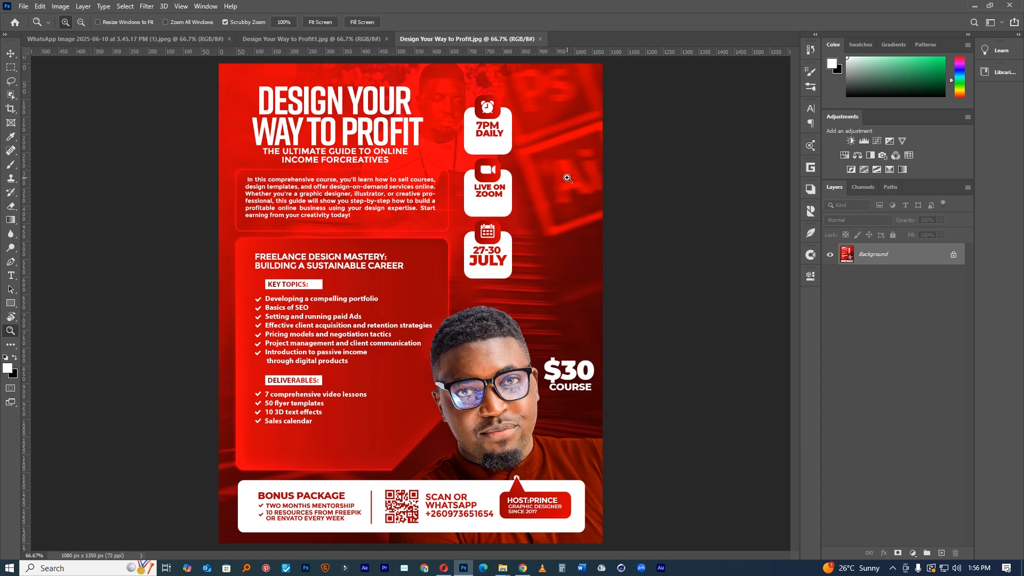
# Compare the $15 and $30 versions of the "Design Your Way to Profit" course flyer.
pyautogui.click(292, 42)
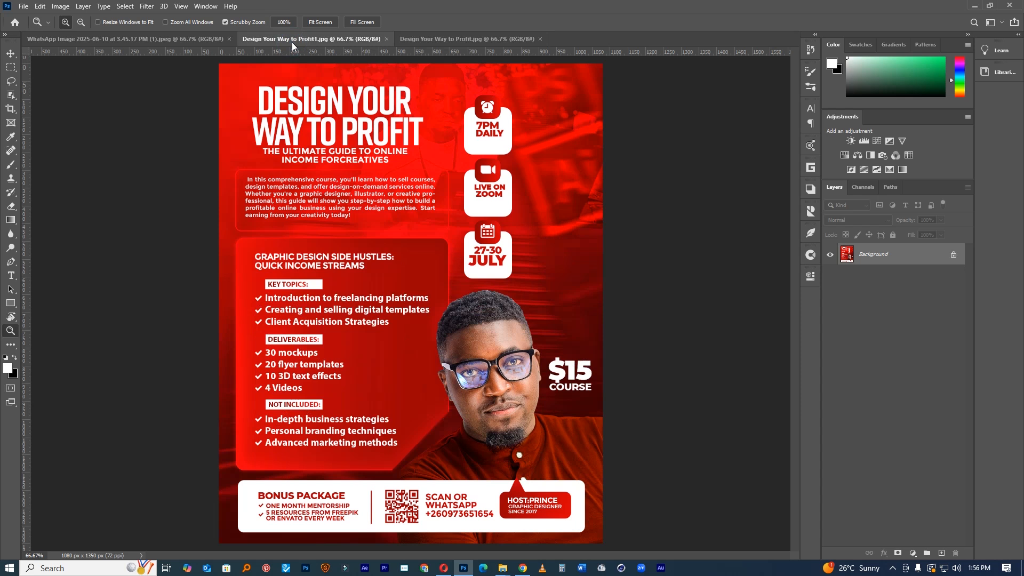
pyautogui.click(434, 43)
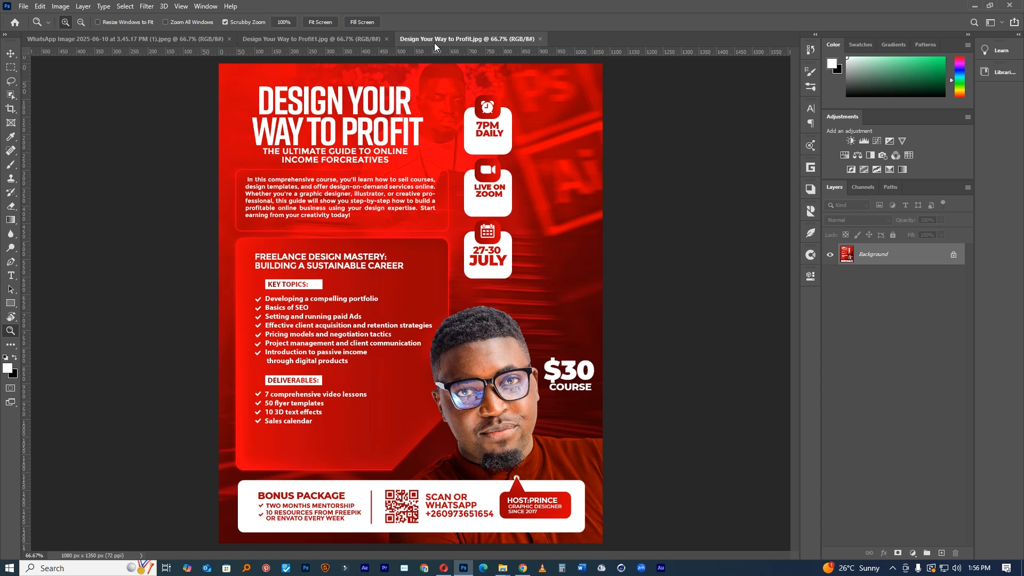
pyautogui.click(345, 39)
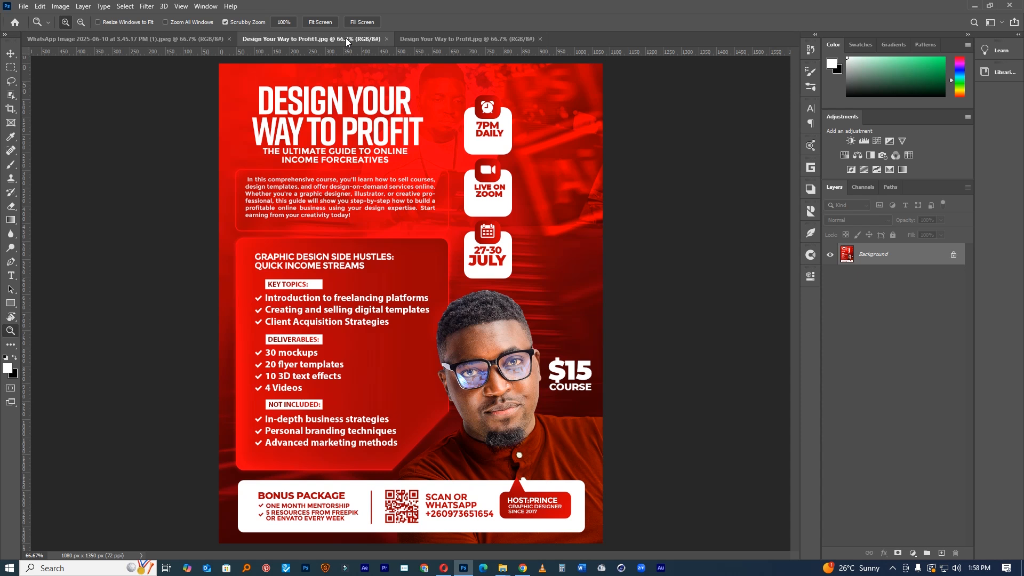
pyautogui.click(467, 42)
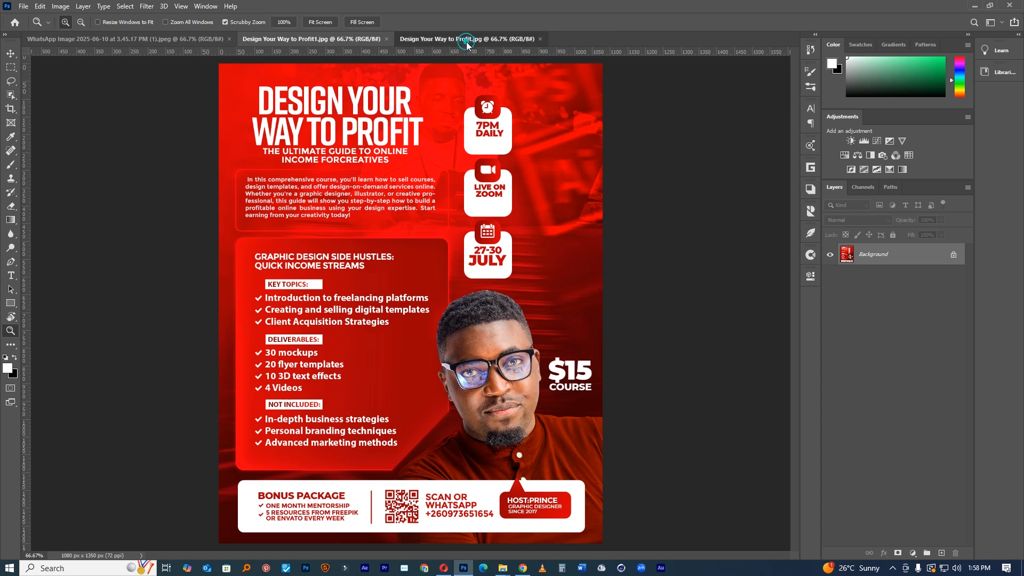
# Switch to the portrait photo of the man in the blue suit and examine his face and head outline up close.
pyautogui.click(52, 38)
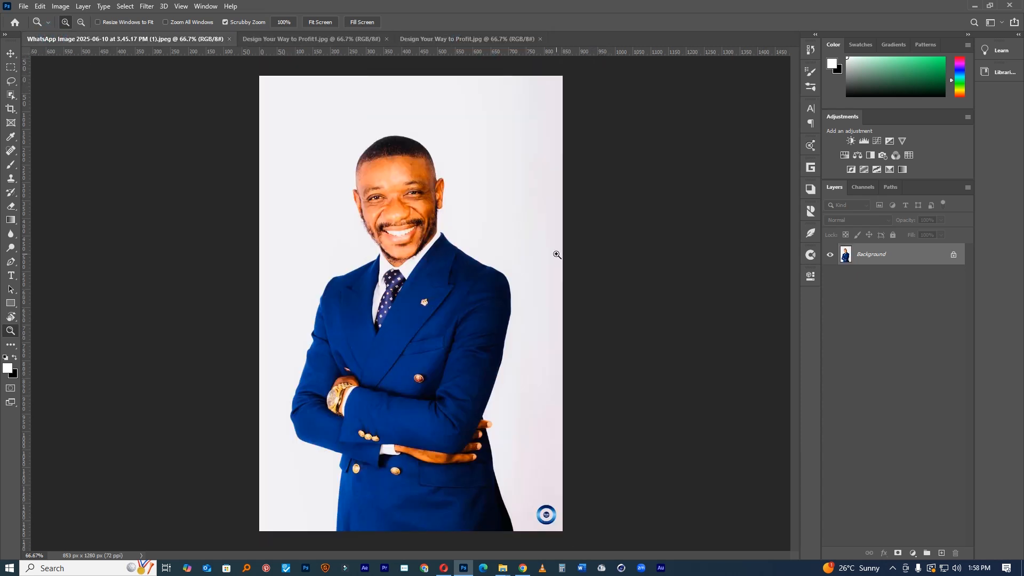
pyautogui.click(406, 161)
pyautogui.click(405, 161)
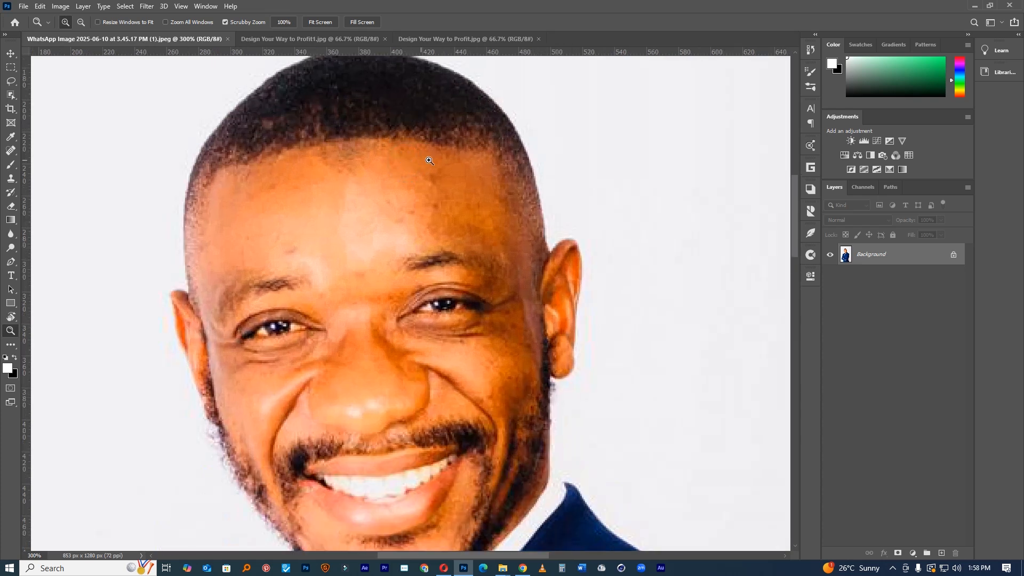
pyautogui.scroll(-4, 481, 209)
pyautogui.scroll(-6, 481, 209)
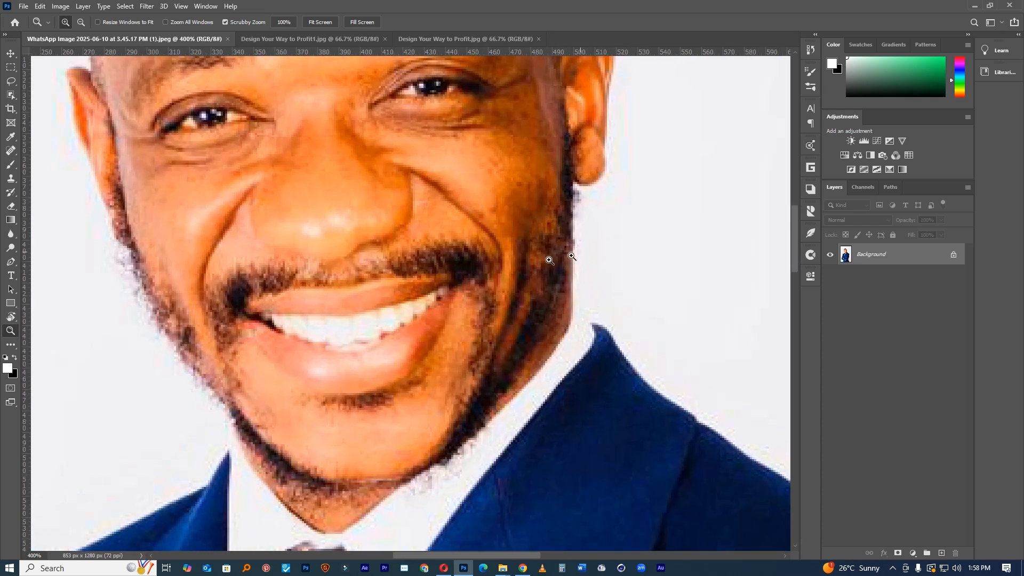
pyautogui.click(513, 209)
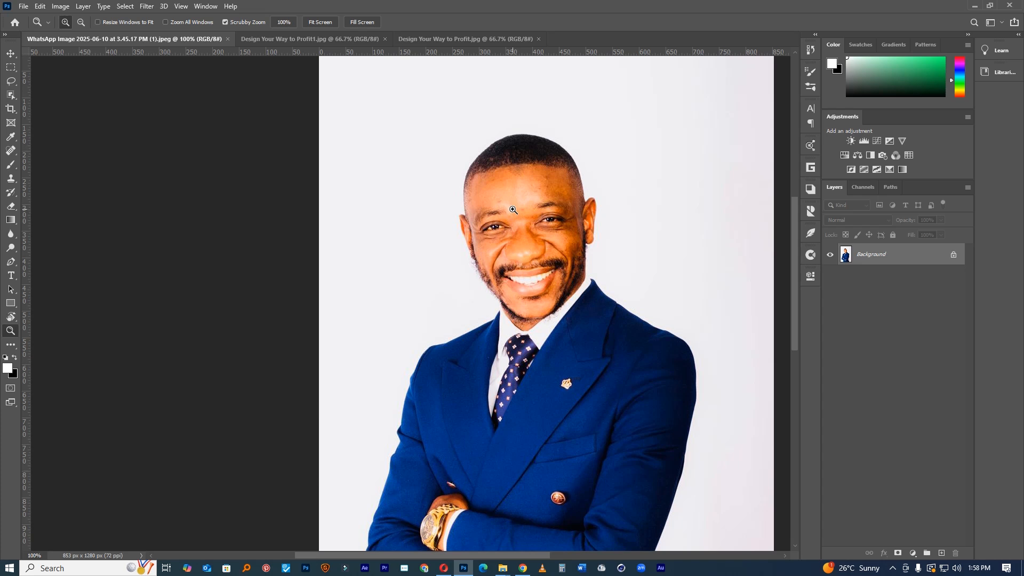
pyautogui.keyDown('alt'); pyautogui.click(605, 229); pyautogui.keyUp('alt')
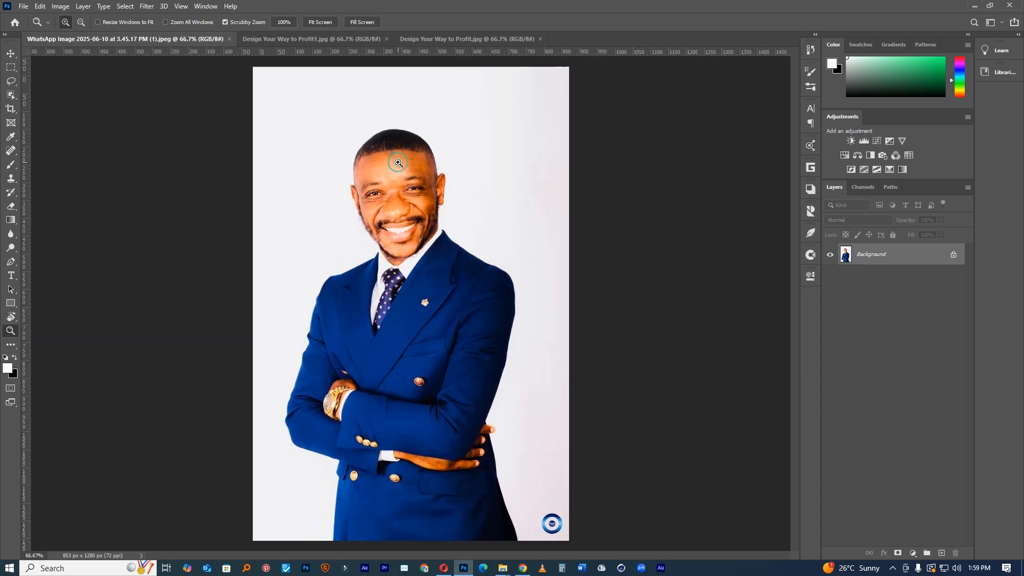
pyautogui.click(398, 162)
pyautogui.click(398, 161)
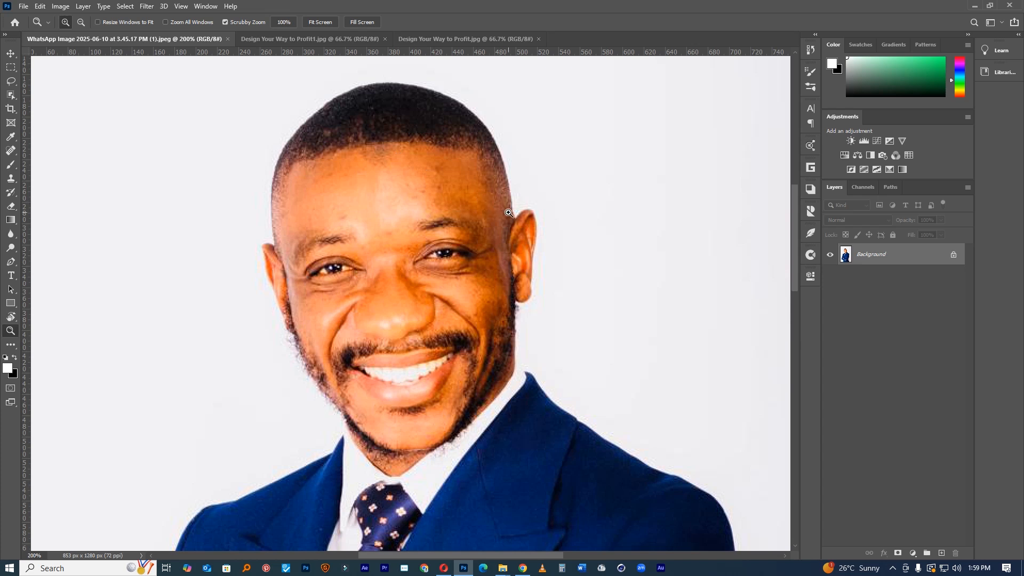
# Start a Pen tool path where the head meets the ear on the photo's right side and extend it slightly up the hairline.
pyautogui.press('p')
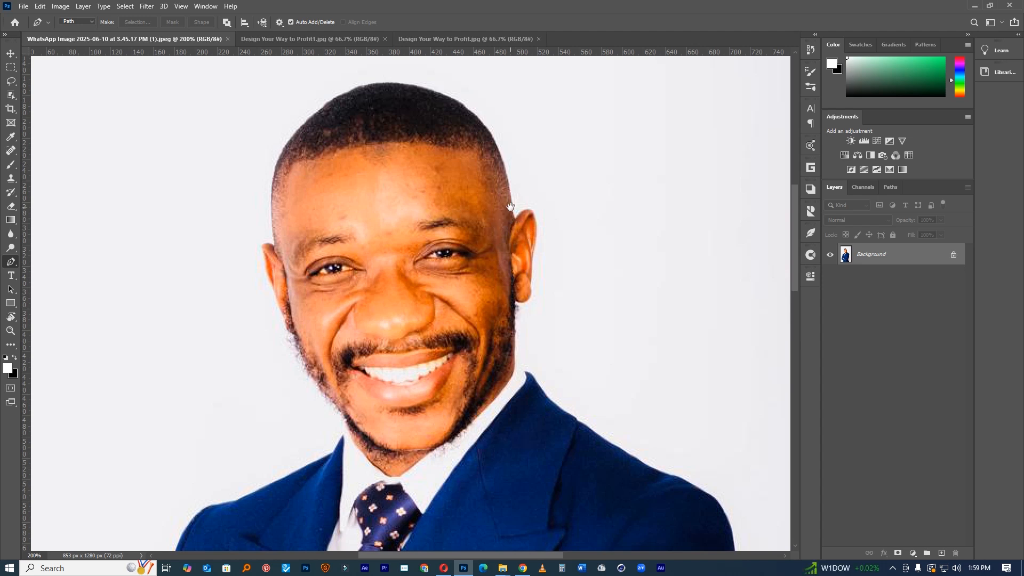
pyautogui.keyDown('ctrl'); pyautogui.click(511, 203); pyautogui.keyUp('ctrl')
pyautogui.keyDown('ctrl'); pyautogui.click(511, 203); pyautogui.keyUp('ctrl')
pyautogui.keyDown('ctrl'); pyautogui.click(511, 204); pyautogui.keyUp('ctrl')
pyautogui.click(522, 235)
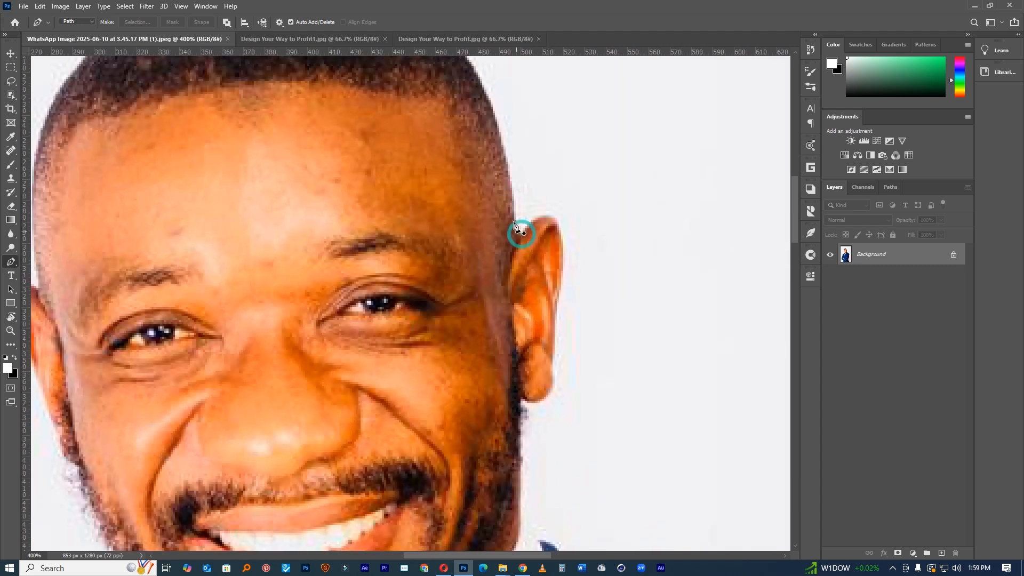
pyautogui.click(512, 203)
pyautogui.scroll(-2, 608, 281)
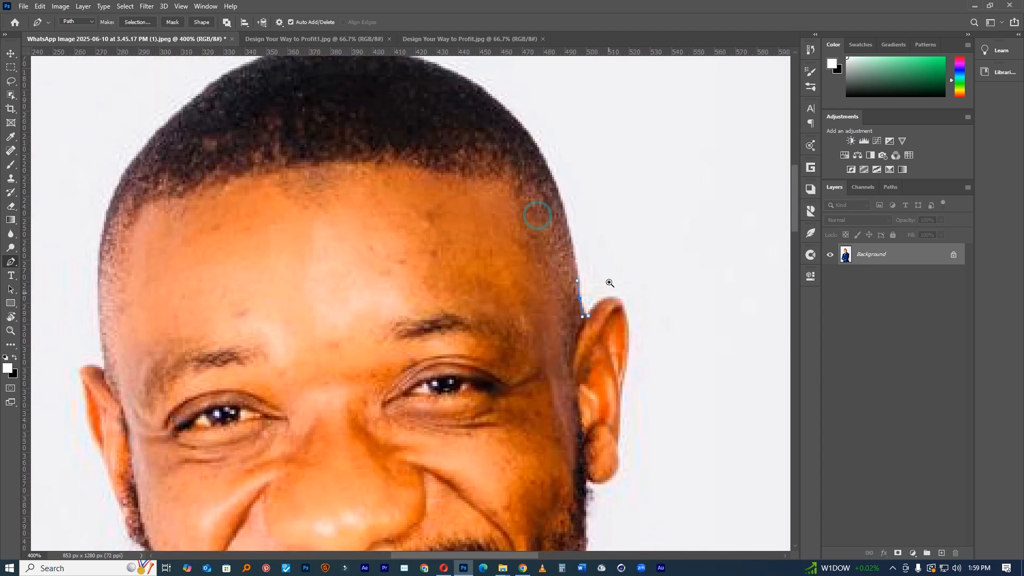
# Extend the path in curves over the crown and down to the top of the opposite ear.
pyautogui.scroll(1, 559, 192)
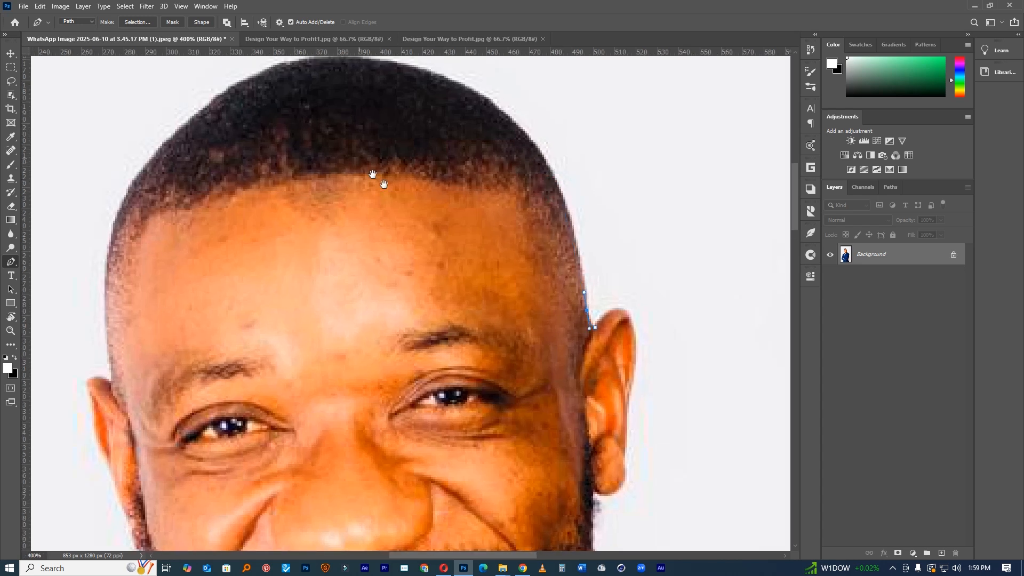
pyautogui.scroll(1, 400, 210)
pyautogui.moveTo(294, 71); pyautogui.dragTo(59, 112)
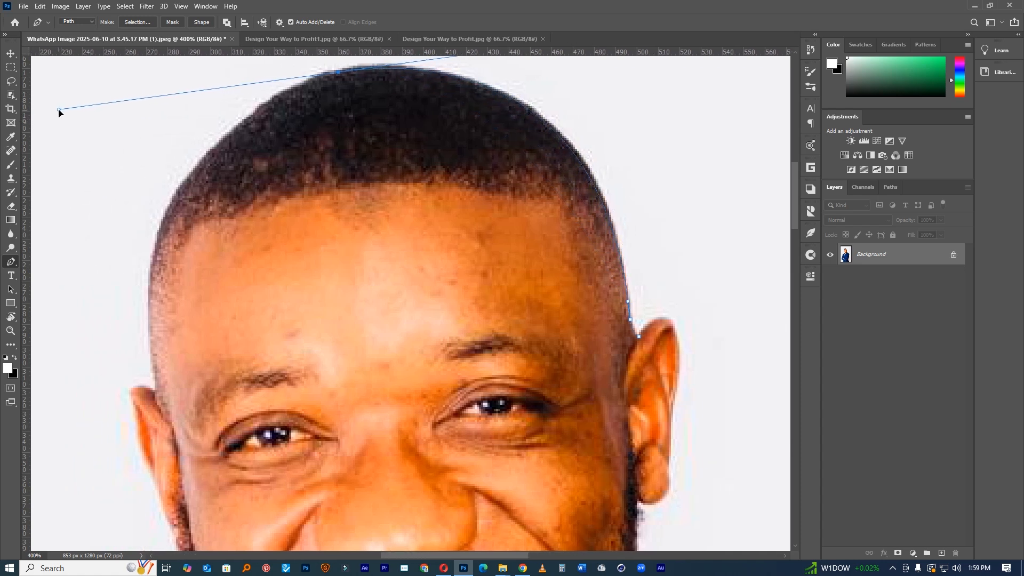
pyautogui.click(156, 388)
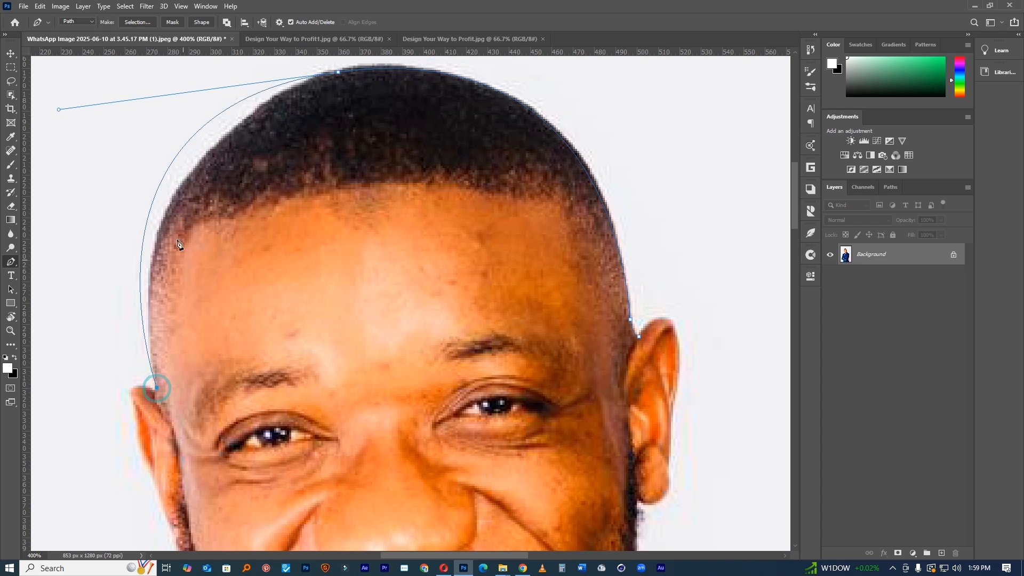
# Add and reposition anchor points on the crown segment so the curve follows the edge of the hair.
pyautogui.click(178, 149)
pyautogui.moveTo(185, 156); pyautogui.dragTo(199, 162)
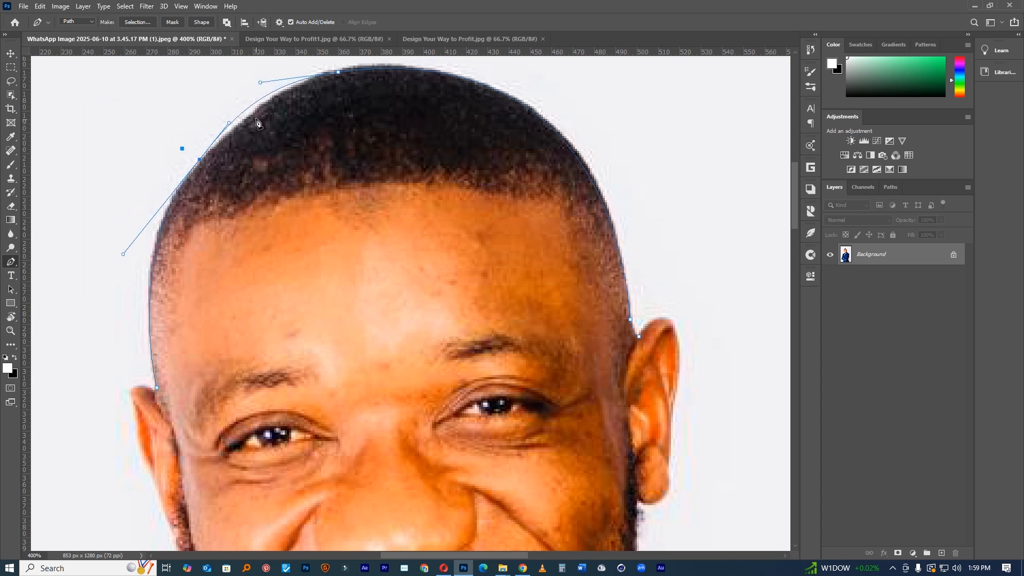
pyautogui.moveTo(254, 108); pyautogui.dragTo(255, 116)
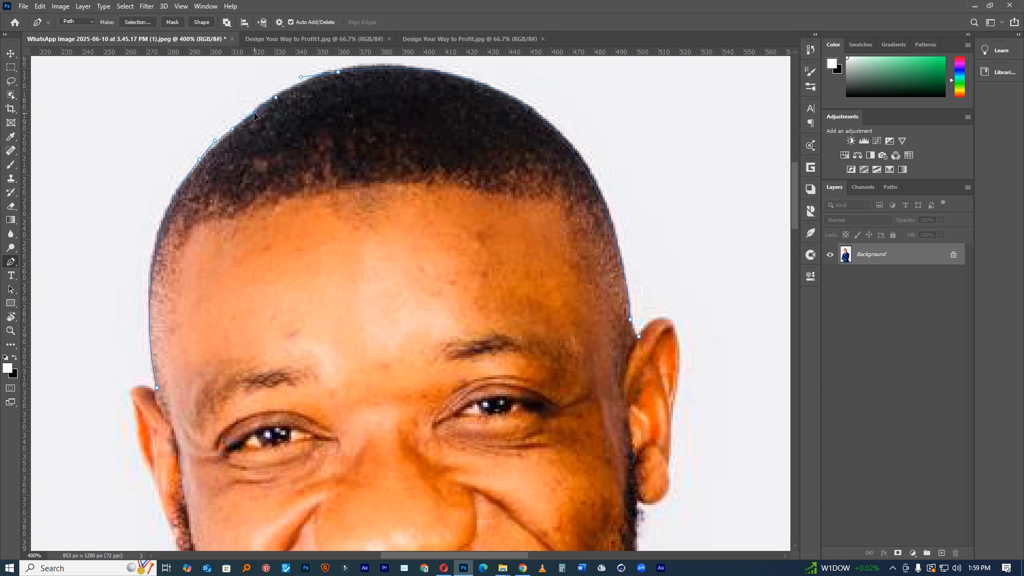
pyautogui.moveTo(200, 159); pyautogui.dragTo(201, 158)
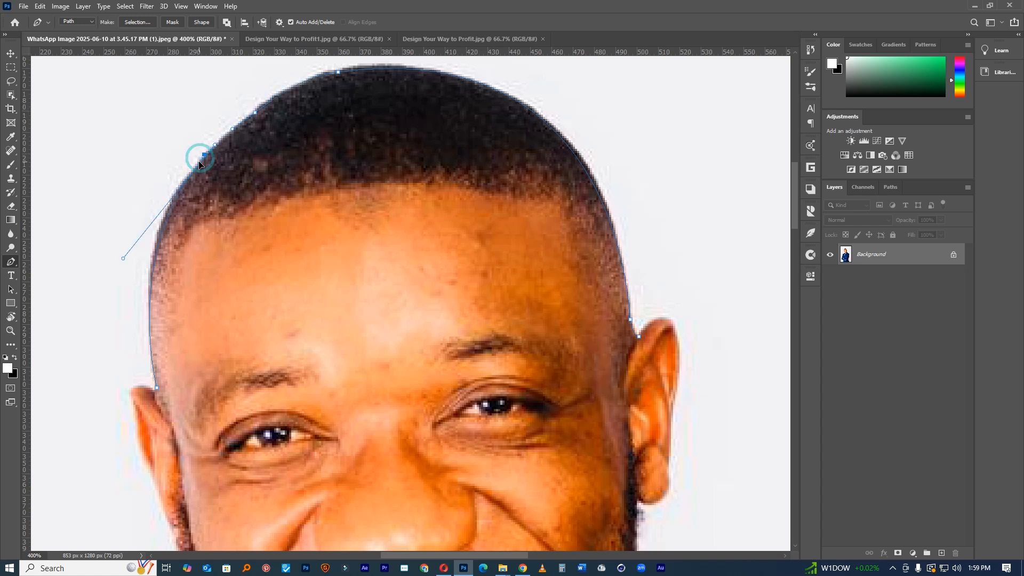
# Trace the outer edge of the ear on the photo's left side and continue down the sideburn.
pyautogui.moveTo(180, 294); pyautogui.dragTo(285, 119)
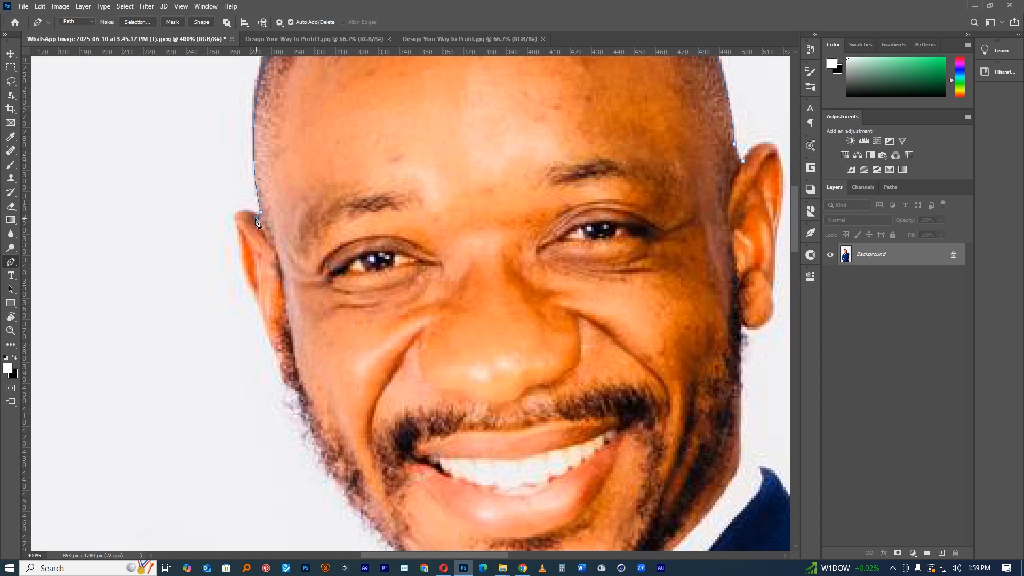
pyautogui.moveTo(239, 213); pyautogui.dragTo(235, 214)
pyautogui.click(243, 258)
pyautogui.click(256, 300)
pyautogui.click(268, 326)
pyautogui.click(278, 357)
pyautogui.click(281, 363)
pyautogui.click(284, 376)
pyautogui.click(286, 384)
pyautogui.moveTo(307, 408); pyautogui.dragTo(310, 412)
# Continue the path along the bearded jawline to the shirt collar and onto the jacket collar.
pyautogui.moveTo(323, 439); pyautogui.dragTo(249, 233)
pyautogui.click(273, 282)
pyautogui.click(279, 288)
pyautogui.click(285, 302)
pyautogui.click(289, 306)
pyautogui.click(298, 313)
pyautogui.click(302, 319)
pyautogui.click(308, 328)
pyautogui.click(315, 336)
pyautogui.click(319, 340)
pyautogui.click(323, 346)
pyautogui.click(326, 349)
pyautogui.moveTo(326, 358); pyautogui.dragTo(324, 369)
pyautogui.click(324, 391)
pyautogui.click(315, 404)
pyautogui.click(304, 425)
# Trace the jacket shoulder on the photo's left side from the collar to the top of the sleeve.
pyautogui.moveTo(302, 431); pyautogui.dragTo(622, 177)
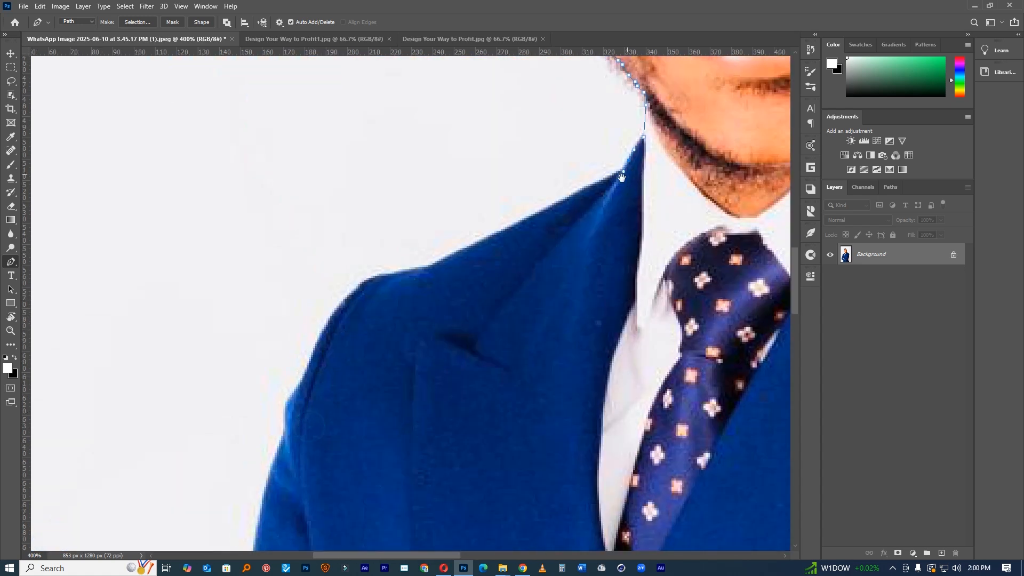
pyautogui.click(564, 199)
pyautogui.click(556, 202)
pyautogui.click(548, 207)
pyautogui.click(620, 172)
pyautogui.click(600, 182)
pyautogui.moveTo(515, 226); pyautogui.dragTo(488, 242)
pyautogui.click(428, 267)
pyautogui.moveTo(399, 273); pyautogui.dragTo(386, 276)
pyautogui.moveTo(339, 314); pyautogui.dragTo(324, 335)
pyautogui.click(320, 346)
# Trace the outer edge of the upper sleeve below the shoulder with closely spaced anchor points.
pyautogui.scroll(-5, 336, 163)
pyautogui.click(328, 146)
pyautogui.click(319, 159)
pyautogui.click(317, 179)
pyautogui.click(311, 202)
pyautogui.click(306, 213)
pyautogui.click(298, 239)
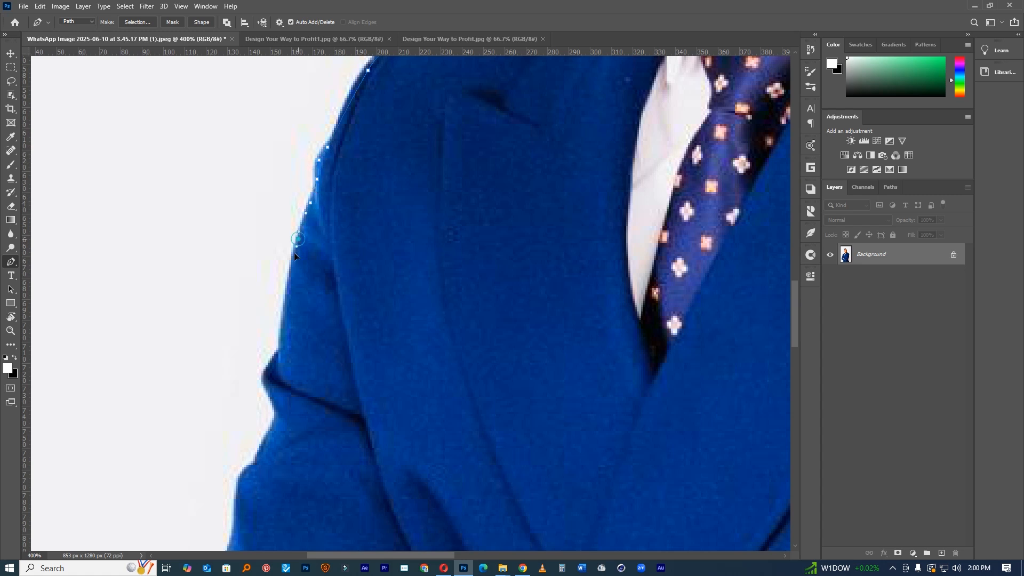
# Continue the path down the sleeve and around the protruding fabric fold.
pyautogui.click(287, 288)
pyautogui.click(284, 302)
pyautogui.click(281, 346)
pyautogui.click(270, 365)
pyautogui.click(264, 374)
pyautogui.click(261, 383)
pyautogui.click(270, 398)
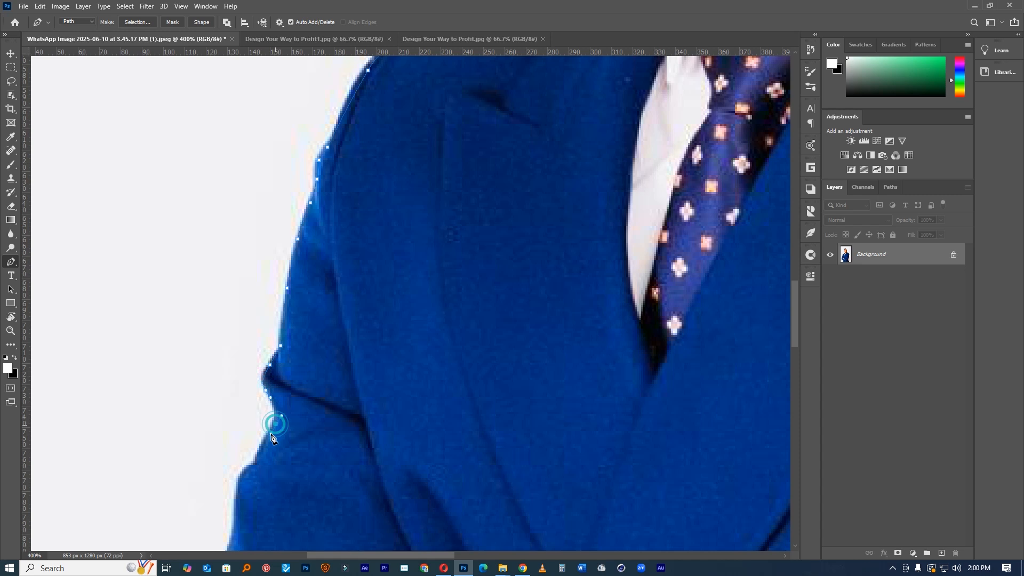
# Extend the path along the sleeve edge below the fold toward the elbow.
pyautogui.scroll(-5, 272, 438)
pyautogui.click(294, 263)
pyautogui.click(288, 273)
pyautogui.moveTo(279, 300); pyautogui.dragTo(329, 209)
pyautogui.click(344, 229)
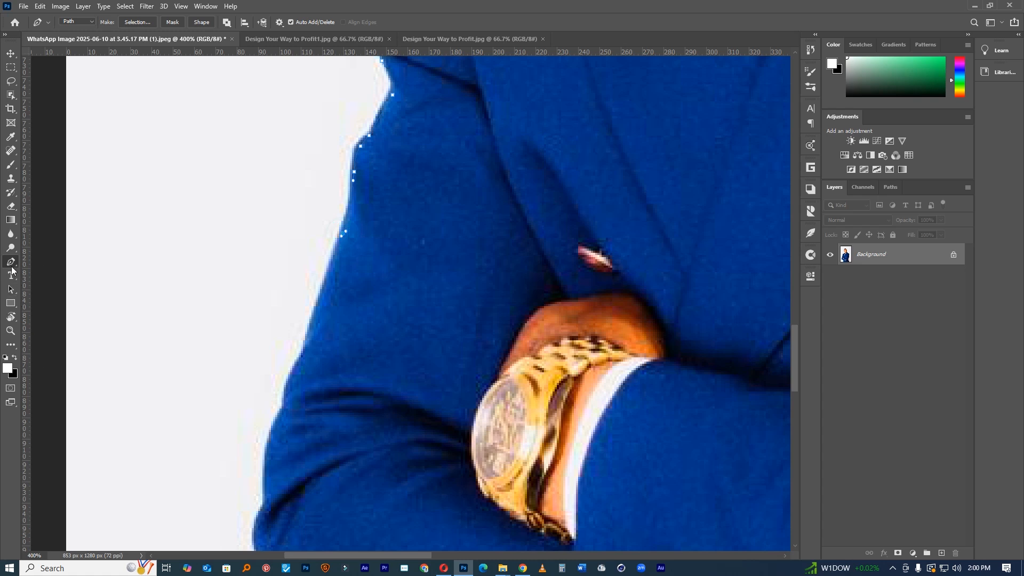
pyautogui.rightClick(13, 264)
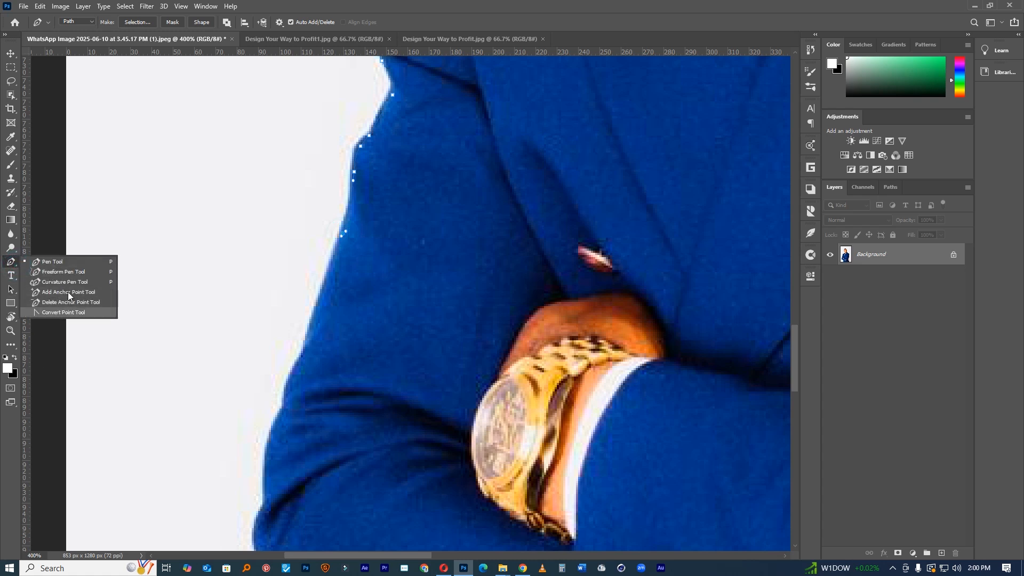
pyautogui.click(61, 312)
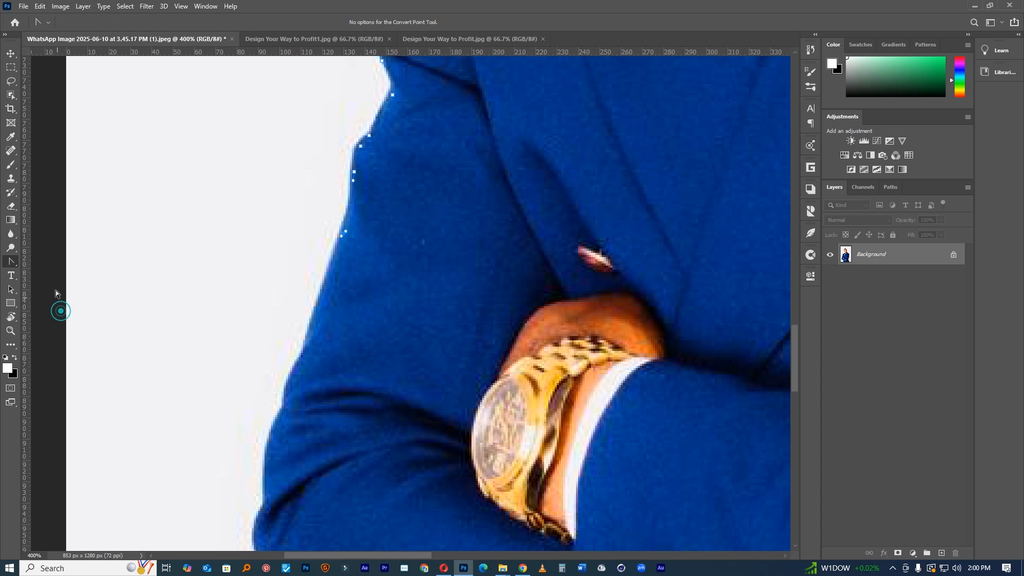
pyautogui.rightClick(13, 263)
pyautogui.click(68, 263)
# Trace the path around the bent elbow and along the underside of the forearm to the jacket's side.
pyautogui.moveTo(301, 335); pyautogui.dragTo(364, 227)
pyautogui.moveTo(341, 287); pyautogui.dragTo(323, 324)
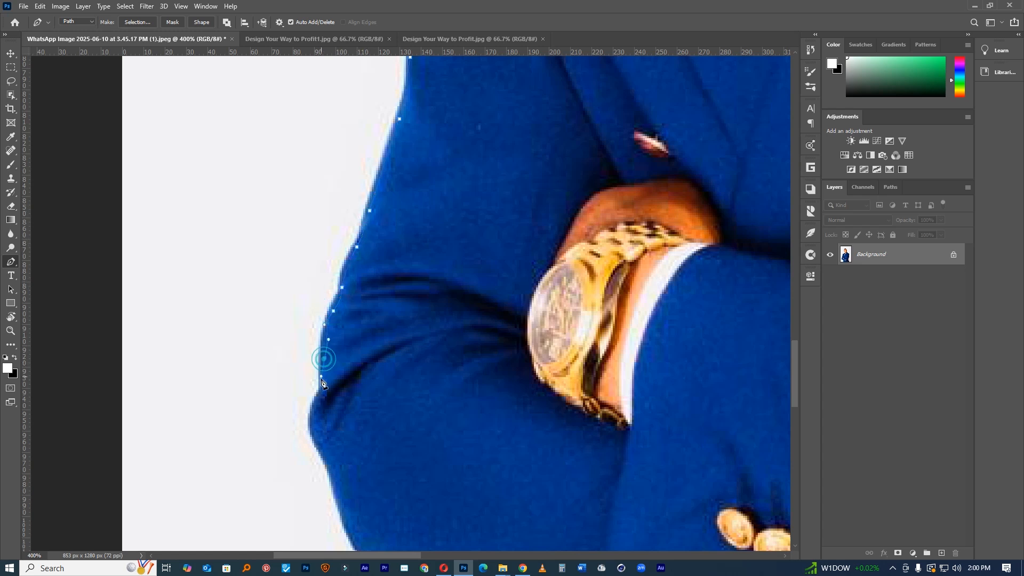
pyautogui.moveTo(321, 396); pyautogui.dragTo(337, 487)
pyautogui.moveTo(377, 499); pyautogui.dragTo(305, 217)
pyautogui.moveTo(292, 275); pyautogui.dragTo(311, 288)
pyautogui.click(549, 364)
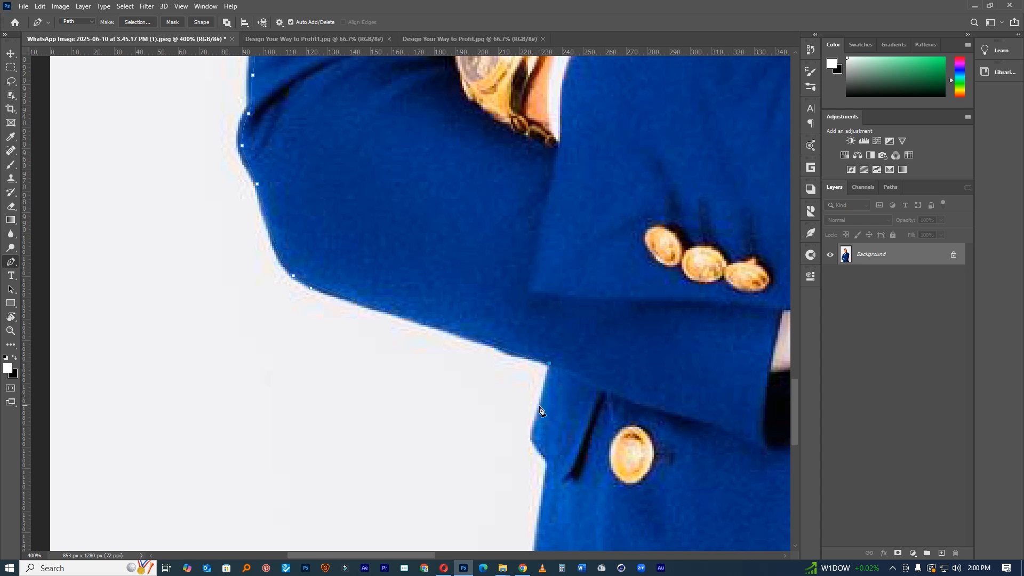
# Trace the jacket's side past the small notch and down beyond the photo's bottom edge.
pyautogui.moveTo(537, 442); pyautogui.dragTo(539, 450)
pyautogui.click(546, 463)
pyautogui.moveTo(548, 493); pyautogui.dragTo(486, 172)
pyautogui.click(468, 242)
pyautogui.click(467, 336)
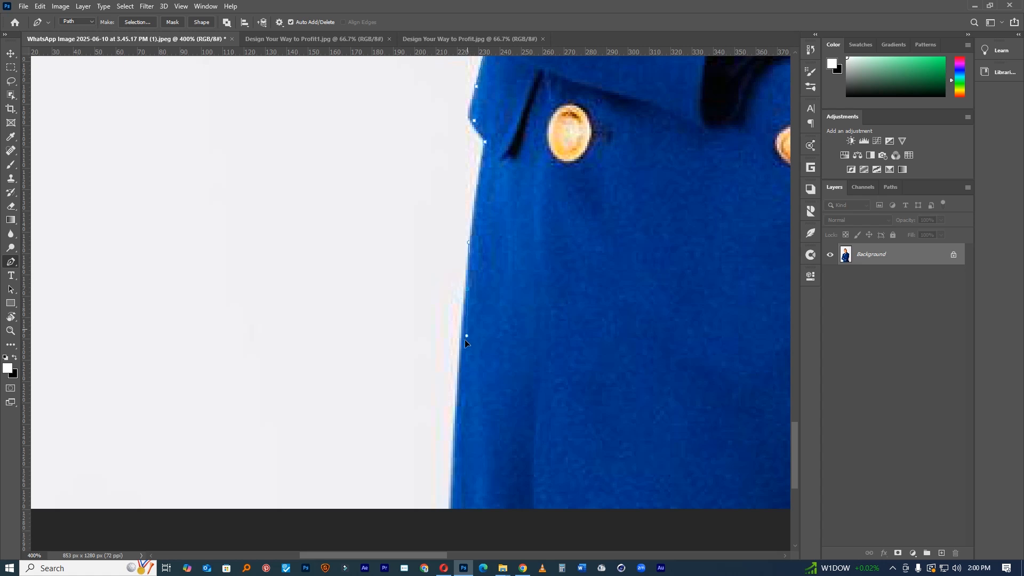
pyautogui.moveTo(457, 440); pyautogui.dragTo(592, 525)
pyautogui.click(453, 525)
# Carry the path across the jacket's bottom to its opposite side and up that edge to the protruding finger.
pyautogui.moveTo(633, 482); pyautogui.dragTo(306, 471)
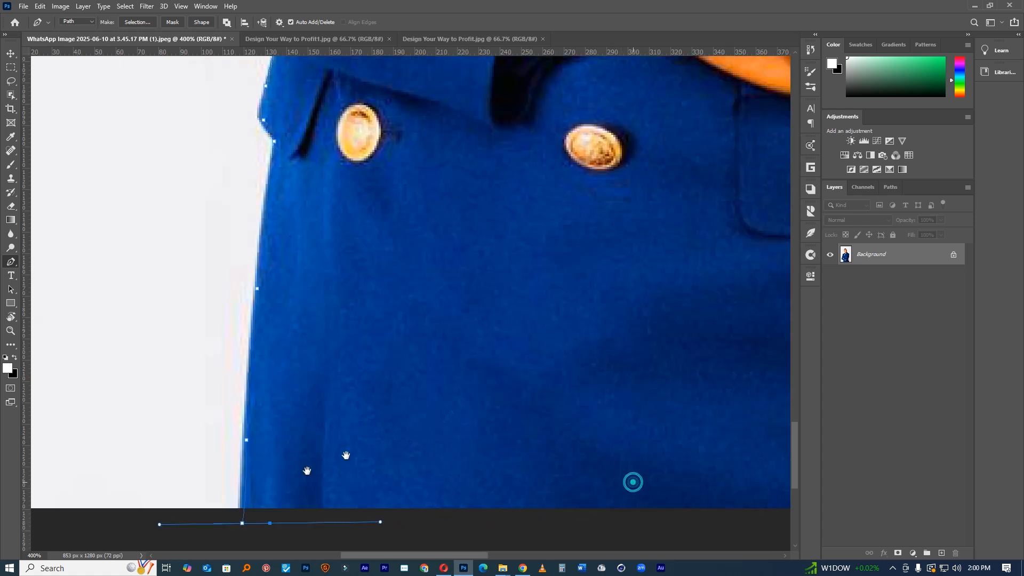
pyautogui.moveTo(438, 394); pyautogui.dragTo(441, 370)
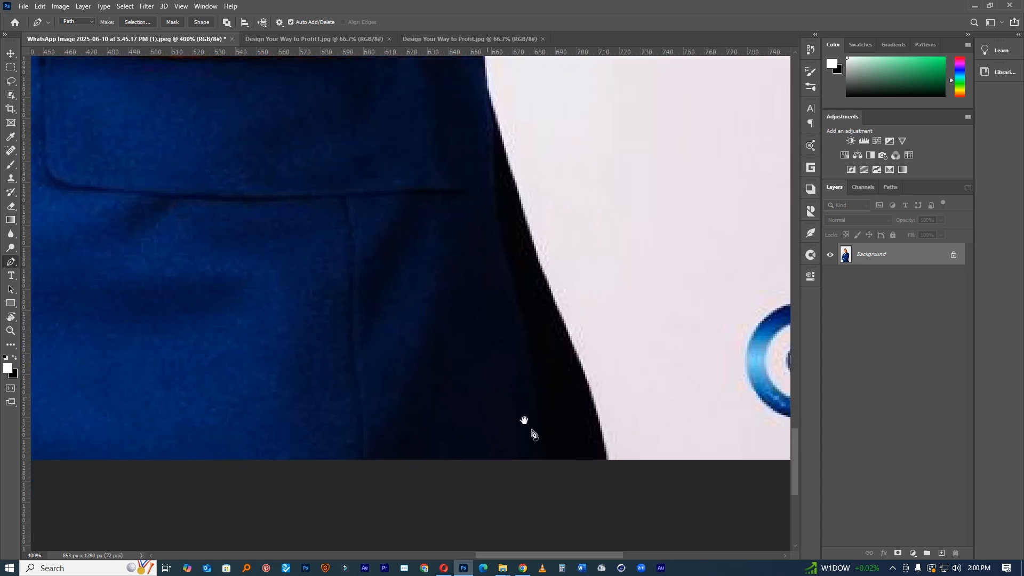
pyautogui.moveTo(604, 452); pyautogui.dragTo(571, 334)
pyautogui.moveTo(519, 199); pyautogui.dragTo(492, 111)
pyautogui.scroll(5, 480, 160)
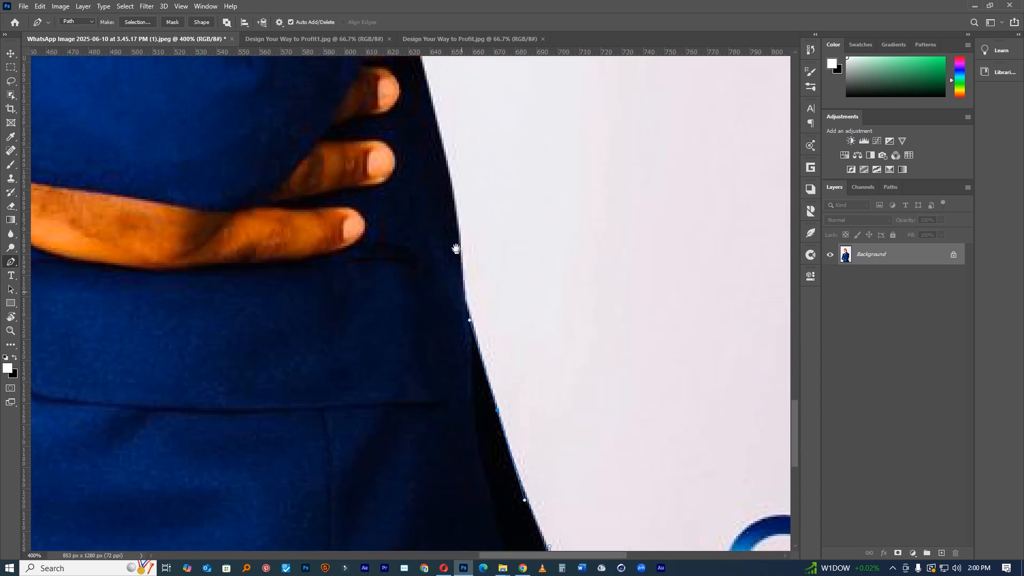
pyautogui.click(455, 235)
pyautogui.moveTo(455, 219); pyautogui.dragTo(444, 259)
pyautogui.click(427, 165)
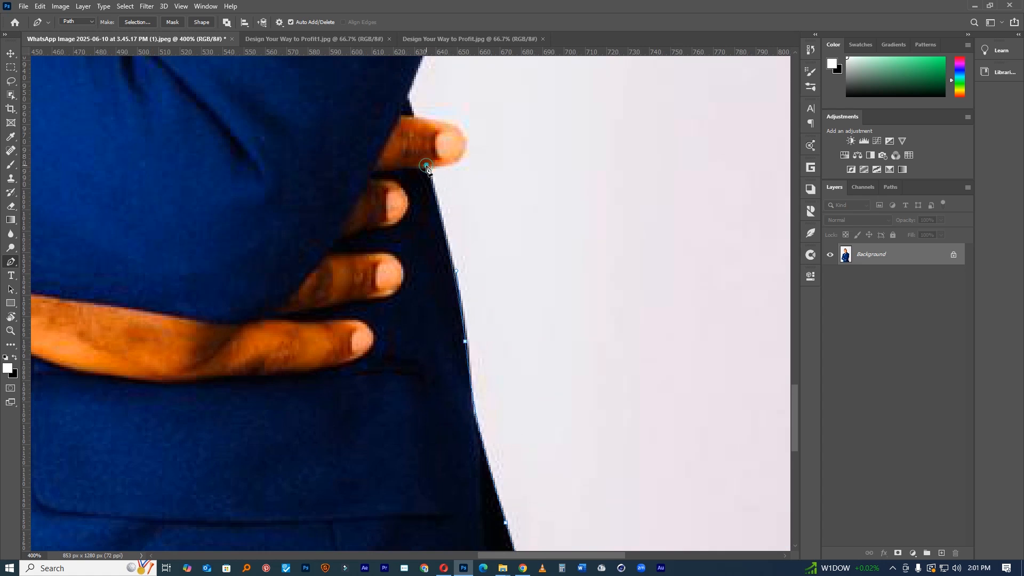
# Curve the path around the protruding fingertip and back to where the sleeve meets the jacket.
pyautogui.moveTo(462, 153); pyautogui.dragTo(465, 137)
pyautogui.click(411, 116)
pyautogui.moveTo(452, 138); pyautogui.dragTo(461, 132)
pyautogui.click(408, 94)
# Trace the path from the protruding finger up the lower part of the sleeve's outer edge.
pyautogui.scroll(3, 414, 91)
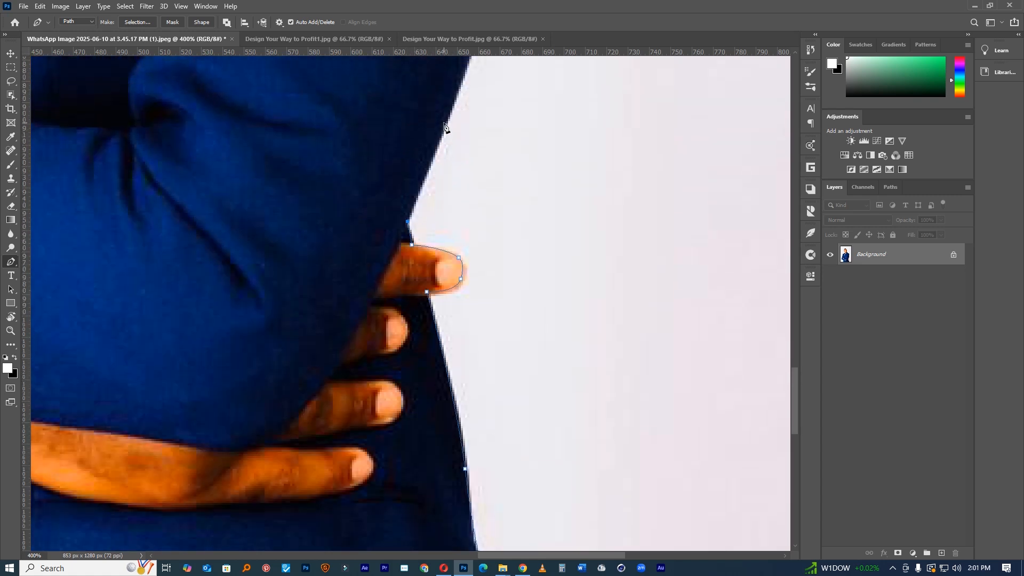
pyautogui.moveTo(448, 116); pyautogui.dragTo(459, 84)
pyautogui.scroll(5, 458, 98)
pyautogui.hscroll(2, 457, 99)
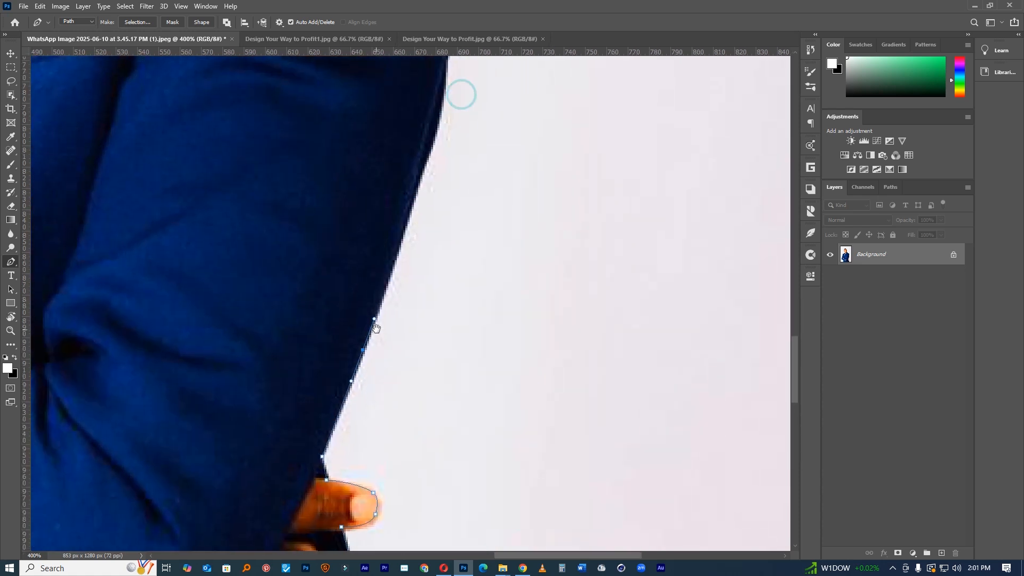
pyautogui.moveTo(430, 154); pyautogui.dragTo(446, 105)
pyautogui.scroll(5, 448, 299)
# Carry the path up the outer edge of the upper arm and around the rounded shoulder.
pyautogui.moveTo(453, 222); pyautogui.dragTo(468, 145)
pyautogui.moveTo(485, 97); pyautogui.dragTo(448, 240)
pyautogui.moveTo(467, 165); pyautogui.dragTo(468, 103)
pyautogui.moveTo(473, 122); pyautogui.dragTo(473, 313)
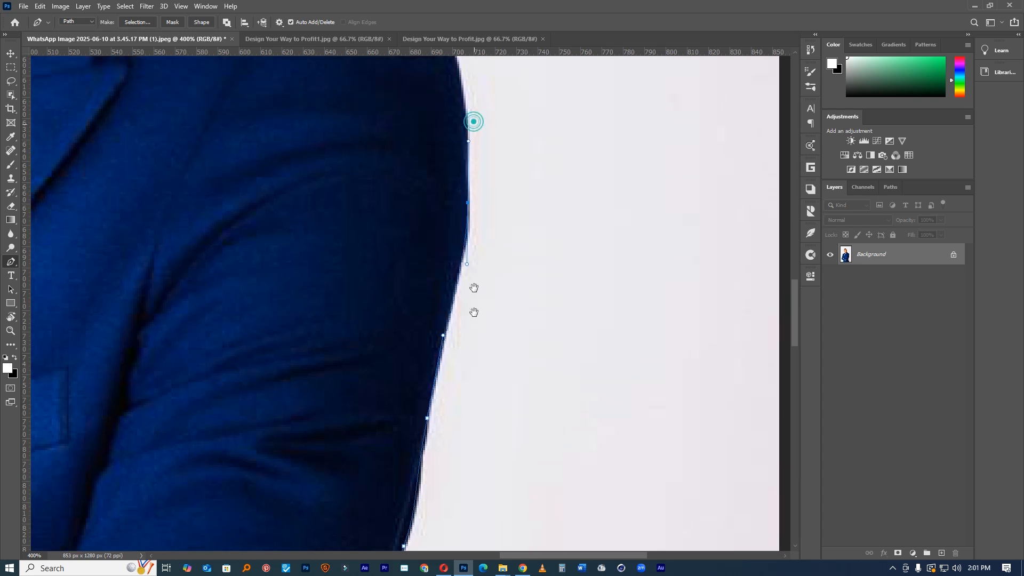
pyautogui.moveTo(416, 161); pyautogui.dragTo(547, 194)
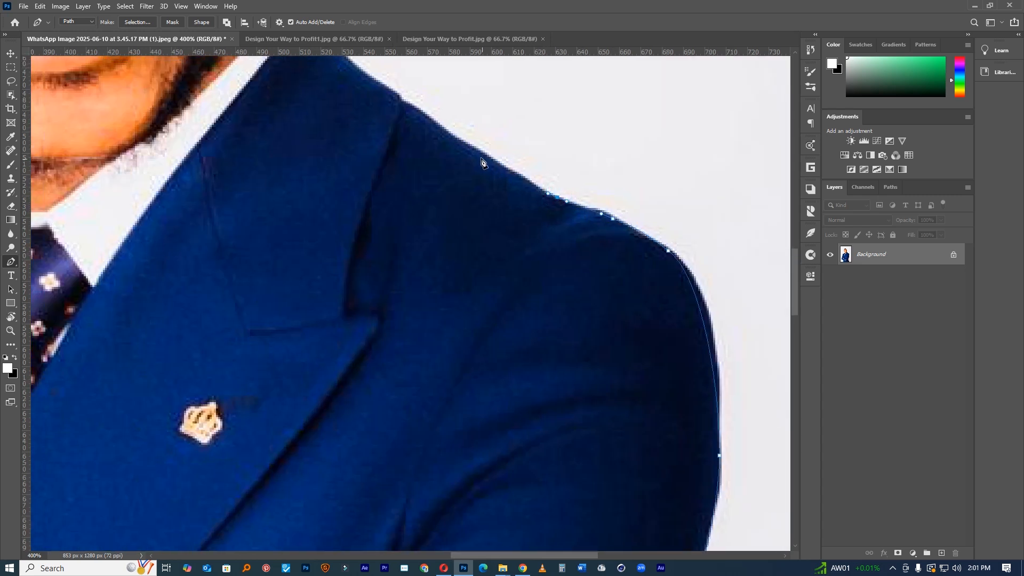
# Trace the shoulder slope to the jacket collar and continue along the shirt collar and neck to the earlobe.
pyautogui.moveTo(474, 151); pyautogui.dragTo(441, 132)
pyautogui.moveTo(382, 84); pyautogui.dragTo(468, 285)
pyautogui.click(442, 118)
pyautogui.click(423, 105)
pyautogui.click(462, 149)
# Curve the path around the ear and close it at its starting point beside the head.
pyautogui.moveTo(467, 156); pyautogui.dragTo(492, 240)
pyautogui.press('space')
pyautogui.moveTo(499, 191); pyautogui.dragTo(503, 168)
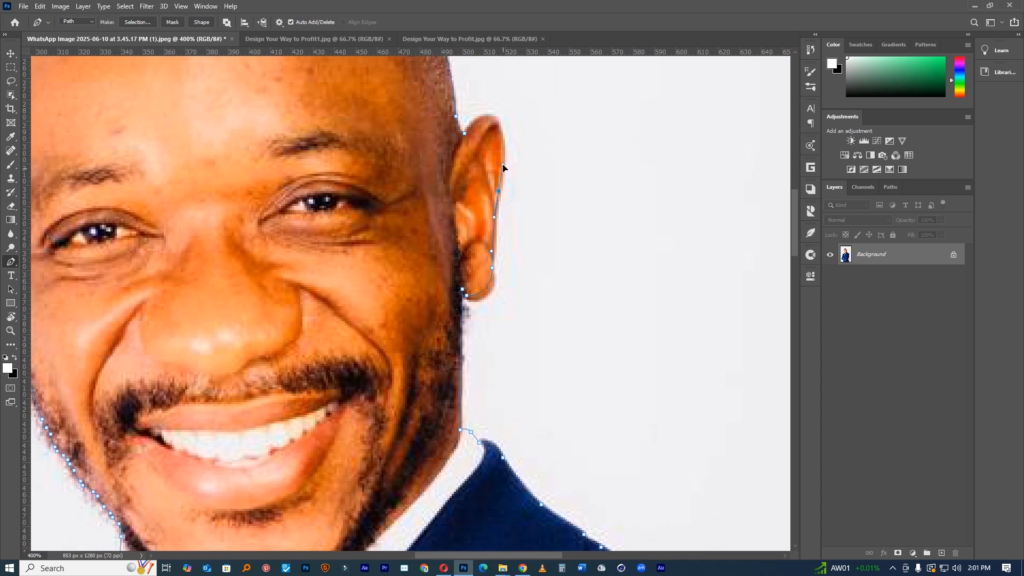
pyautogui.moveTo(495, 120); pyautogui.dragTo(486, 111)
pyautogui.click(474, 122)
# Convert the closed path around the man into a selection and copy the selected area to a new layer.
pyautogui.moveTo(563, 179); pyautogui.dragTo(475, 218)
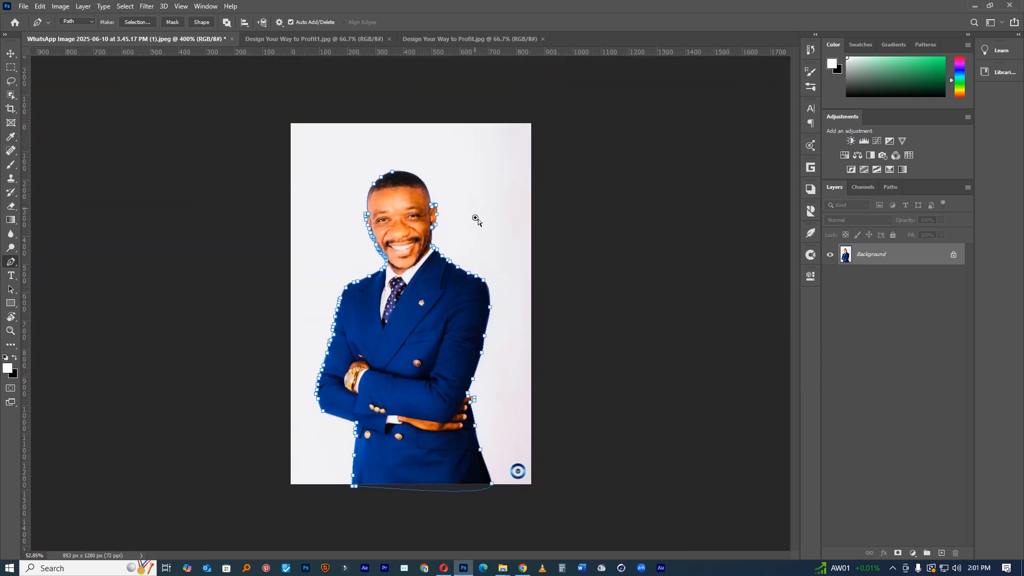
pyautogui.keyDown('ctrl'); pyautogui.click(427, 260); pyautogui.keyUp('ctrl')
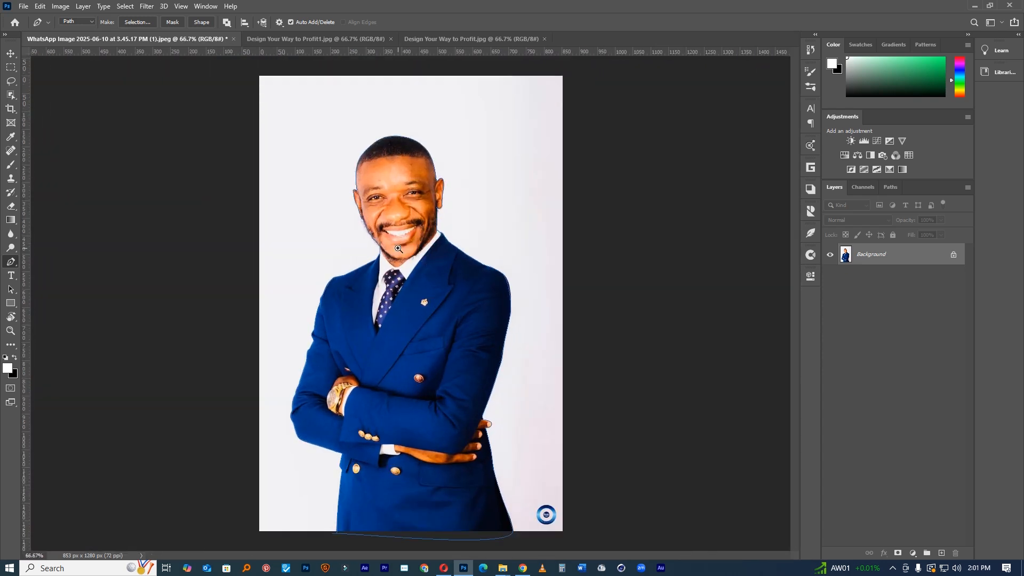
pyautogui.keyDown('ctrl'); pyautogui.click(398, 249); pyautogui.keyUp('ctrl')
pyautogui.rightClick(400, 251)
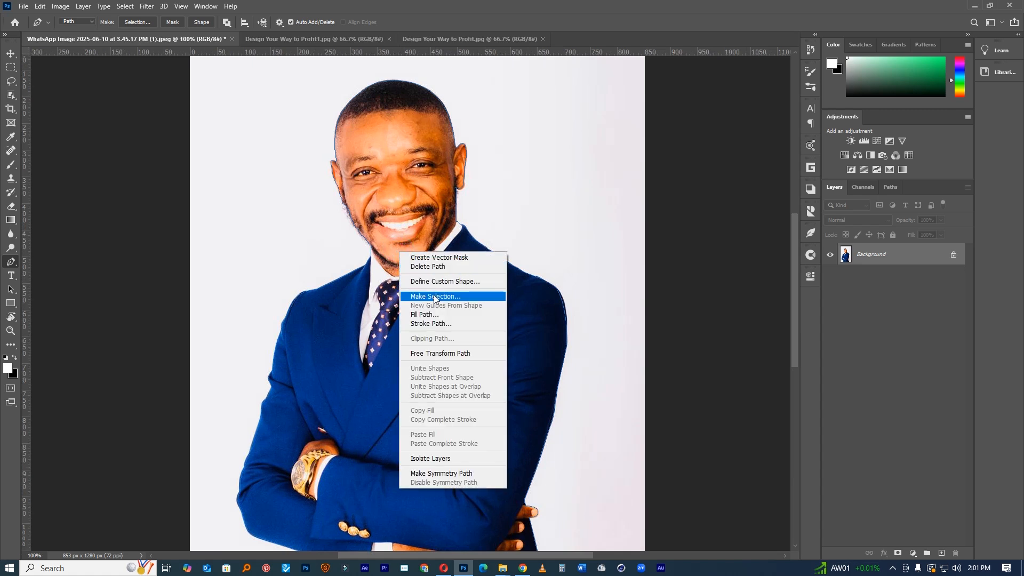
pyautogui.click(434, 297)
pyautogui.click(565, 156)
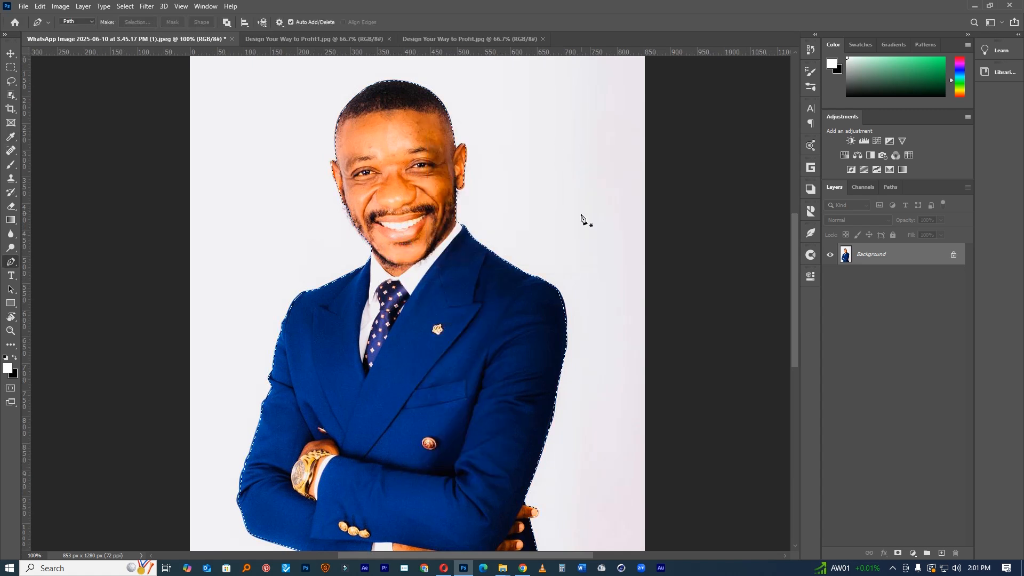
pyautogui.hotkey('ctrl', 'j')
# Delete the original Background layer and convert the man's cutout layer to a Smart Object.
pyautogui.moveTo(850, 277)
pyautogui.mouseDown()
pyautogui.moveTo(882, 293)
pyautogui.moveTo(955, 552)
pyautogui.mouseUp()
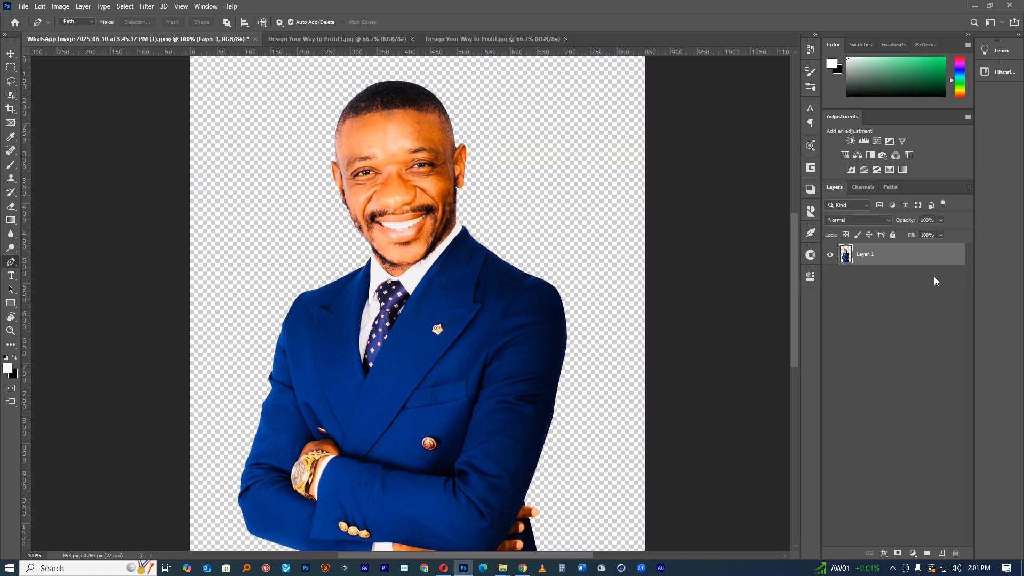
pyautogui.rightClick(900, 261)
pyautogui.click(846, 256)
pyautogui.moveTo(466, 228); pyautogui.dragTo(432, 229)
pyautogui.hotkey('ctrl', '=')
# Create a new 720 x 900 px document at 300 ppi with a white background.
pyautogui.click(23, 7)
pyautogui.click(32, 20)
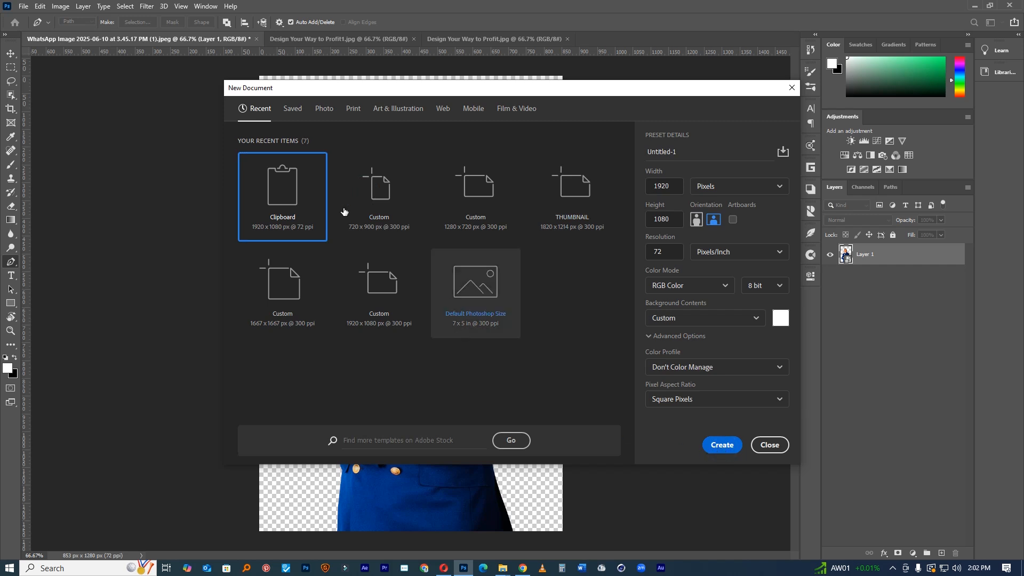
pyautogui.click(402, 184)
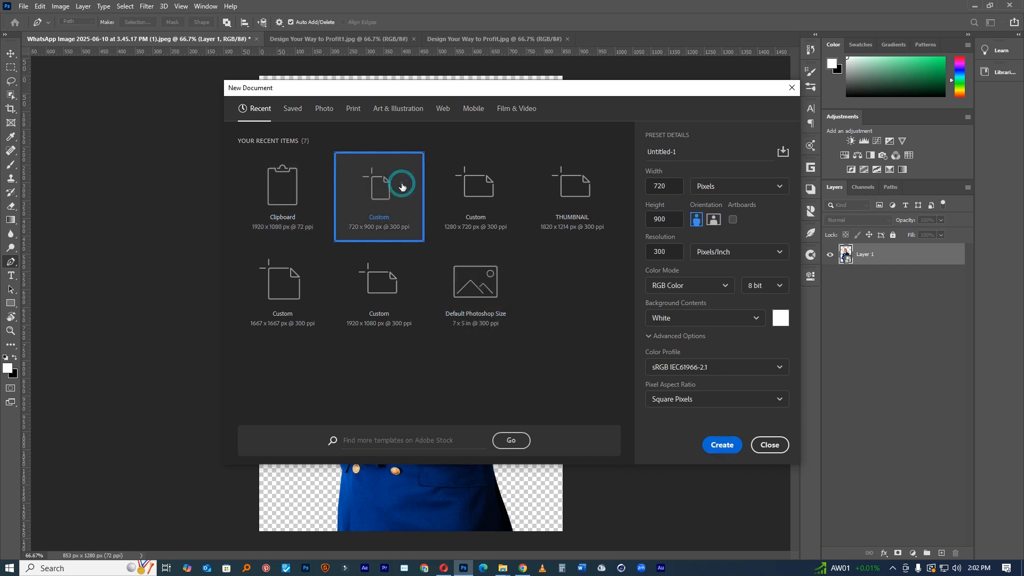
pyautogui.click(706, 444)
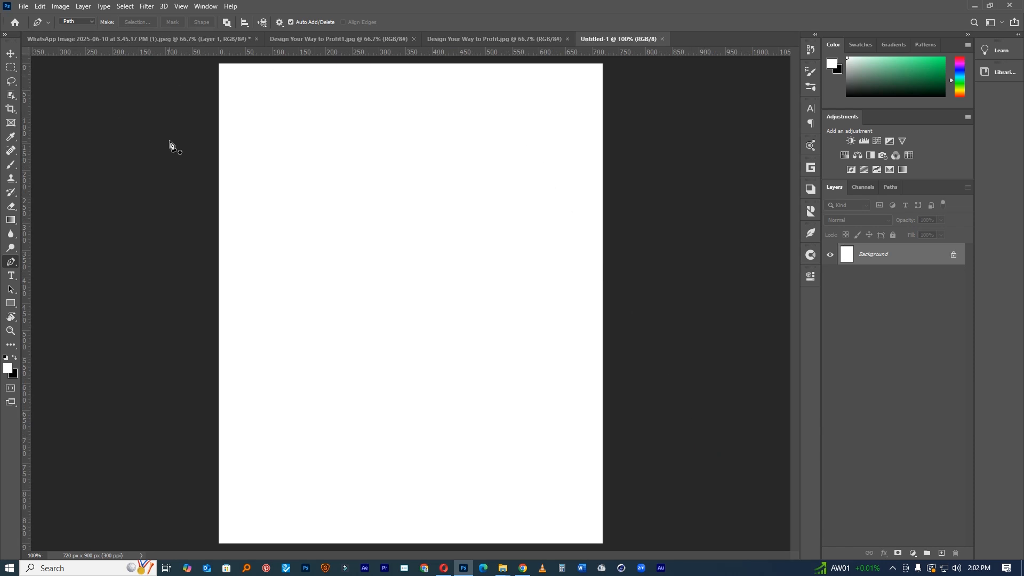
# Bring the man's cutout layer from the WhatsApp photo document into the new blank document and position it on the canvas.
pyautogui.press('v')
pyautogui.click(182, 39)
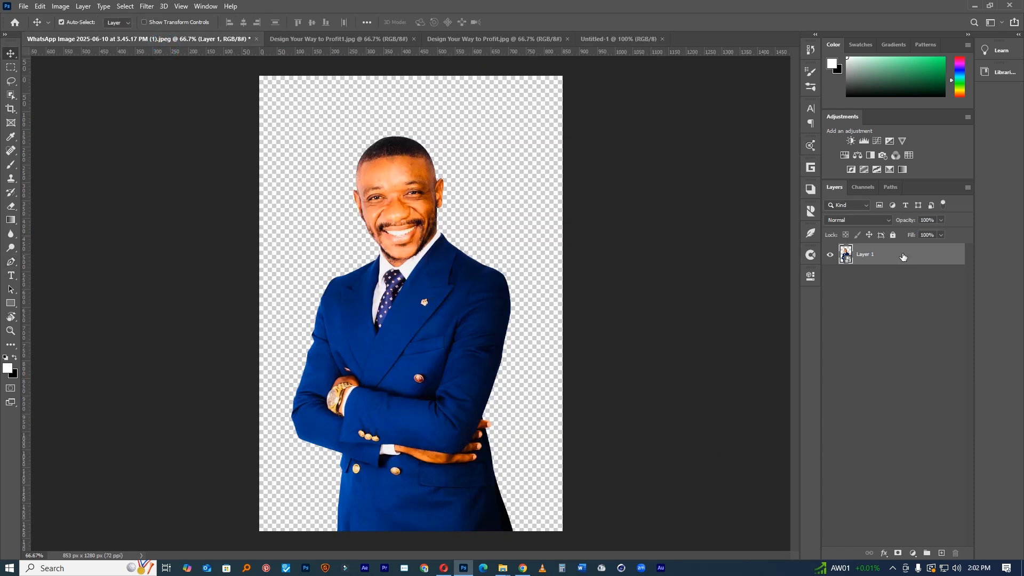
pyautogui.moveTo(871, 256); pyautogui.dragTo(536, 281)
pyautogui.moveTo(477, 351); pyautogui.dragTo(404, 354)
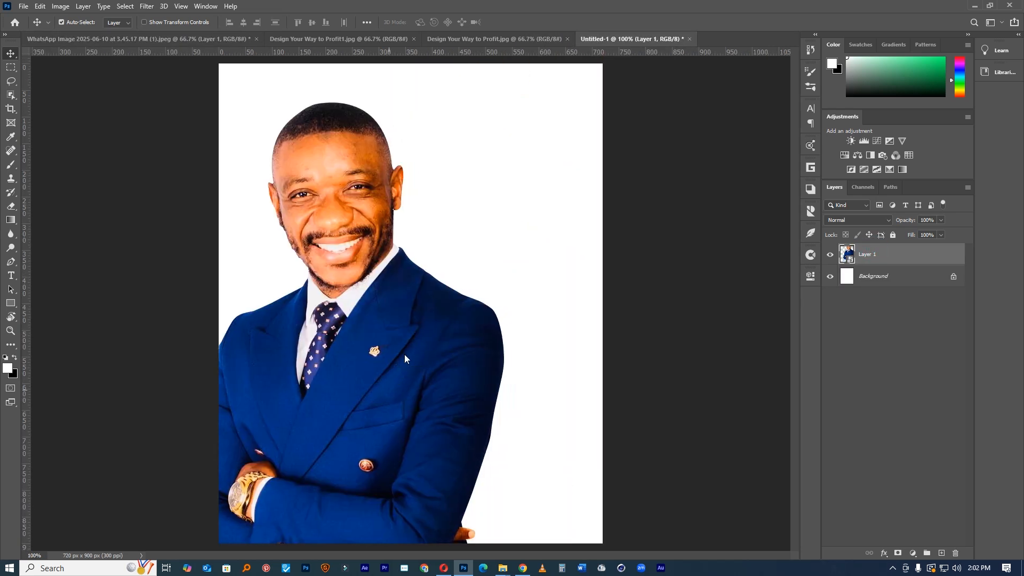
# Scale the man's cutout to about 19.64%, rotate it about 1.16°, and place it against the canvas's left edge.
pyautogui.hotkey('ctrl', 't')
pyautogui.moveTo(551, 139); pyautogui.dragTo(555, 145)
pyautogui.moveTo(509, 106); pyautogui.dragTo(465, 188)
pyautogui.moveTo(425, 244); pyautogui.dragTo(411, 222)
pyautogui.moveTo(453, 167); pyautogui.dragTo(494, 152)
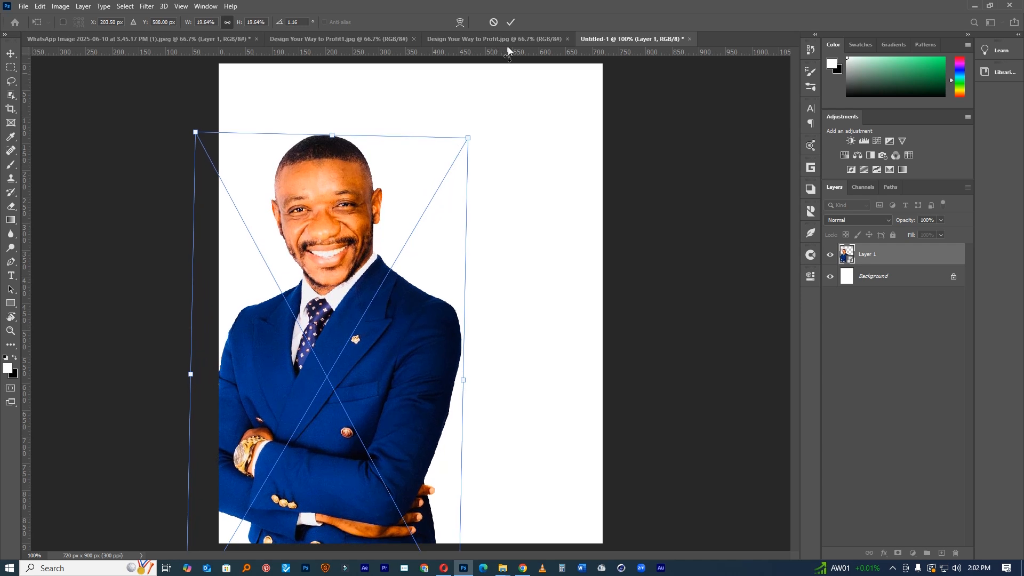
pyautogui.click(511, 23)
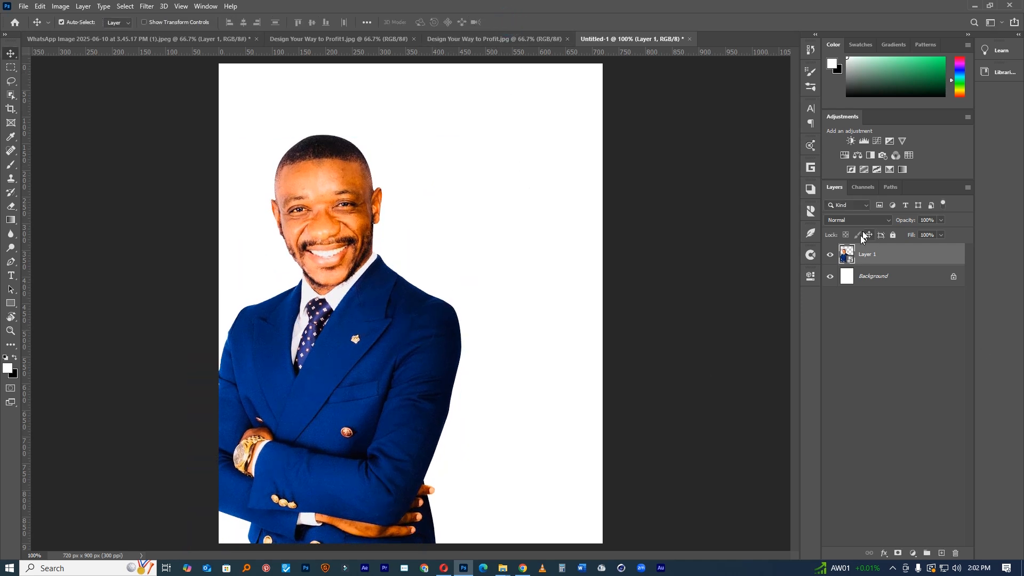
# Add a layer mask to the man's cutout and fade his lower body out with a vertical white-to-black gradient.
pyautogui.click(898, 553)
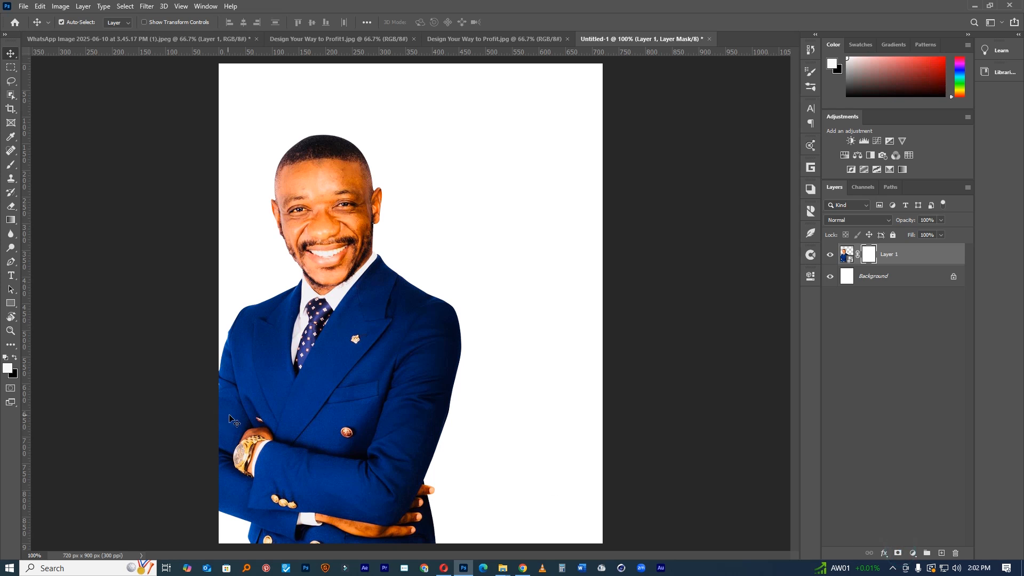
pyautogui.press('u')
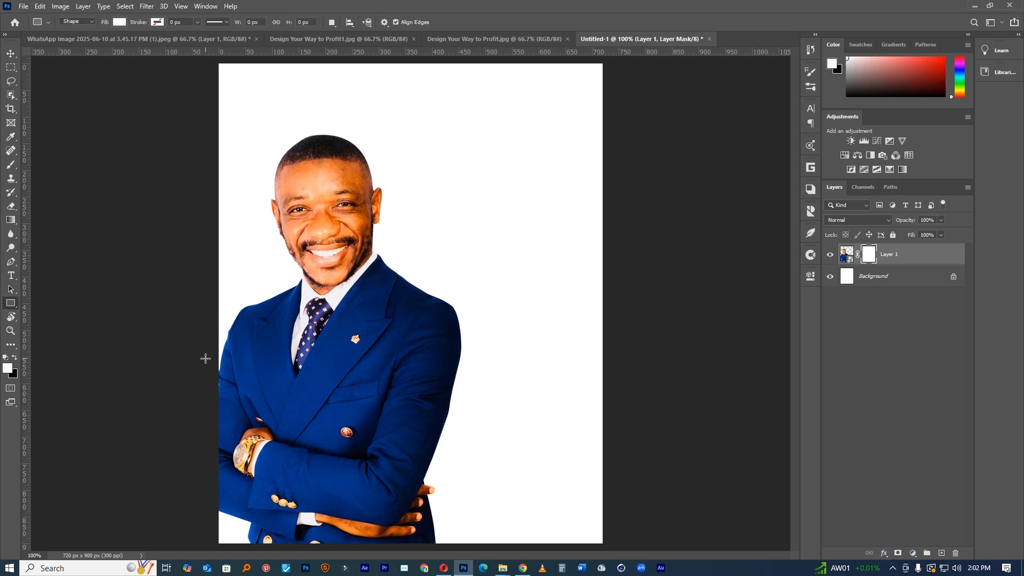
pyautogui.press('g')
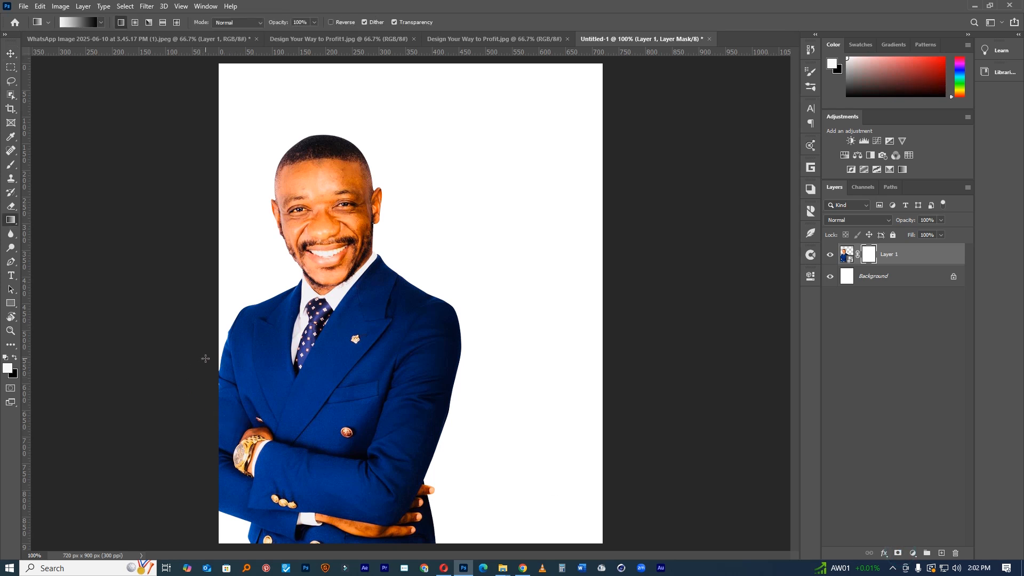
pyautogui.moveTo(321, 195); pyautogui.dragTo(312, 474)
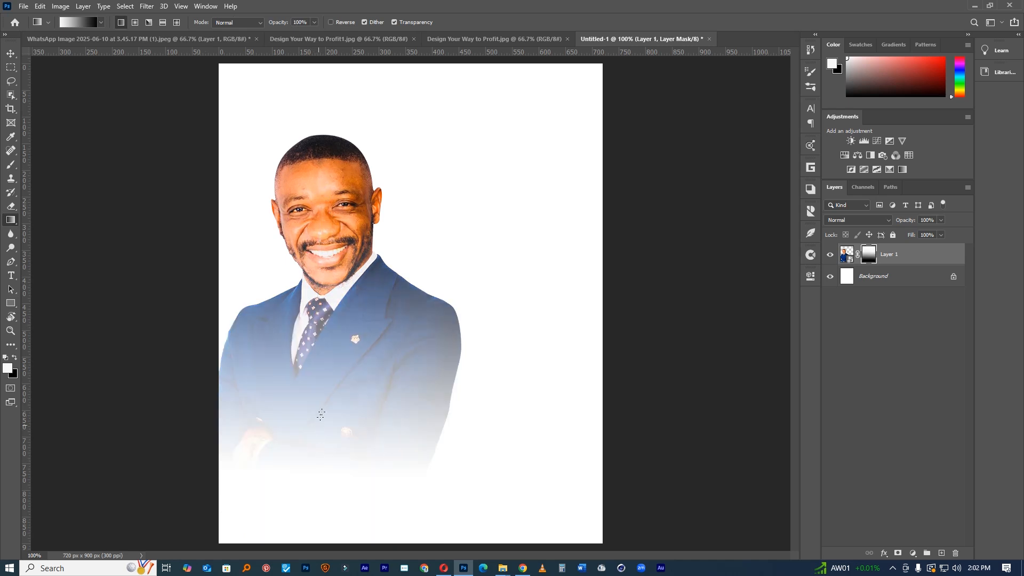
pyautogui.moveTo(343, 274); pyautogui.dragTo(335, 485)
# Add a Gradient fill layer above the Background using the Foreground to Background preset.
pyautogui.click(867, 285)
pyautogui.click(830, 254)
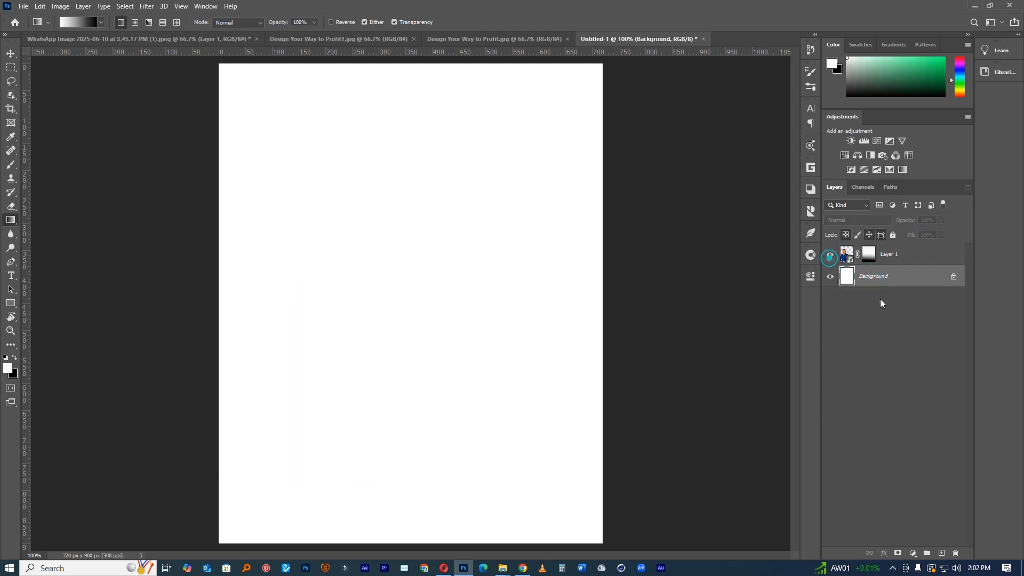
pyautogui.click(912, 554)
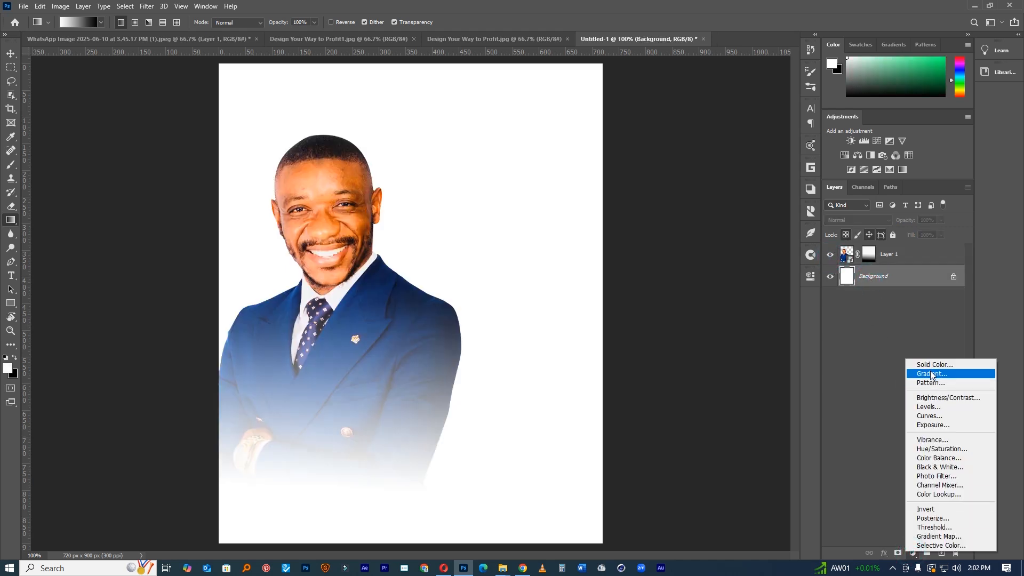
pyautogui.click(930, 370)
pyautogui.click(603, 190)
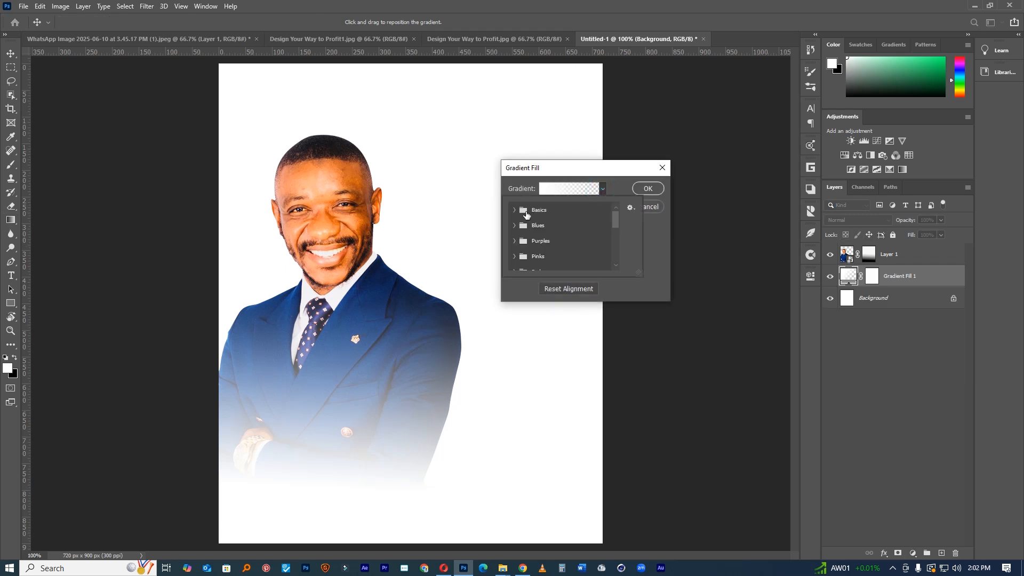
pyautogui.click(516, 210)
pyautogui.doubleClick(532, 222)
# Recolor the fill gradient's start stop to dark navy and its end stop to medium blue, sampled from the suit.
pyautogui.click(567, 188)
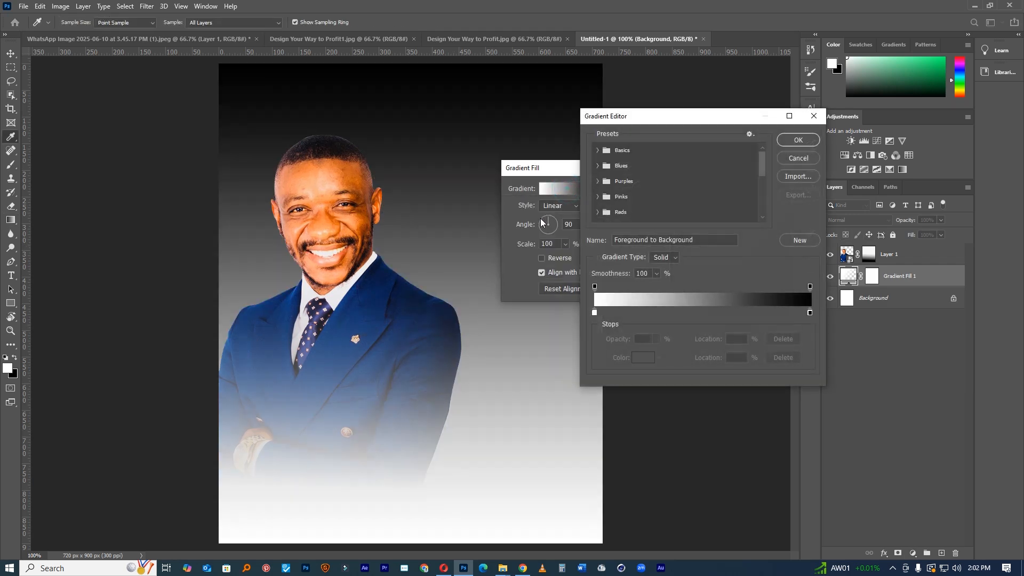
pyautogui.click(595, 313)
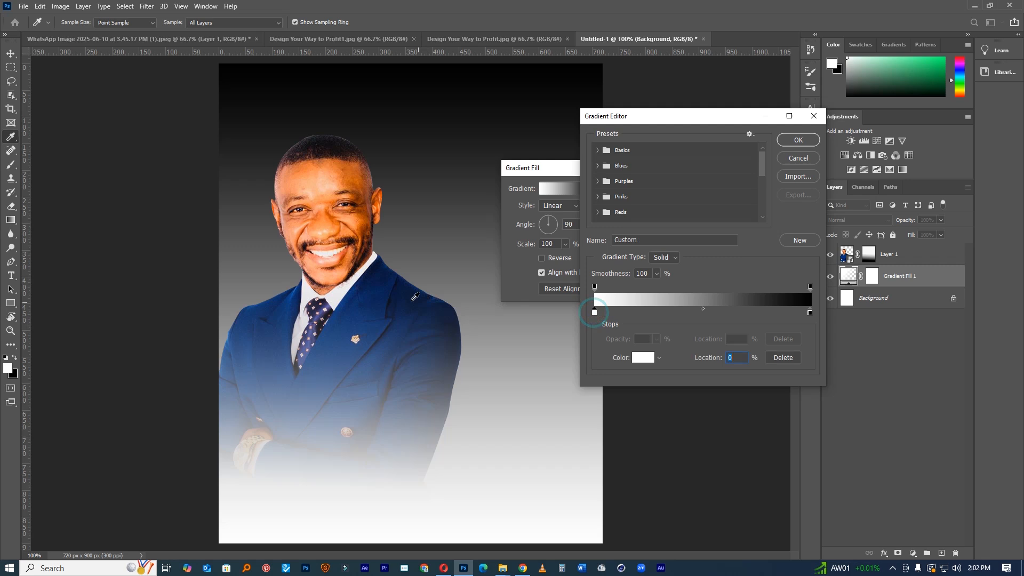
pyautogui.click(353, 294)
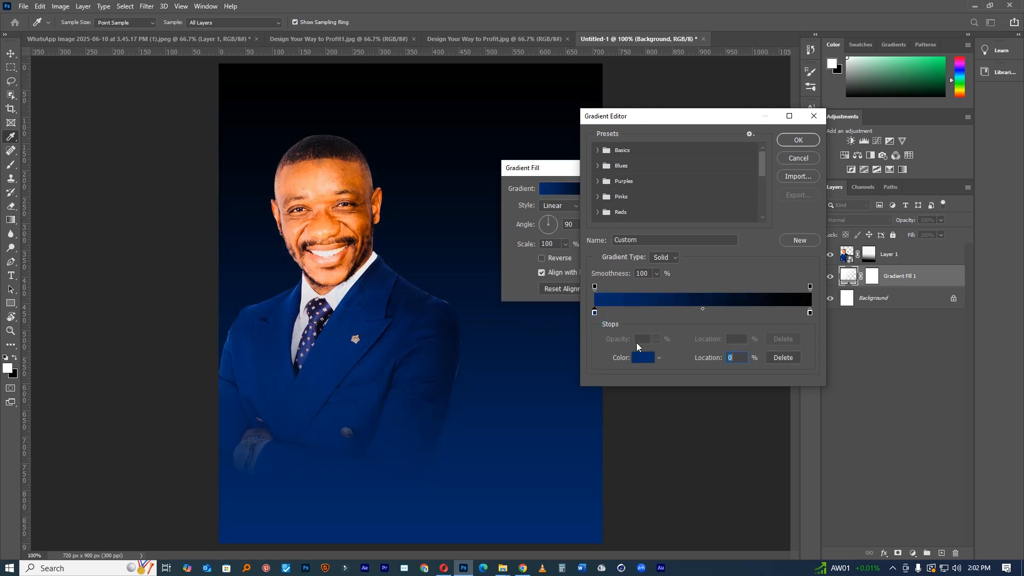
pyautogui.click(810, 313)
pyautogui.click(299, 285)
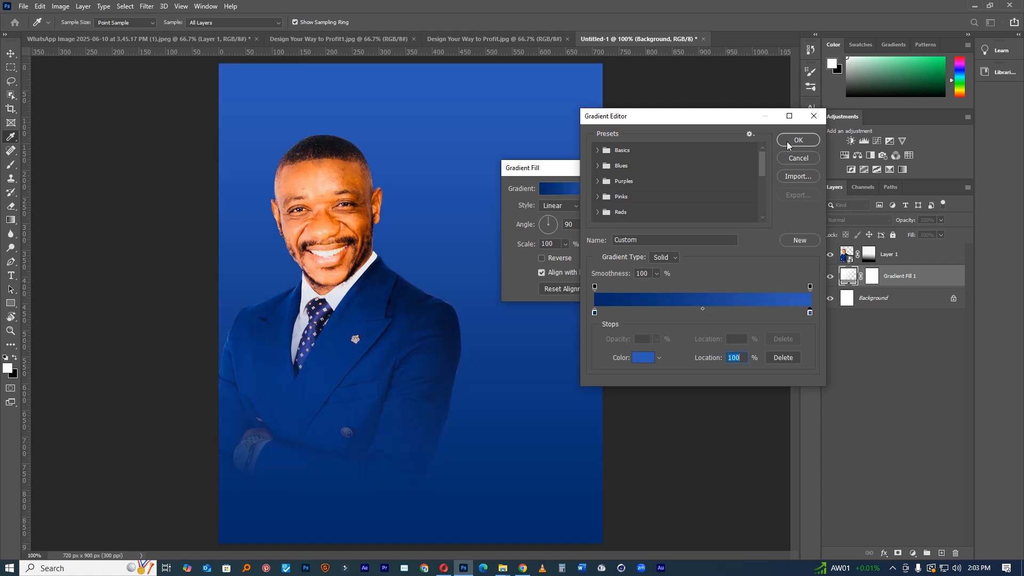
# Change the fill gradient's end stop to a more vivid royal blue and apply the gradient.
pyautogui.doubleClick(810, 314)
pyautogui.write('0044cc')
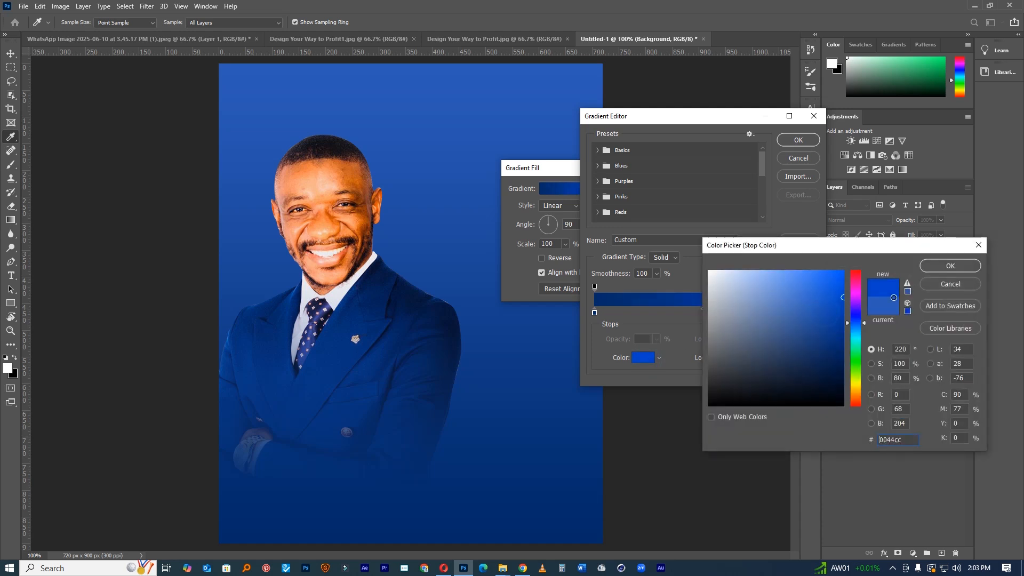
pyautogui.write('003399')
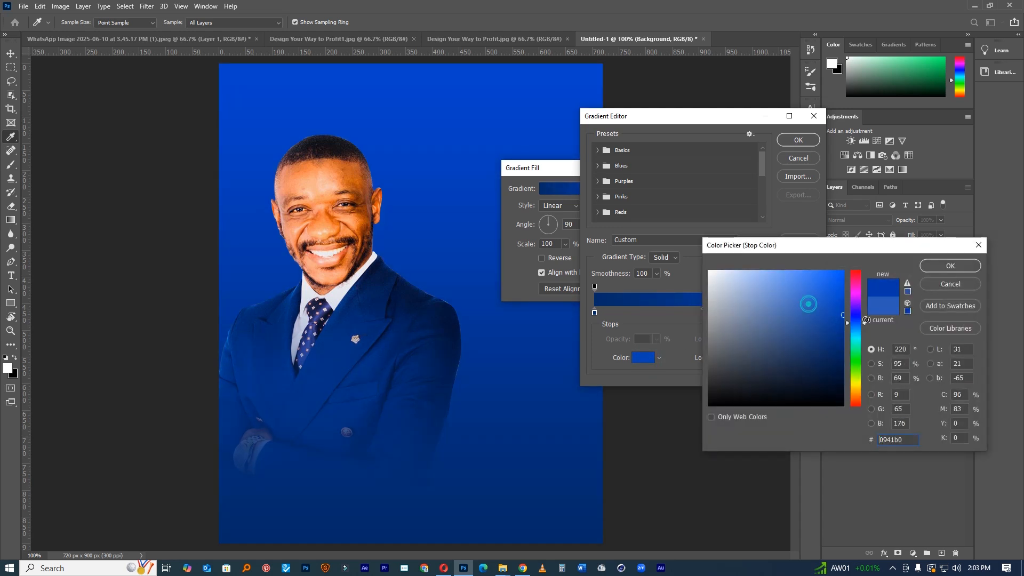
pyautogui.moveTo(847, 313)
pyautogui.mouseDown()
pyautogui.moveTo(849, 288)
pyautogui.moveTo(867, 277)
pyautogui.moveTo(843, 315)
pyautogui.moveTo(918, 322)
pyautogui.mouseUp()
pyautogui.moveTo(856, 320)
pyautogui.mouseDown()
pyautogui.moveTo(845, 296)
pyautogui.moveTo(901, 299)
pyautogui.mouseUp()
pyautogui.click(924, 270)
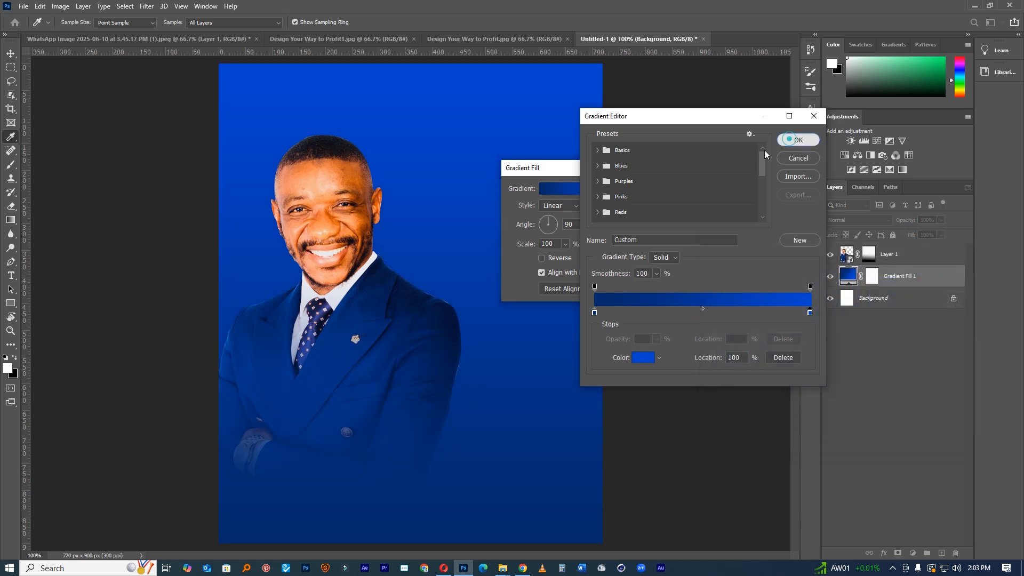
pyautogui.click(798, 140)
pyautogui.click(643, 189)
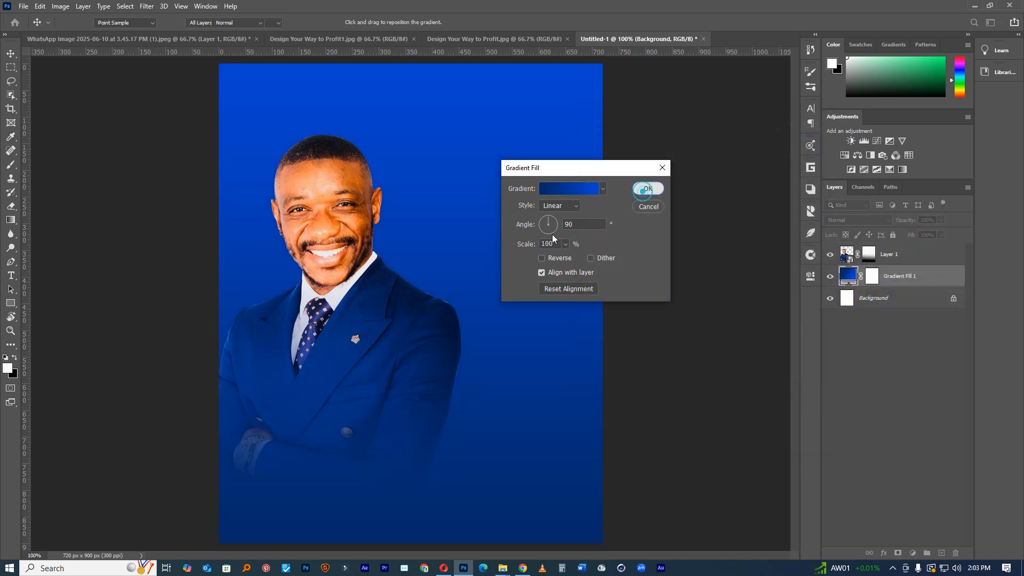
# Rotate the man's cutout about 1.83° clockwise and shift it slightly down on the canvas.
pyautogui.click(11, 53)
pyautogui.click(351, 242)
pyautogui.hotkey('ctrl', 't')
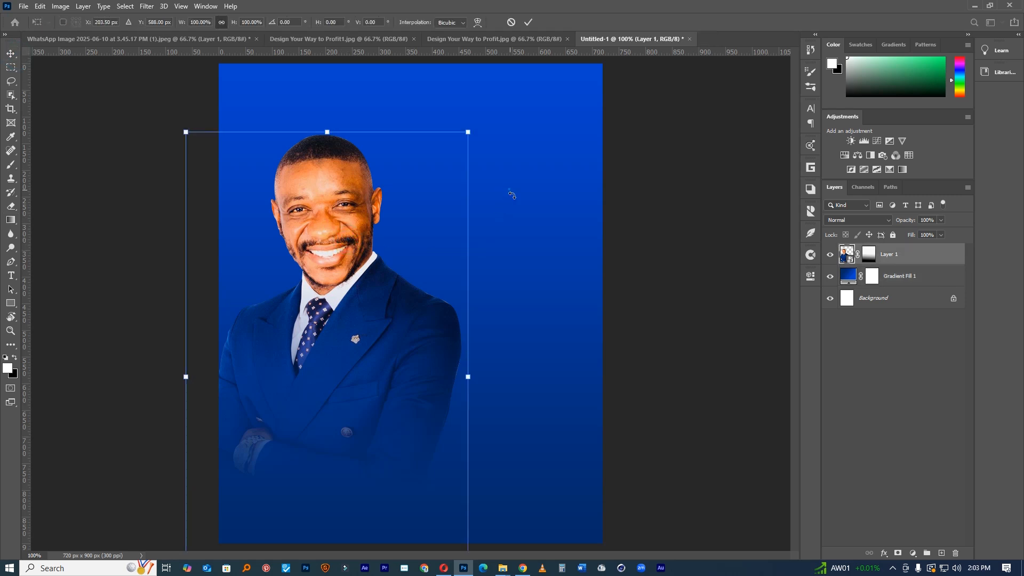
pyautogui.moveTo(512, 195); pyautogui.dragTo(513, 201)
pyautogui.moveTo(403, 258); pyautogui.dragTo(402, 269)
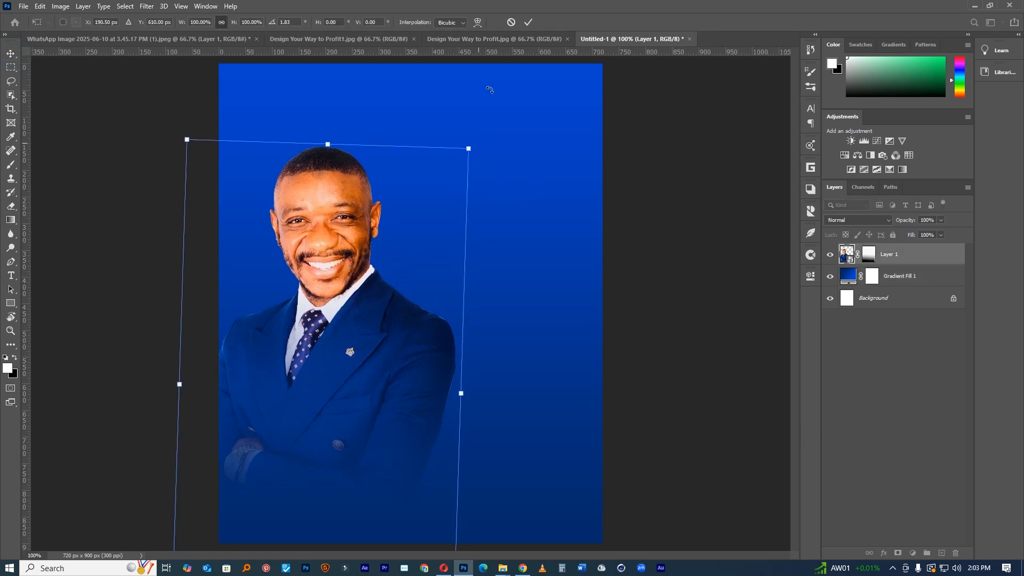
pyautogui.click(528, 22)
# Redraw the vertical gradient on the man's layer mask so the cutout fades out from his face to the canvas bottom.
pyautogui.click(869, 254)
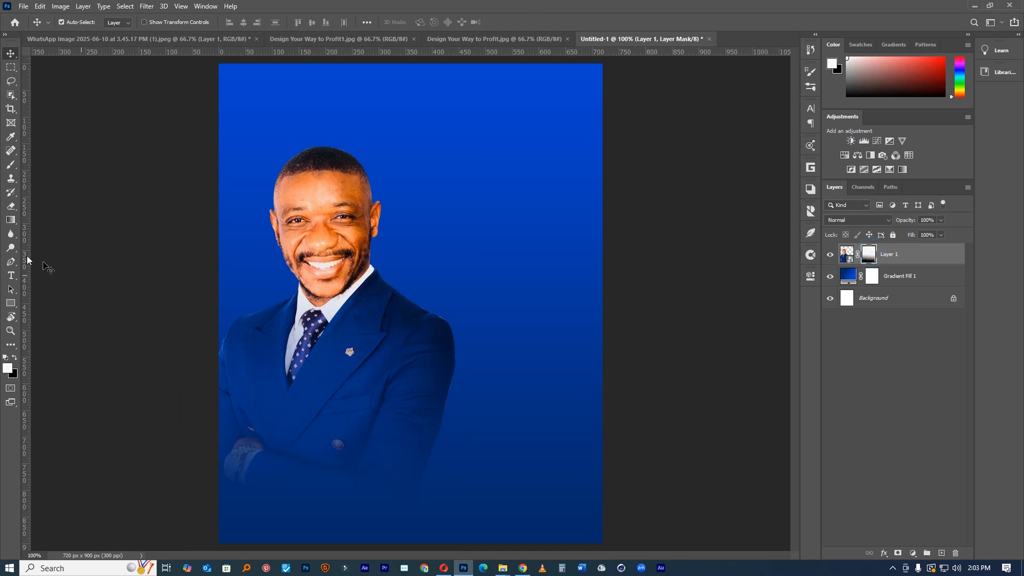
pyautogui.click(10, 219)
pyautogui.moveTo(303, 281); pyautogui.dragTo(297, 525)
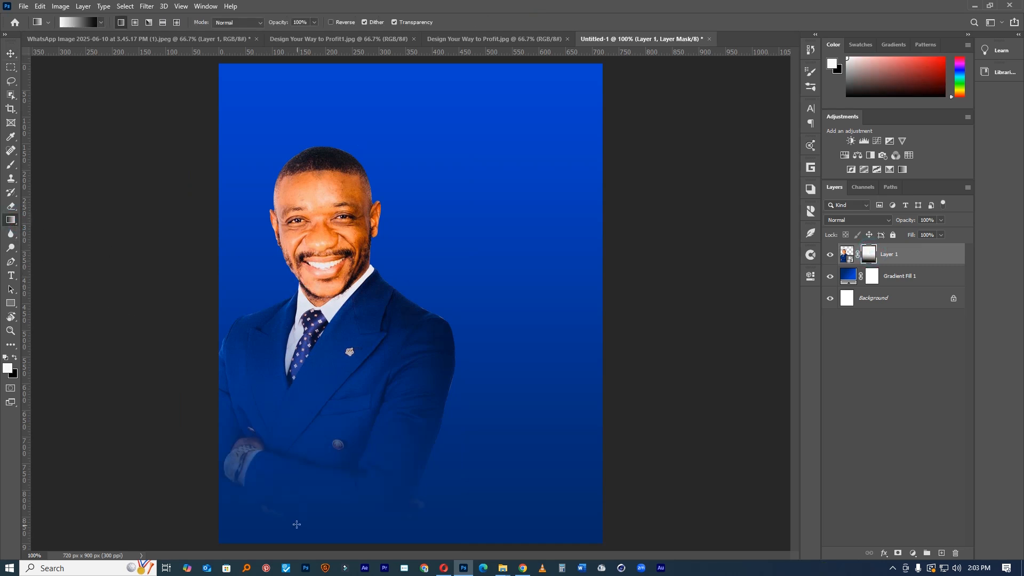
pyautogui.press('e')
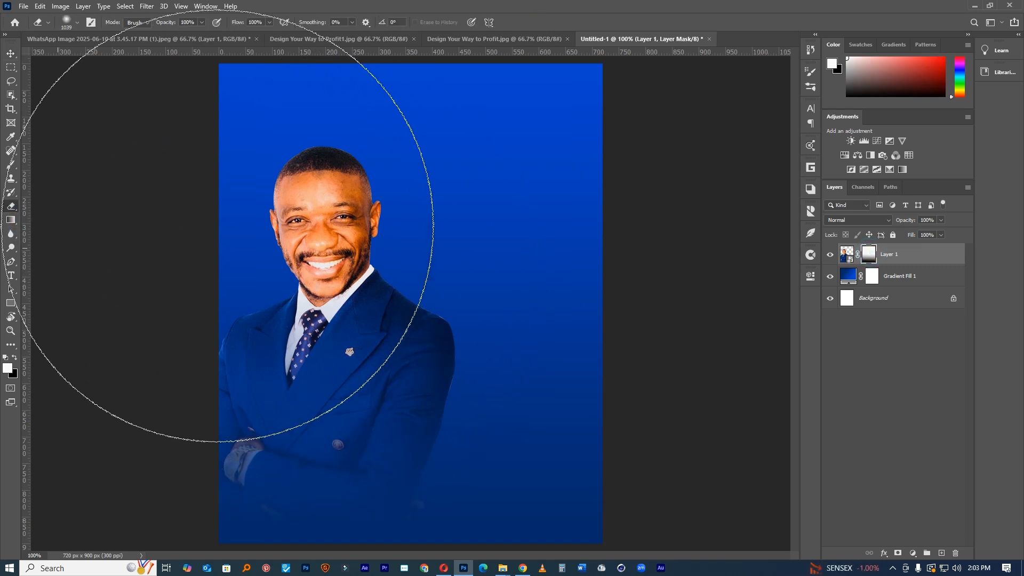
pyautogui.click(11, 54)
pyautogui.scroll(-3, 441, 302)
pyautogui.scroll(2, 395, 305)
pyautogui.scroll(1, 397, 308)
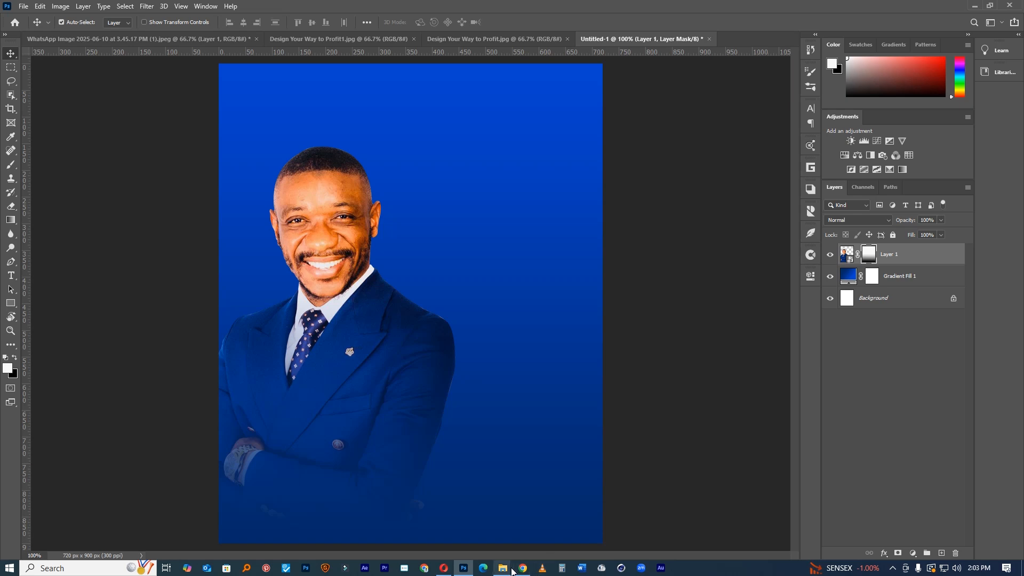
# Place the mountain climber image "download (9)-gigapixel-standard-scale-6_00x" from the Pictures folder and put its layer directly below the man's layer.
pyautogui.moveTo(511, 569)
pyautogui.click(499, 529)
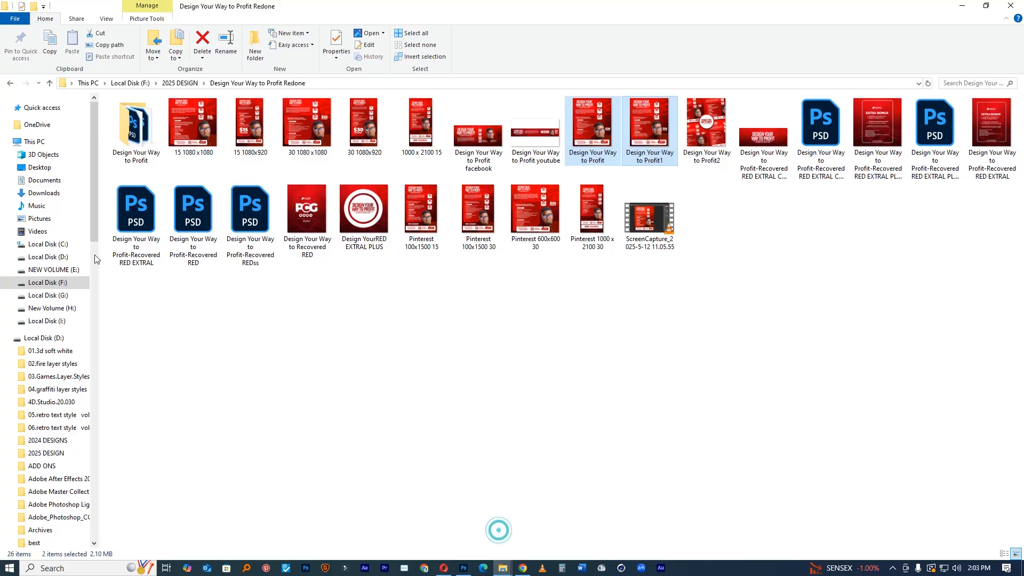
pyautogui.click(36, 206)
pyautogui.click(41, 220)
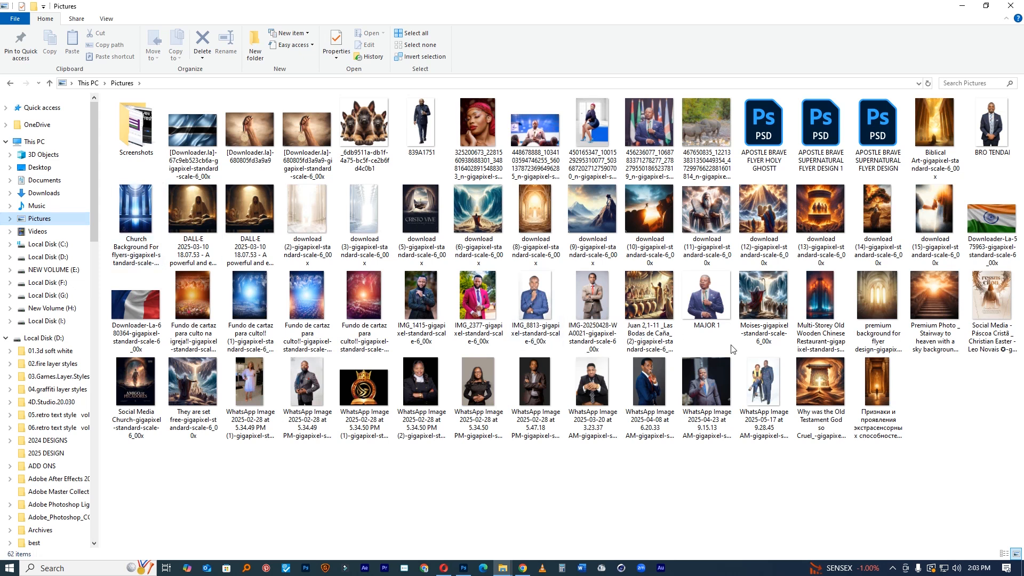
pyautogui.moveTo(594, 207); pyautogui.dragTo(471, 319)
pyautogui.click(509, 24)
pyautogui.hotkey('ctrl', '[')
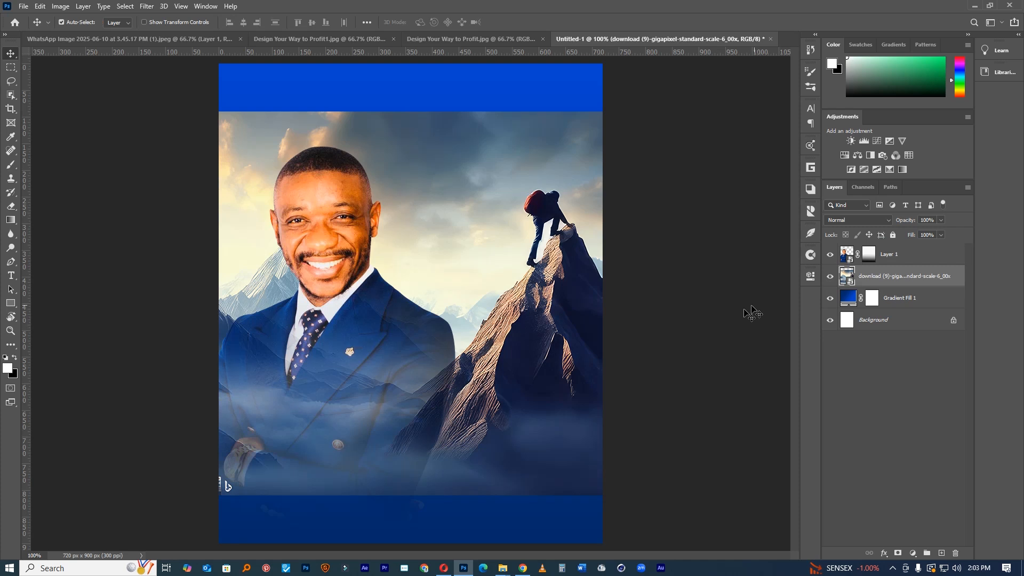
# Move the mountain image up to cover the canvas top and enlarge it slightly.
pyautogui.hotkey('ctrl', 't')
pyautogui.moveTo(510, 373); pyautogui.dragTo(515, 324)
pyautogui.moveTo(602, 439); pyautogui.dragTo(610, 447)
pyautogui.click(511, 24)
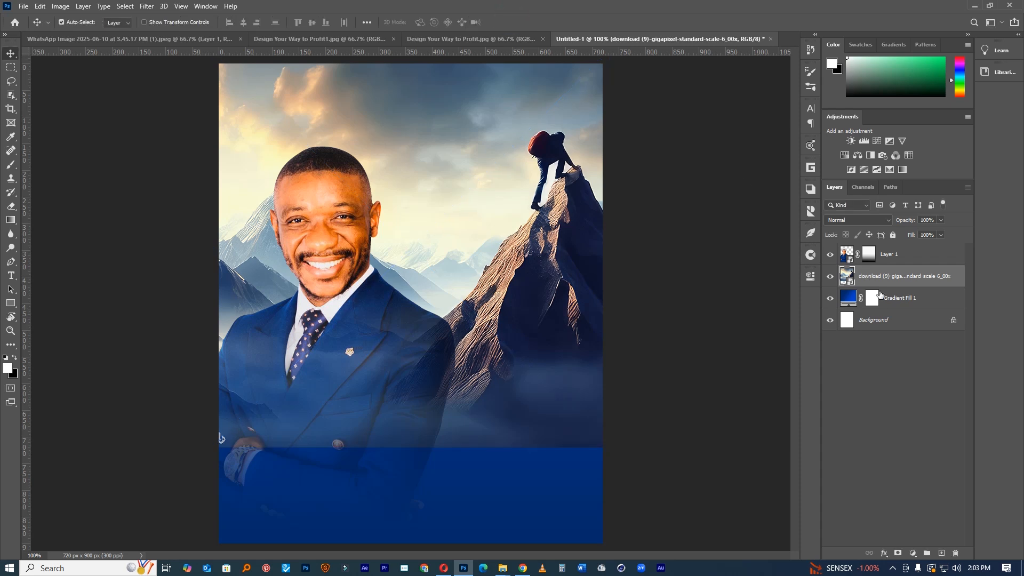
# Add a layer mask to the mountain image and draw a vertical gradient that fades its lower part into the blue background.
pyautogui.click(897, 553)
pyautogui.click(10, 220)
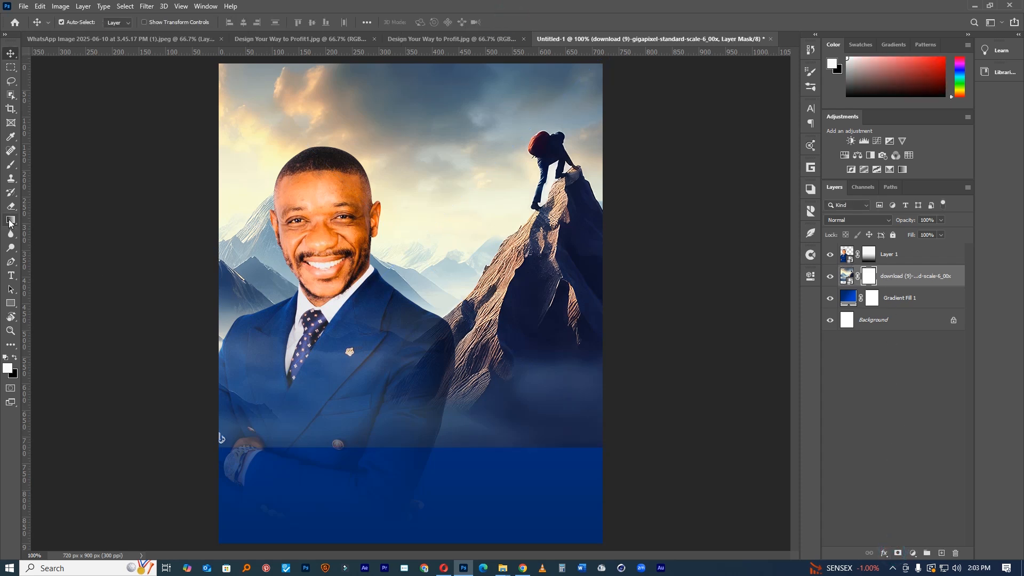
pyautogui.moveTo(431, 63); pyautogui.dragTo(431, 219)
pyautogui.moveTo(431, 290); pyautogui.dragTo(431, 387)
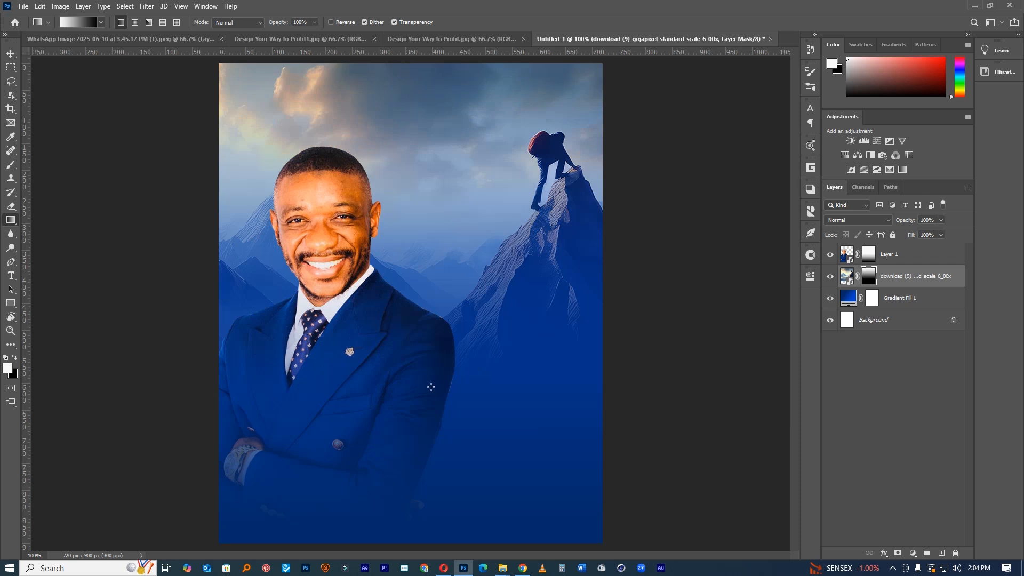
pyautogui.moveTo(421, 60); pyautogui.dragTo(420, 359)
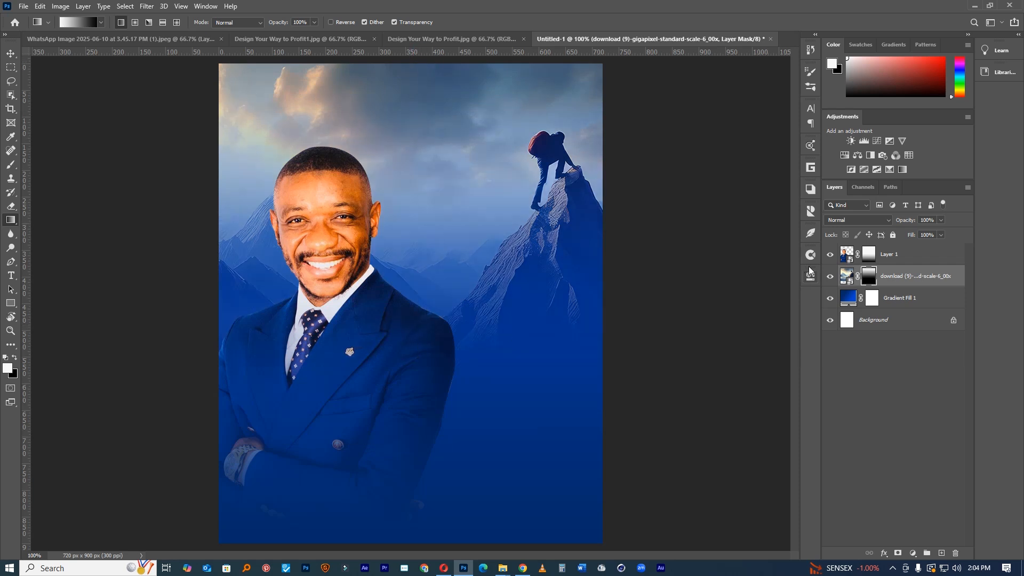
# Scale the man's cutout to 88.44%, reposition it slightly, and rotate it 0.45° clockwise.
pyautogui.click(894, 258)
pyautogui.hotkey('ctrl', 't')
pyautogui.moveTo(456, 146); pyautogui.dragTo(439, 172)
pyautogui.moveTo(391, 242); pyautogui.dragTo(392, 235)
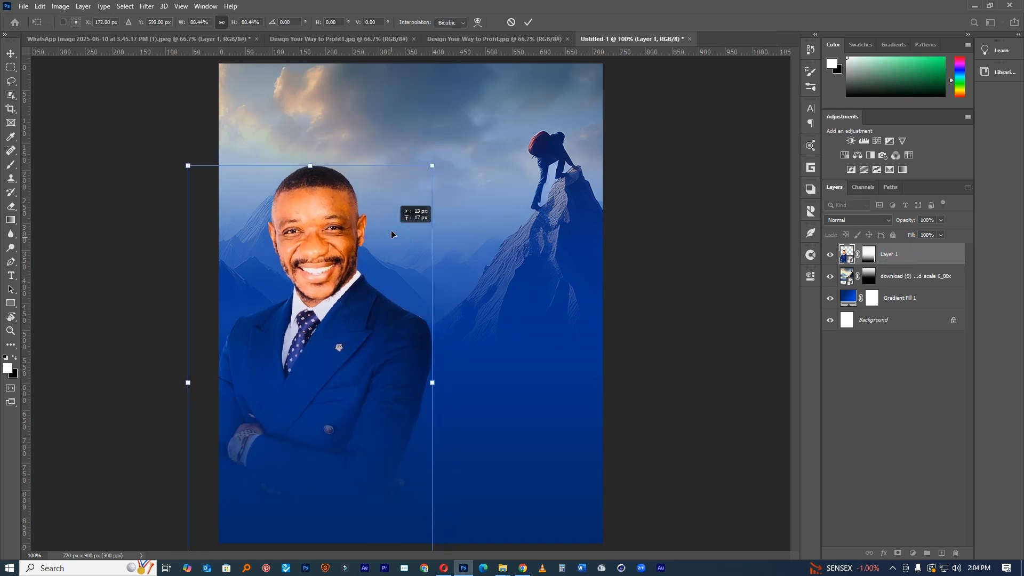
pyautogui.moveTo(476, 174); pyautogui.dragTo(479, 172)
pyautogui.click(528, 22)
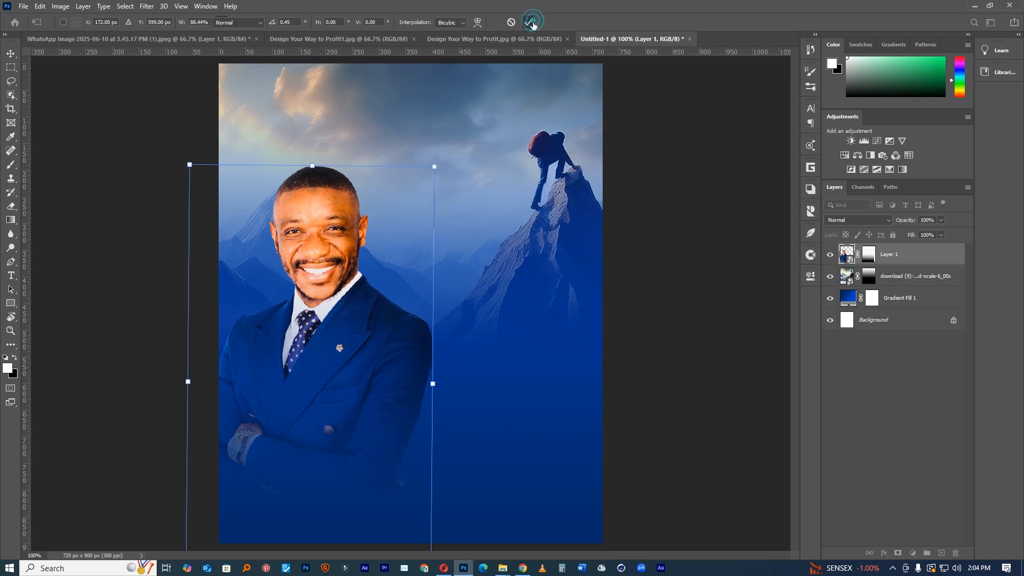
# Brush the mountain image's mask around the man's head with a large soft Eraser to reveal more of the bright sky.
pyautogui.click(870, 276)
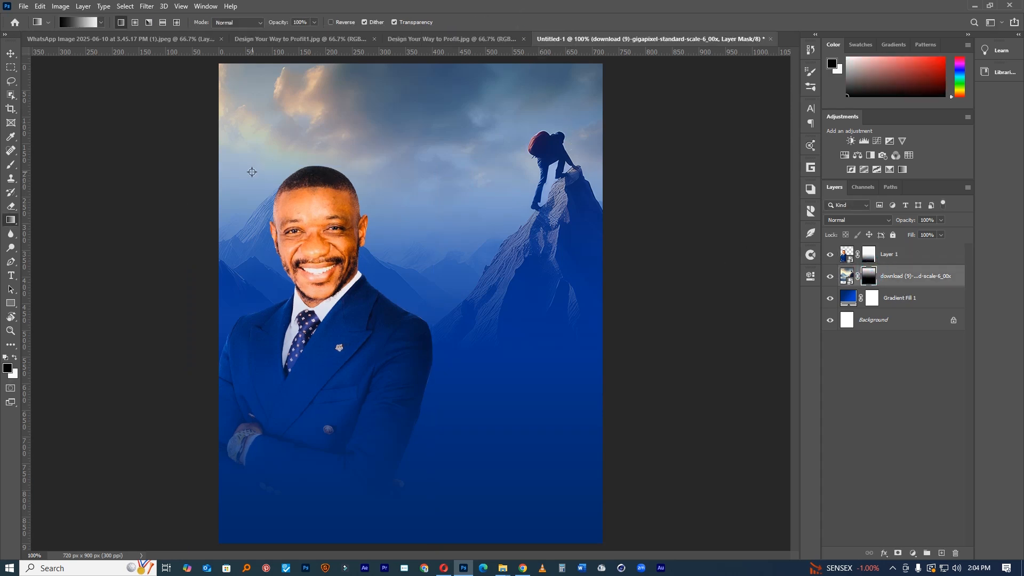
pyautogui.rightClick(252, 172)
pyautogui.click(10, 206)
pyautogui.moveTo(331, 190); pyautogui.dragTo(130, 186)
pyautogui.press('x')
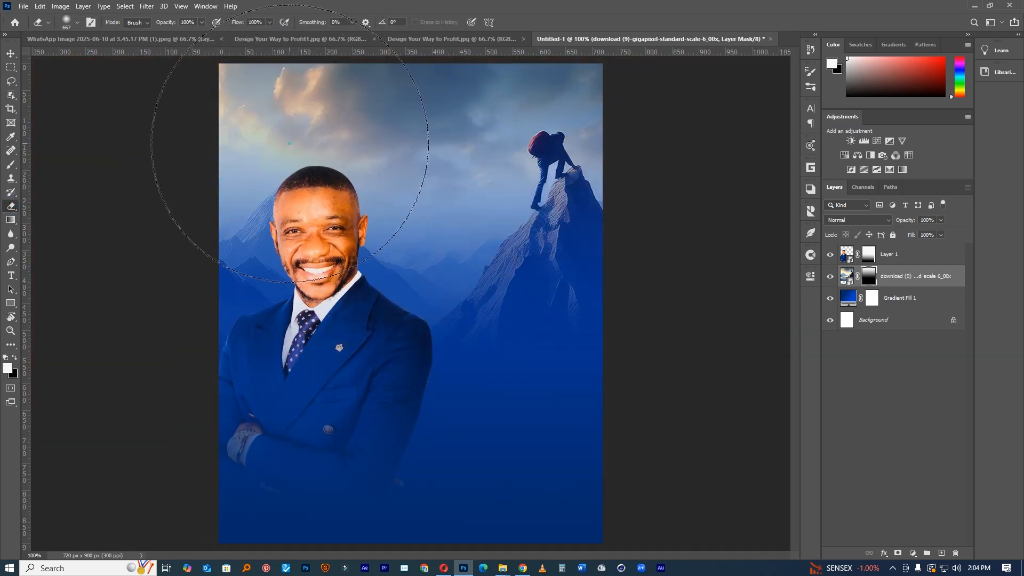
pyautogui.click(290, 143)
pyautogui.press('x')
pyautogui.click(296, 147)
pyautogui.click(298, 147)
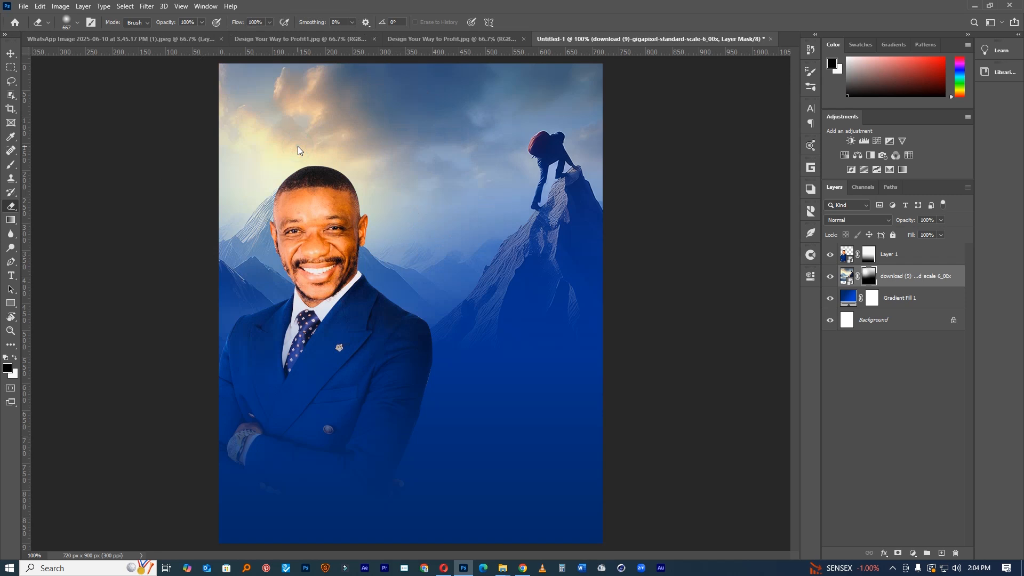
# Try hiding the sky in the upper-left of the mountain image with a smaller soft Eraser, and undo the strokes.
pyautogui.moveTo(374, 180); pyautogui.dragTo(329, 172)
pyautogui.press('x')
pyautogui.moveTo(147, 165)
pyautogui.mouseDown()
pyautogui.moveTo(161, 92)
pyautogui.moveTo(380, 91)
pyautogui.mouseUp()
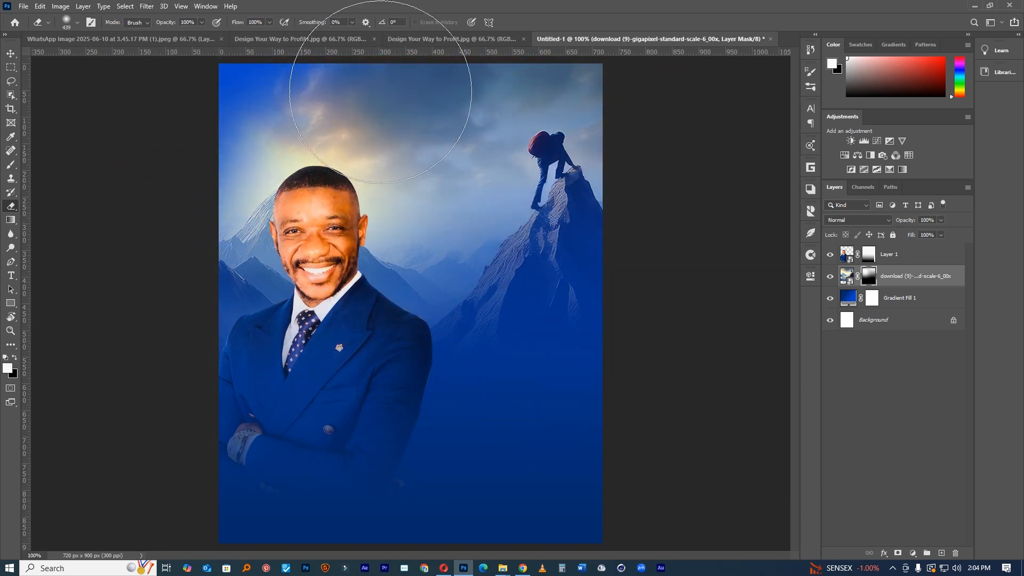
pyautogui.hotkey('ctrl', 'z')
pyautogui.hotkey('ctrl', 'z')
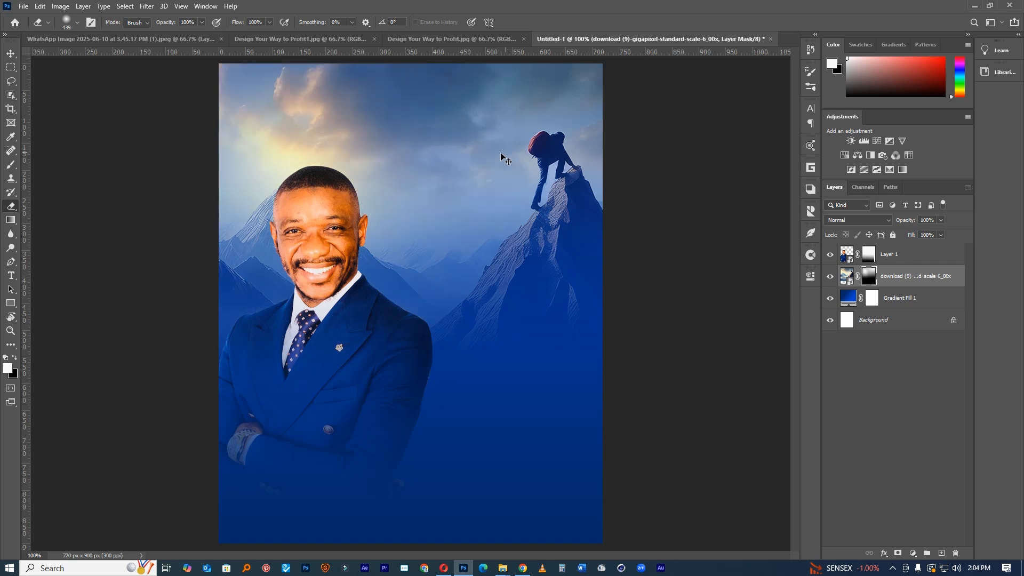
# Try darkening the glow behind the man's head on the mountain mask with a smaller Eraser, and reveal the glow again.
pyautogui.moveTo(349, 191); pyautogui.dragTo(314, 190)
pyautogui.click(305, 203)
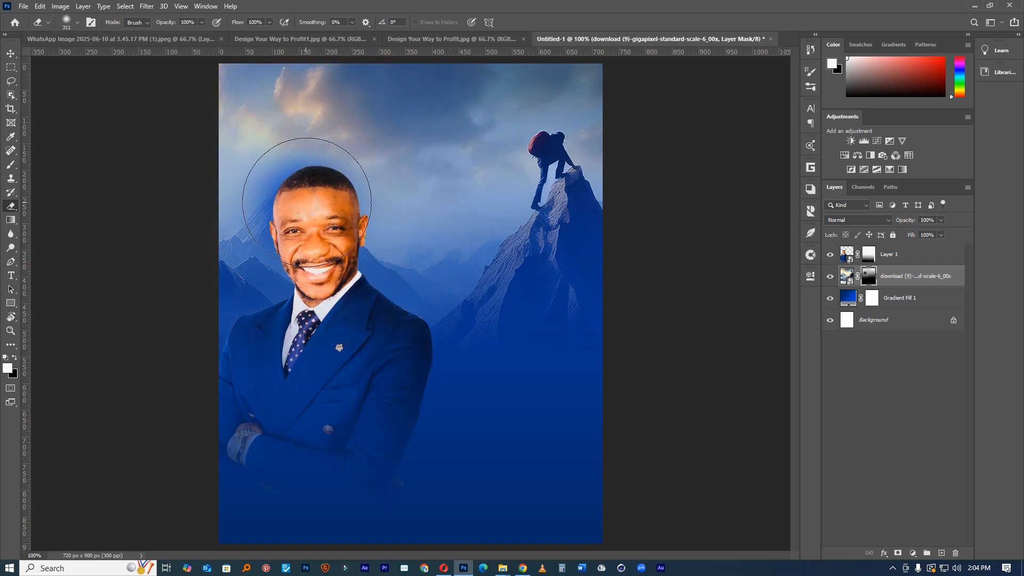
pyautogui.hotkey('ctrl', 'z')
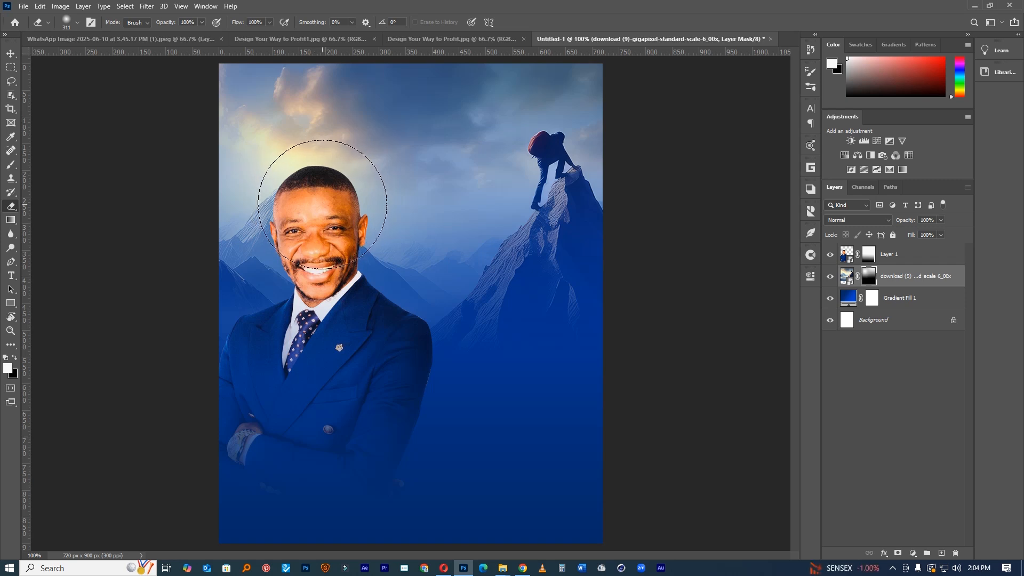
pyautogui.click(313, 215)
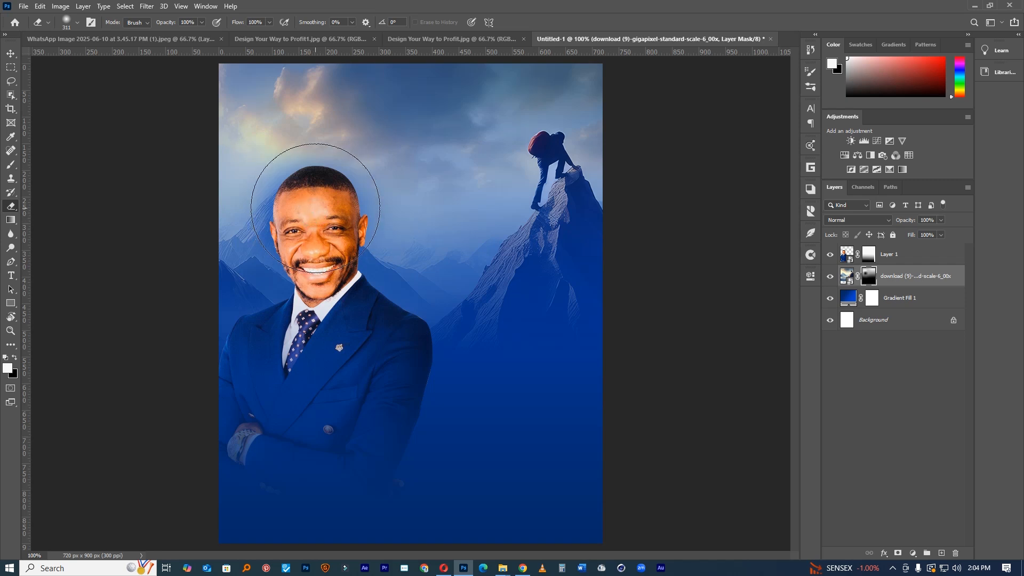
pyautogui.press('x')
pyautogui.click(310, 215)
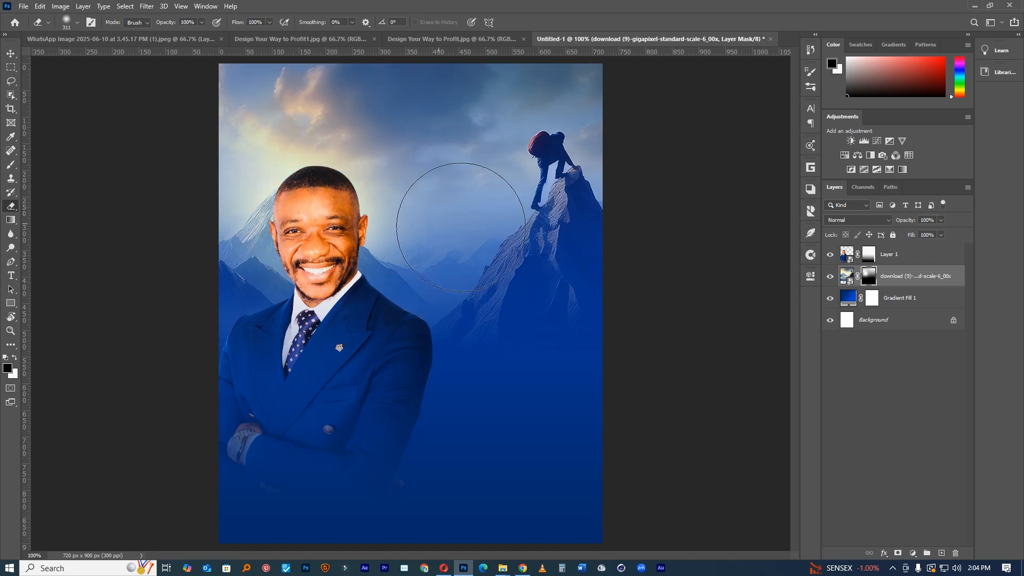
# Redo the mountain mask's vertical gradient with Reverse enabled so the image fades downward, and set the layer opacity to 80%.
pyautogui.click(11, 220)
pyautogui.moveTo(401, 70); pyautogui.dragTo(389, 343)
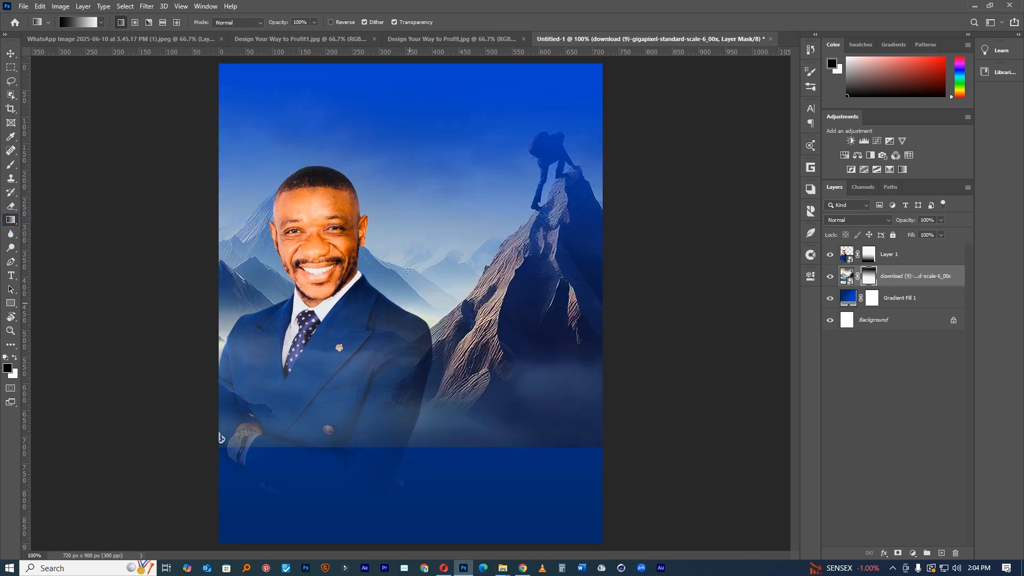
pyautogui.click(332, 22)
pyautogui.hotkey('ctrl', 'i')
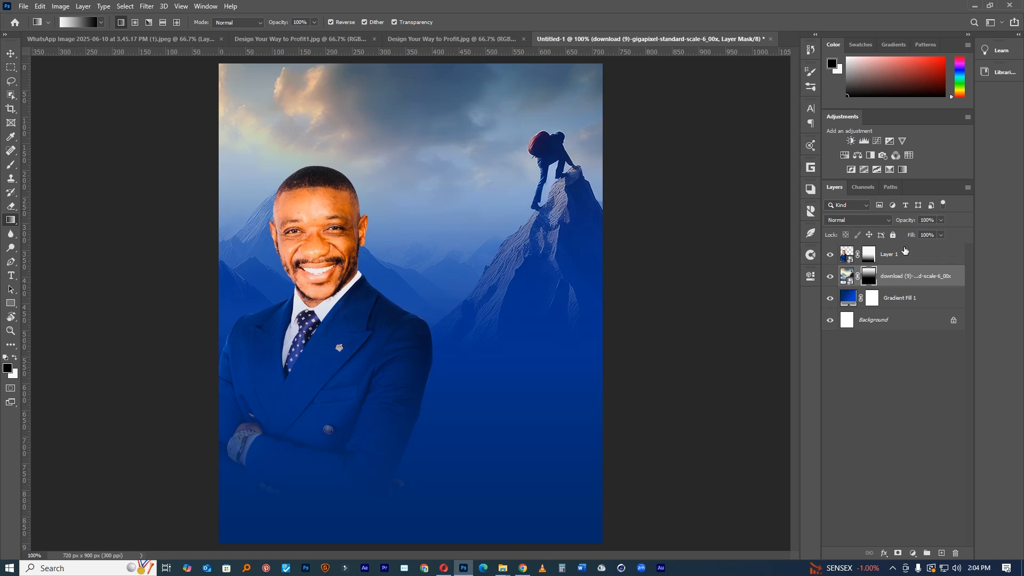
pyautogui.moveTo(905, 223)
pyautogui.mouseDown()
pyautogui.moveTo(886, 221)
pyautogui.moveTo(894, 221)
pyautogui.mouseUp()
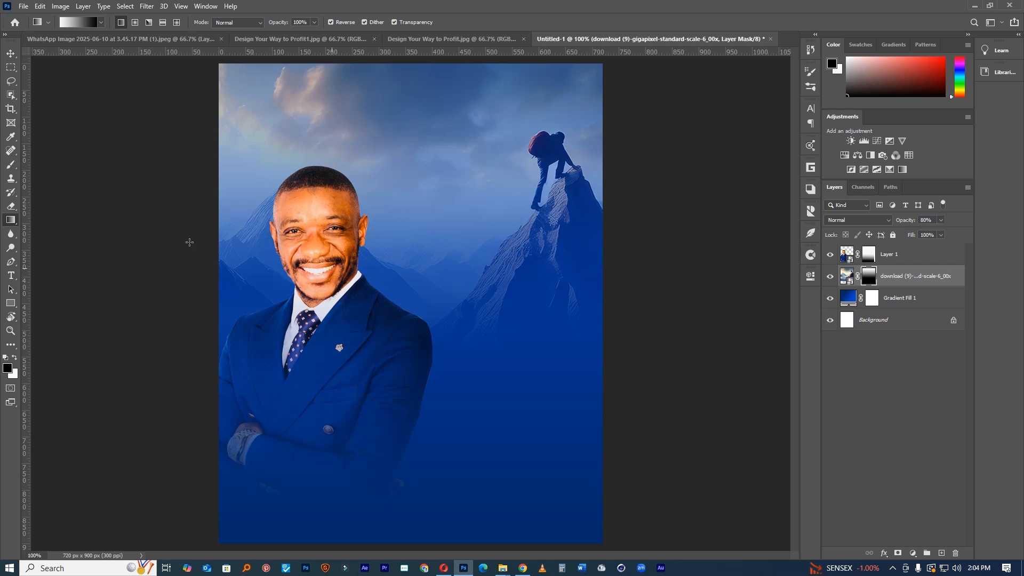
pyautogui.click(18, 53)
pyautogui.click(320, 361)
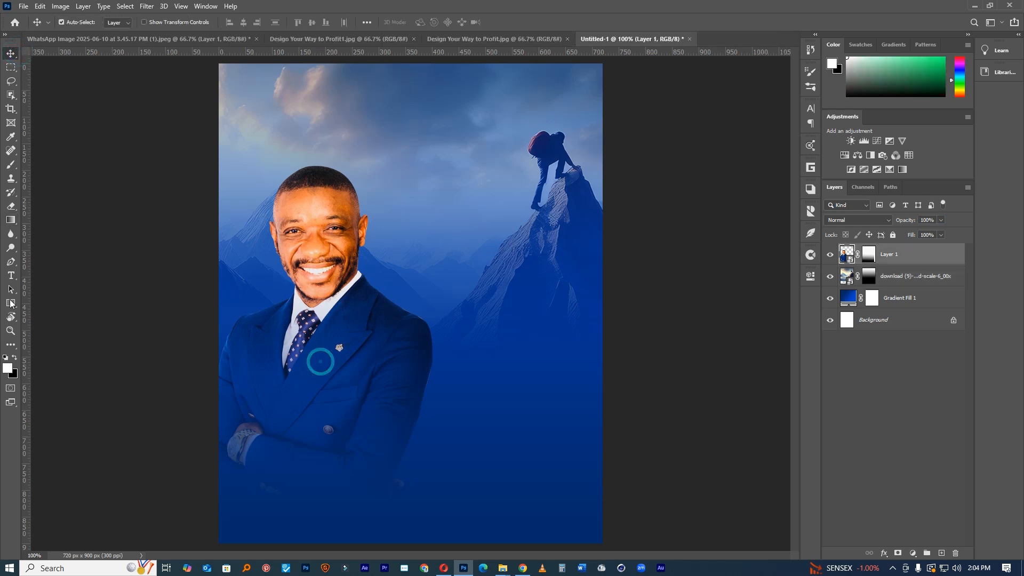
pyautogui.click(10, 303)
pyautogui.rightClick(10, 303)
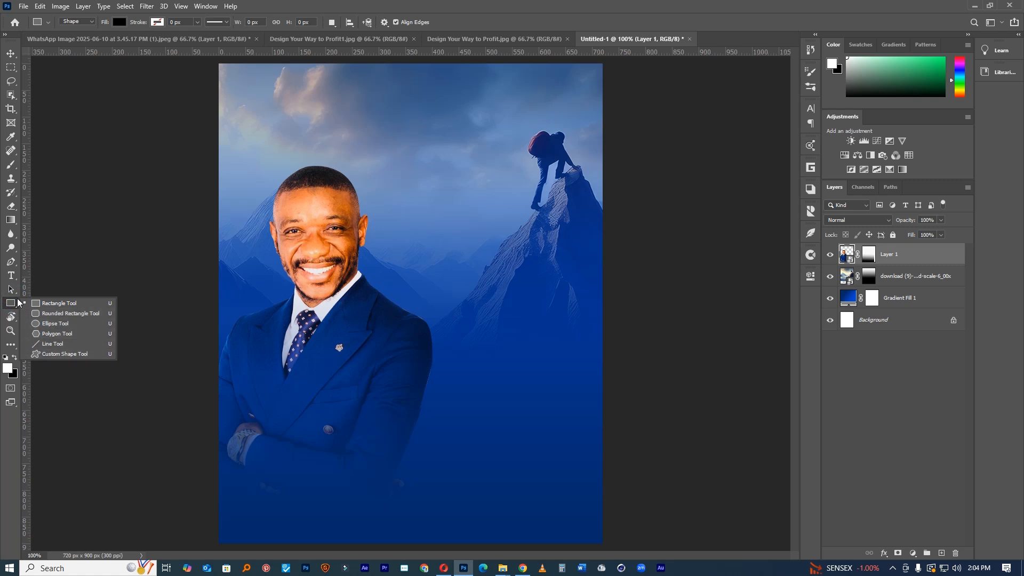
# Add a white Montserrat Bold text layer reading WEEK between the man and the mountain image, near his shoulder.
pyautogui.click(13, 275)
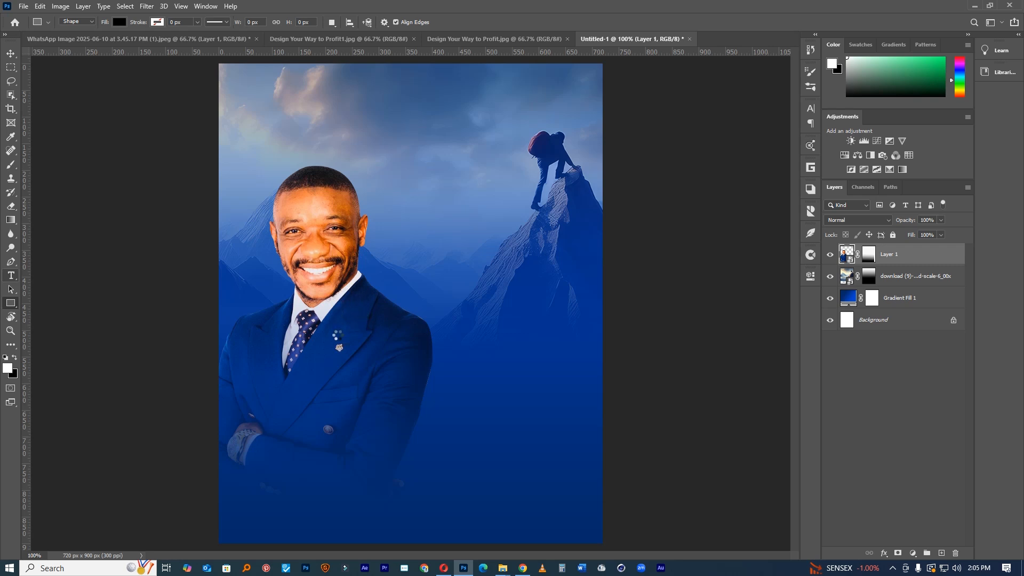
pyautogui.click(396, 320)
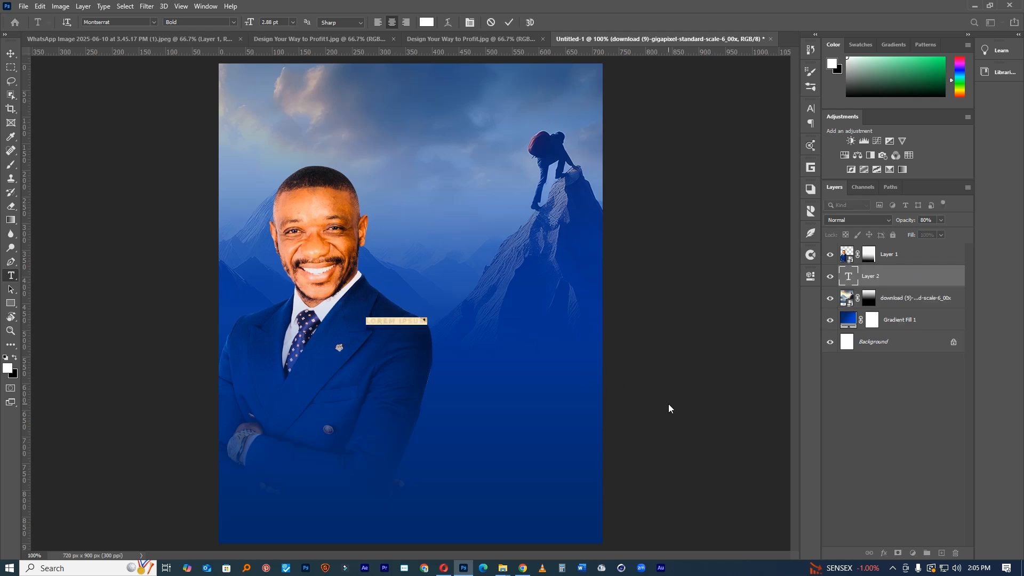
pyautogui.press('BackSpace')
# Set the WEEK text to 32 pt with -80 tracking and move it beside the man's shoulder.
pyautogui.click(844, 274)
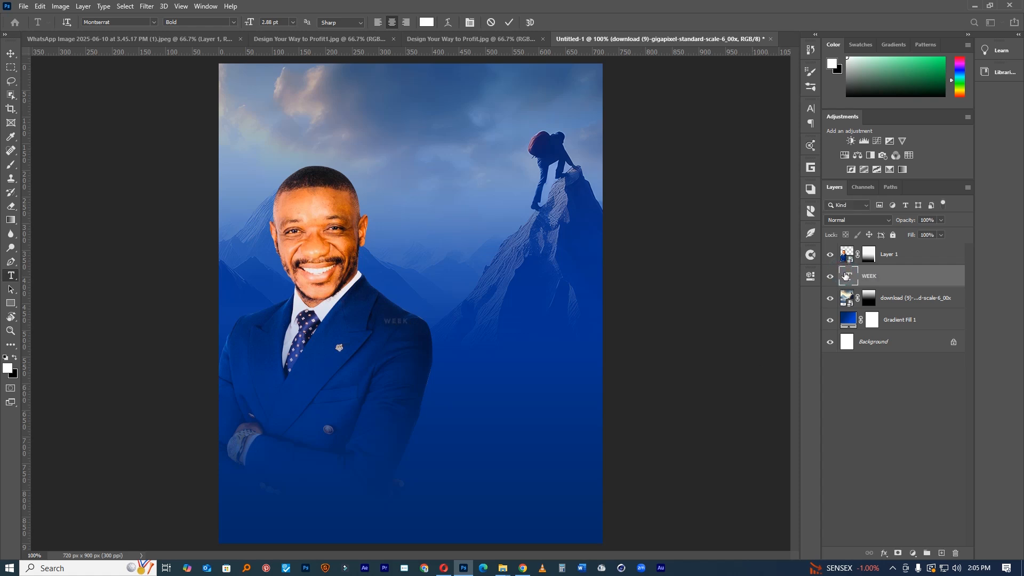
pyautogui.click(809, 110)
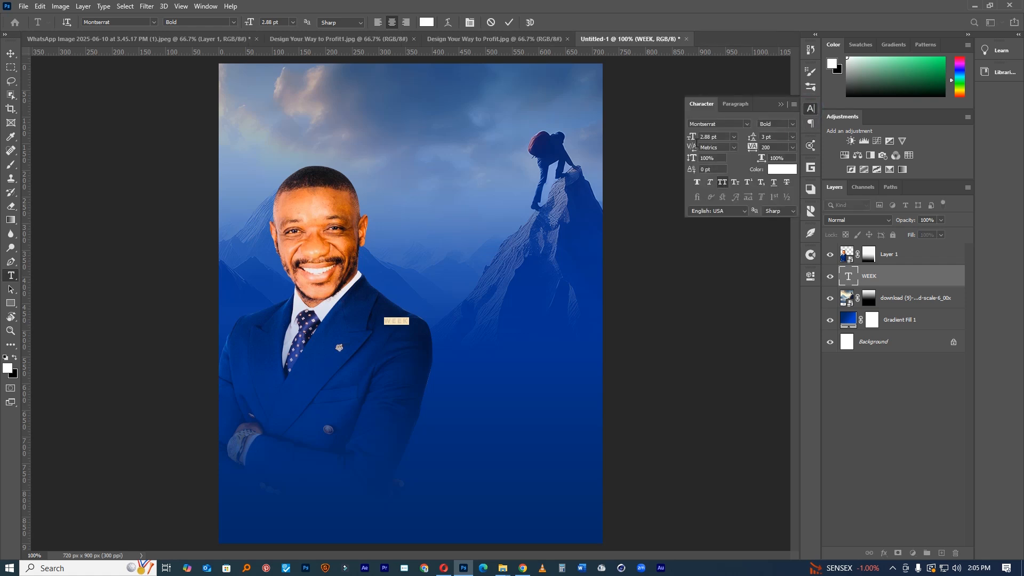
pyautogui.moveTo(696, 140); pyautogui.dragTo(708, 140)
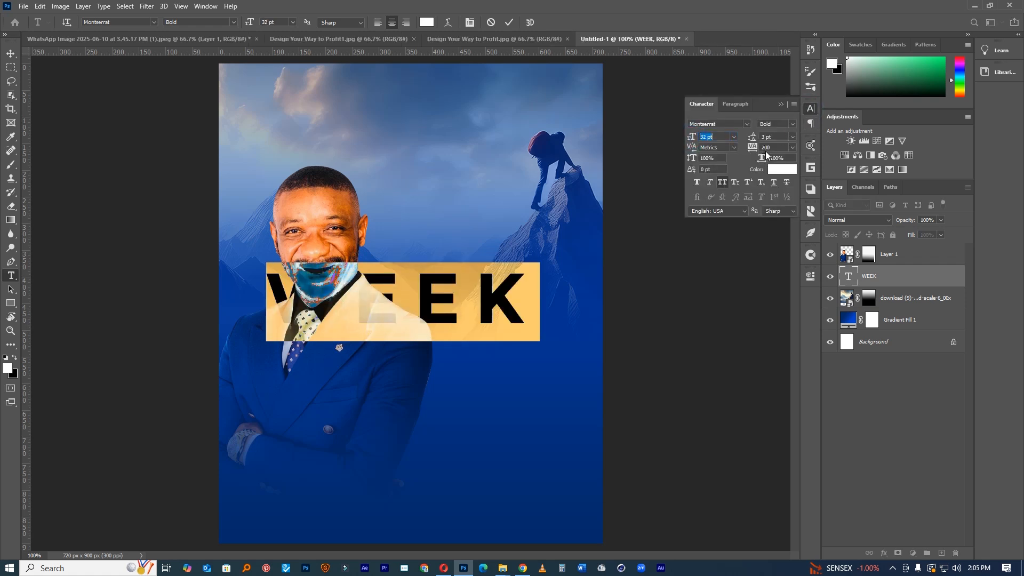
pyautogui.moveTo(753, 146); pyautogui.dragTo(747, 147)
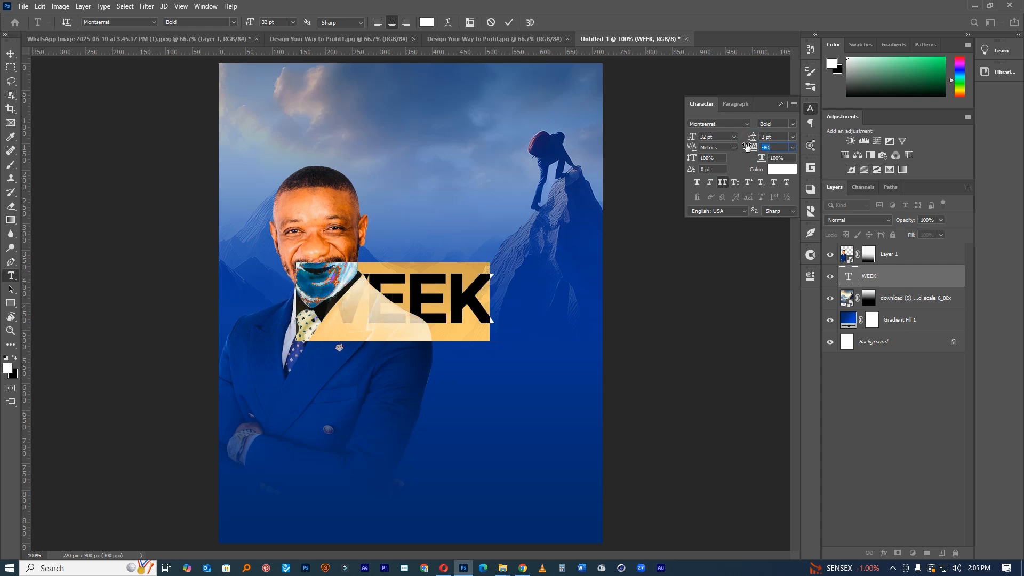
pyautogui.moveTo(472, 227); pyautogui.dragTo(532, 224)
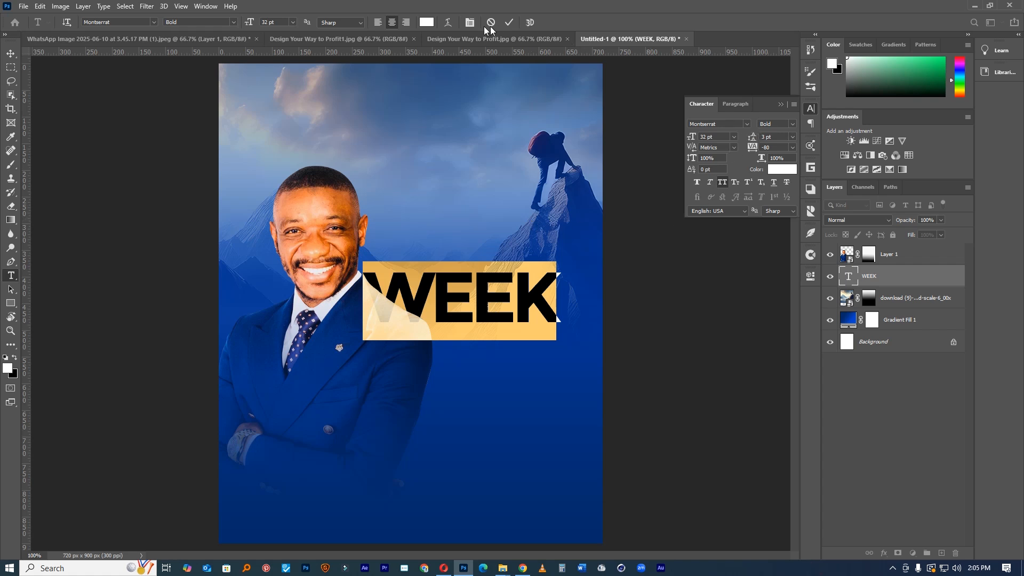
pyautogui.click(510, 22)
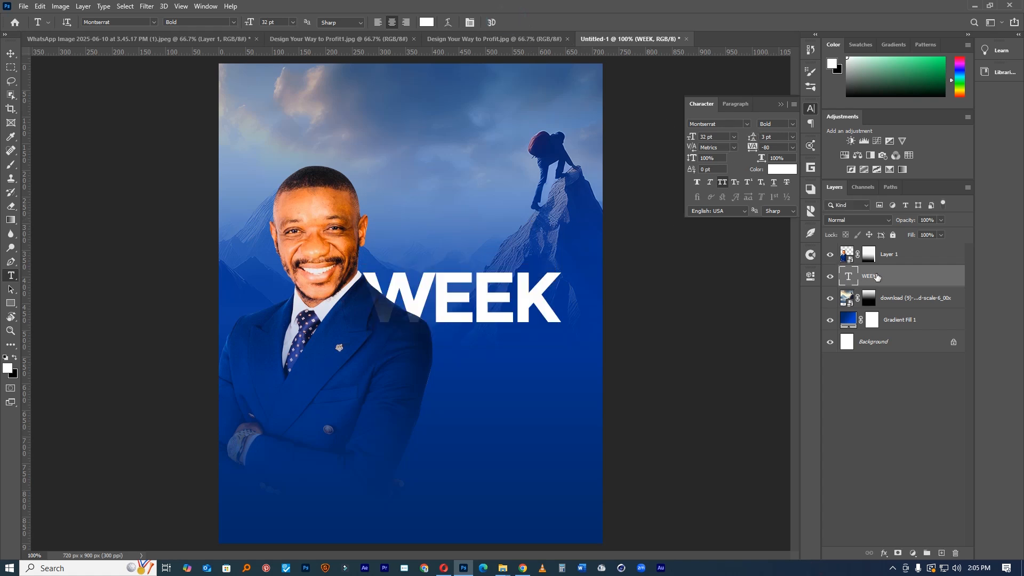
# Reveal the man's shoulder over the W of WEEK by erasing on his layer mask, and undo the last stroke.
pyautogui.press('d')
pyautogui.click(868, 254)
pyautogui.press('e')
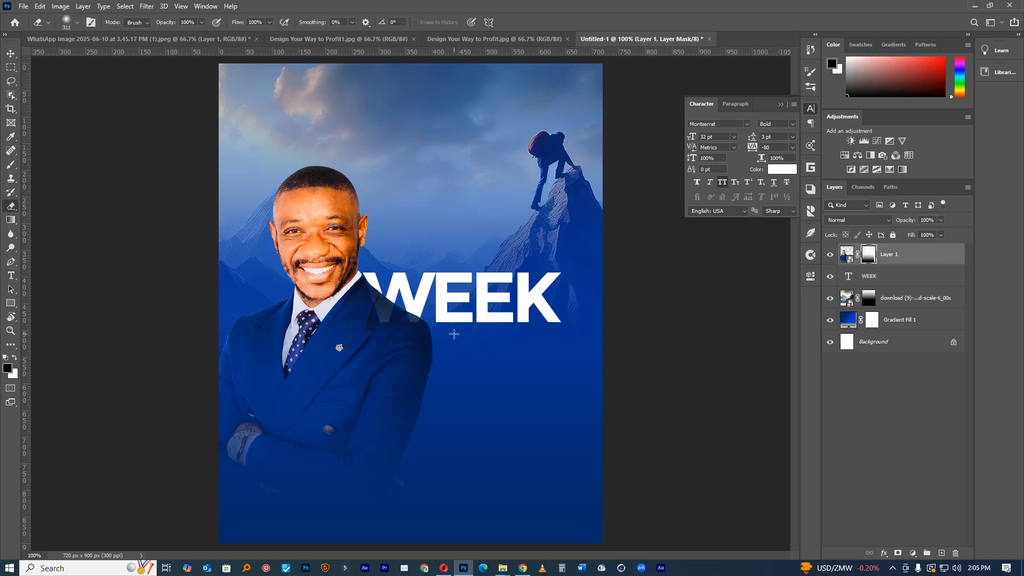
pyautogui.moveTo(411, 303); pyautogui.dragTo(402, 302)
pyautogui.press('x')
pyautogui.click(419, 293)
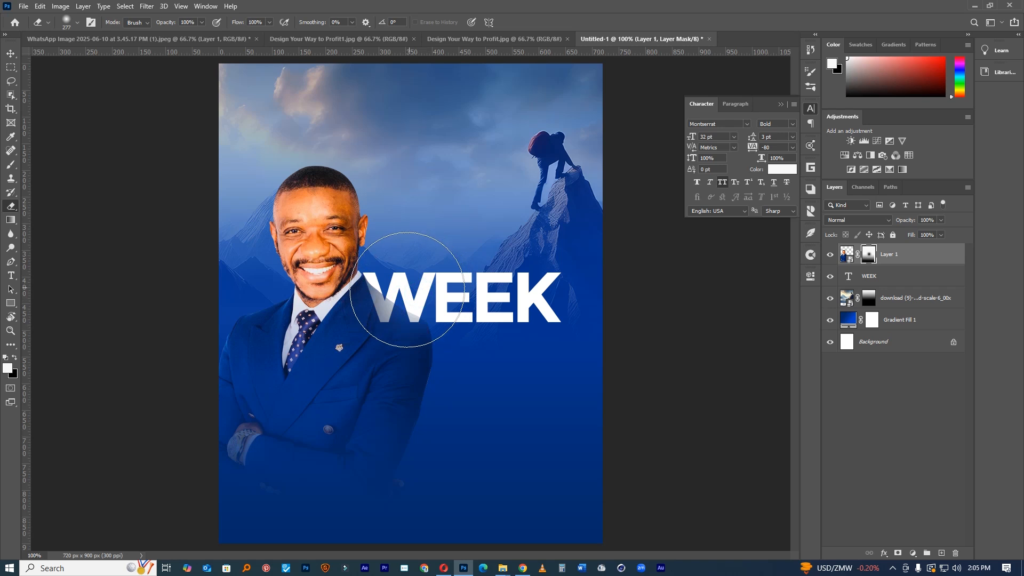
pyautogui.press('x')
pyautogui.click(407, 289)
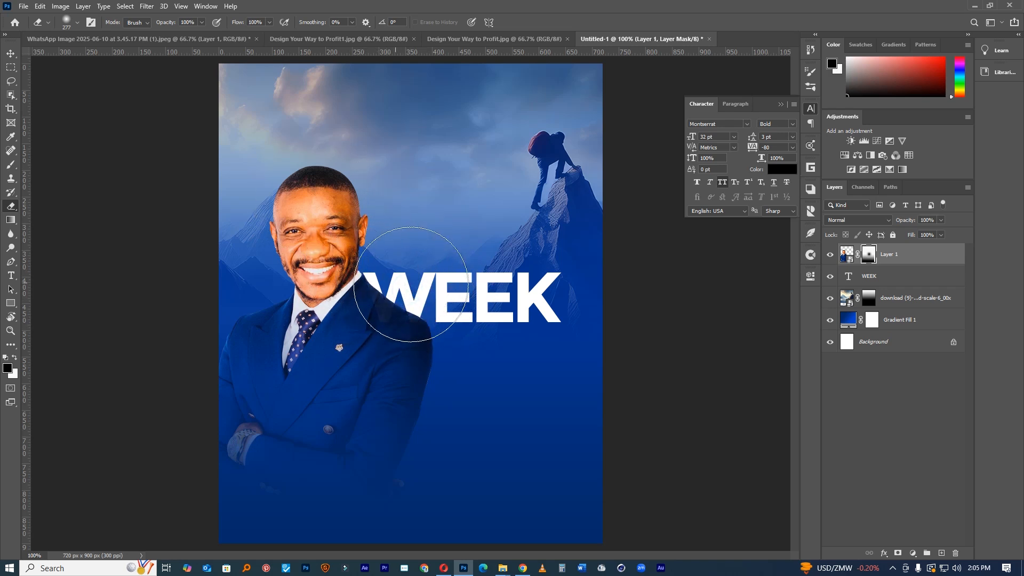
pyautogui.click(399, 308)
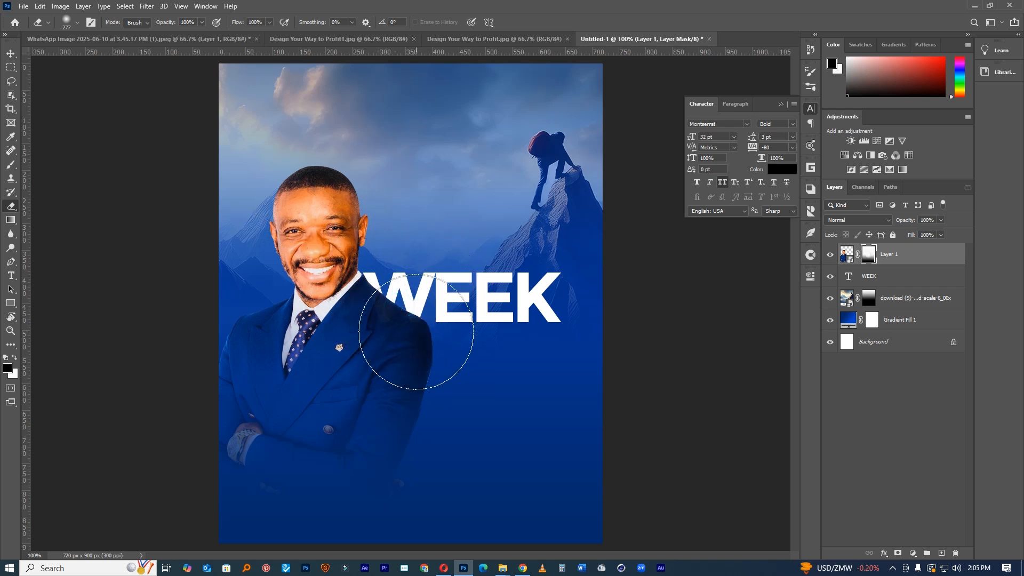
pyautogui.click(378, 308)
pyautogui.hotkey('ctrl', 'z')
# Compare the flyer with WEEK hidden, and restore the man's shoulder edge on his mask with a larger, harder Eraser.
pyautogui.click(831, 277)
pyautogui.click(831, 277)
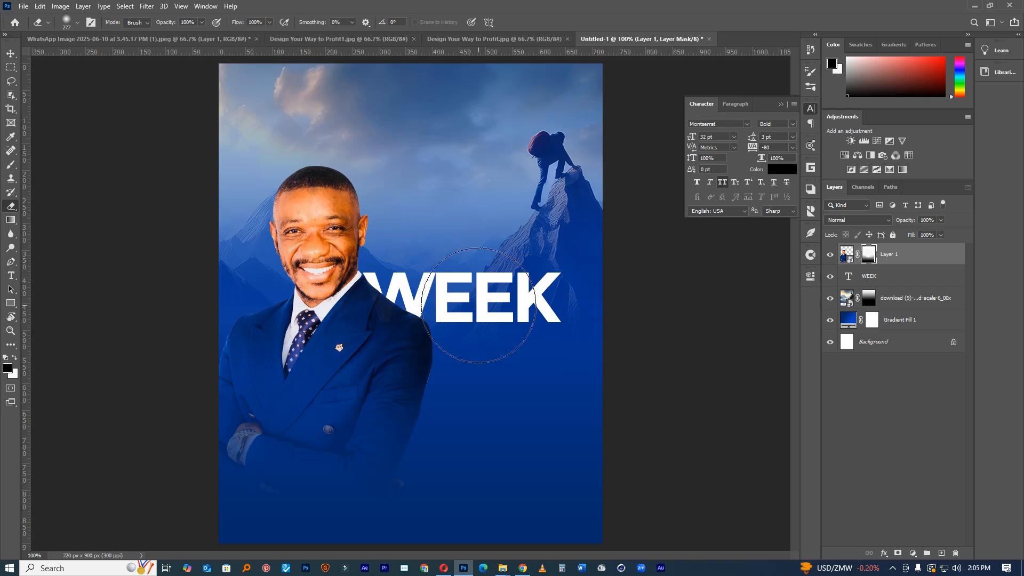
pyautogui.keyDown('alt'); pyautogui.rightClick(416, 256); pyautogui.keyUp('alt')
pyautogui.keyDown('alt'); pyautogui.rightClick(430, 366); pyautogui.keyUp('alt')
pyautogui.click(406, 272)
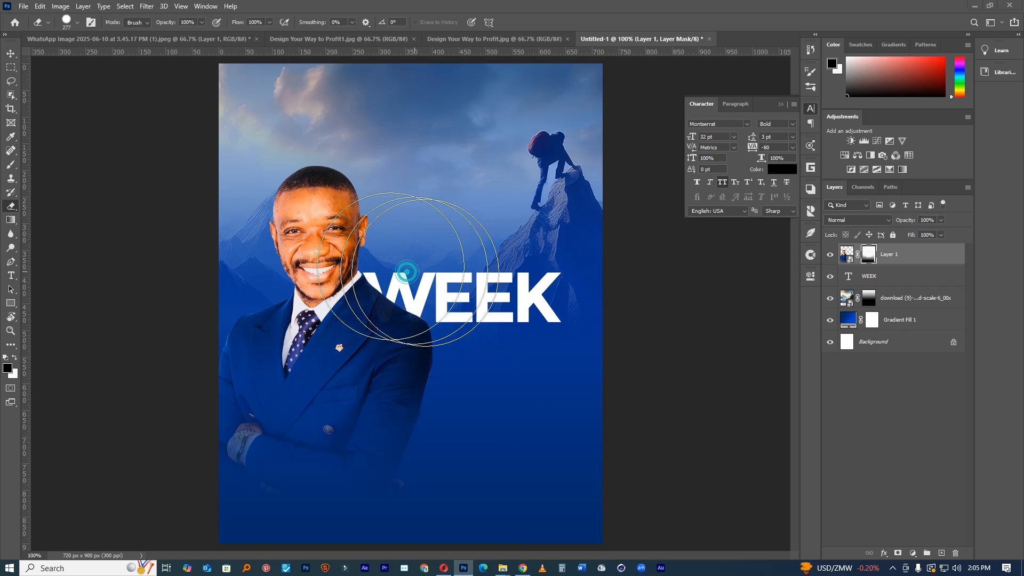
pyautogui.click(360, 288)
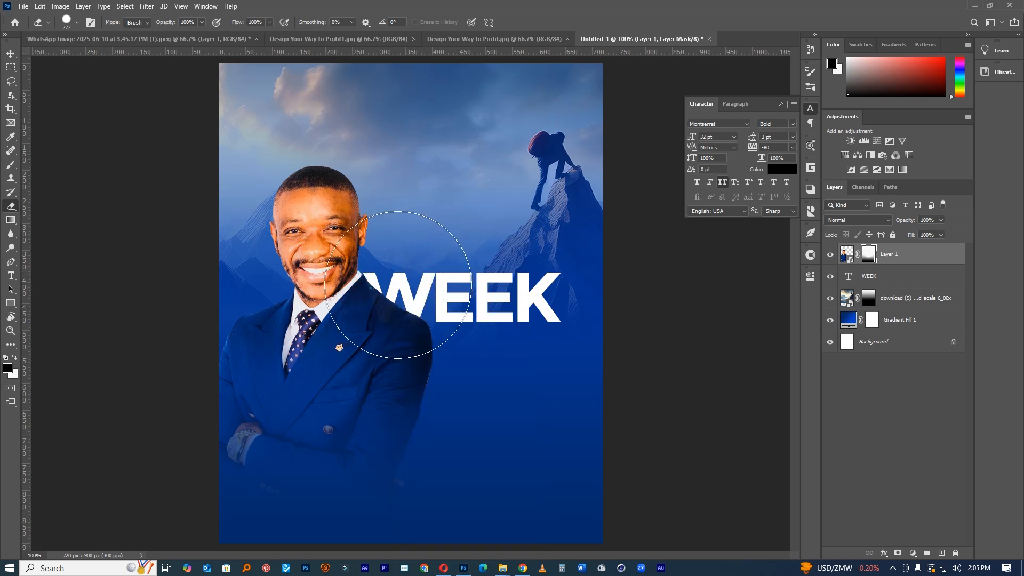
# Duplicate the WEEK text above the man's layer and place the copy directly below the original word.
pyautogui.click(881, 278)
pyautogui.click(6, 51)
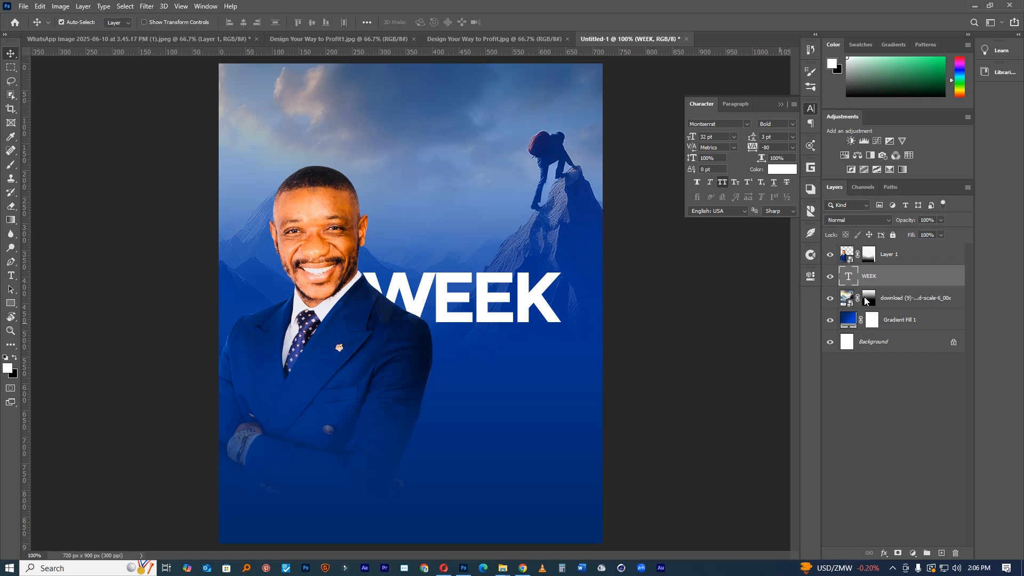
pyautogui.moveTo(884, 265); pyautogui.dragTo(884, 248)
pyautogui.moveTo(443, 299); pyautogui.dragTo(439, 360)
# Change the upper WEEK text behind the man to MID and set it to 46 pt Montserrat Black.
pyautogui.press('t')
pyautogui.doubleClick(496, 303)
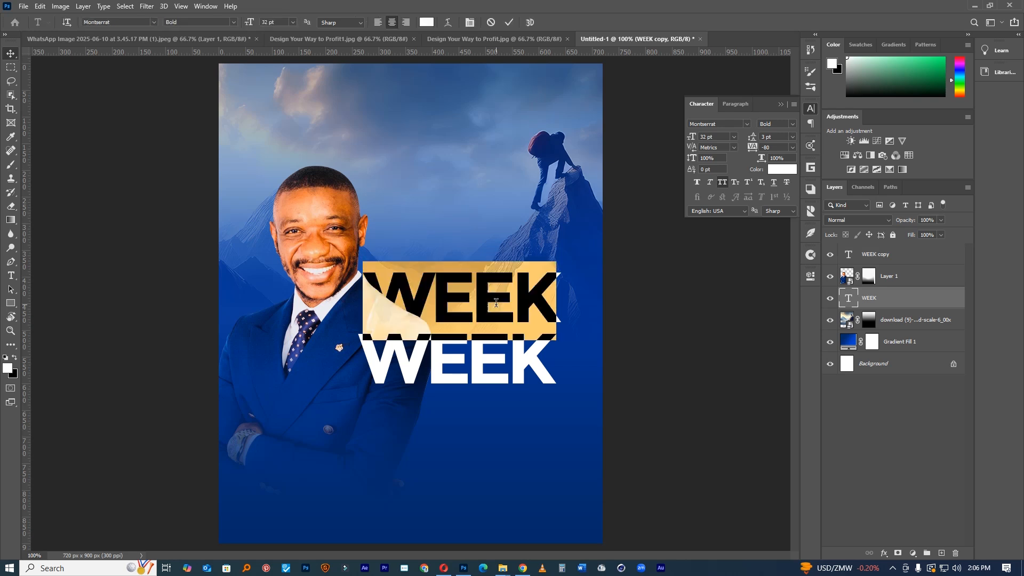
pyautogui.write('MID')
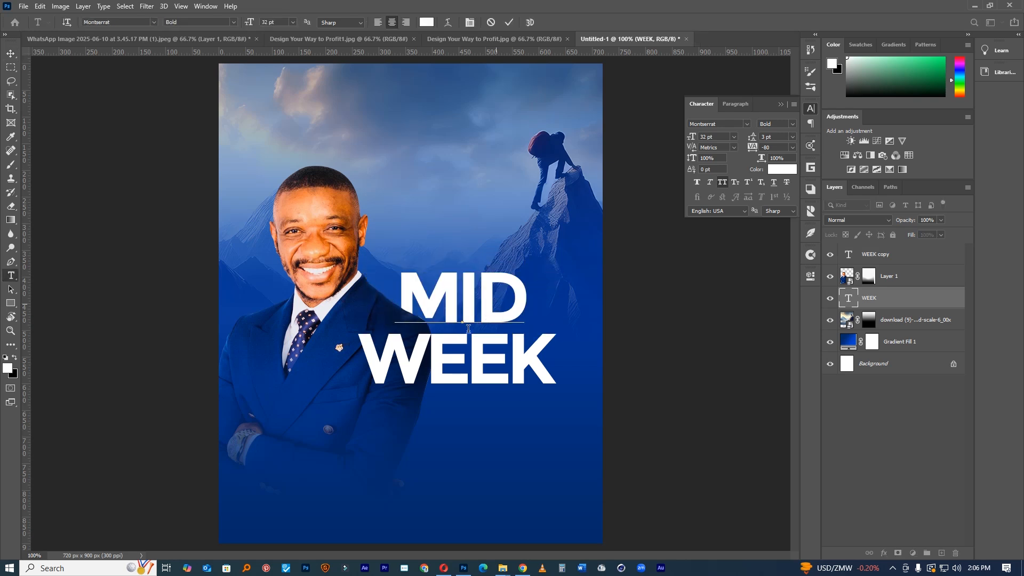
pyautogui.hotkey('ctrl', 'a')
pyautogui.moveTo(690, 133); pyautogui.dragTo(700, 136)
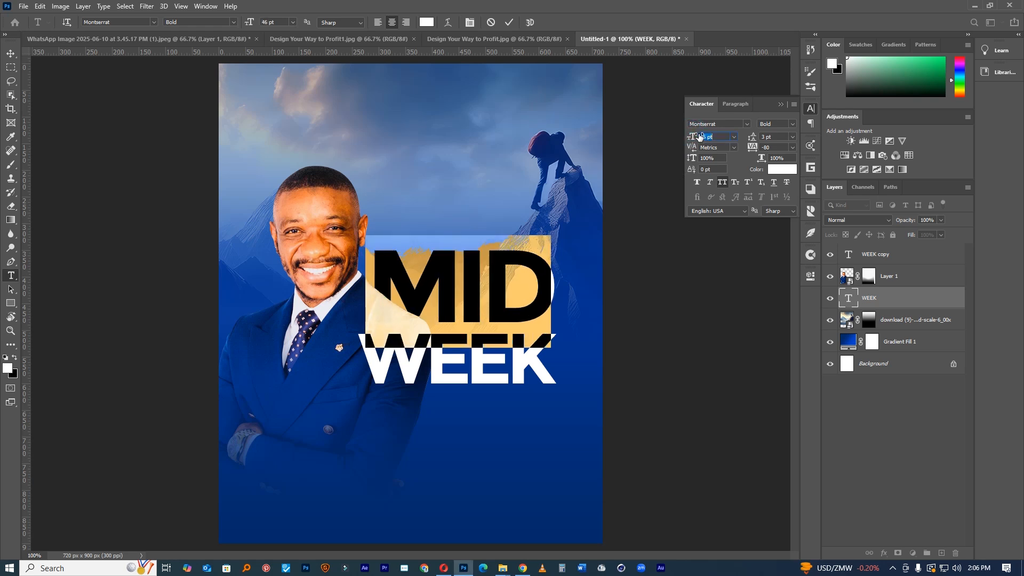
pyautogui.click(793, 126)
pyautogui.click(779, 267)
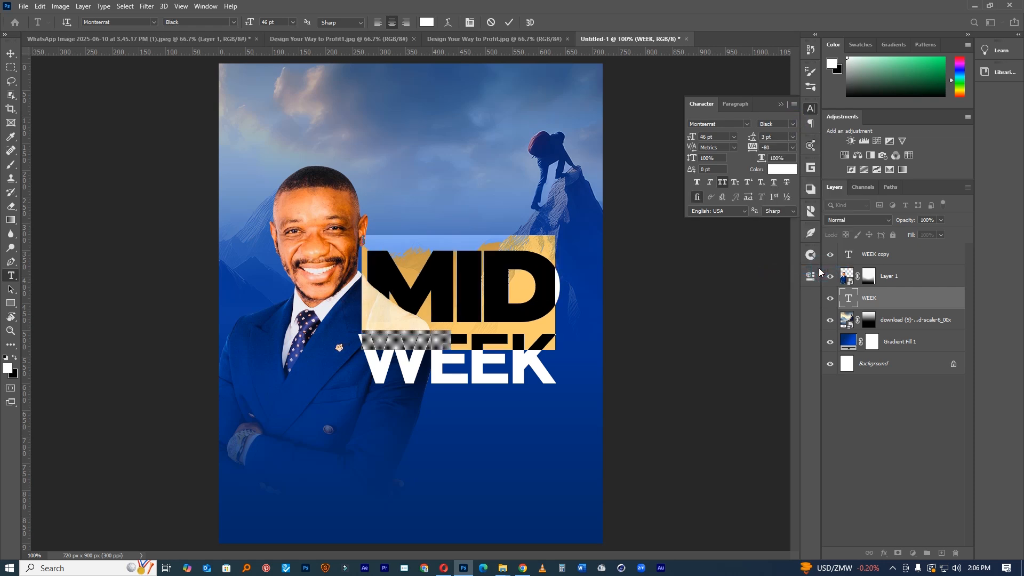
pyautogui.click(510, 24)
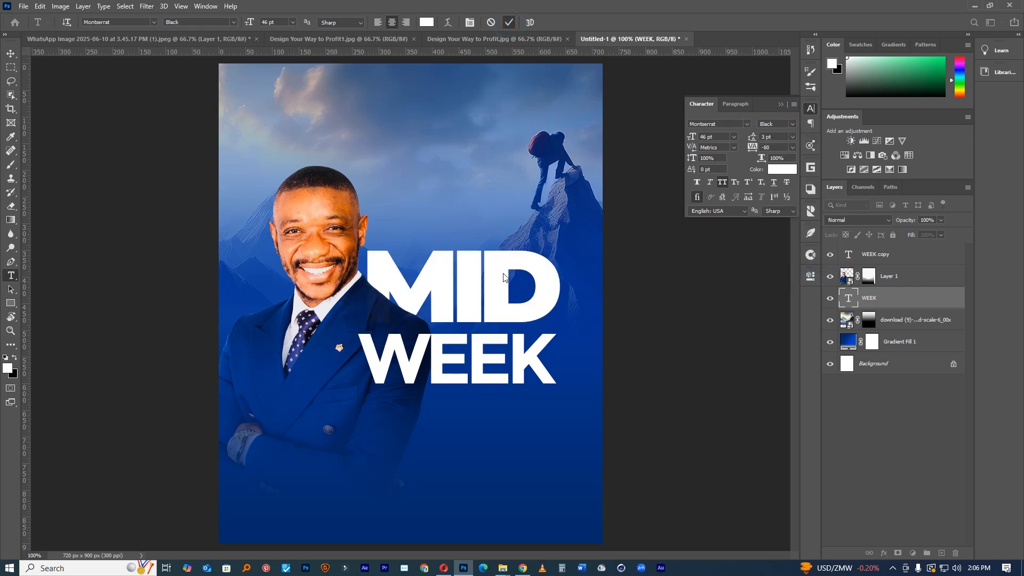
# Set the lower WEEK text to Montserrat ExtraBold with -100 tracking.
pyautogui.click(487, 362)
pyautogui.hotkey('ctrl', 'a')
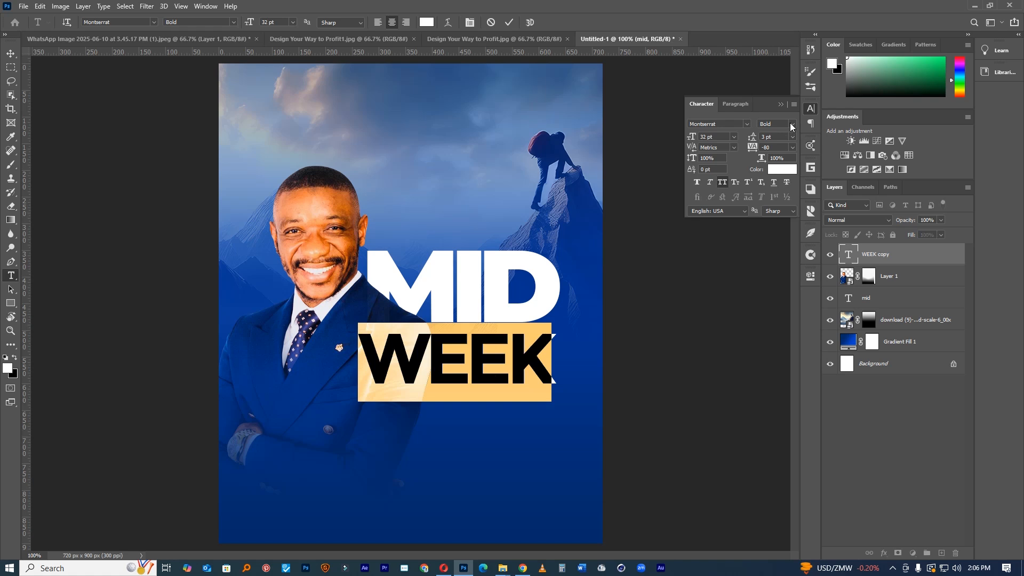
pyautogui.click(793, 123)
pyautogui.click(813, 254)
pyautogui.moveTo(752, 148); pyautogui.dragTo(752, 149)
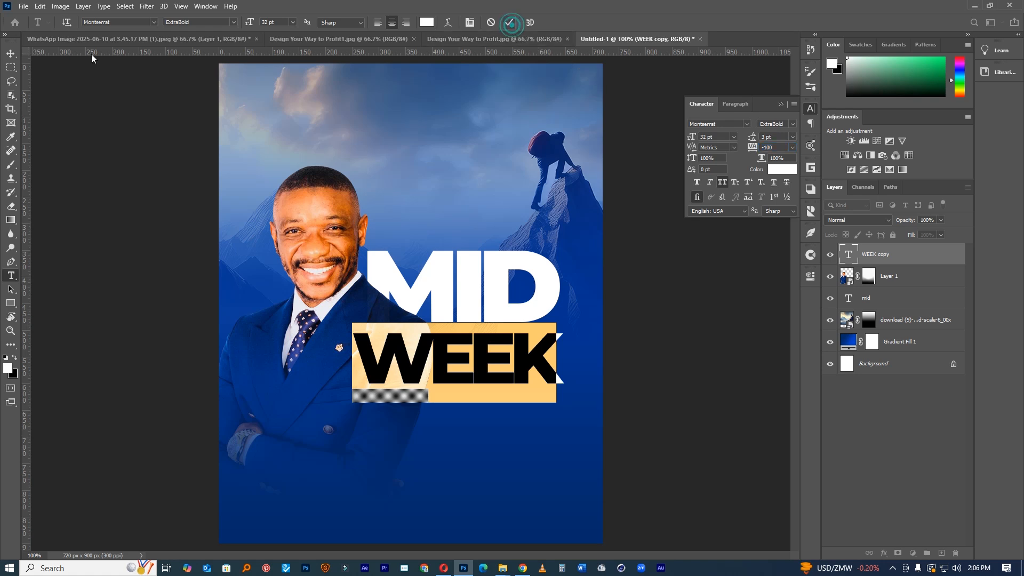
# Move WEEK slightly up and across so it sits tightly beneath MID.
pyautogui.click(11, 53)
pyautogui.moveTo(499, 372); pyautogui.dragTo(505, 364)
pyautogui.hotkey('ctrl', 'space')
pyautogui.moveTo(576, 361); pyautogui.dragTo(576, 382)
pyautogui.hotkey('ctrl', '1')
# Set the mountain climber image to 80% opacity and move it upward on the flyer.
pyautogui.keyDown('ctrl'); pyautogui.click(549, 200); pyautogui.keyUp('ctrl')
pyautogui.press('8')
pyautogui.moveTo(582, 248); pyautogui.dragTo(585, 211)
# Draw a circle about 481 px wide and place it behind the man's head, layered above the mountain image.
pyautogui.click(502, 408)
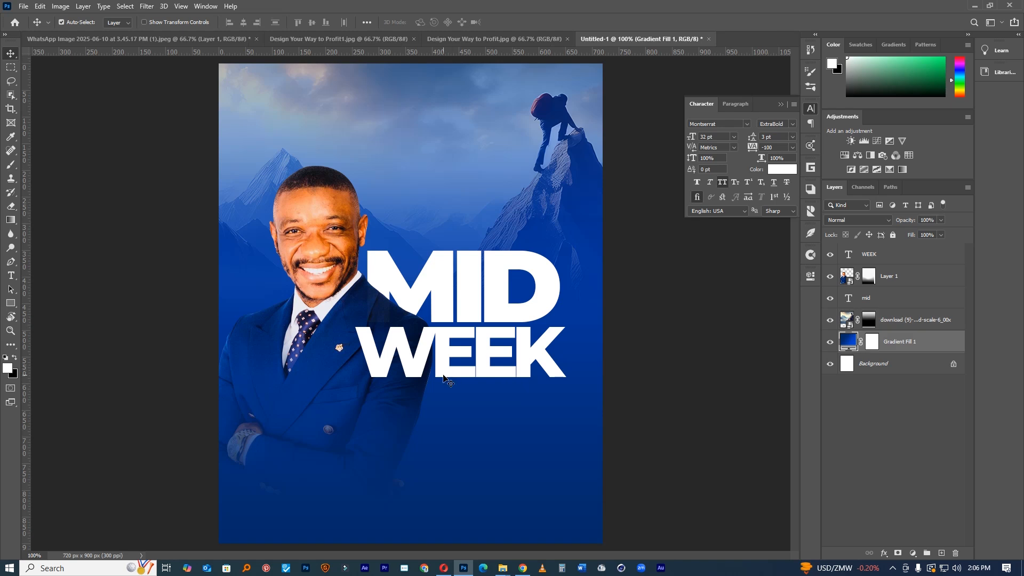
pyautogui.rightClick(10, 304)
pyautogui.click(43, 314)
pyautogui.moveTo(341, 304); pyautogui.dragTo(595, 556)
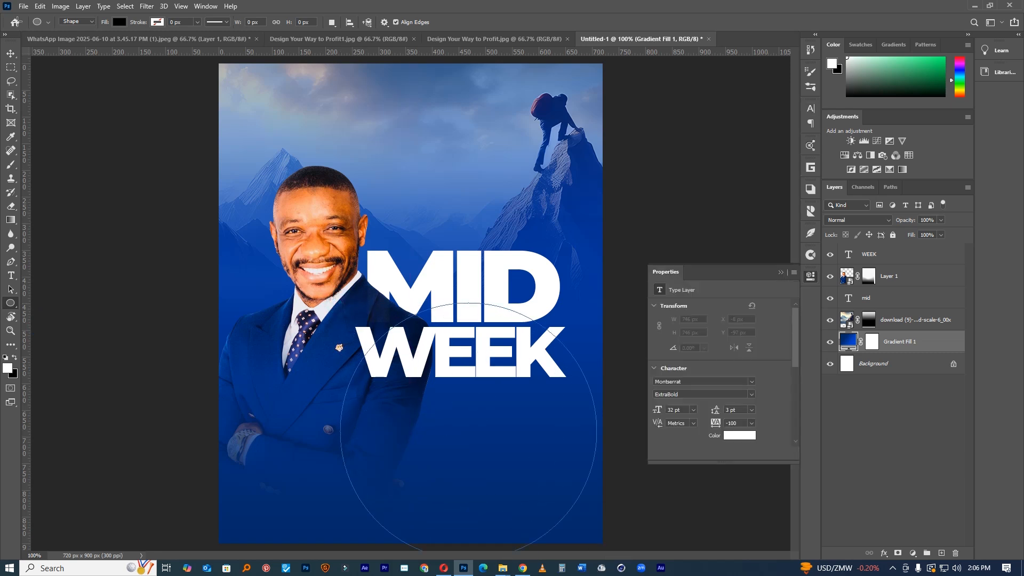
pyautogui.press('v')
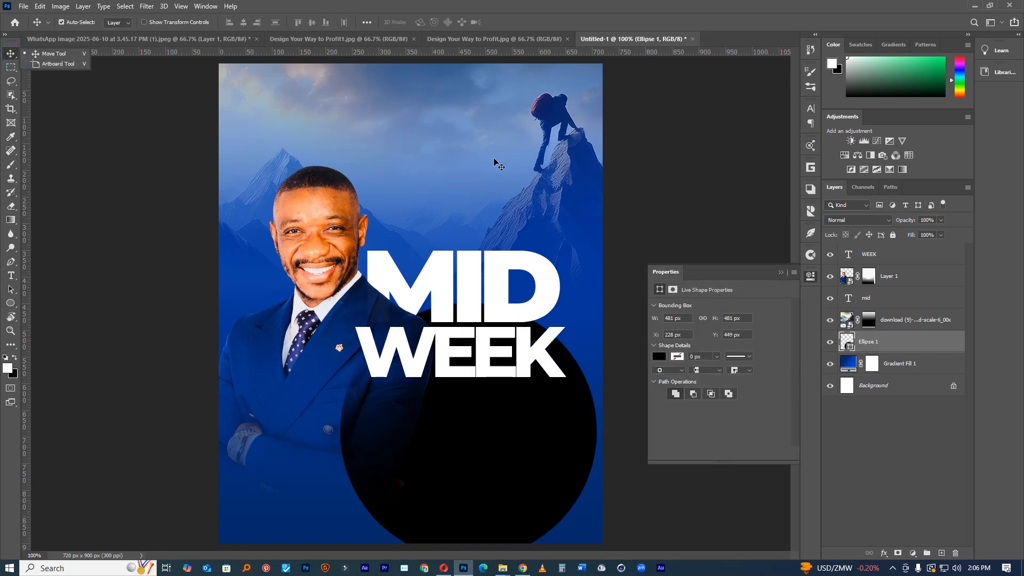
pyautogui.moveTo(482, 478); pyautogui.dragTo(350, 333)
pyautogui.moveTo(879, 343); pyautogui.dragTo(884, 319)
pyautogui.click(781, 272)
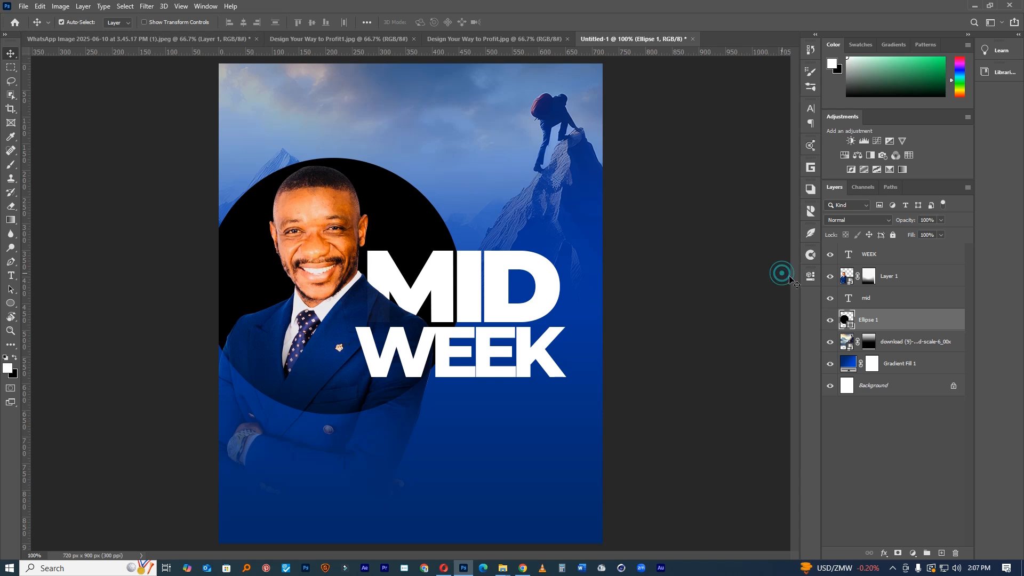
# Sample dark blue from the flyer's lower background and turn the circle into an unfilled ring with an 86.55 px stroke in that color.
pyautogui.doubleClick(845, 320)
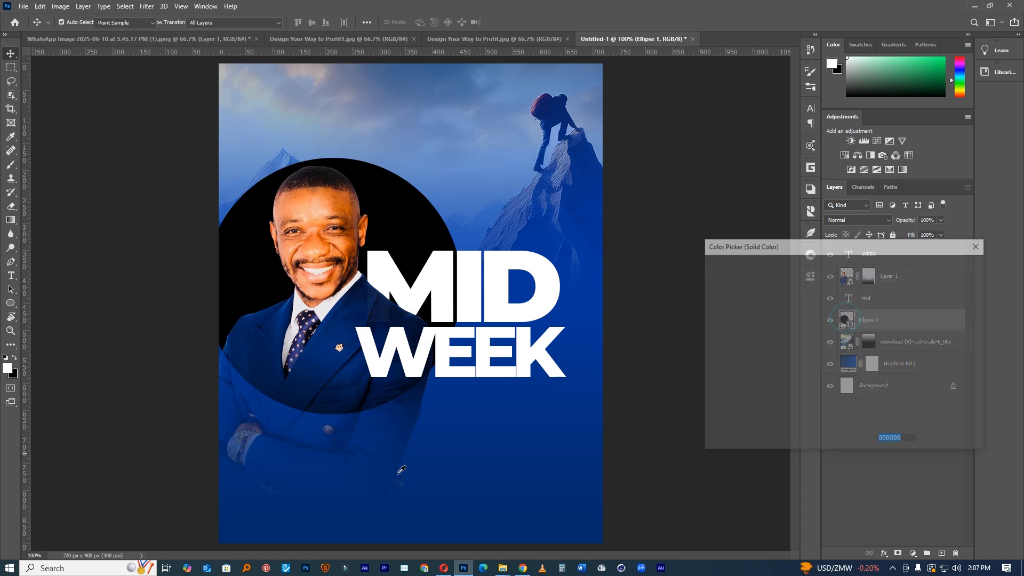
pyautogui.click(464, 482)
pyautogui.click(940, 269)
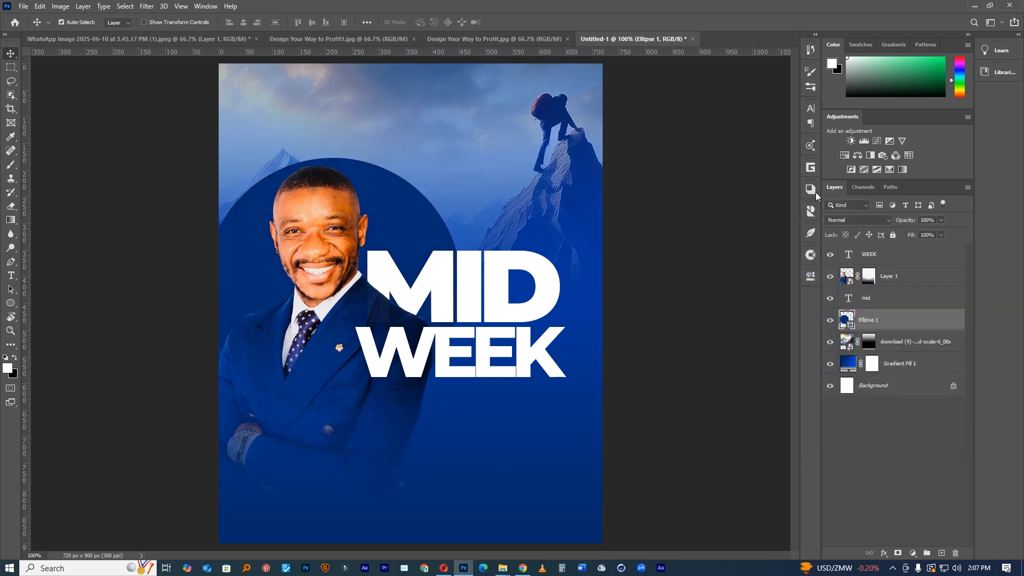
pyautogui.click(812, 277)
pyautogui.click(660, 357)
pyautogui.click(665, 377)
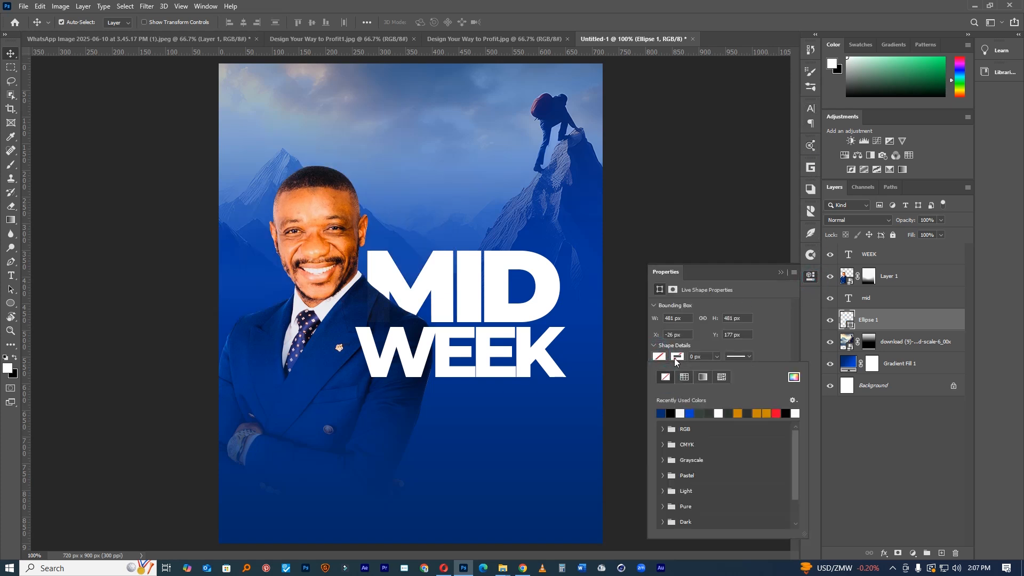
pyautogui.click(717, 356)
pyautogui.moveTo(744, 369); pyautogui.dragTo(741, 369)
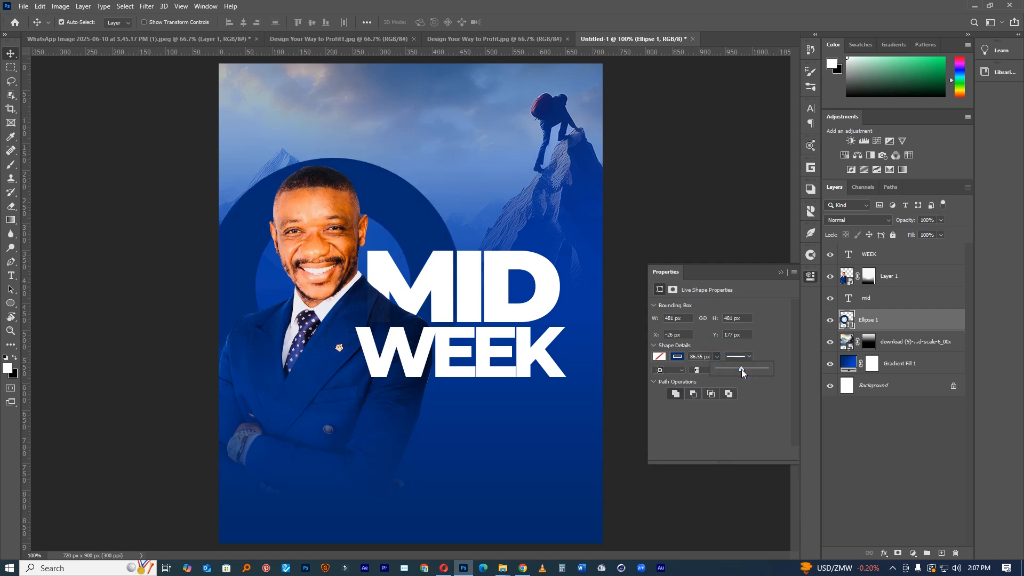
# Scale the ring from its center to about 555 px wide and set its opacity to 22%.
pyautogui.press('ctrl')
pyautogui.hotkey('ctrl', 't')
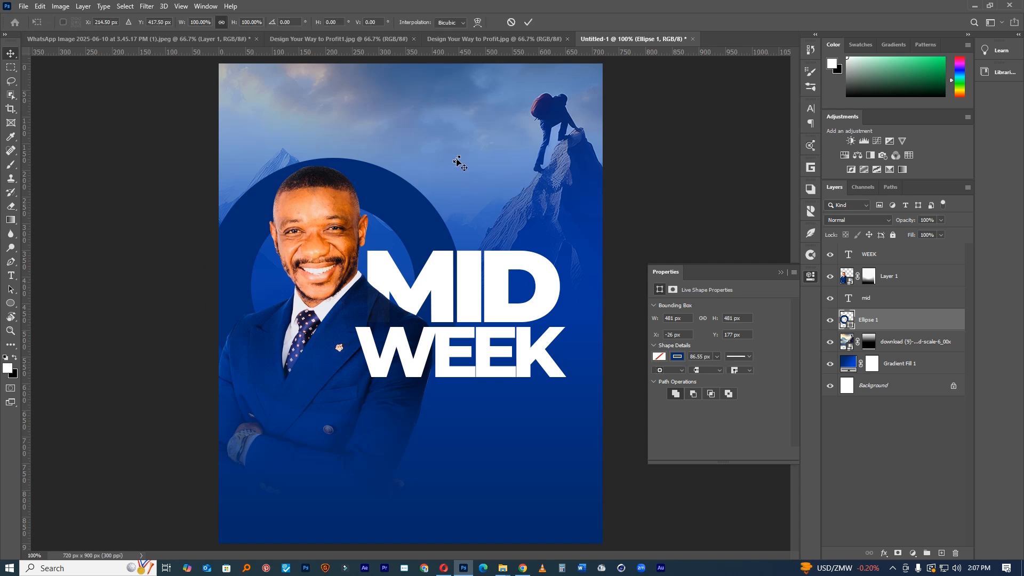
pyautogui.moveTo(462, 159); pyautogui.dragTo(496, 154)
pyautogui.click(527, 22)
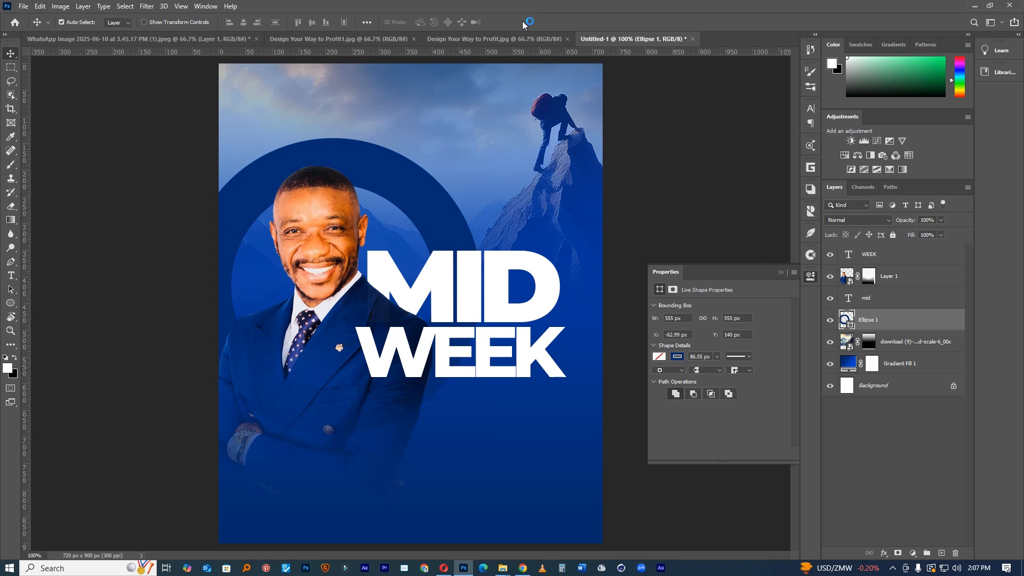
pyautogui.moveTo(910, 223); pyautogui.dragTo(869, 227)
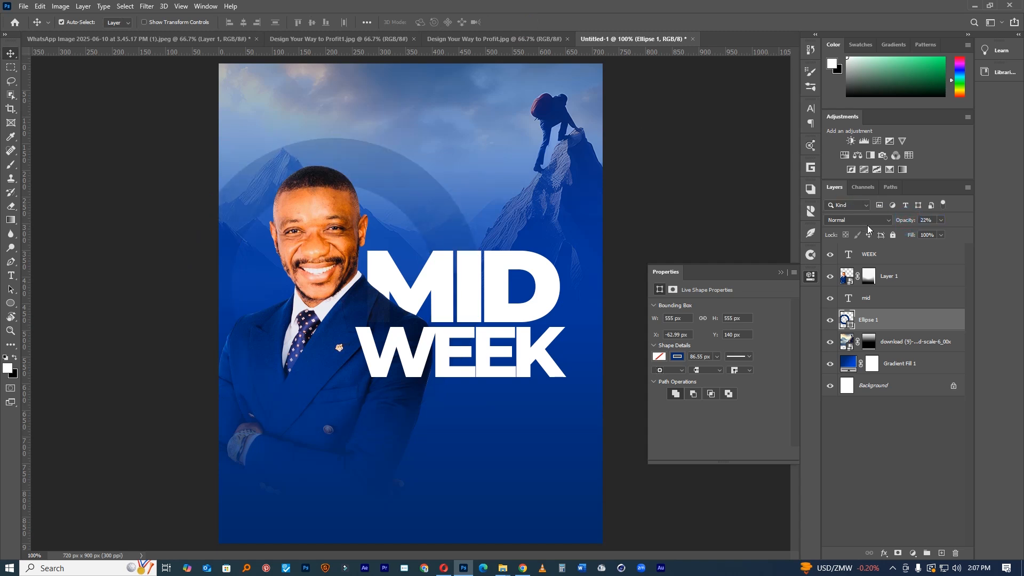
# Duplicate the ring and scale the copy about its center to 488 px.
pyautogui.hotkey('ctrl', 'j')
pyautogui.hotkey('ctrl', 't')
pyautogui.moveTo(482, 136); pyautogui.dragTo(459, 146)
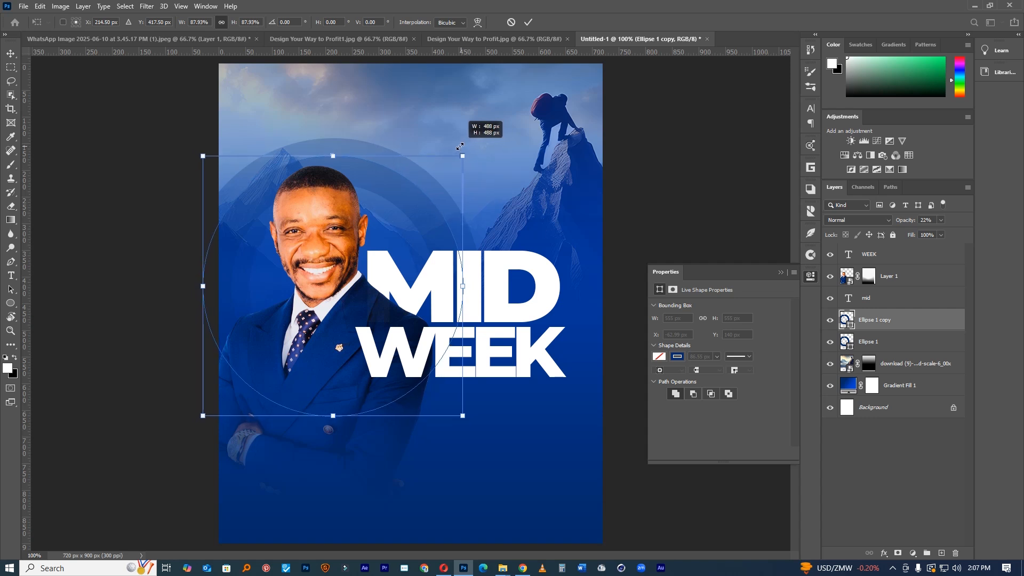
pyautogui.click(527, 23)
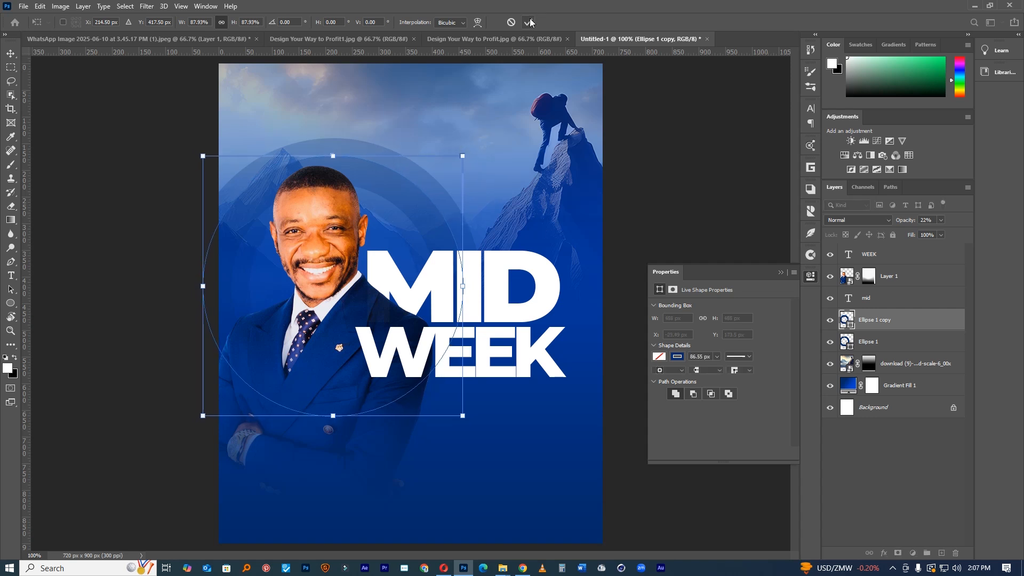
# Set the ring copy's opacity to 39% and its stroke width to 56.53 px.
pyautogui.moveTo(904, 222)
pyautogui.mouseDown()
pyautogui.moveTo(927, 223)
pyautogui.moveTo(913, 225)
pyautogui.mouseUp()
pyautogui.click(716, 356)
pyautogui.moveTo(719, 369); pyautogui.dragTo(711, 370)
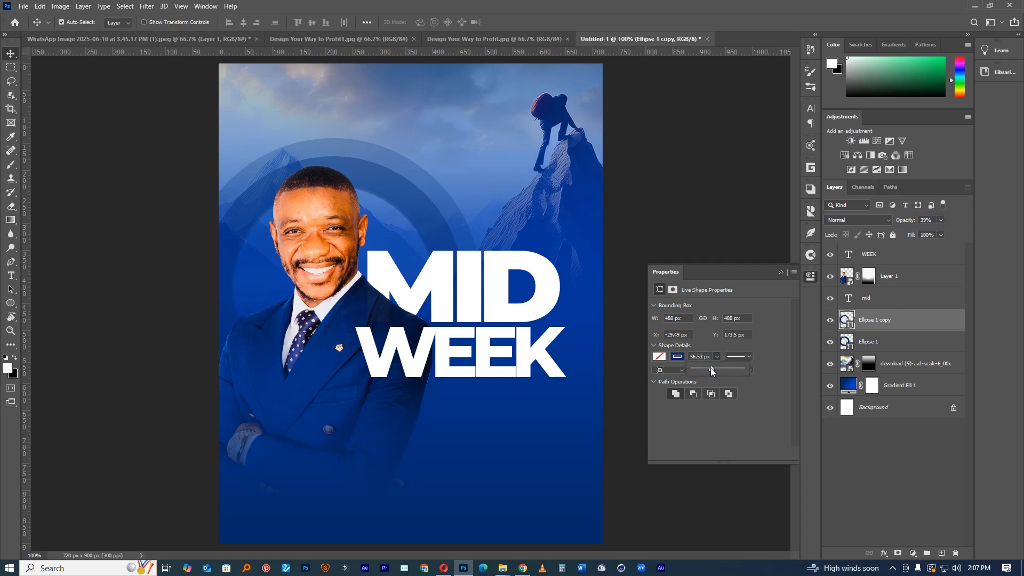
# Enlarge the ring copy to 509 px and set the original outer ring's stroke width to 108.38 px.
pyautogui.hotkey('ctrl', 't')
pyautogui.moveTo(463, 157); pyautogui.dragTo(468, 151)
pyautogui.click(503, 22)
pyautogui.click(845, 341)
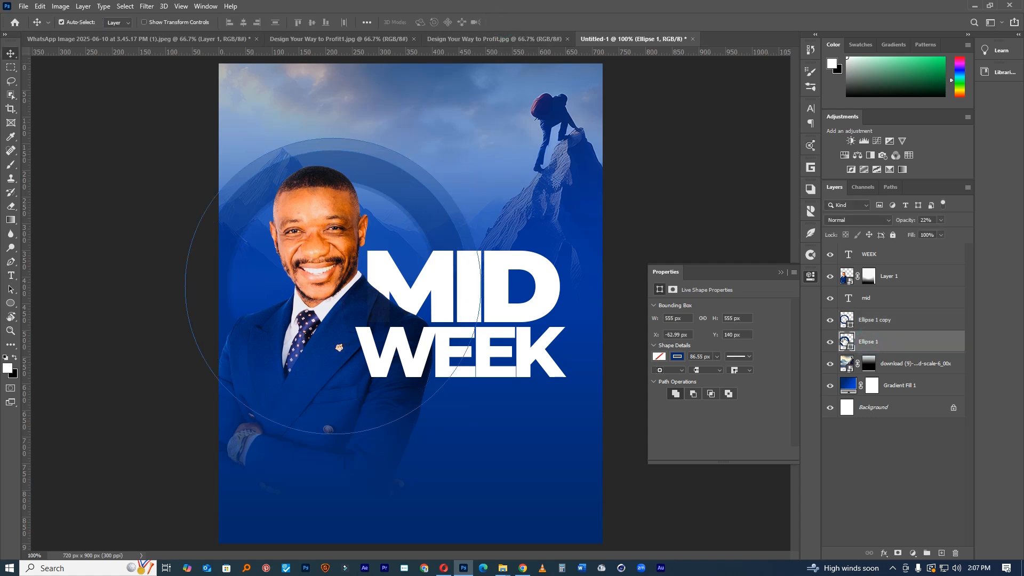
pyautogui.moveTo(719, 367); pyautogui.dragTo(720, 367)
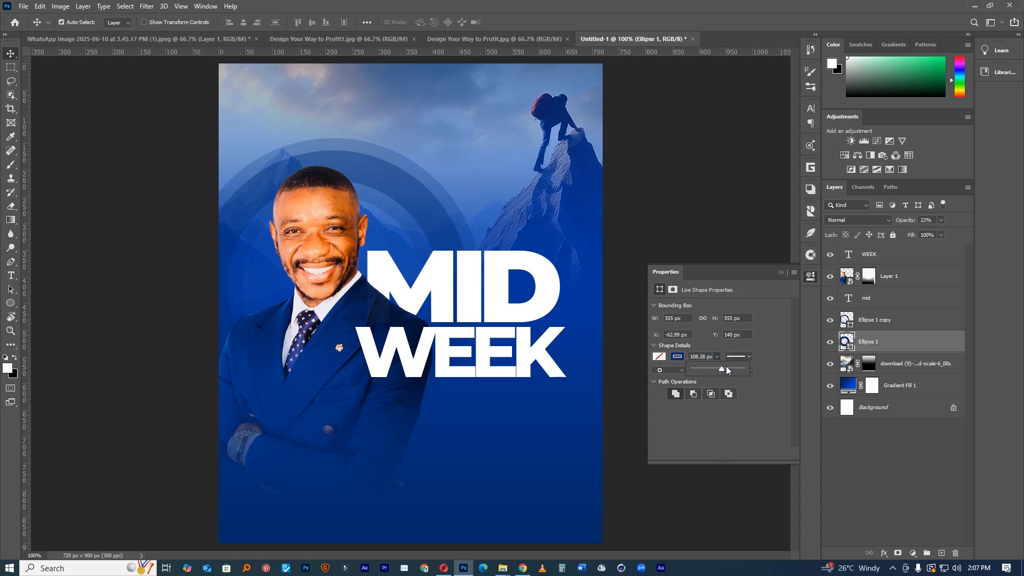
# Adjust the opacity of the rings, setting the inner ring to 55%.
pyautogui.click(883, 320)
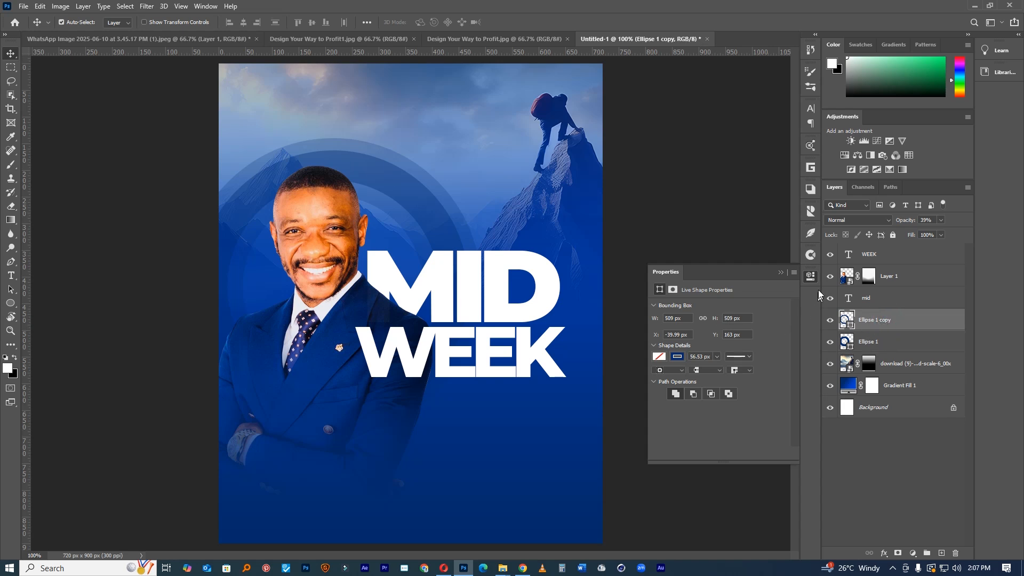
pyautogui.moveTo(915, 226); pyautogui.dragTo(916, 225)
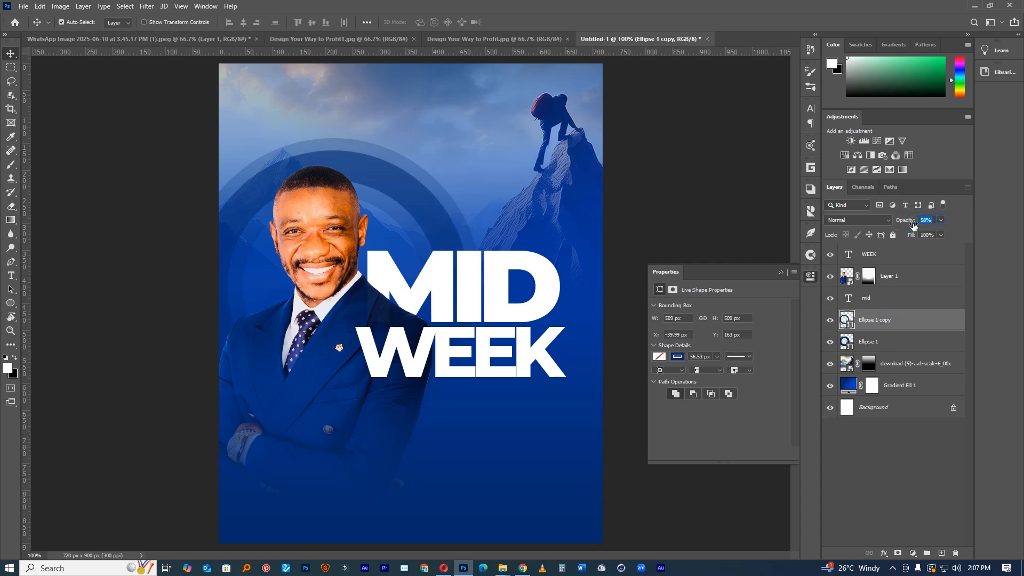
pyautogui.click(866, 341)
pyautogui.click(910, 223)
pyautogui.moveTo(603, 308)
pyautogui.mouseDown()
pyautogui.moveTo(574, 310)
pyautogui.moveTo(603, 310)
pyautogui.mouseUp()
# Scale both rings together to about 625 px wide and group them at the top of the layer stack.
pyautogui.keyDown('shift'); pyautogui.click(900, 328); pyautogui.keyUp('shift')
pyautogui.hotkey('ctrl', 't')
pyautogui.moveTo(479, 138); pyautogui.dragTo(511, 128)
pyautogui.click(528, 22)
pyautogui.moveTo(906, 326); pyautogui.dragTo(892, 254)
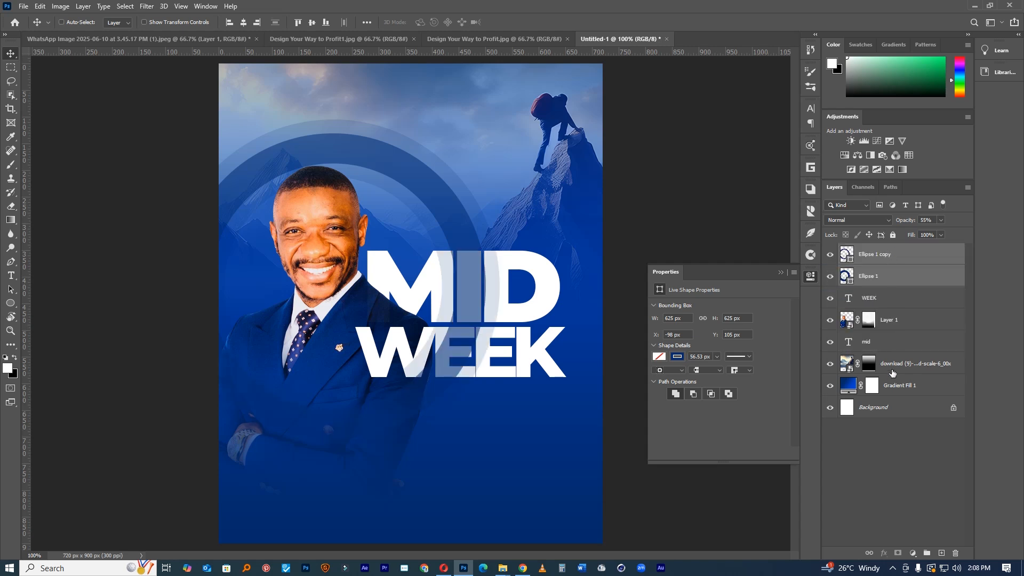
pyautogui.hotkey('ctrl', 'g')
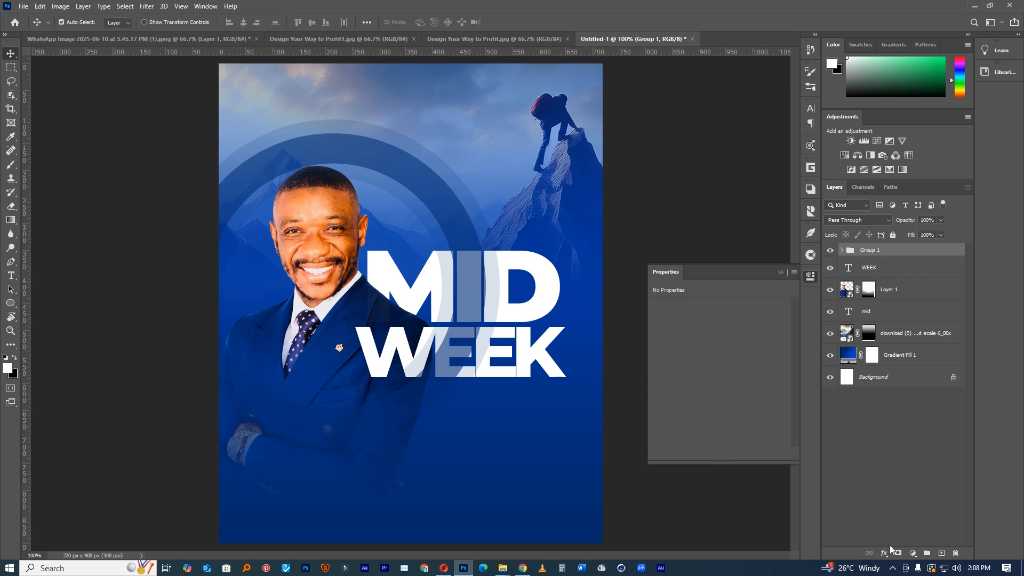
# Add a layer mask to the ring group and fade its lower part with a linear black-to-white gradient over the headline.
pyautogui.click(10, 219)
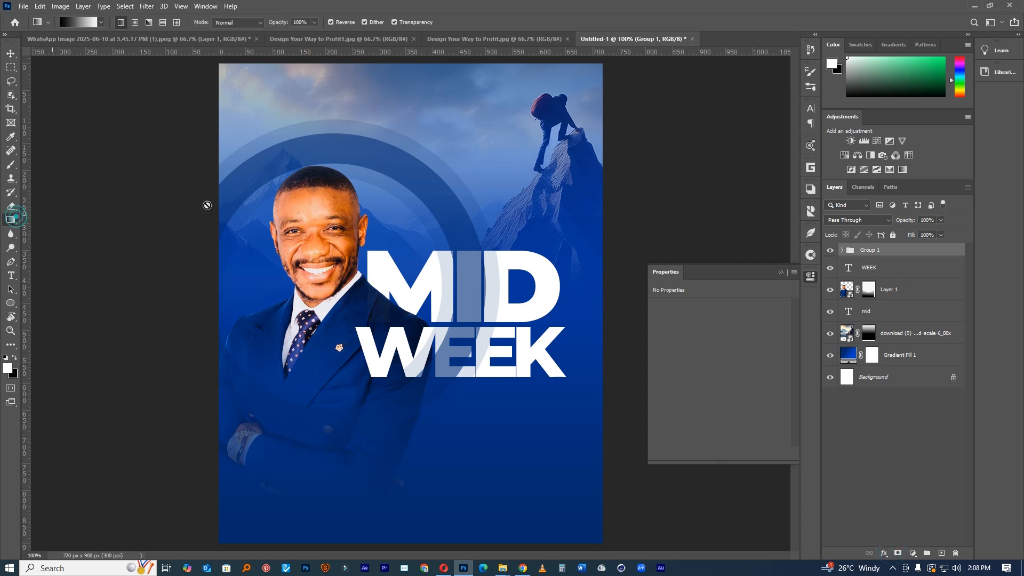
pyautogui.click(373, 223)
pyautogui.click(515, 223)
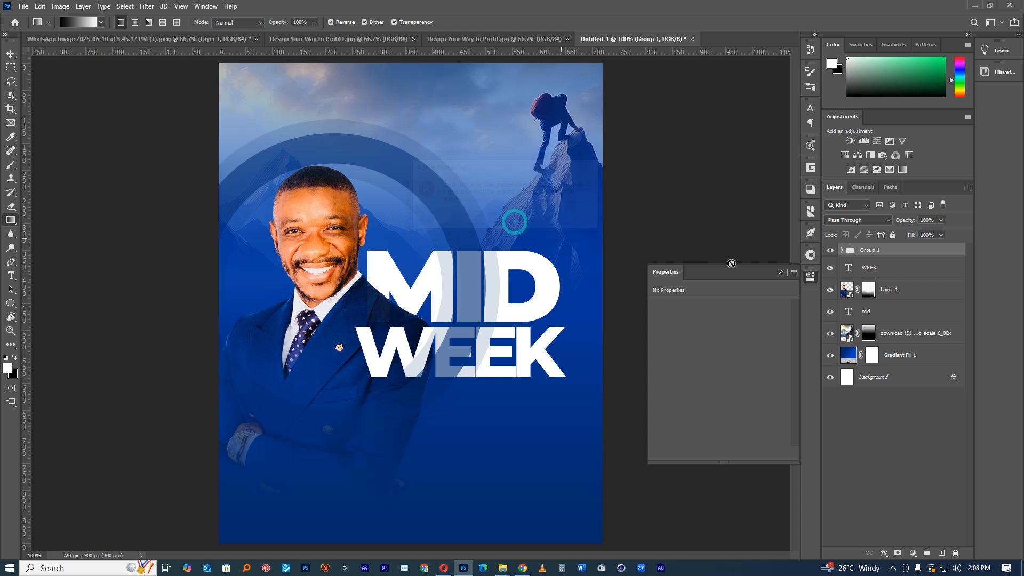
pyautogui.click(778, 271)
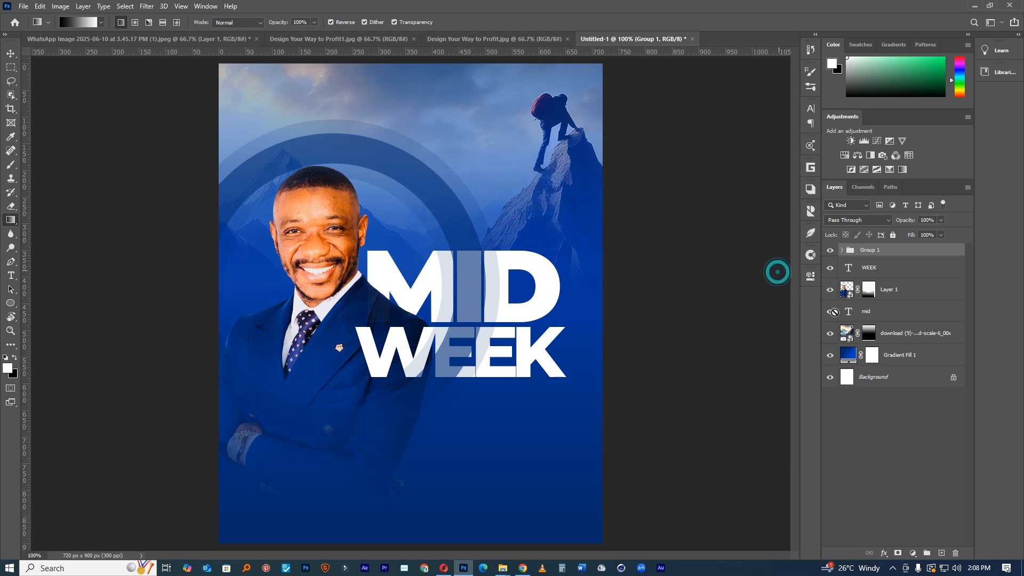
pyautogui.click(898, 553)
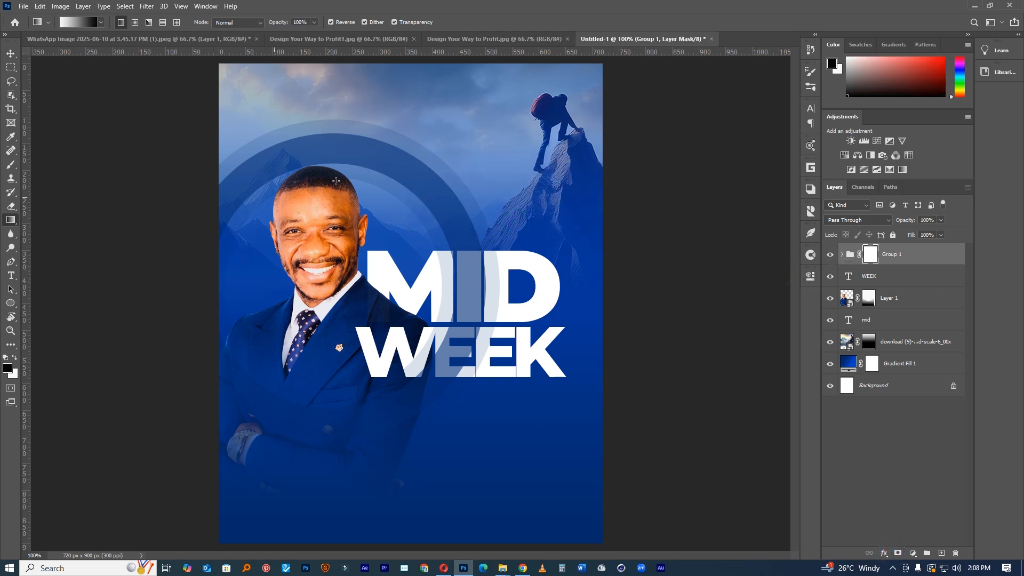
pyautogui.moveTo(344, 173); pyautogui.dragTo(362, 294)
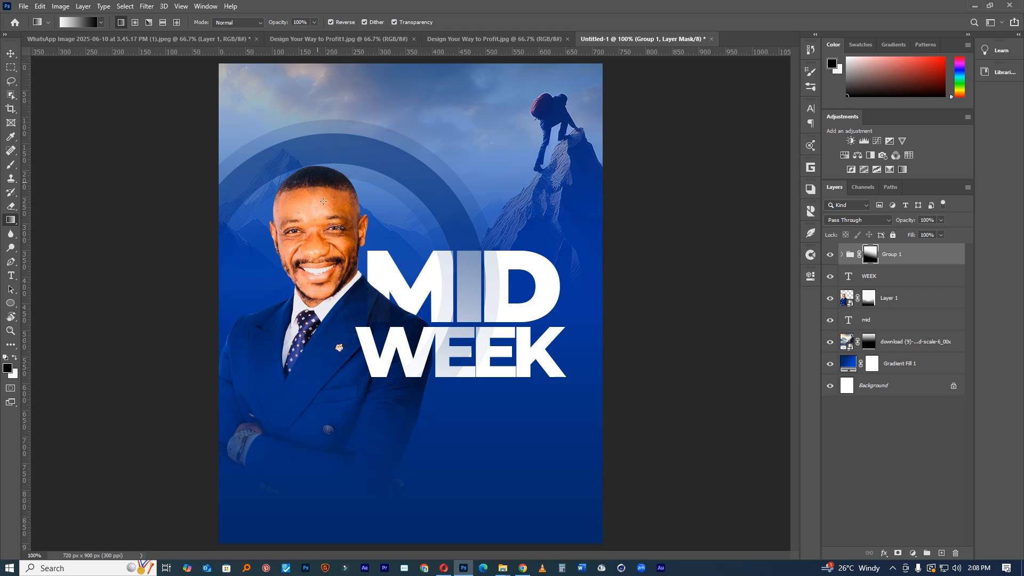
pyautogui.moveTo(323, 201); pyautogui.dragTo(388, 297)
pyautogui.moveTo(346, 230); pyautogui.dragTo(378, 307)
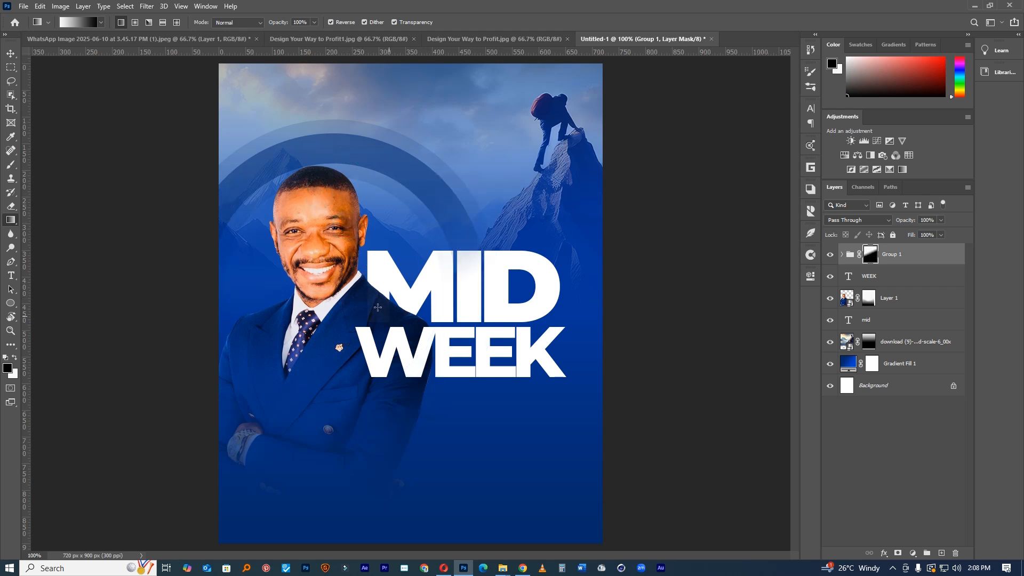
# Refine the ring group's mask with a 461 px soft eraser, alternating the mask colors to fade the rings around the MID WEEK headline.
pyautogui.press('e')
pyautogui.press('x')
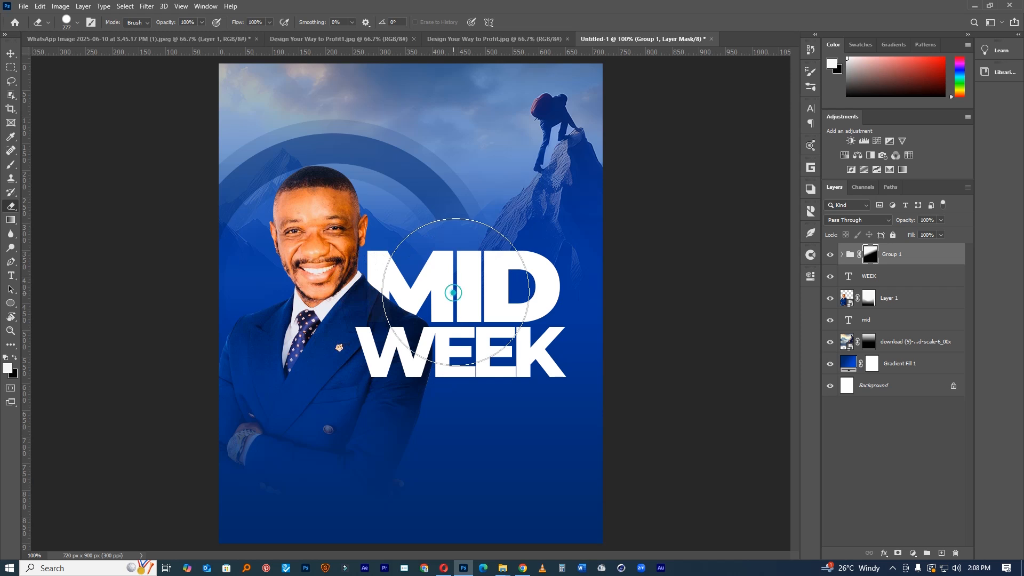
pyautogui.moveTo(391, 342)
pyautogui.mouseDown()
pyautogui.moveTo(453, 367)
pyautogui.moveTo(451, 225)
pyautogui.moveTo(461, 261)
pyautogui.moveTo(470, 216)
pyautogui.moveTo(436, 160)
pyautogui.mouseUp()
pyautogui.press('x')
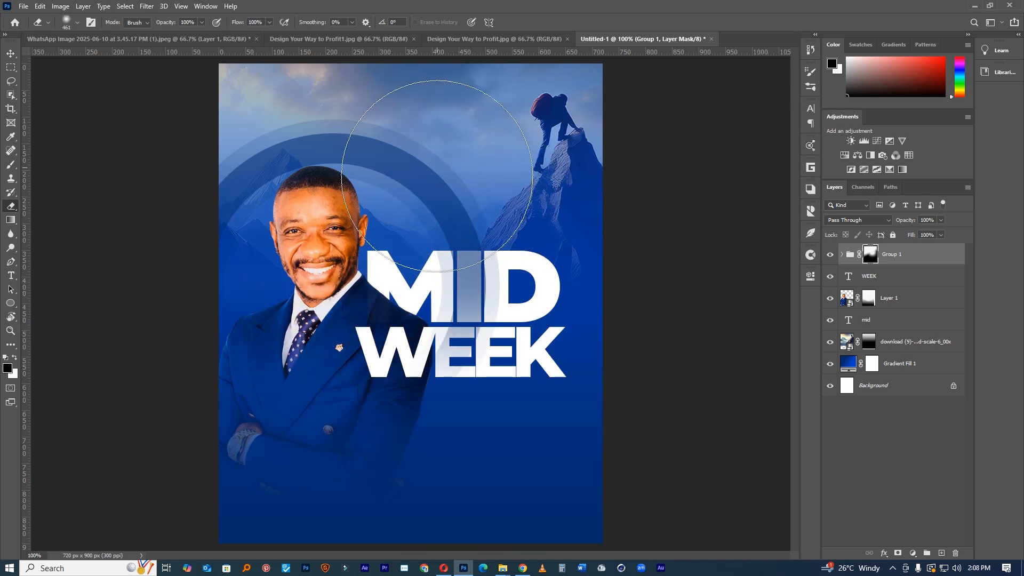
pyautogui.press('x')
pyautogui.click(459, 224)
pyautogui.click(460, 329)
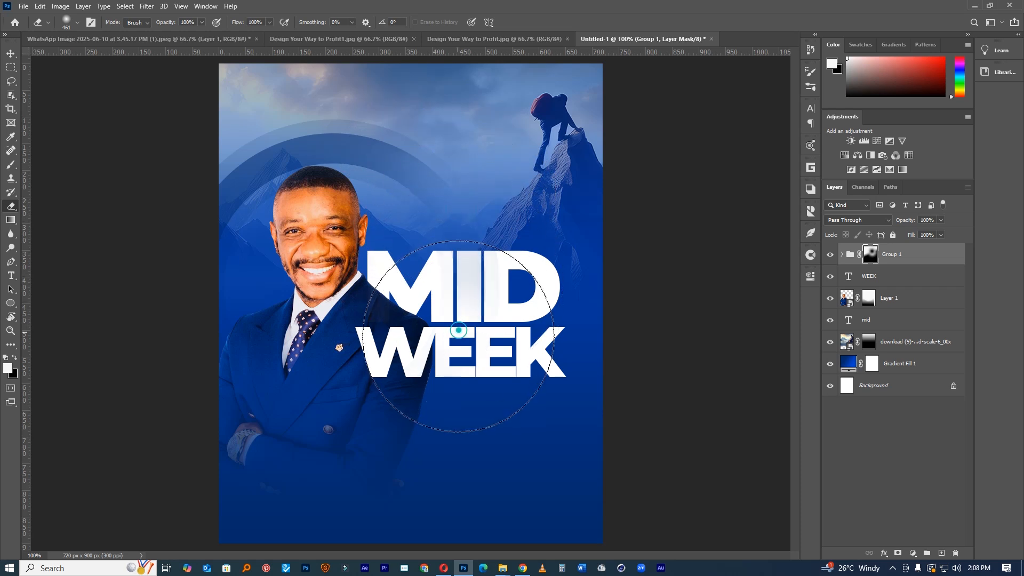
pyautogui.press('x')
pyautogui.click(465, 306)
pyautogui.press('x')
pyautogui.click(466, 307)
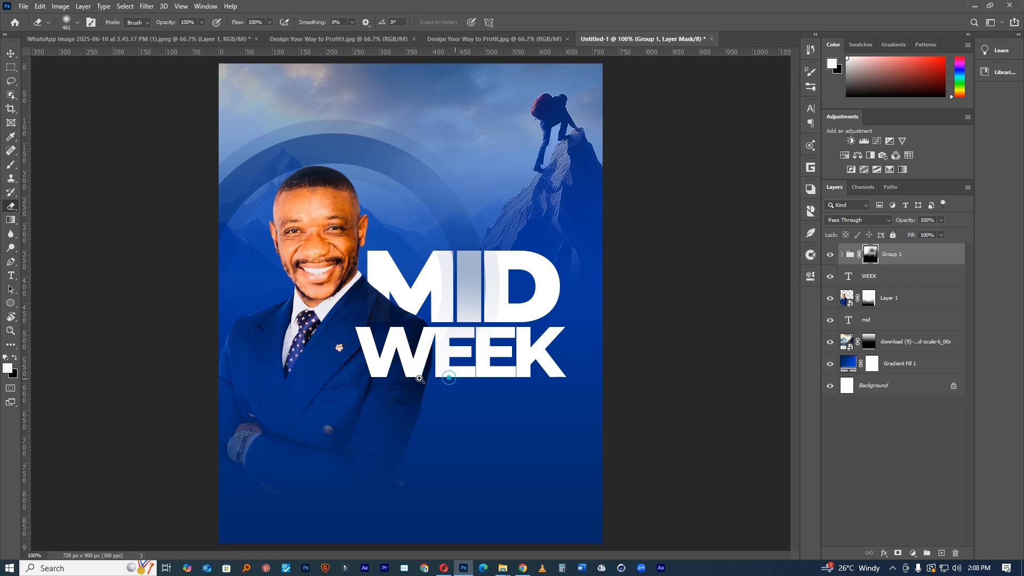
# Expand the ring group and set the outer ring's stroke width to 149.32 px.
pyautogui.moveTo(417, 379); pyautogui.dragTo(378, 383)
pyautogui.hotkey('ctrl', '=')
pyautogui.hotkey('ctrl', '=')
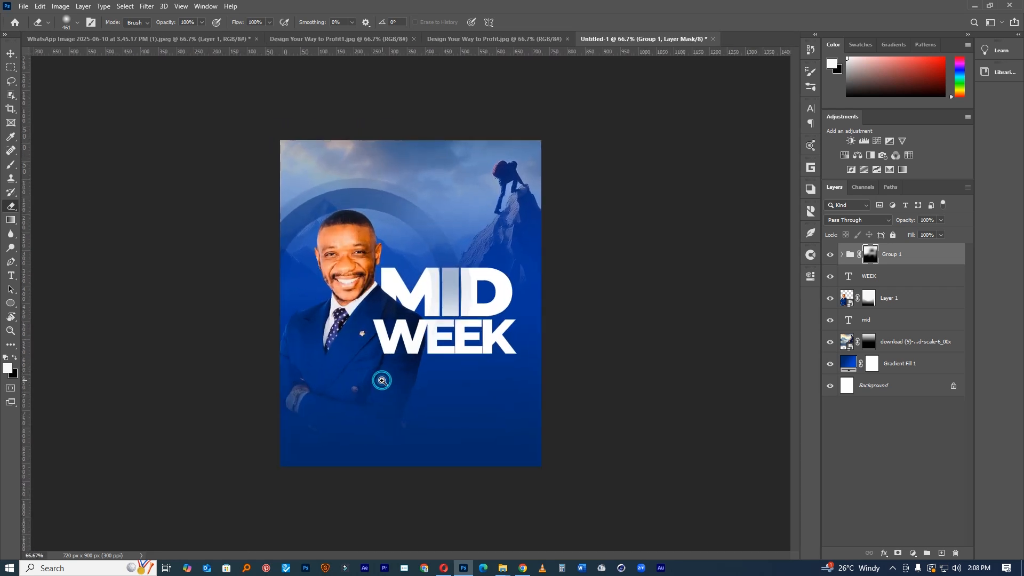
pyautogui.click(841, 256)
pyautogui.press('v')
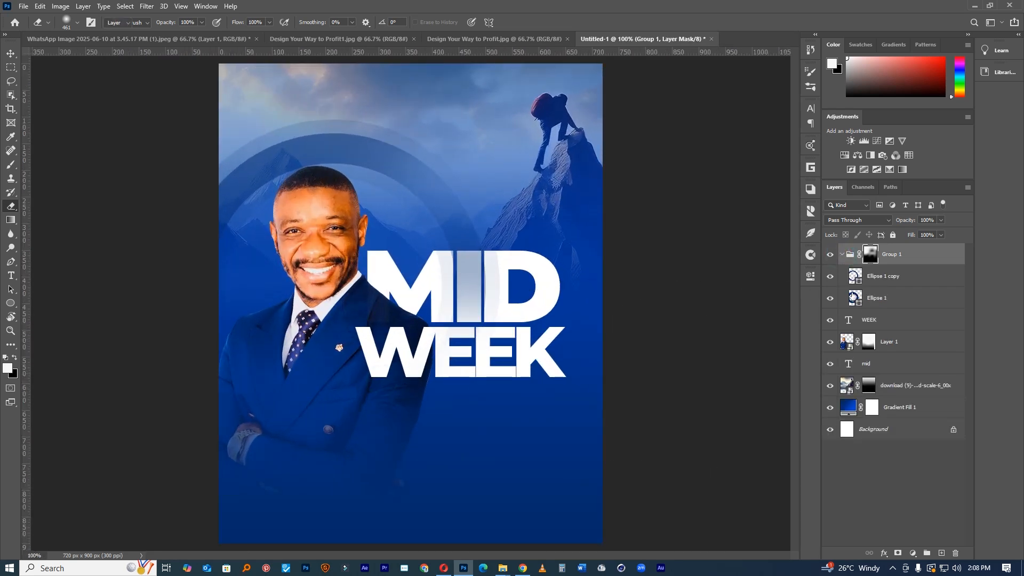
pyautogui.click(855, 298)
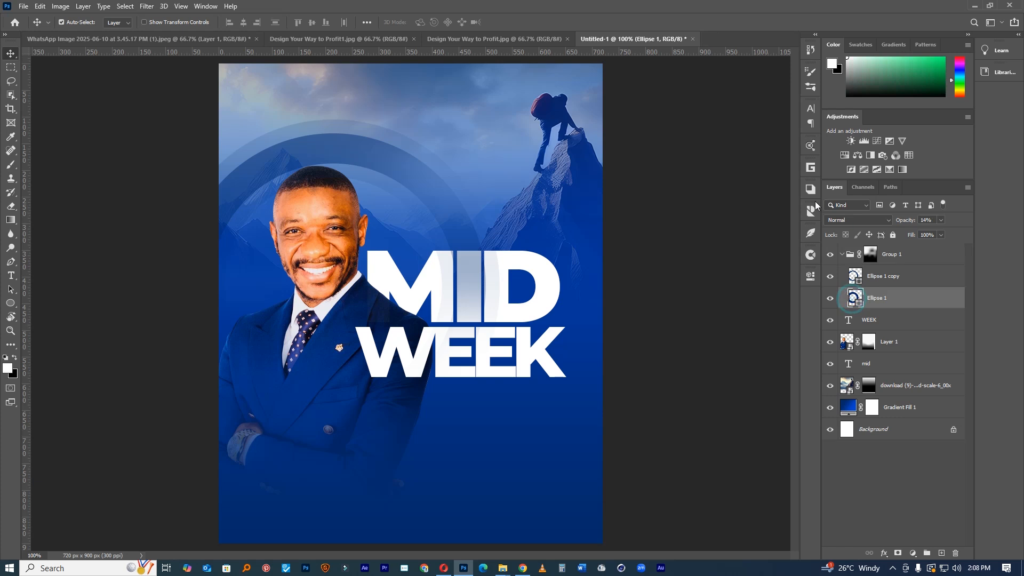
pyautogui.click(809, 277)
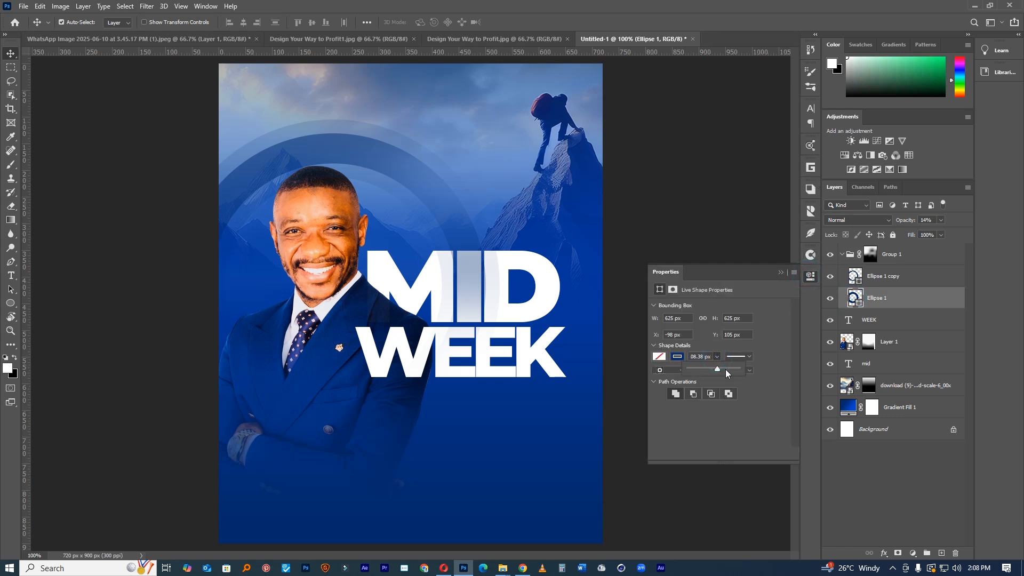
pyautogui.click(725, 368)
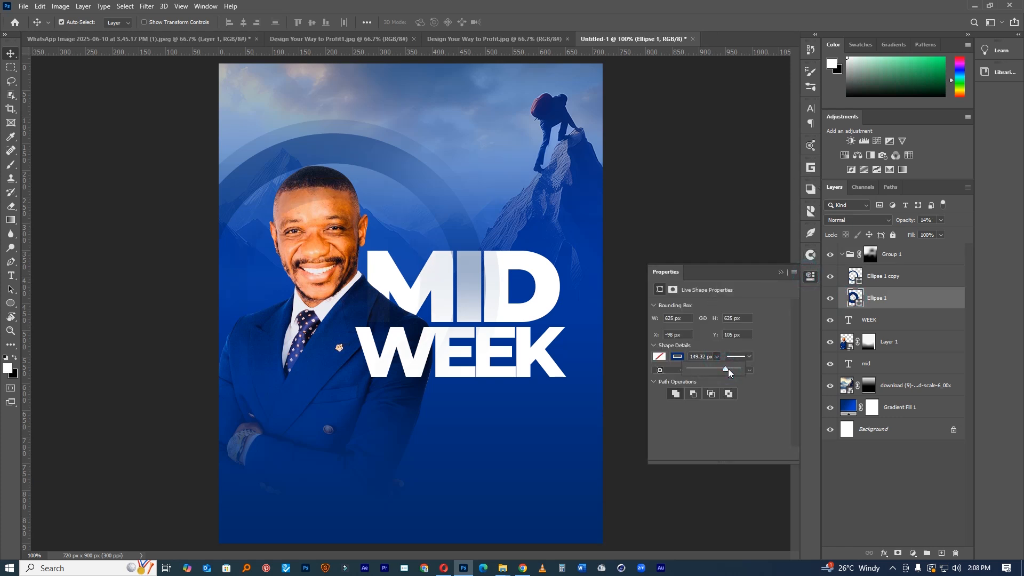
# Move the man's photo layer slightly down to X -57 px, Y 208 px.
pyautogui.click(884, 303)
pyautogui.moveTo(888, 341)
pyautogui.mouseDown()
pyautogui.moveTo(906, 244)
pyautogui.moveTo(885, 344)
pyautogui.mouseUp()
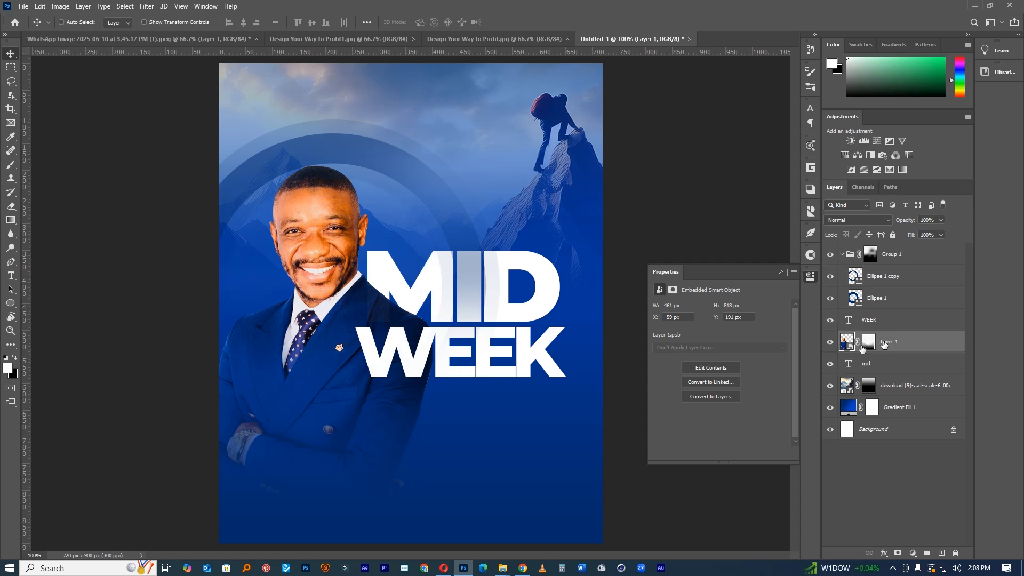
pyautogui.moveTo(323, 217); pyautogui.dragTo(325, 227)
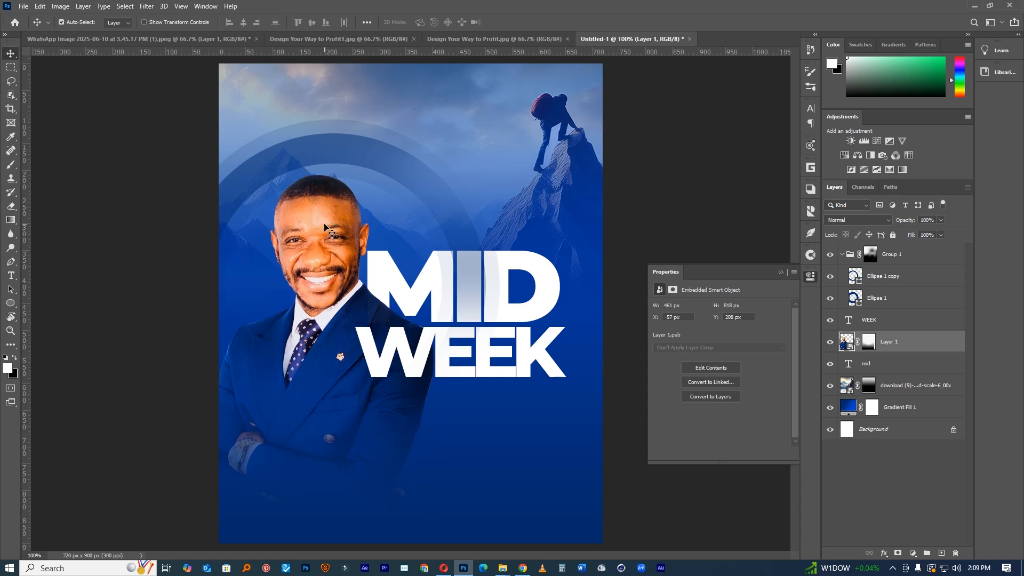
# Add the text THURSDAY MIDWEEK SERVIC along the path of the inner ring.
pyautogui.press('t')
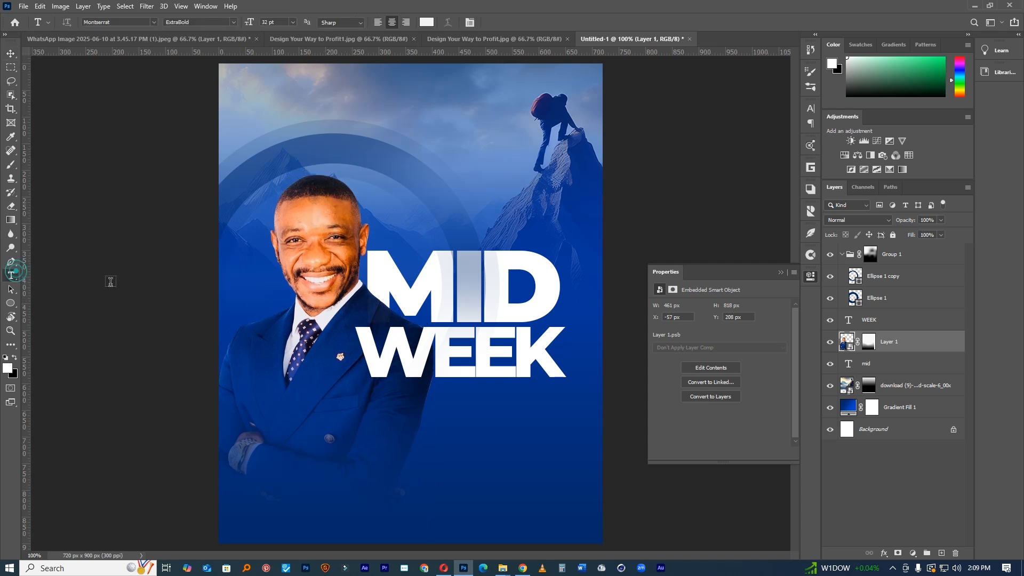
pyautogui.click(831, 276)
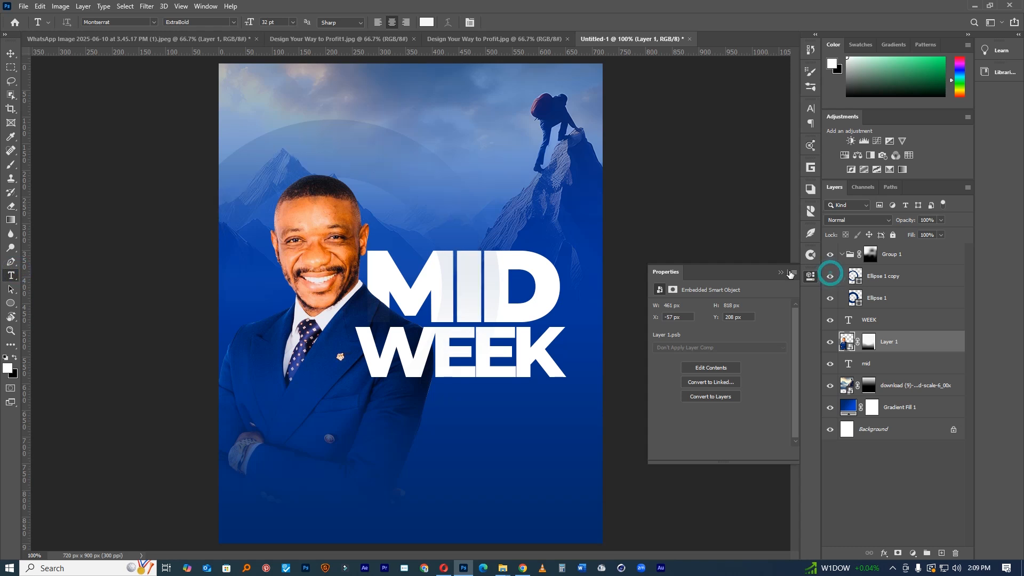
pyautogui.click(830, 276)
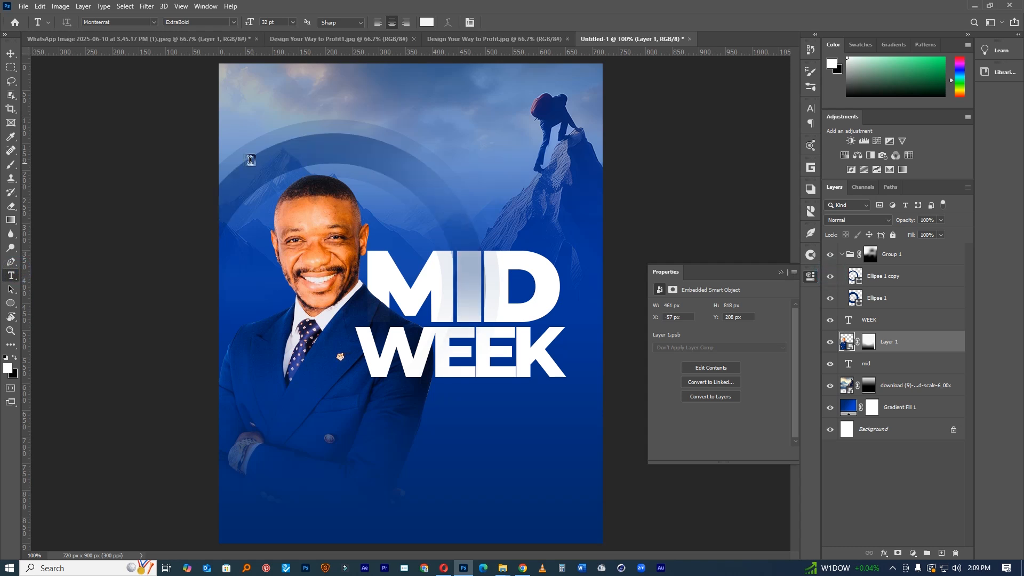
pyautogui.click(875, 281)
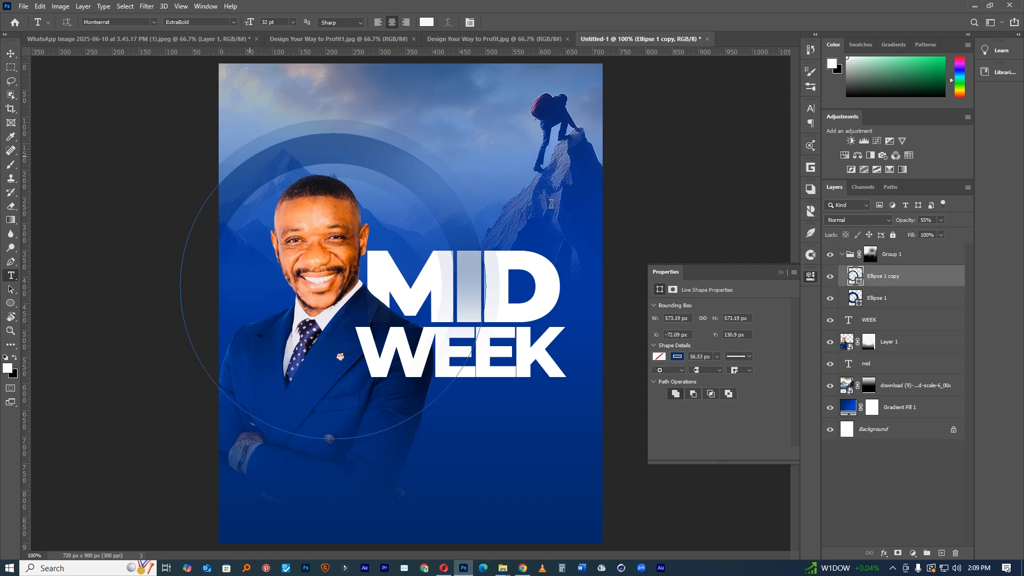
pyautogui.click(303, 181)
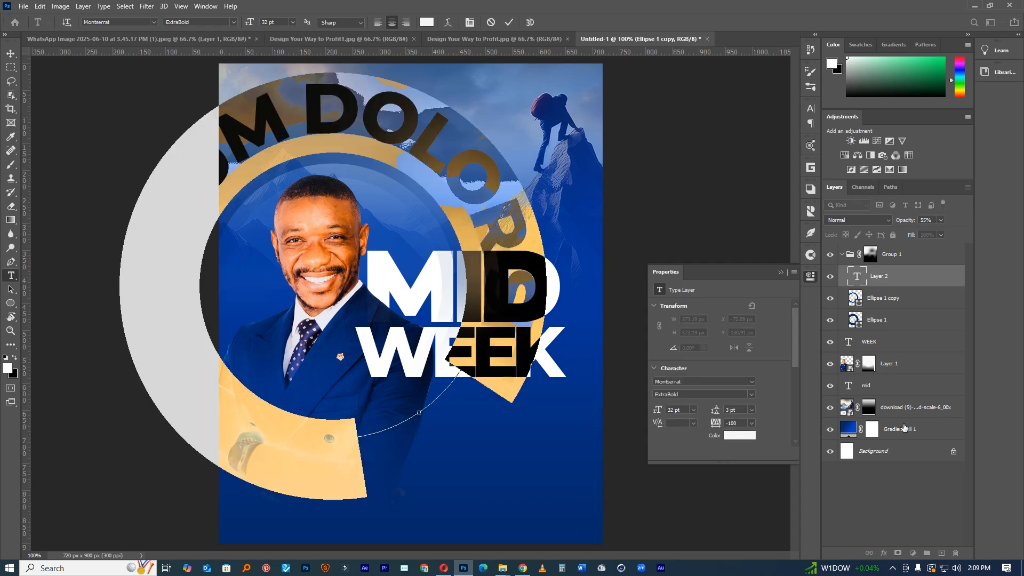
pyautogui.write('THURS')
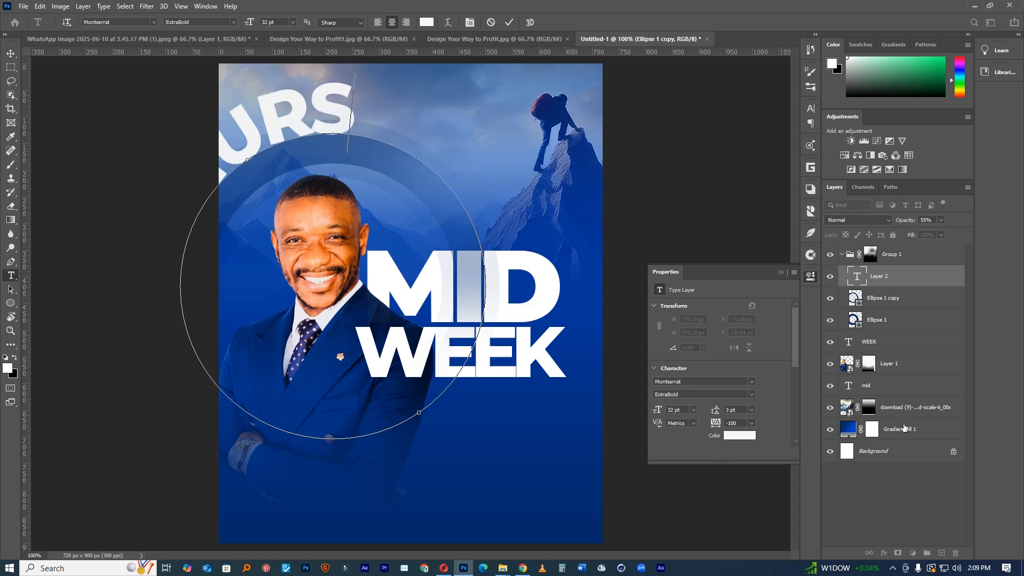
pyautogui.write('DAY')
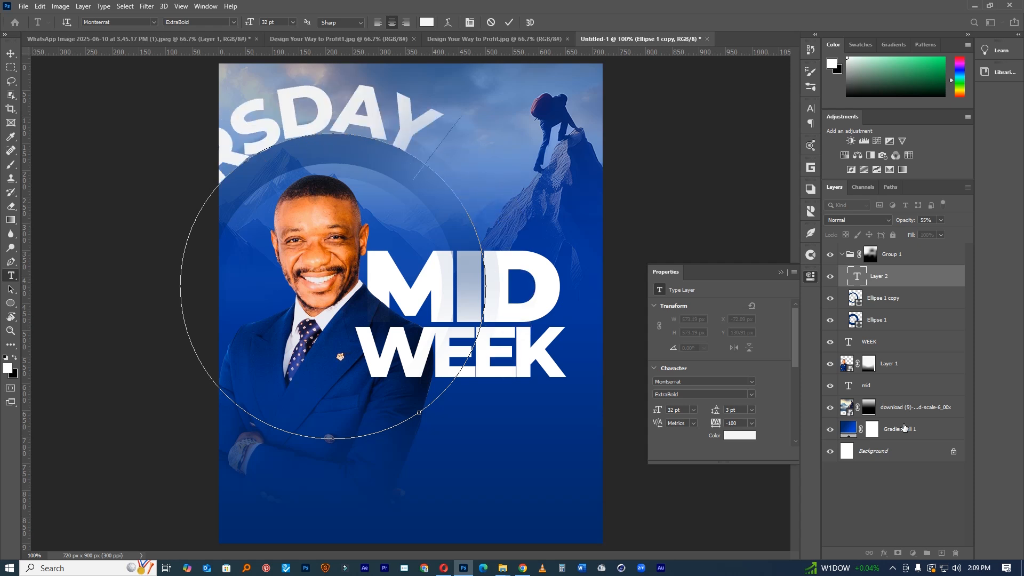
pyautogui.write(' MIDWEEK')
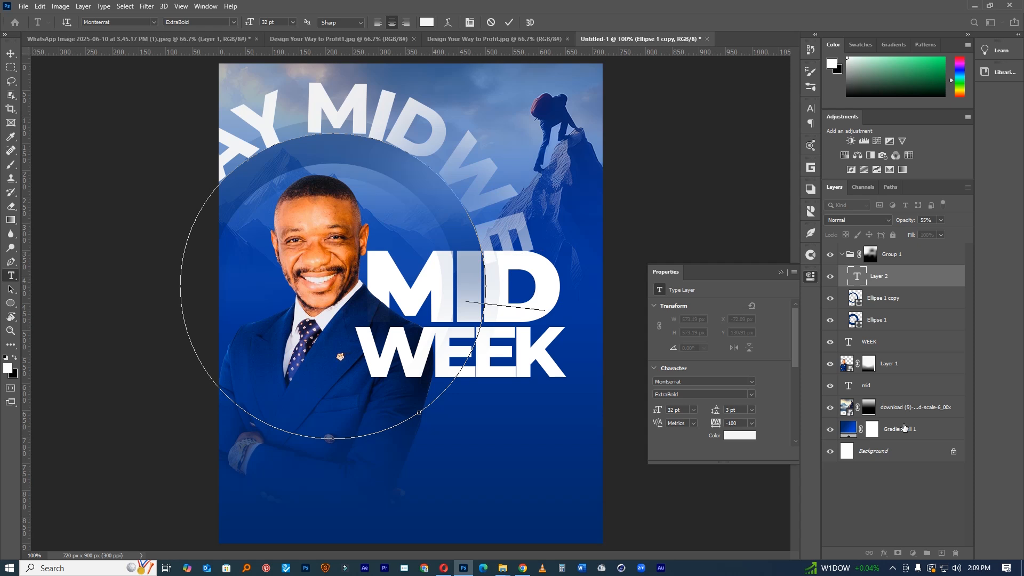
pyautogui.write(' SE')
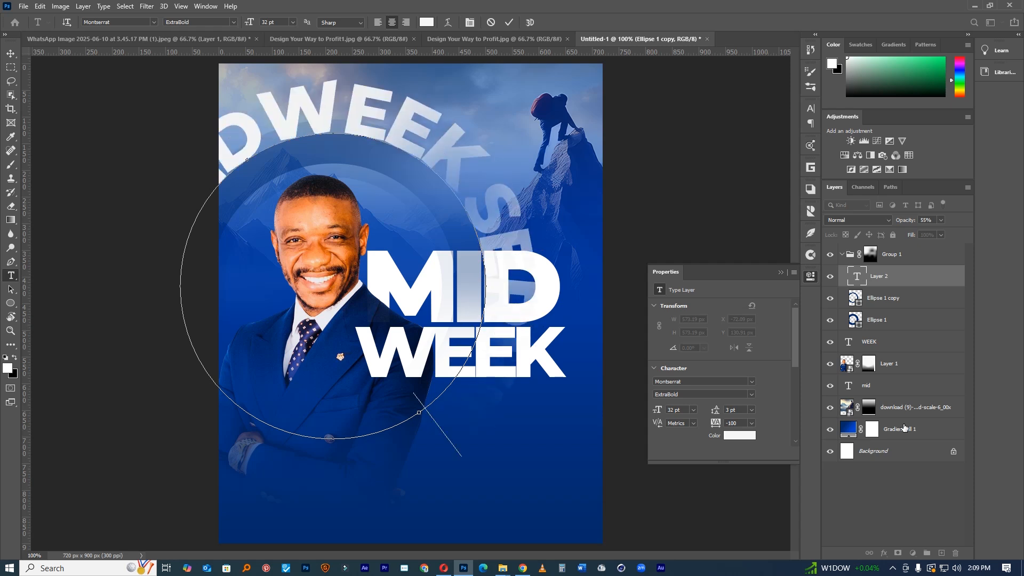
pyautogui.click(855, 276)
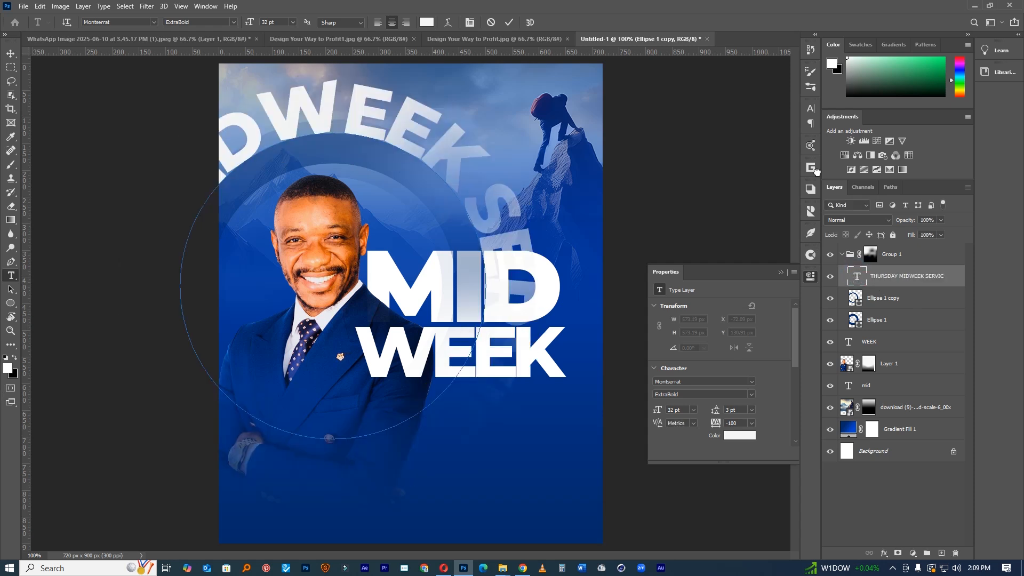
# Reduce the curved text's font size to 17 pt and add the missing E so its last word reads SERVICE.
pyautogui.click(811, 110)
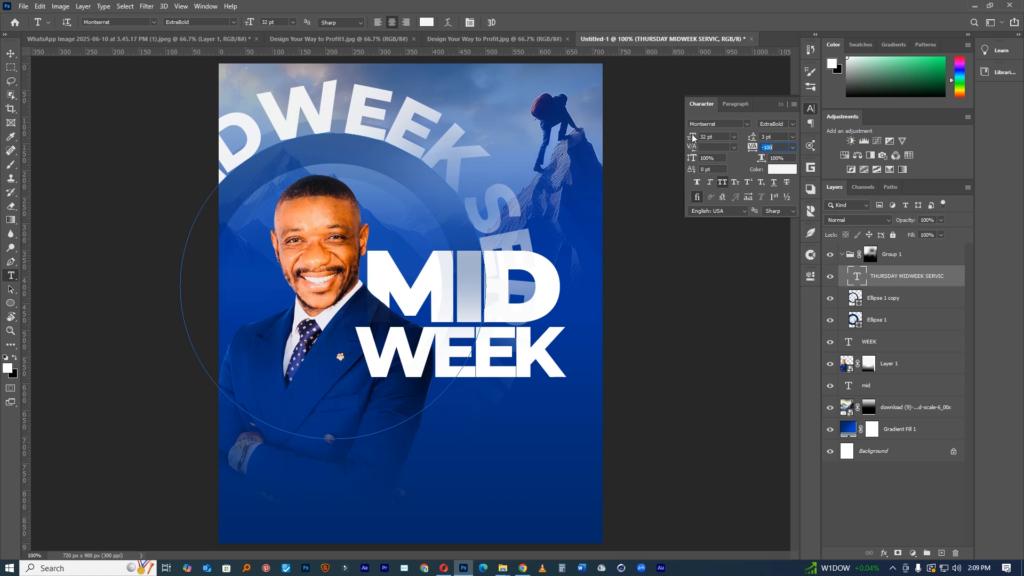
pyautogui.moveTo(693, 137)
pyautogui.mouseDown()
pyautogui.moveTo(661, 133)
pyautogui.moveTo(704, 139)
pyautogui.mouseUp()
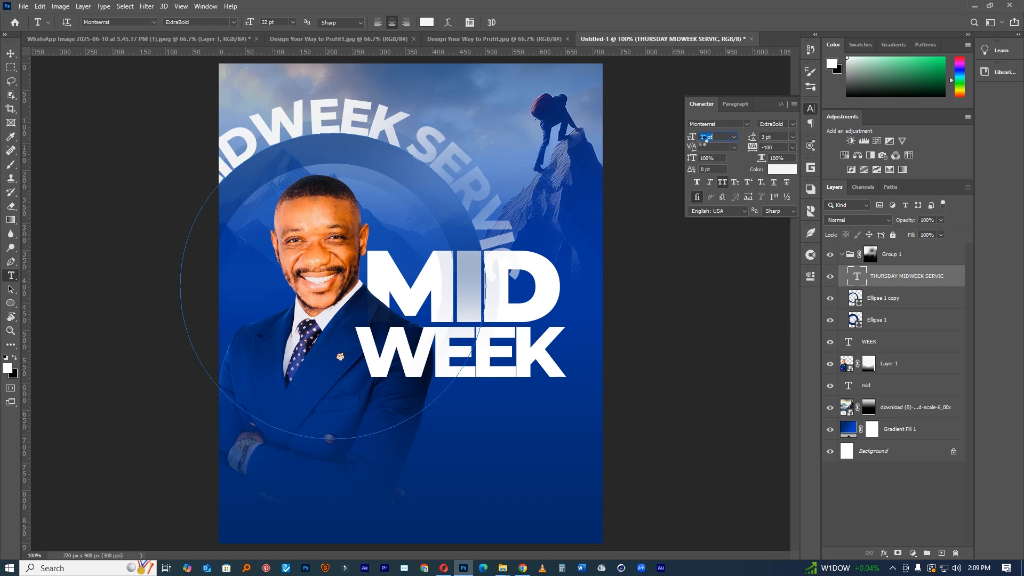
pyautogui.moveTo(692, 138); pyautogui.dragTo(691, 137)
pyautogui.click(480, 196)
pyautogui.write('E')
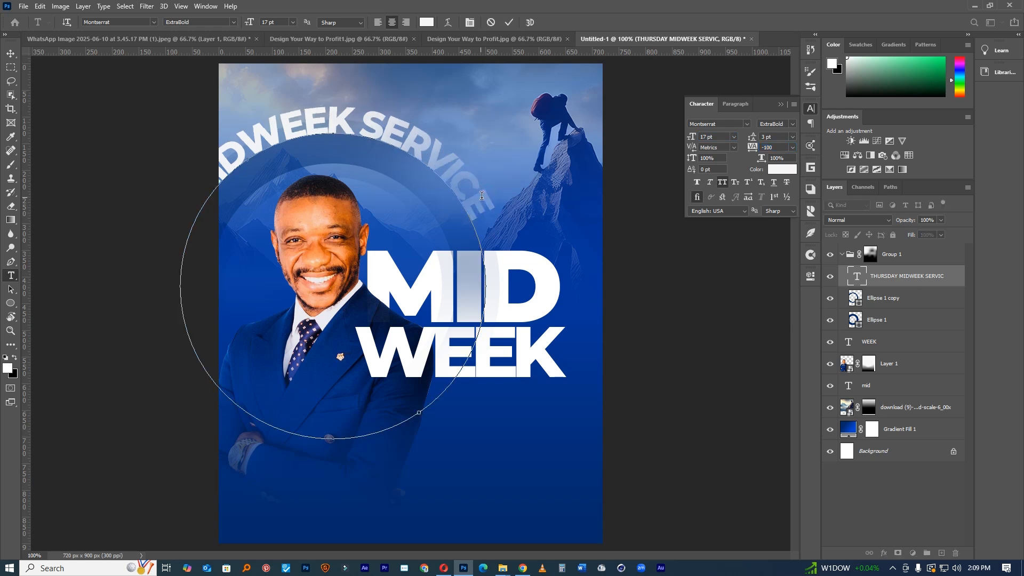
pyautogui.moveTo(496, 207); pyautogui.dragTo(171, 144)
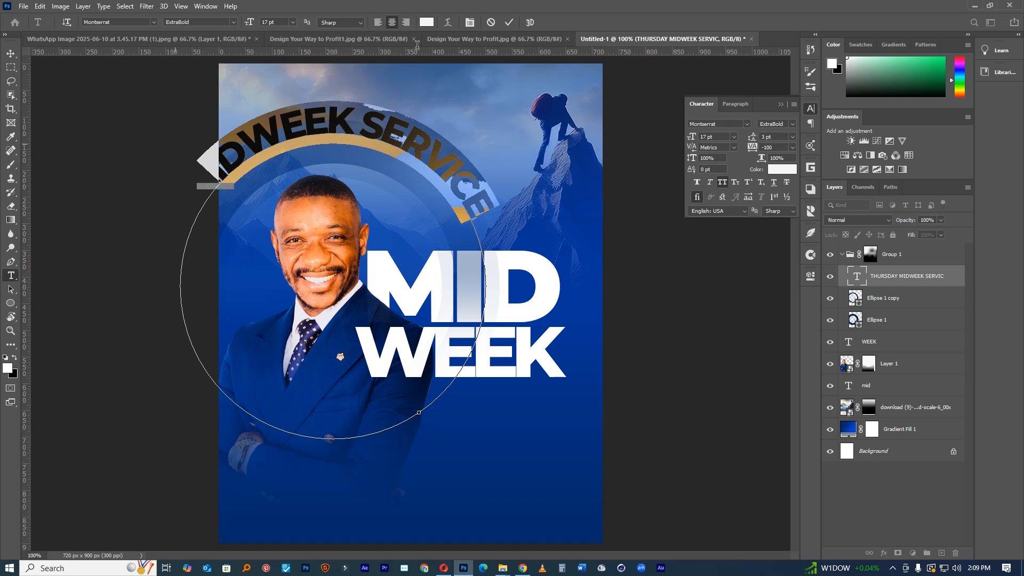
pyautogui.click(857, 275)
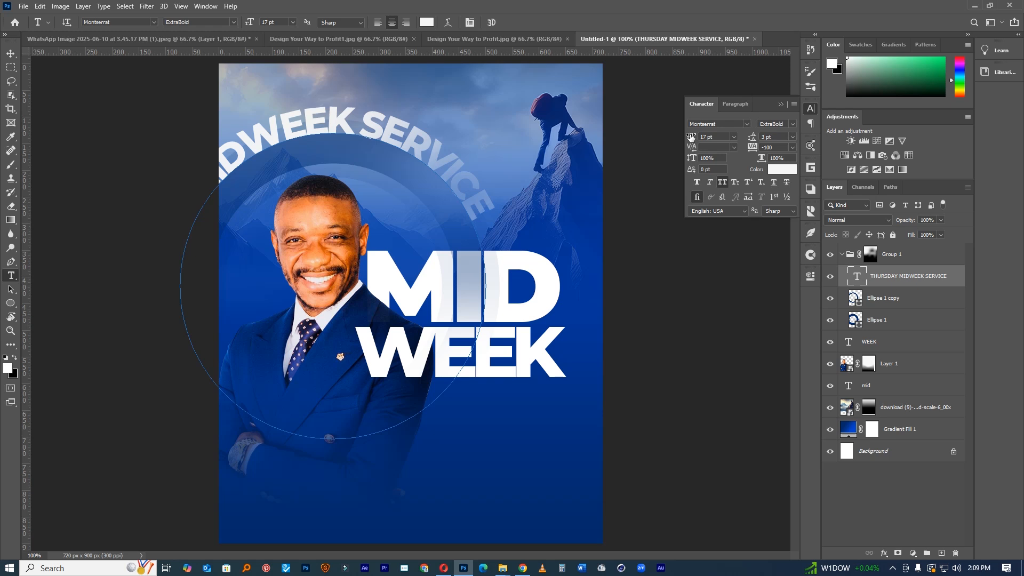
# Set the curved text's font size to 4 pt and its tracking to 1880.
pyautogui.doubleClick(858, 276)
pyautogui.moveTo(692, 139); pyautogui.dragTo(685, 137)
pyautogui.moveTo(756, 151); pyautogui.dragTo(809, 188)
pyautogui.click(510, 22)
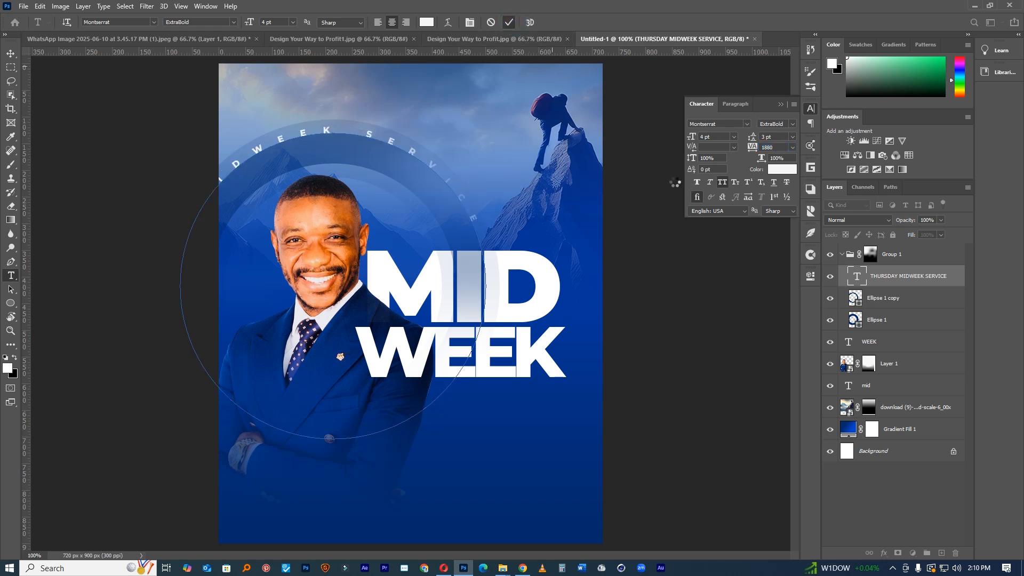
# Scale the curved text down to about 89.27% and rotate it about 33.9° clockwise around the ring.
pyautogui.click(10, 53)
pyautogui.hotkey('ctrl', 't')
pyautogui.moveTo(484, 125); pyautogui.dragTo(467, 136)
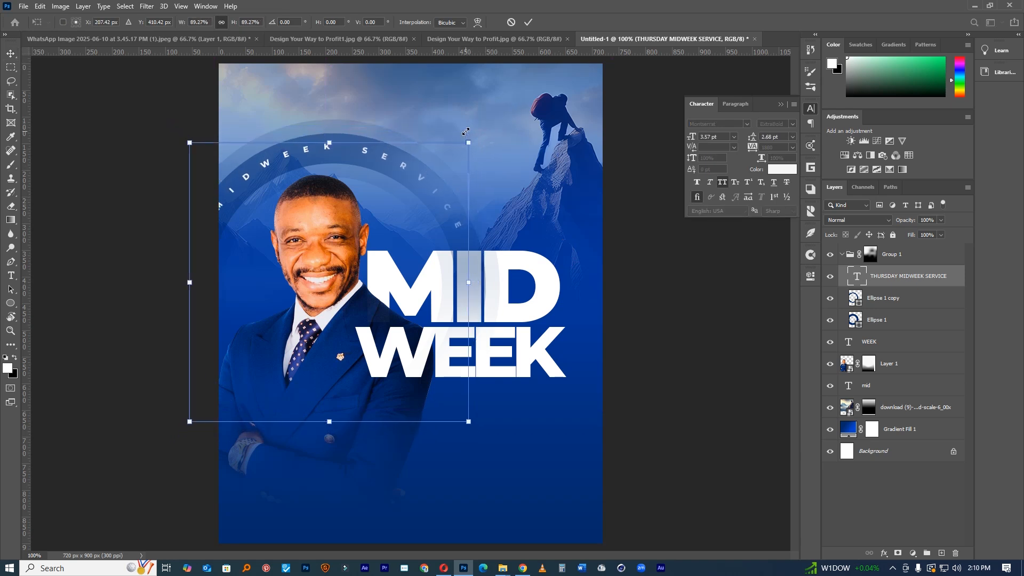
pyautogui.moveTo(513, 91); pyautogui.dragTo(532, 236)
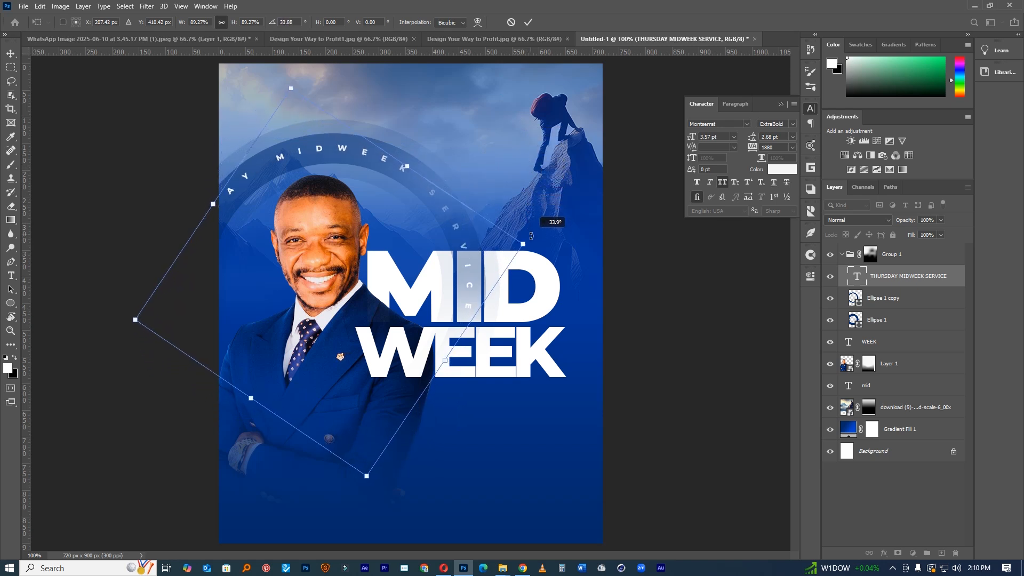
pyautogui.click(528, 22)
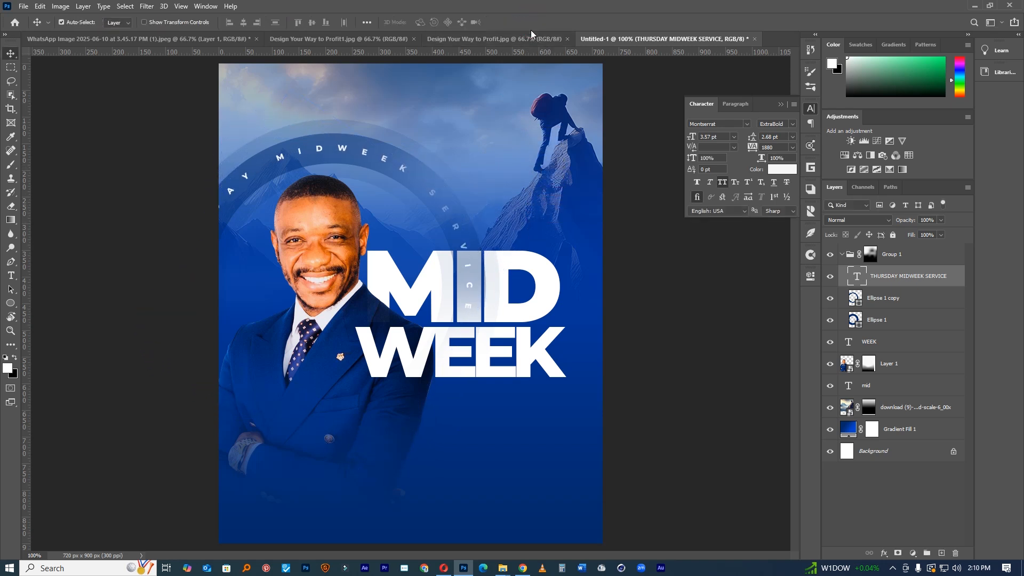
# Tighten the curved text's tracking to 1420.
pyautogui.doubleClick(855, 277)
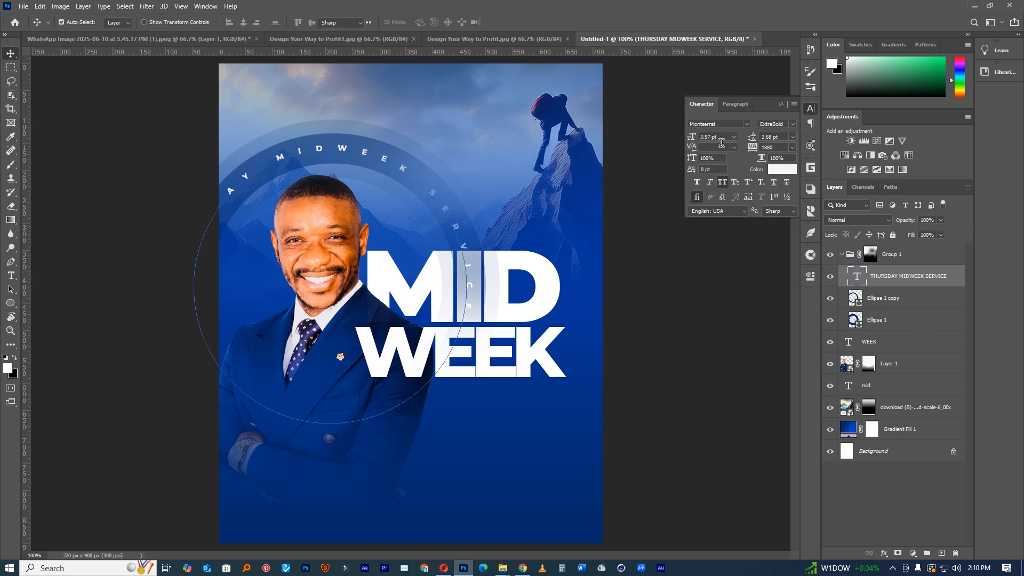
pyautogui.moveTo(754, 148); pyautogui.dragTo(640, 113)
pyautogui.click(509, 21)
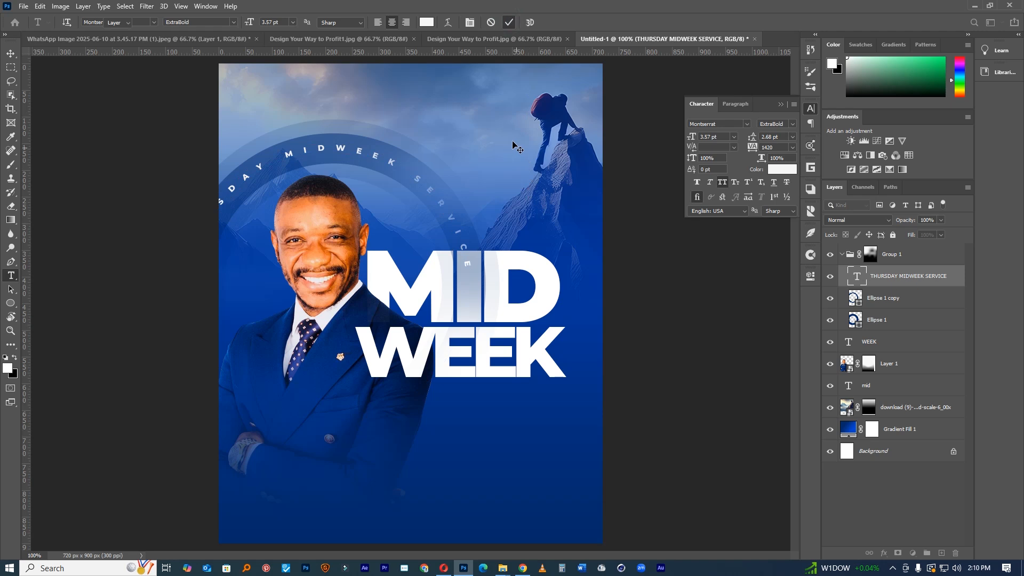
# Rotate the curved text about 26.22° clockwise along the ring and scale it to 99.26%.
pyautogui.hotkey('ctrl', 't')
pyautogui.moveTo(549, 170); pyautogui.dragTo(494, 283)
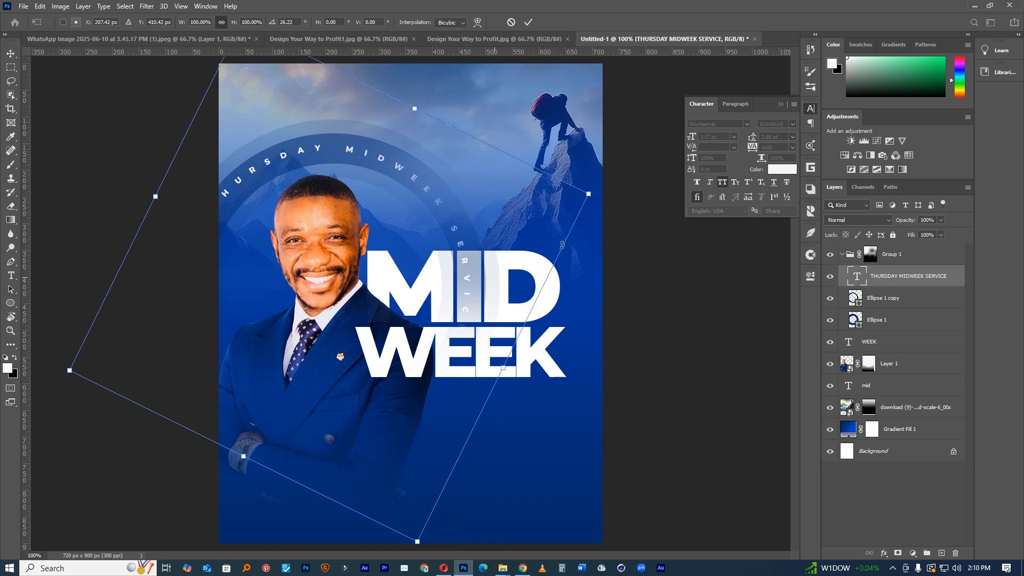
pyautogui.moveTo(587, 194); pyautogui.dragTo(586, 194)
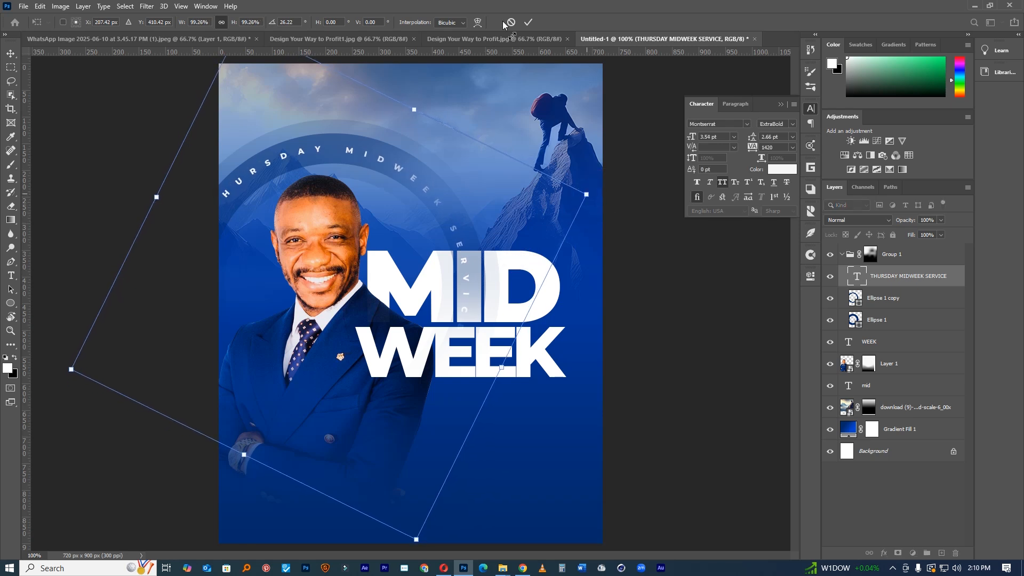
pyautogui.click(530, 22)
# Set the curved text's font size to 3 pt and its tracking to 1660.
pyautogui.doubleClick(856, 276)
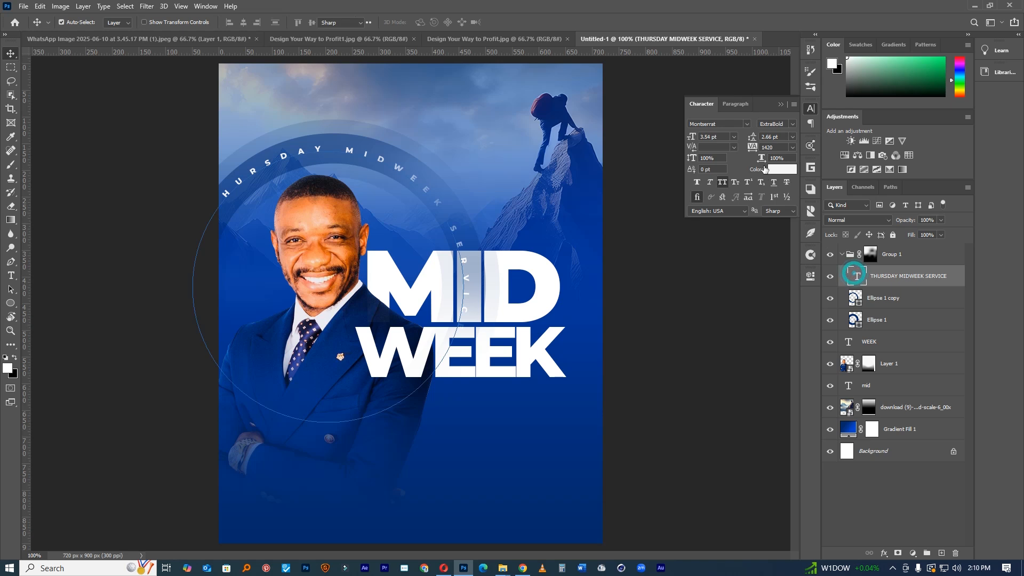
pyautogui.moveTo(696, 138); pyautogui.dragTo(694, 138)
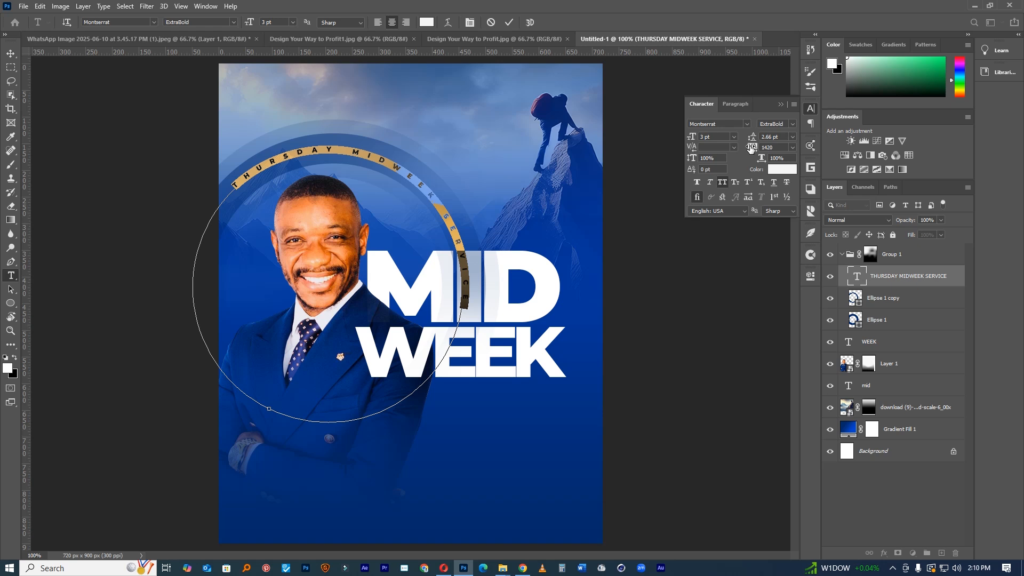
pyautogui.moveTo(751, 148); pyautogui.dragTo(757, 149)
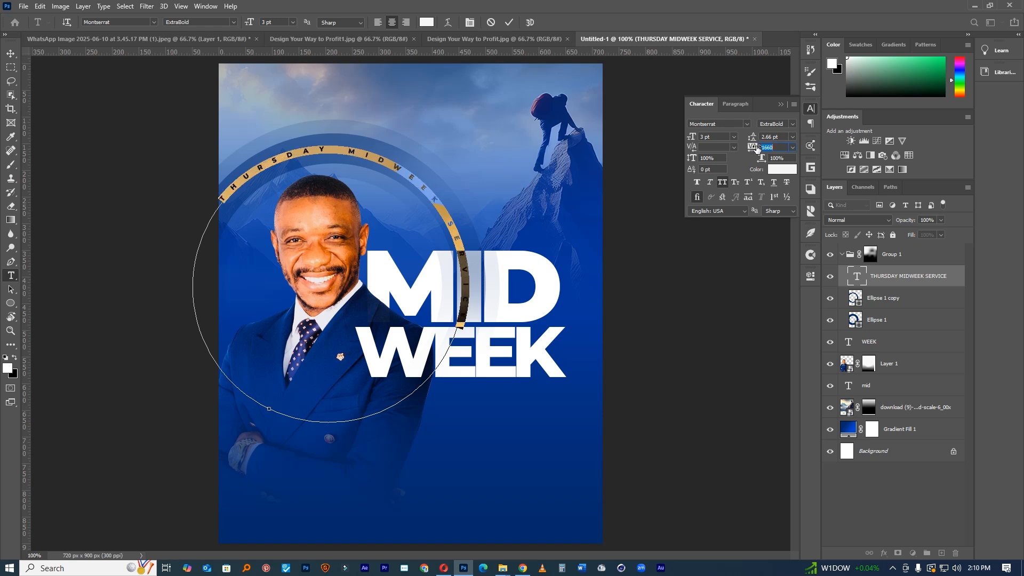
pyautogui.click(510, 21)
pyautogui.press('v')
# Lower the curved text's opacity and adjust the Ellipse 1 copy ring's opacity to about 47%.
pyautogui.moveTo(897, 219); pyautogui.dragTo(877, 219)
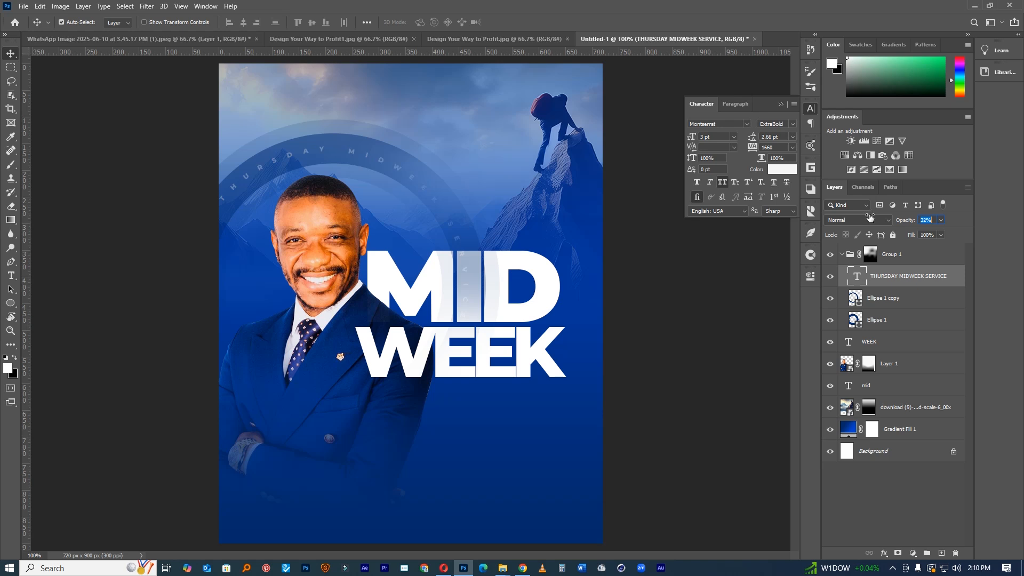
pyautogui.click(890, 304)
pyautogui.moveTo(906, 220)
pyautogui.mouseDown()
pyautogui.moveTo(918, 225)
pyautogui.moveTo(902, 225)
pyautogui.mouseUp()
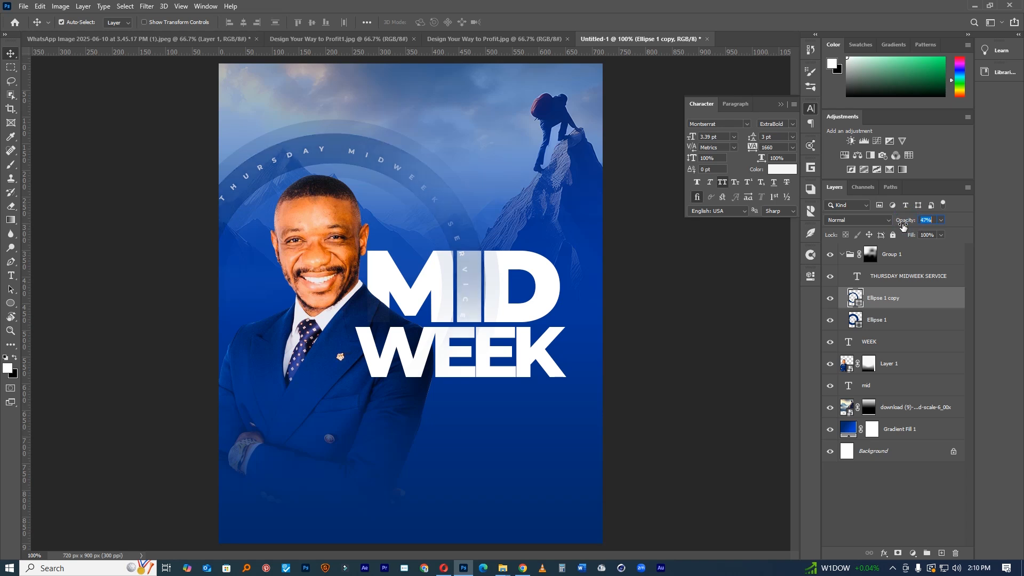
# Recolor the Ellipse 1 ring with the background blue 05389a and raise its opacity to about 19%.
pyautogui.doubleClick(853, 320)
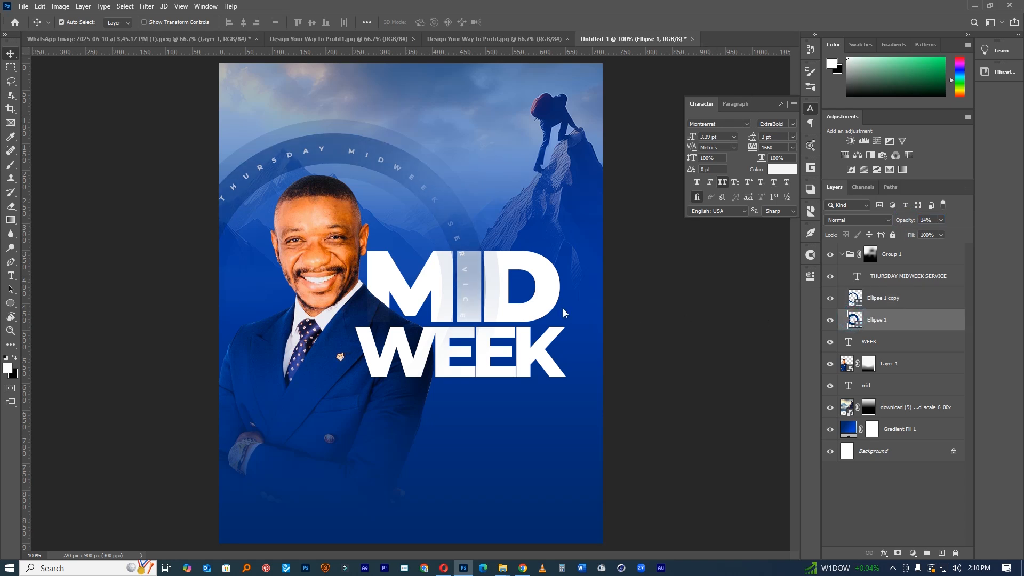
pyautogui.click(551, 295)
pyautogui.click(572, 266)
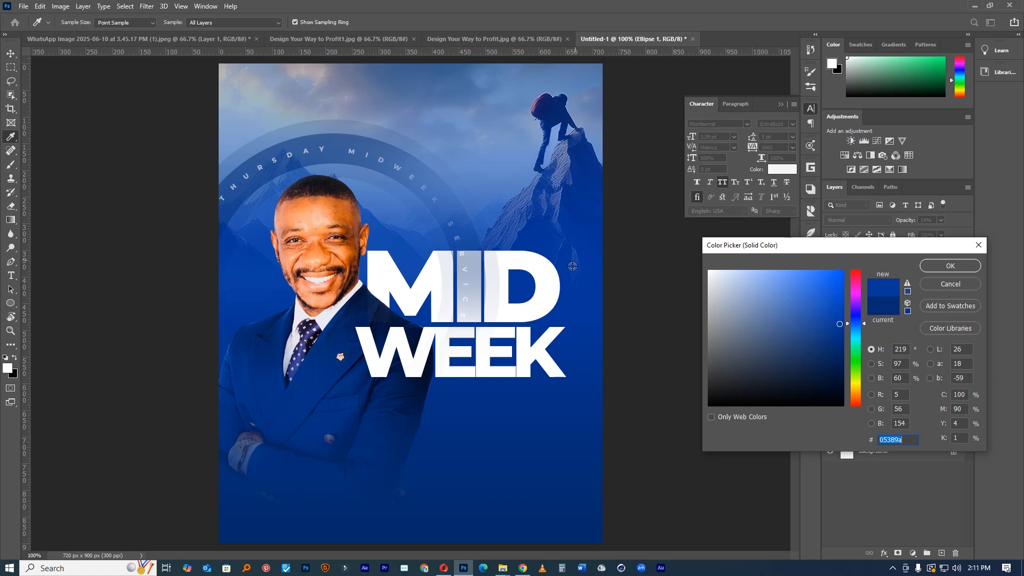
pyautogui.click(950, 267)
pyautogui.moveTo(906, 223)
pyautogui.mouseDown()
pyautogui.moveTo(916, 222)
pyautogui.moveTo(906, 223)
pyautogui.mouseUp()
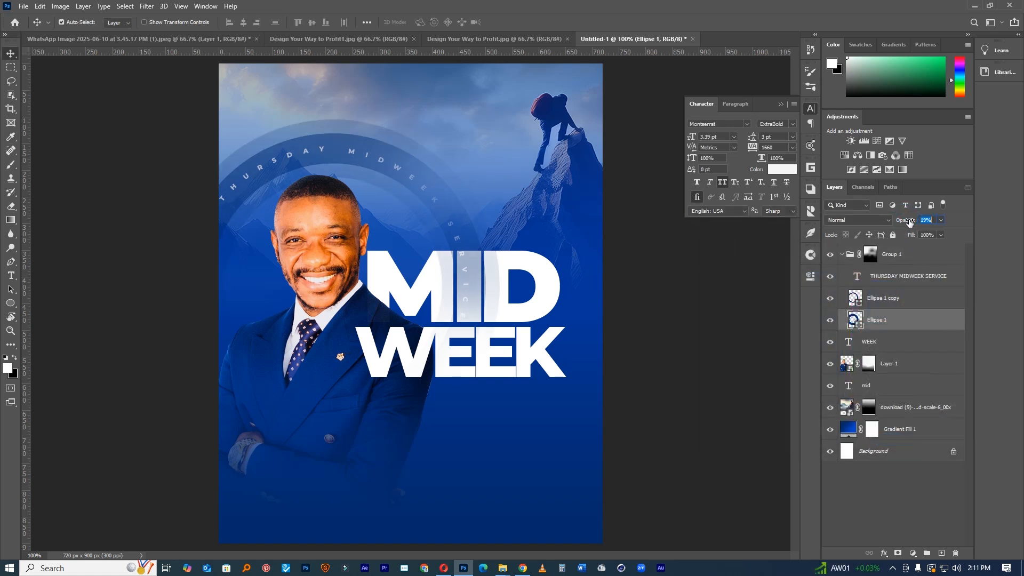
pyautogui.moveTo(610, 359)
pyautogui.mouseDown()
pyautogui.moveTo(581, 355)
pyautogui.moveTo(612, 357)
pyautogui.mouseUp()
# Try fading the man's lower body by erasing on the Layer 1 mask, and undo the last stroke.
pyautogui.click(373, 427)
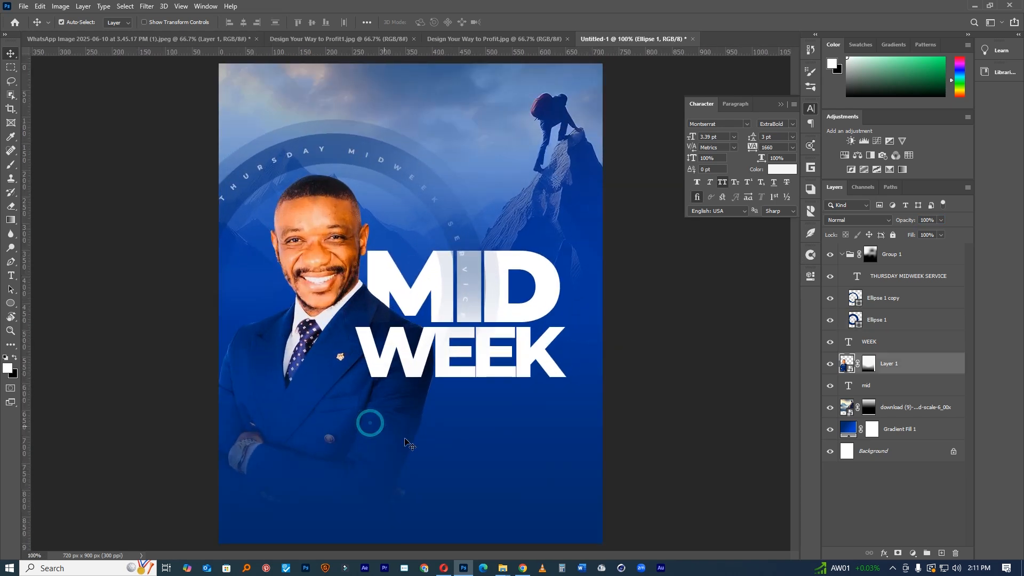
pyautogui.click(870, 364)
pyautogui.press('e')
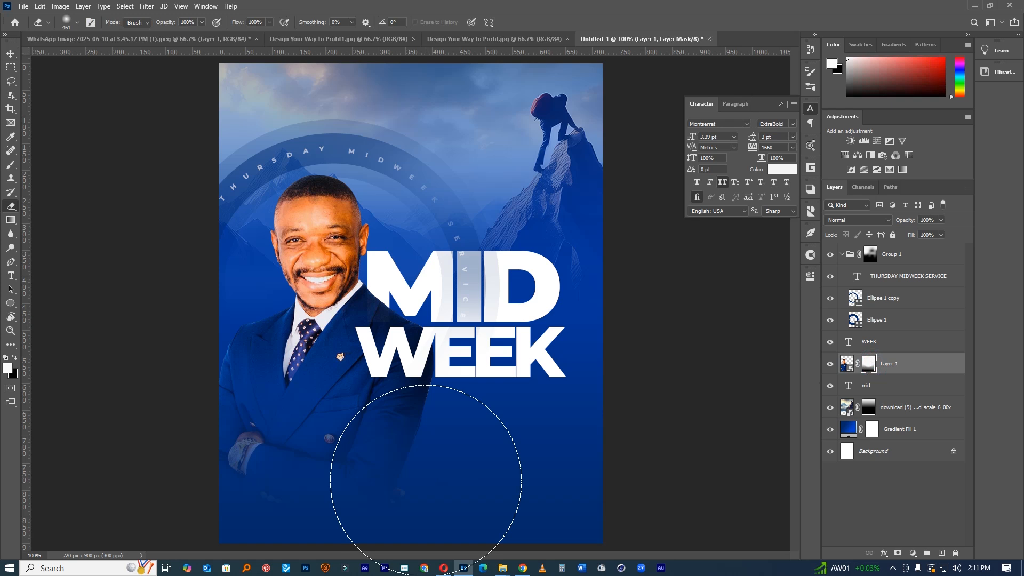
pyautogui.moveTo(414, 455); pyautogui.dragTo(368, 457)
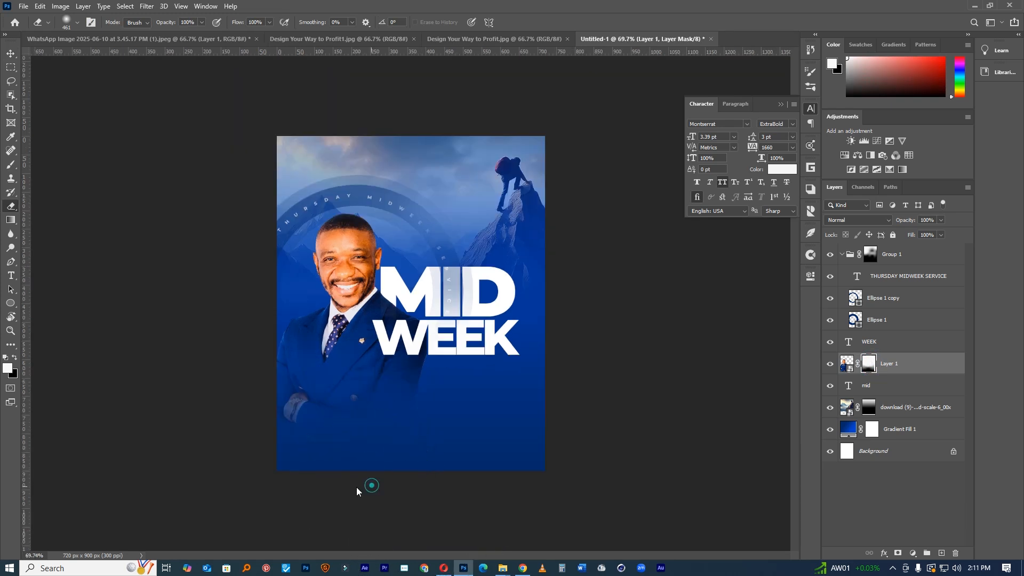
pyautogui.moveTo(485, 476)
pyautogui.mouseDown()
pyautogui.moveTo(308, 465)
pyautogui.moveTo(499, 449)
pyautogui.moveTo(294, 472)
pyautogui.moveTo(361, 461)
pyautogui.mouseUp()
pyautogui.moveTo(377, 459); pyautogui.dragTo(416, 442)
pyautogui.click(422, 435)
pyautogui.hotkey('ctrl', '+')
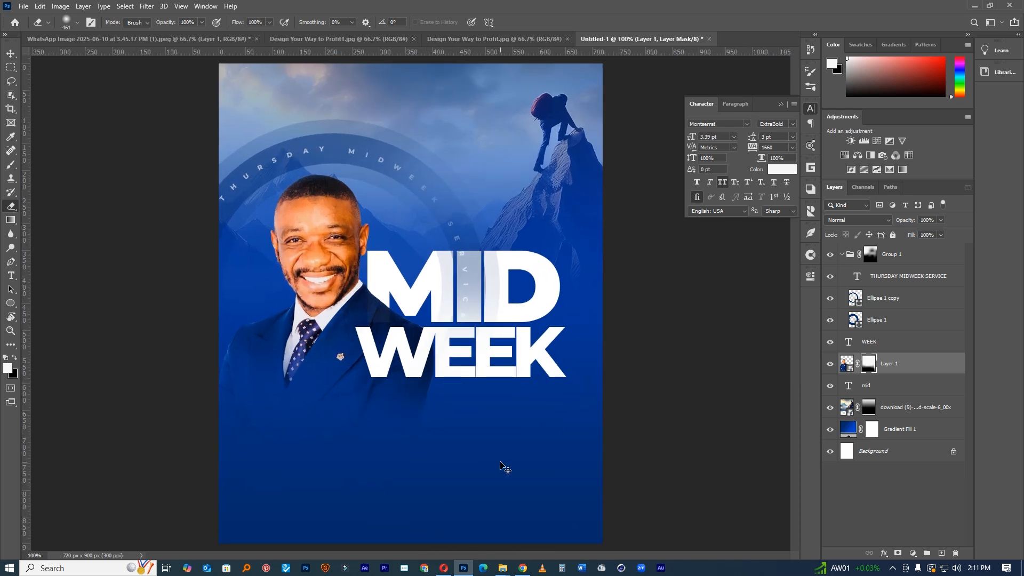
pyautogui.hotkey('ctrl', 'z')
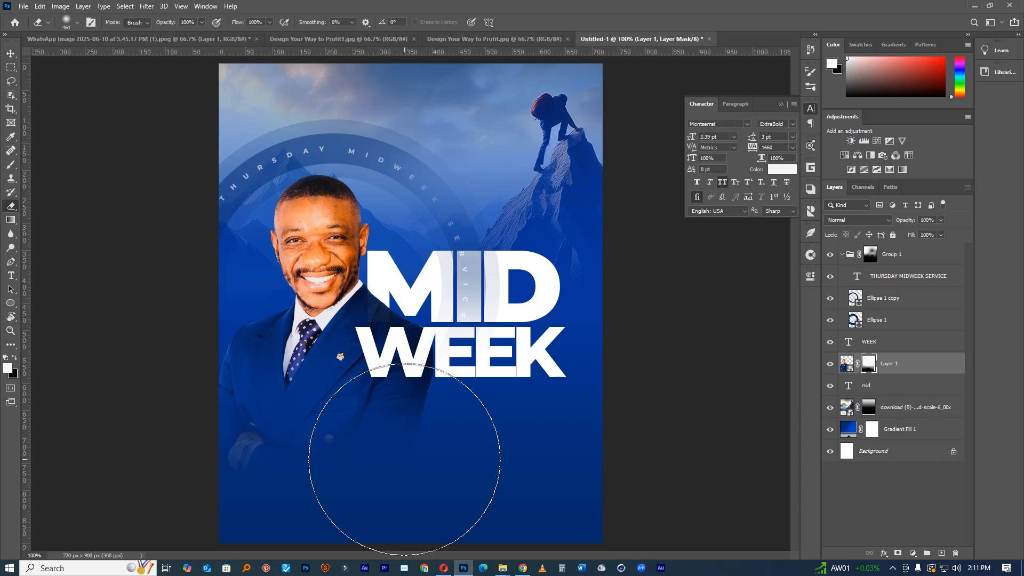
# Paint the man's arms and hands back in on the Layer 1 mask with a larger soft eraser.
pyautogui.keyDown('alt'); pyautogui.rightClick(322, 404); pyautogui.keyUp('alt')
pyautogui.press('x')
pyautogui.moveTo(312, 379)
pyautogui.mouseDown()
pyautogui.moveTo(248, 376)
pyautogui.moveTo(358, 423)
pyautogui.moveTo(373, 408)
pyautogui.mouseUp()
pyautogui.moveTo(386, 455)
pyautogui.mouseDown()
pyautogui.moveTo(349, 468)
pyautogui.moveTo(374, 462)
pyautogui.mouseUp()
pyautogui.keyDown('alt'); pyautogui.rightClick(381, 459); pyautogui.keyUp('alt')
pyautogui.press('x')
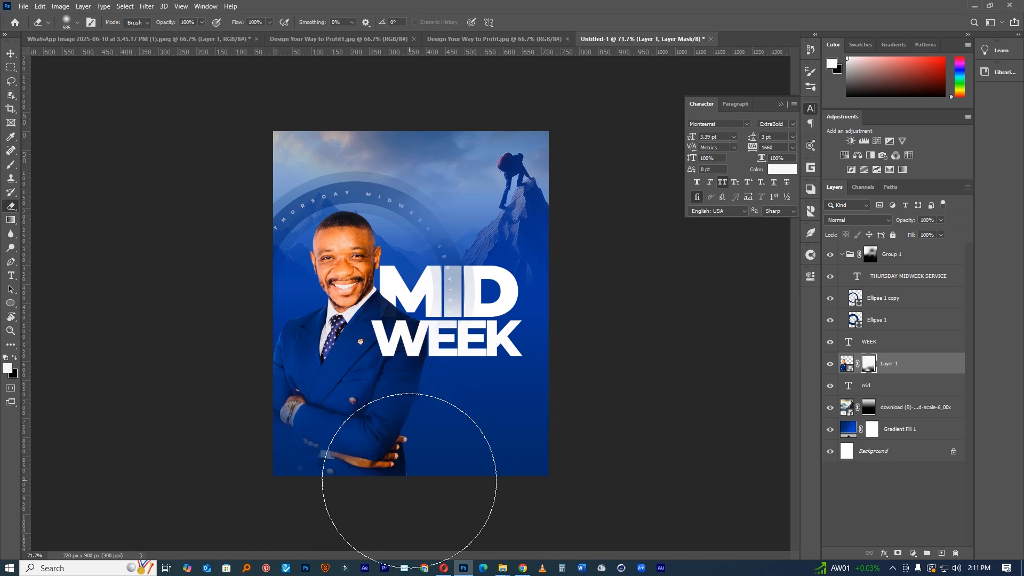
# Fade the man's lower body with a linear gradient on the Layer 1 mask, with Reverse turned off.
pyautogui.click(10, 220)
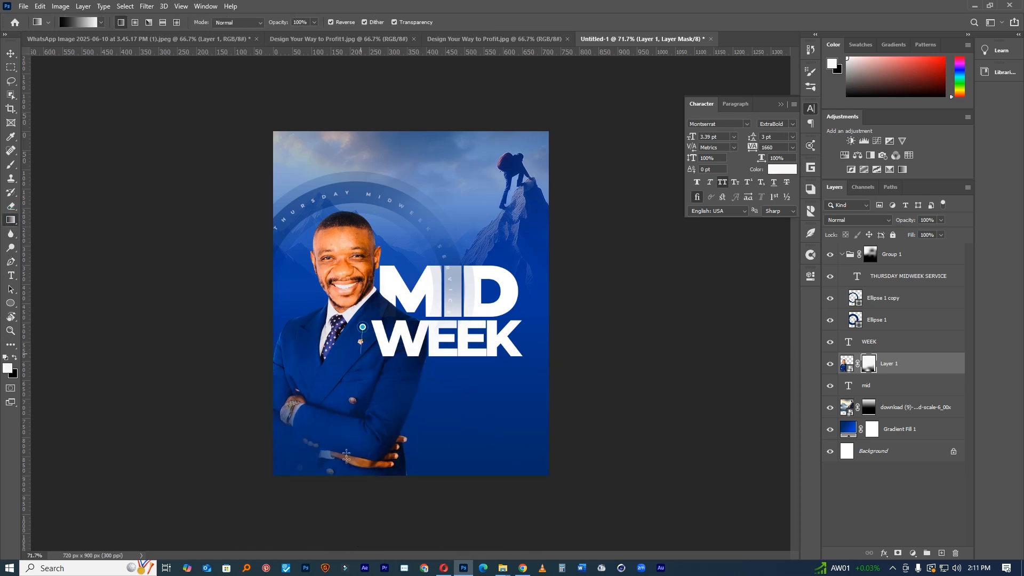
pyautogui.moveTo(363, 373); pyautogui.dragTo(349, 313)
pyautogui.click(331, 21)
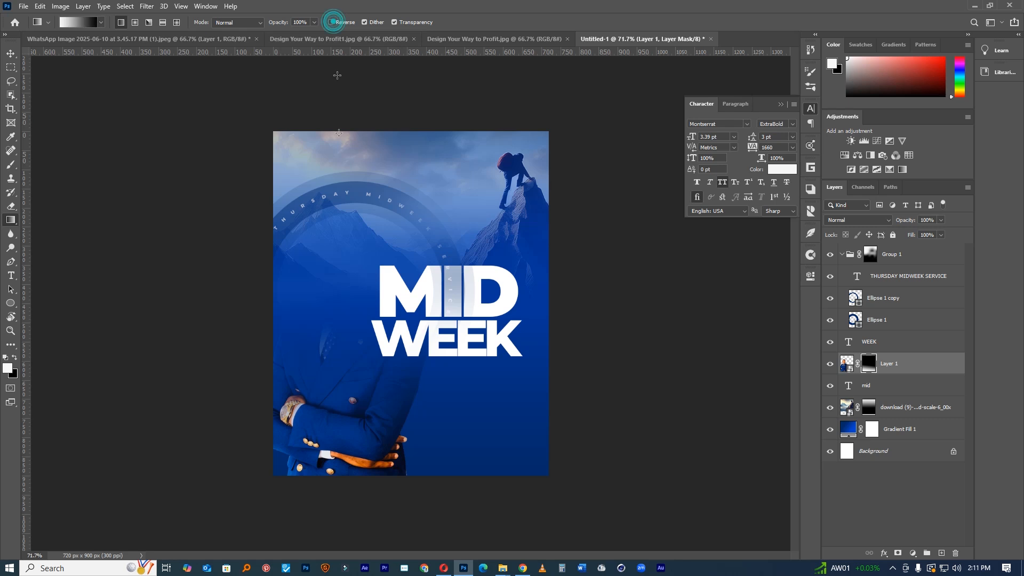
pyautogui.moveTo(341, 196); pyautogui.dragTo(345, 436)
# Erase more of the lower suit on the Layer 1 mask with a smaller soft eraser.
pyautogui.press('e')
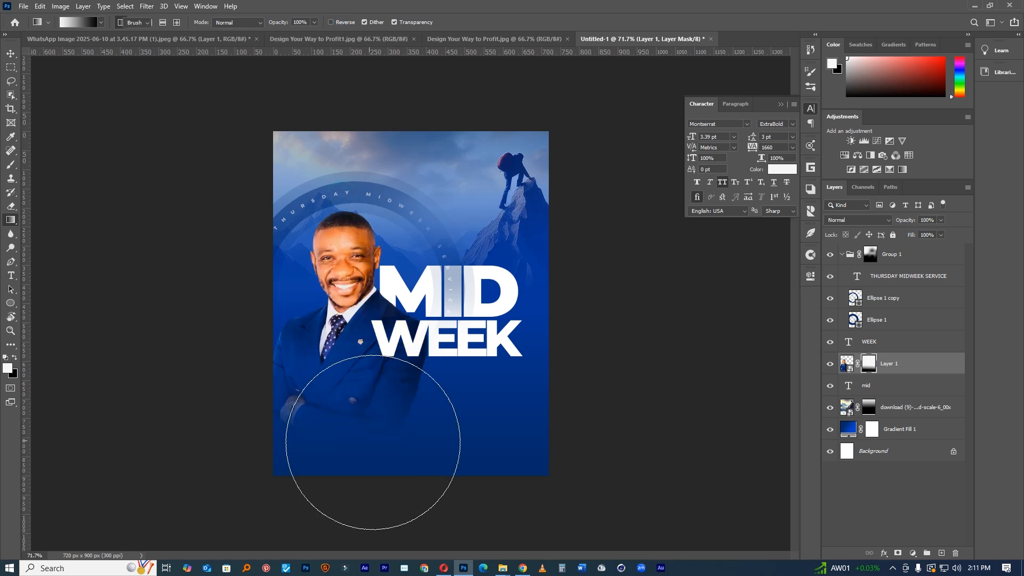
pyautogui.moveTo(388, 455)
pyautogui.mouseDown()
pyautogui.moveTo(334, 449)
pyautogui.moveTo(407, 459)
pyautogui.mouseUp()
pyautogui.rightClick(360, 449)
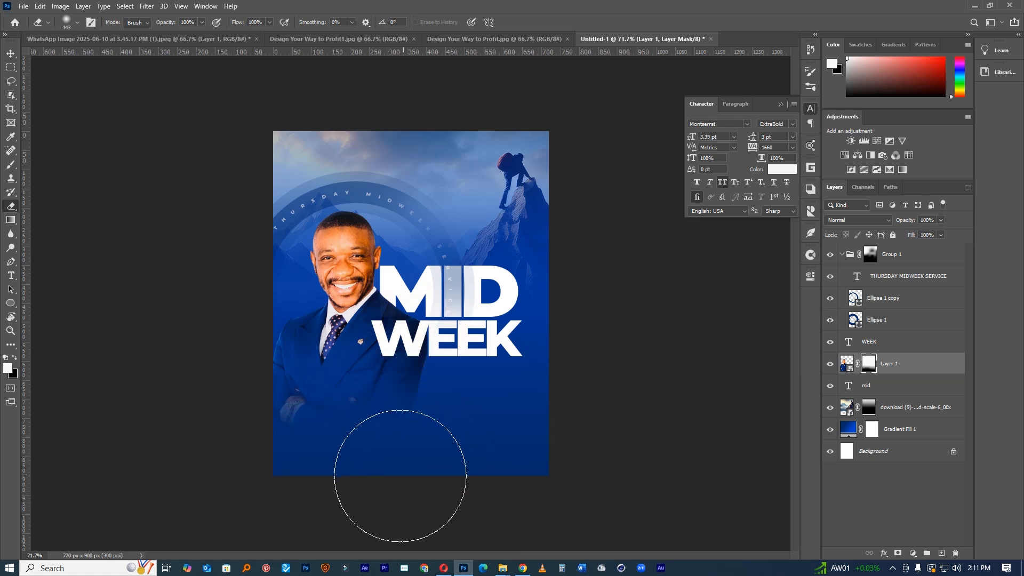
# Paint the man's hand and watch back in on the Layer 1 mask and soften the area beneath them.
pyautogui.press('x')
pyautogui.moveTo(271, 367)
pyautogui.mouseDown()
pyautogui.moveTo(303, 483)
pyautogui.moveTo(307, 466)
pyautogui.moveTo(326, 479)
pyautogui.moveTo(306, 477)
pyautogui.moveTo(318, 460)
pyautogui.moveTo(331, 473)
pyautogui.moveTo(369, 346)
pyautogui.moveTo(380, 248)
pyautogui.mouseUp()
pyautogui.keyDown('ctrl'); pyautogui.click(319, 462); pyautogui.keyUp('ctrl')
pyautogui.keyDown('ctrl'); pyautogui.click(319, 459); pyautogui.keyUp('ctrl')
pyautogui.moveTo(305, 417); pyautogui.dragTo(217, 416)
pyautogui.moveTo(128, 411)
pyautogui.mouseDown()
pyautogui.moveTo(234, 436)
pyautogui.moveTo(400, 427)
pyautogui.moveTo(183, 434)
pyautogui.moveTo(507, 393)
pyautogui.moveTo(115, 402)
pyautogui.mouseUp()
pyautogui.press('x')
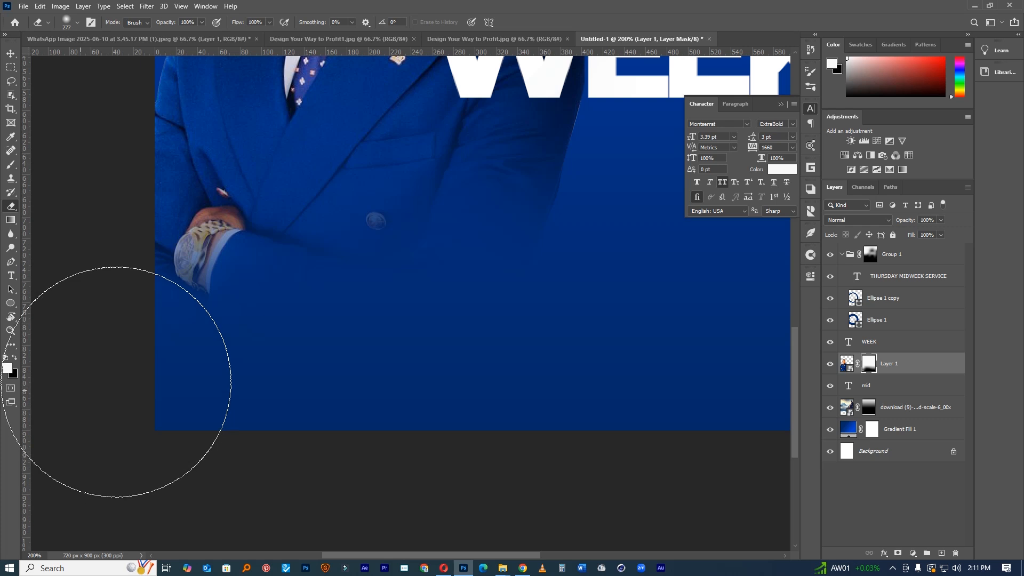
pyautogui.moveTo(193, 313); pyautogui.dragTo(127, 302)
pyautogui.press('x')
pyautogui.moveTo(192, 256)
pyautogui.mouseDown()
pyautogui.moveTo(183, 217)
pyautogui.moveTo(217, 206)
pyautogui.mouseUp()
pyautogui.moveTo(479, 213); pyautogui.dragTo(469, 288)
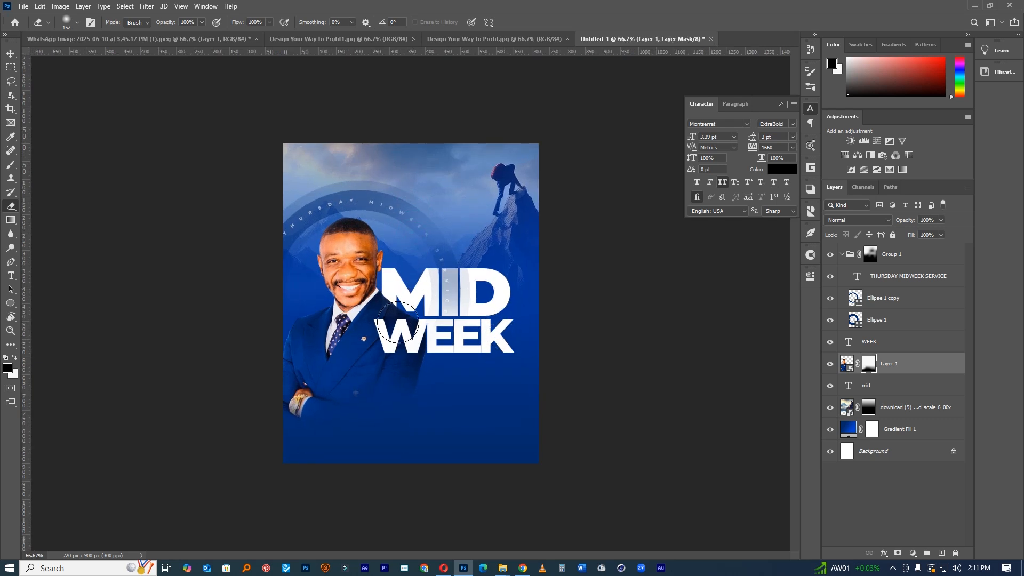
# Replace the Layer 1 mask with a reversed linear gradient that fades the man from his chest down past his arms.
pyautogui.click(15, 218)
pyautogui.moveTo(366, 300)
pyautogui.mouseDown()
pyautogui.moveTo(362, 400)
pyautogui.moveTo(362, 371)
pyautogui.mouseUp()
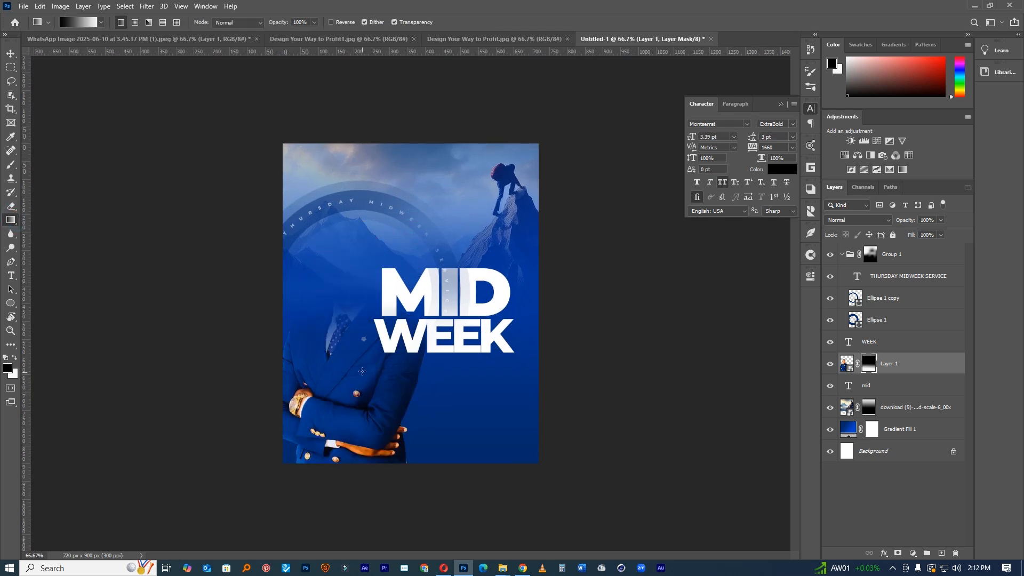
pyautogui.click(336, 23)
pyautogui.moveTo(304, 320); pyautogui.dragTo(297, 420)
pyautogui.moveTo(340, 320); pyautogui.dragTo(338, 424)
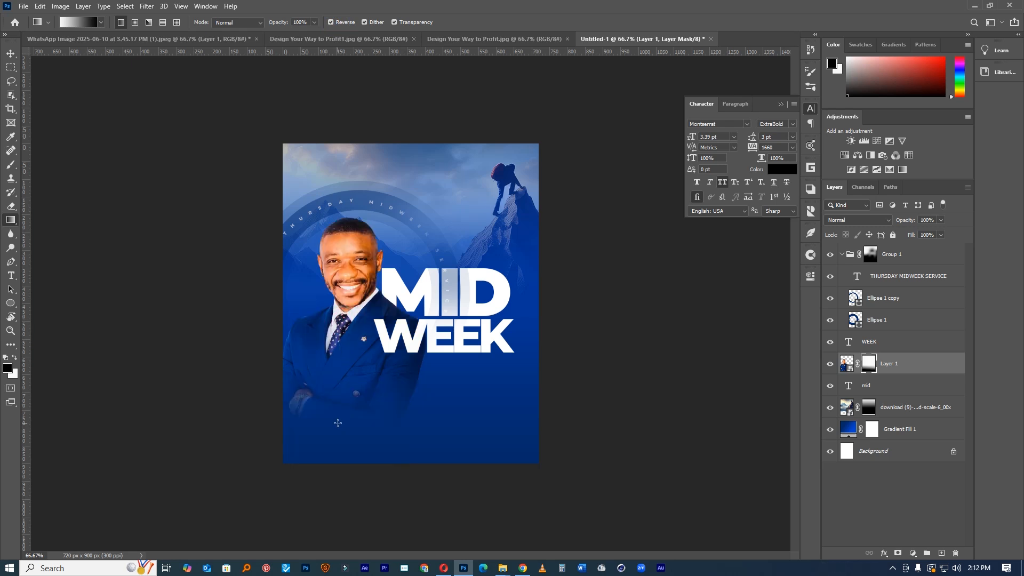
# Add the text GRACE below the man's folded arms.
pyautogui.click(10, 275)
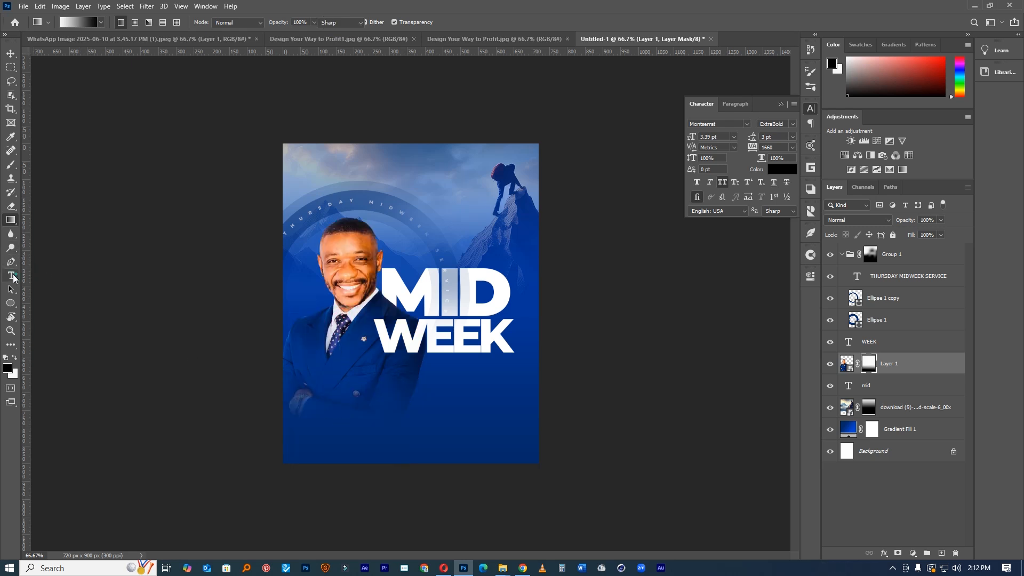
pyautogui.hotkey('ctrl', '1')
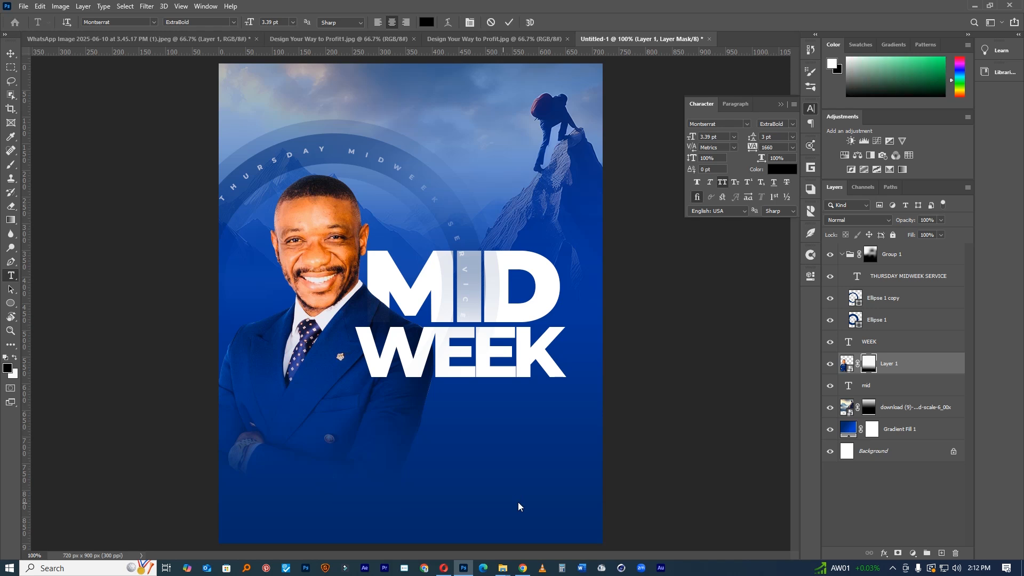
pyautogui.write('GRAC')
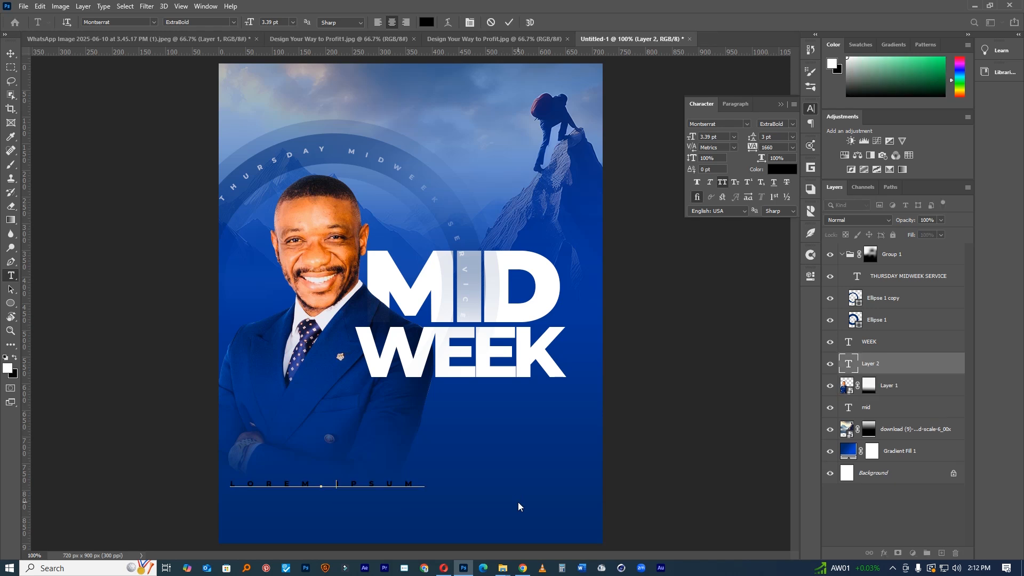
pyautogui.write('E')
# Format the word GRACE in white (ffffff) with tracking -60 and a 10 pt font size.
pyautogui.hotkey('ctrl', 'a')
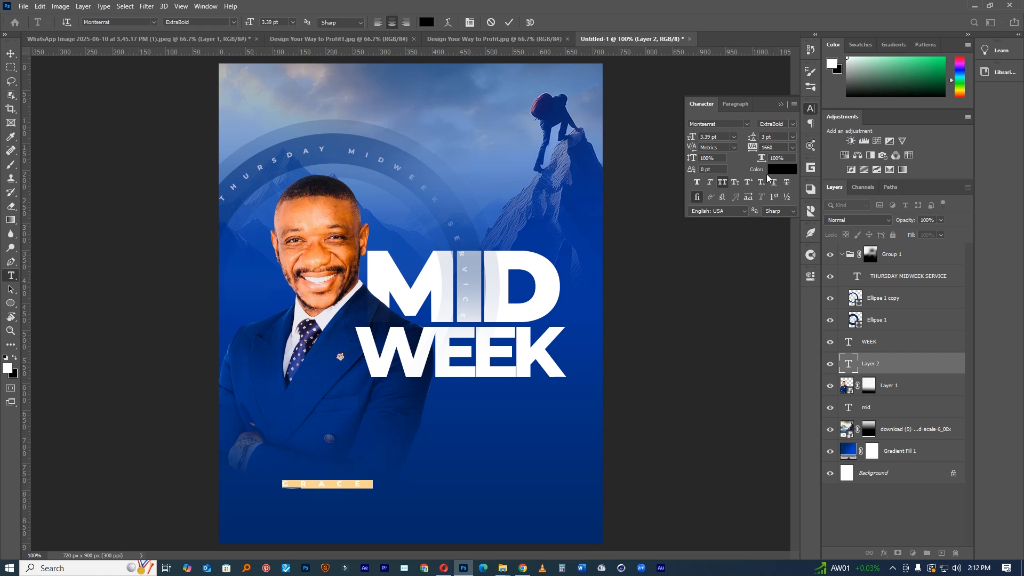
pyautogui.click(768, 170)
pyautogui.click(709, 272)
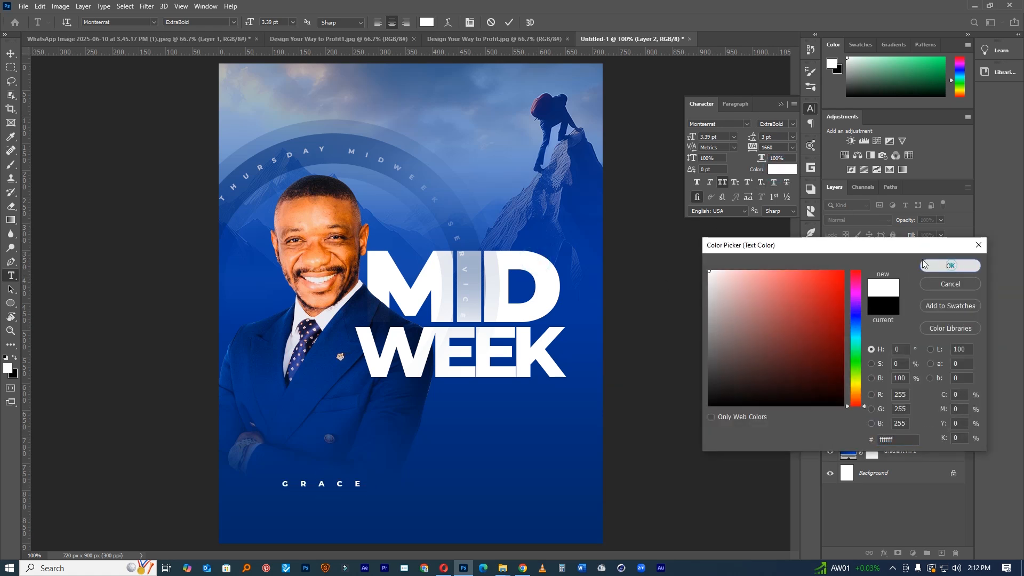
pyautogui.click(924, 264)
pyautogui.moveTo(752, 147); pyautogui.dragTo(695, 138)
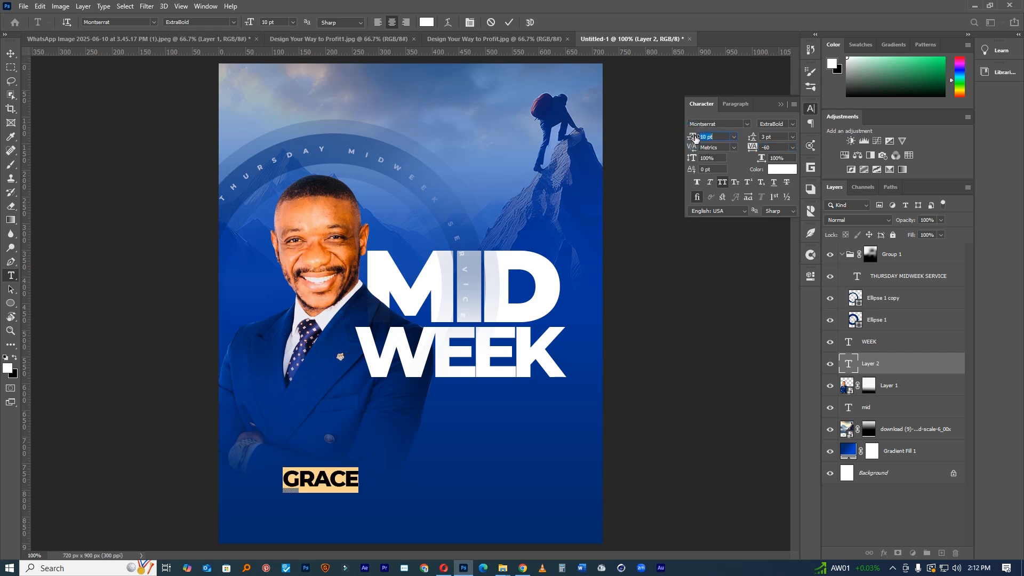
# Move the speaker's name up over the man's folded arms and commit the text.
pyautogui.moveTo(372, 471); pyautogui.dragTo(375, 425)
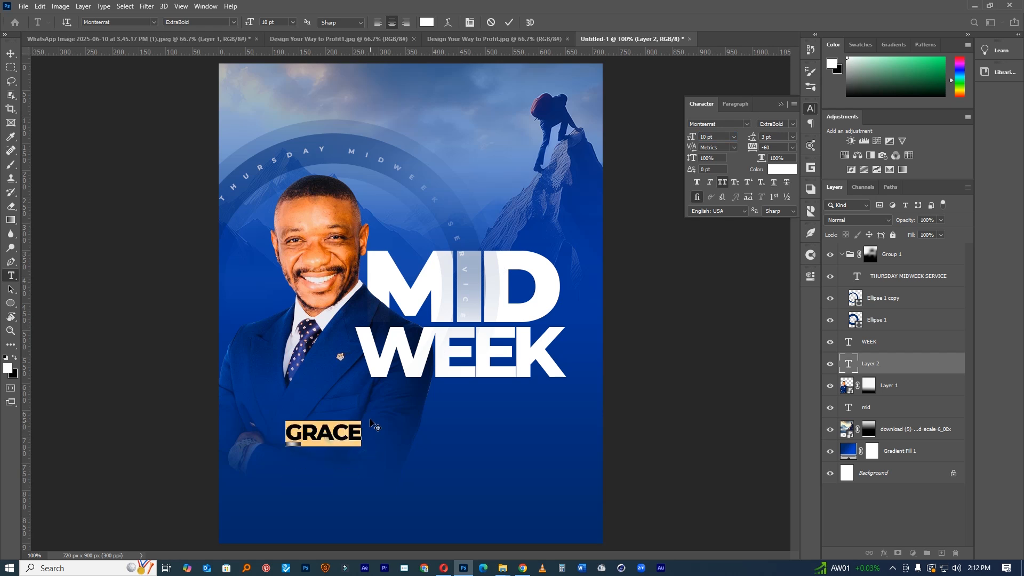
pyautogui.click(509, 22)
pyautogui.click(11, 53)
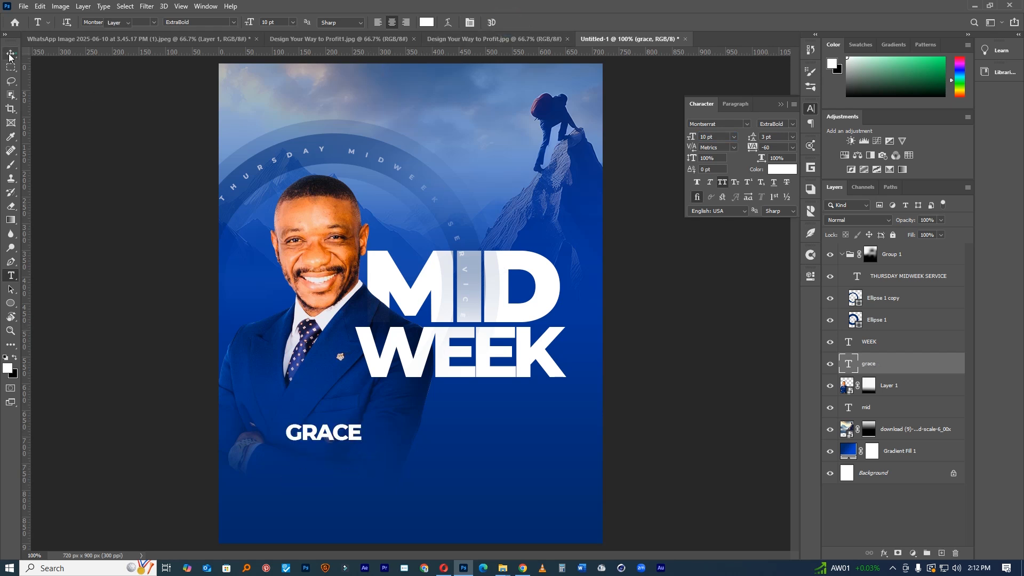
# Duplicate the speaker's name directly above itself and change the copy's text to APOSTLE.
pyautogui.moveTo(333, 430); pyautogui.dragTo(333, 408)
pyautogui.doubleClick(333, 408)
pyautogui.click(333, 409)
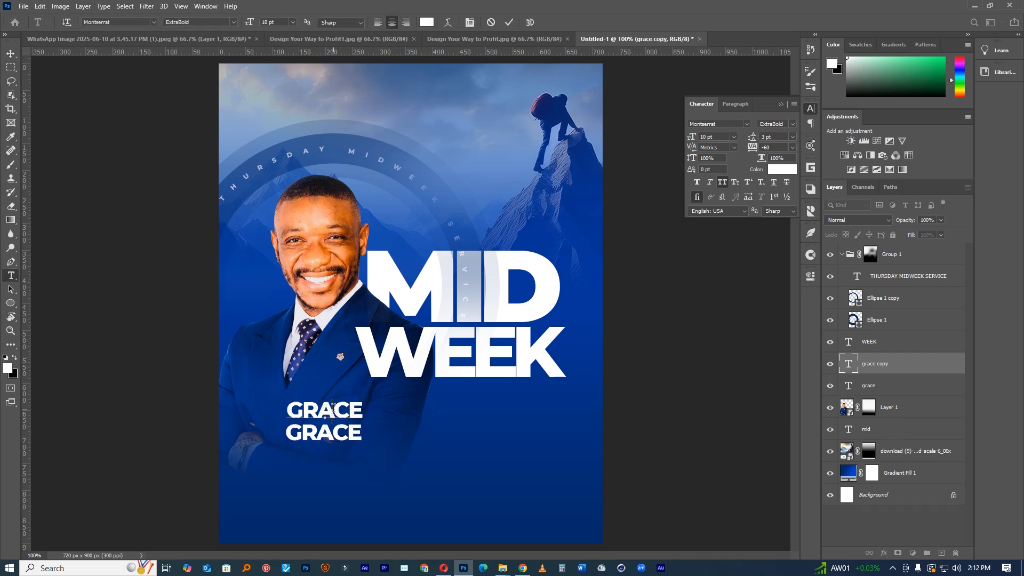
pyautogui.hotkey('ctrl', 'a')
pyautogui.write('APOSTLE')
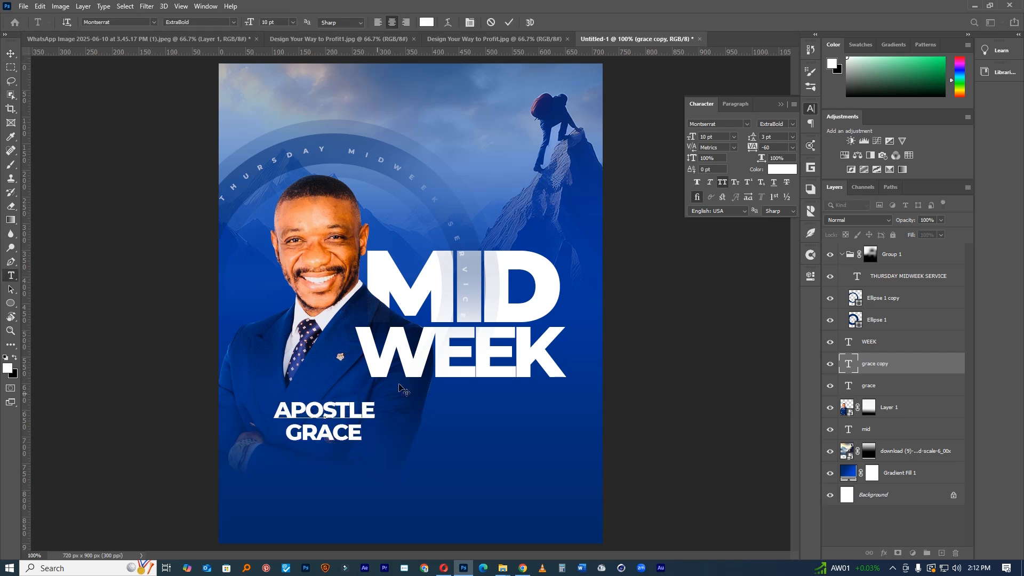
pyautogui.click(509, 22)
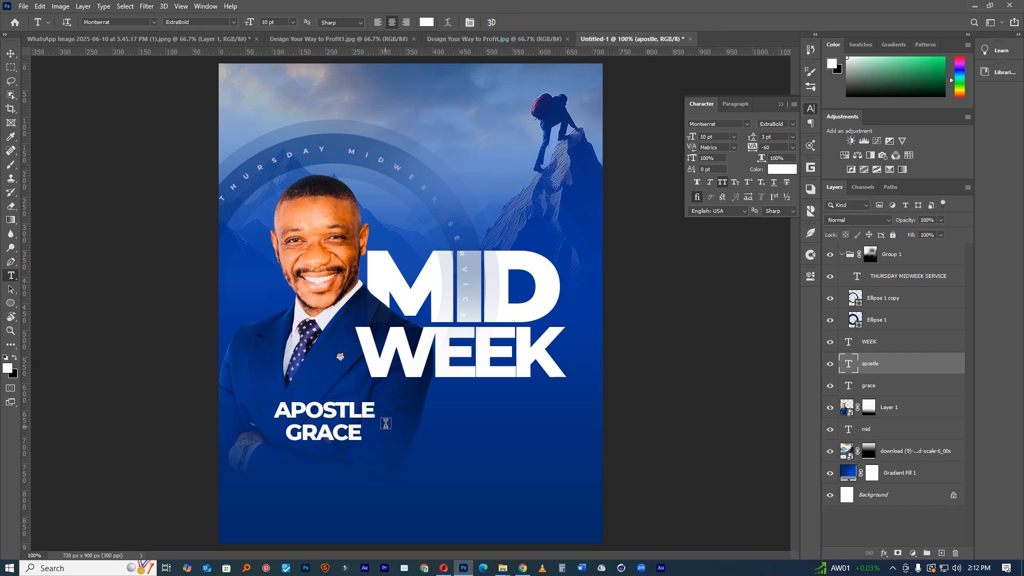
# Scale APOSTLE down to 6.16 pt and place it centred just above the speaker's name.
pyautogui.hotkey('ctrl', 't')
pyautogui.moveTo(375, 401); pyautogui.dragTo(327, 409)
pyautogui.click(527, 22)
# Duplicate APOSTLE above itself and change the copy's text to WITH, stacked tightly over the other lines.
pyautogui.doubleClick(326, 405)
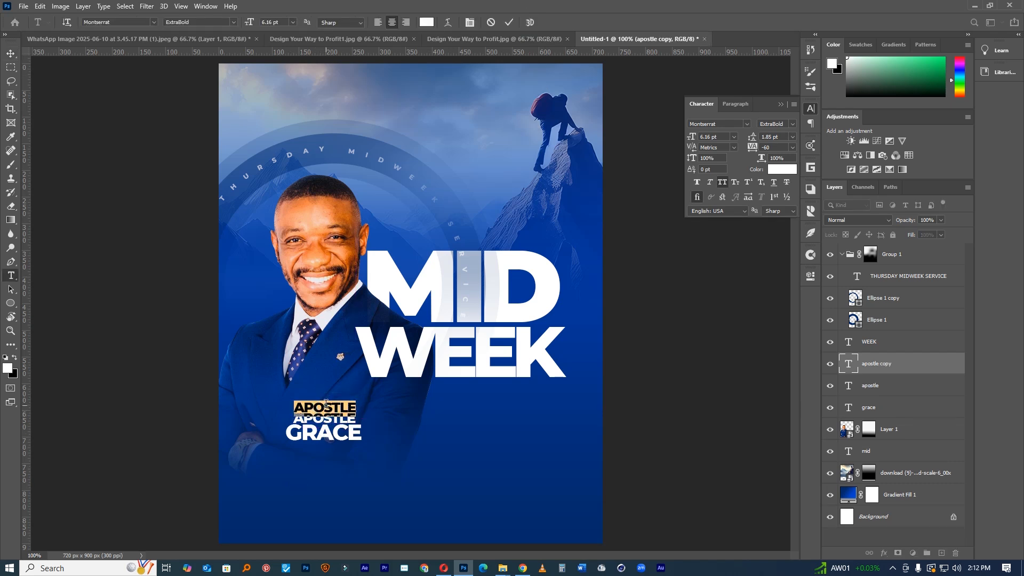
pyautogui.write('WITH')
pyautogui.moveTo(339, 434); pyautogui.dragTo(345, 439)
pyautogui.click(509, 22)
# Draw a white circle about 142 px wide and place it centred behind the three-line name text.
pyautogui.click(10, 304)
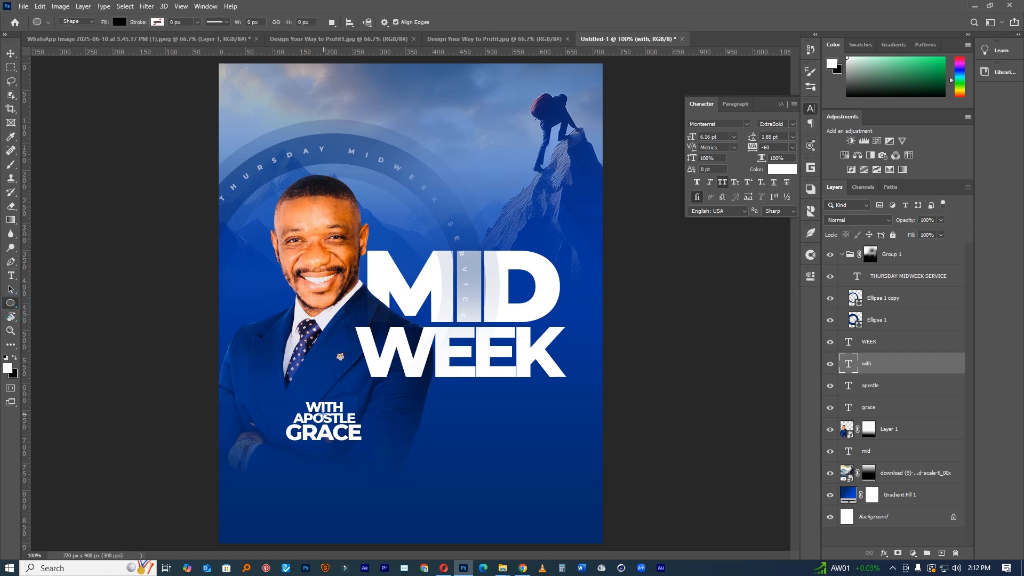
pyautogui.moveTo(320, 413); pyautogui.dragTo(400, 486)
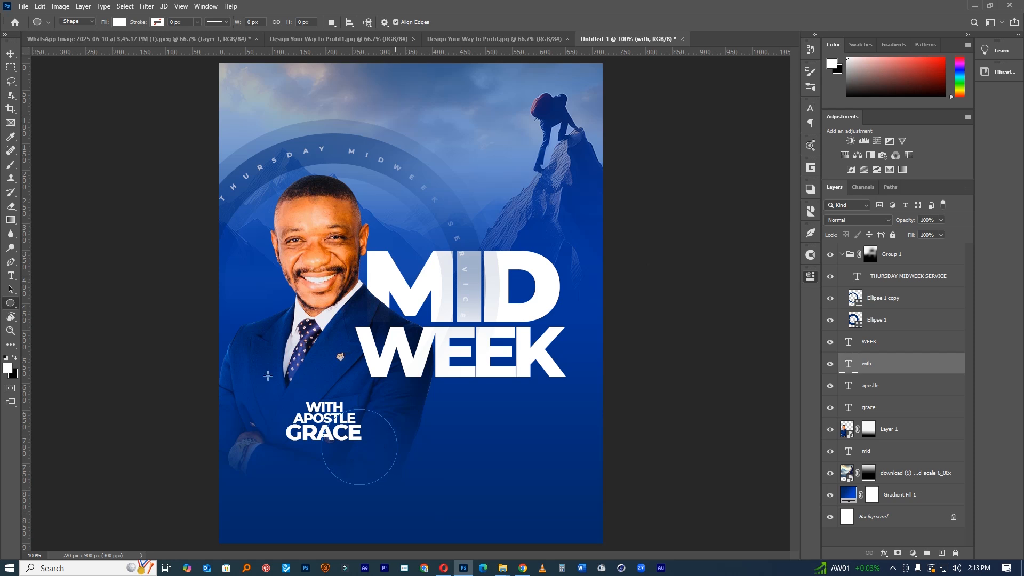
pyautogui.click(11, 53)
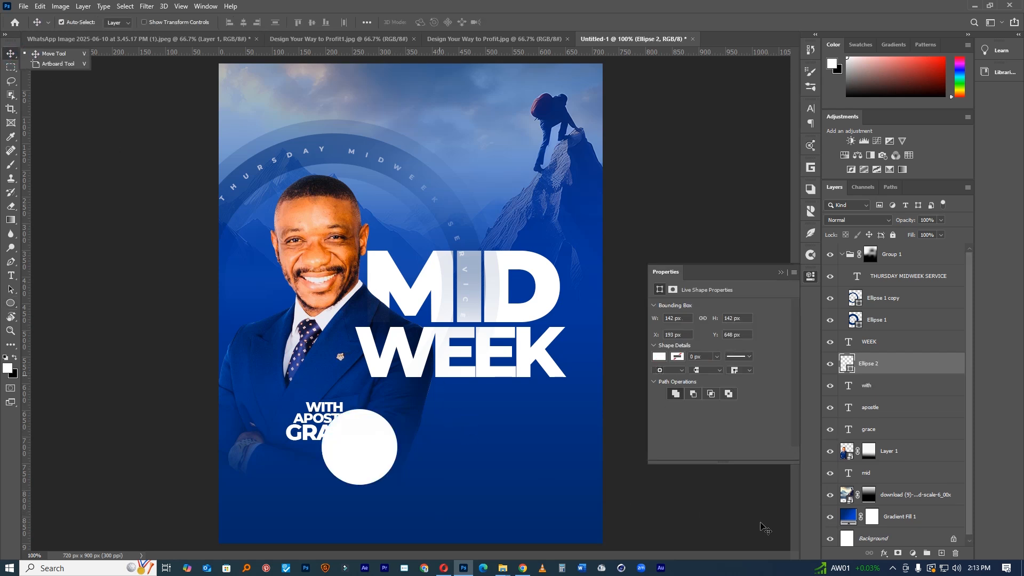
pyautogui.moveTo(421, 437); pyautogui.dragTo(387, 417)
pyautogui.moveTo(893, 355); pyautogui.dragTo(848, 432)
# Fill the circle with the dark blue 032d75 sampled from the lower background.
pyautogui.doubleClick(848, 430)
pyautogui.click(498, 429)
pyautogui.click(499, 462)
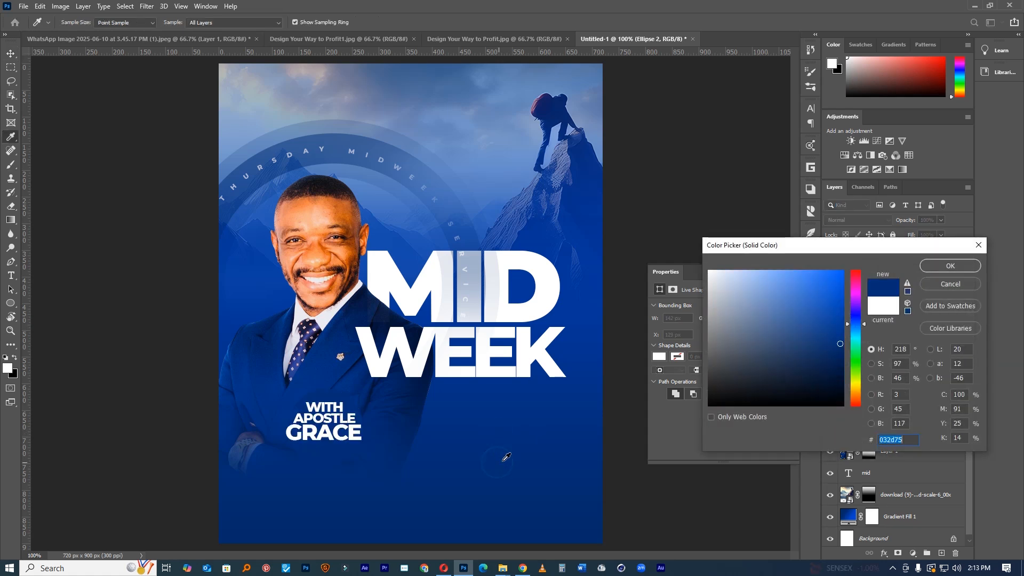
pyautogui.click(940, 265)
# Enlarge the circle behind the name text to about 117%, keeping it centred on the text.
pyautogui.hotkey('ctrl', 't')
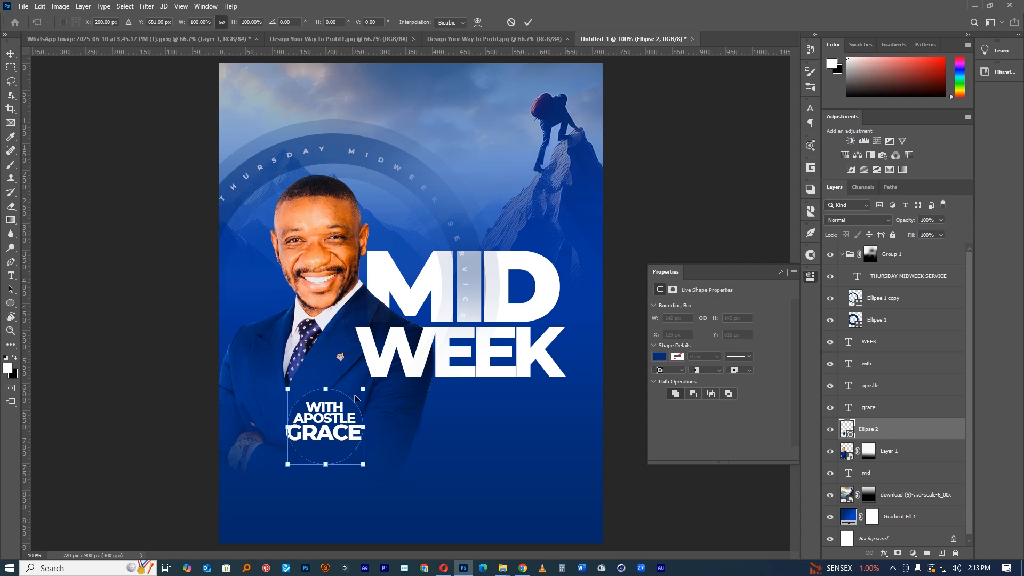
pyautogui.moveTo(366, 385); pyautogui.dragTo(354, 400)
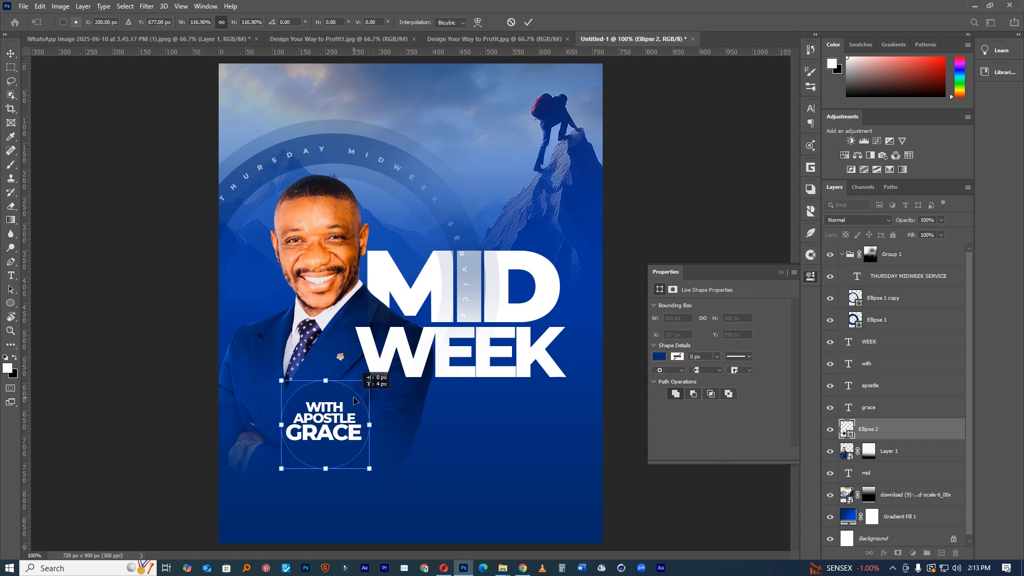
pyautogui.click(528, 22)
# Remove the circle's fill and give it a stroke of about 4.68 px.
pyautogui.click(660, 357)
pyautogui.click(665, 377)
pyautogui.click(724, 412)
pyautogui.click(717, 357)
pyautogui.moveTo(718, 368); pyautogui.dragTo(724, 370)
# Set the circle's stroke colour to dark blue 023183, sampled from the background below WEEK.
pyautogui.click(677, 356)
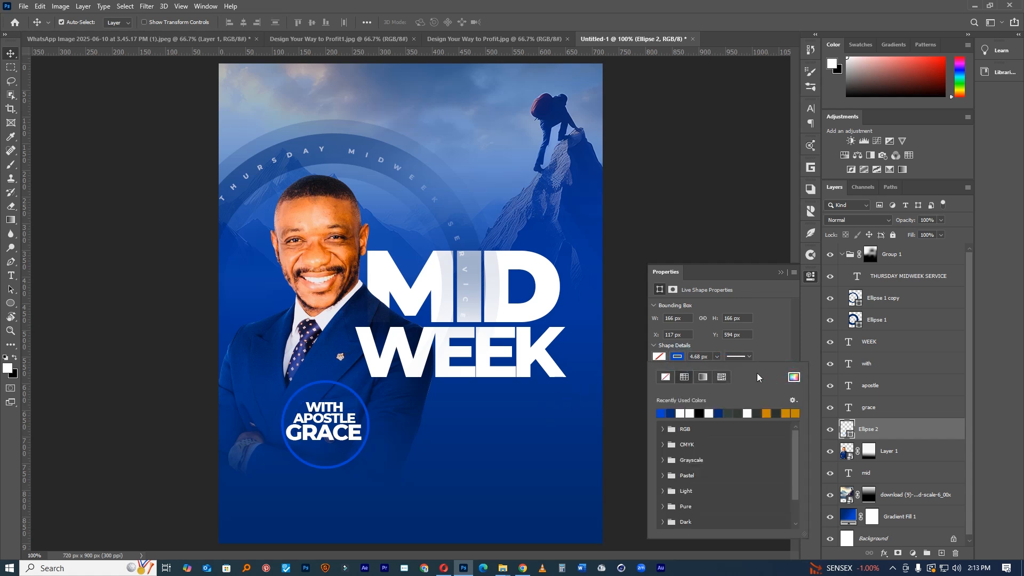
pyautogui.click(793, 378)
pyautogui.click(553, 396)
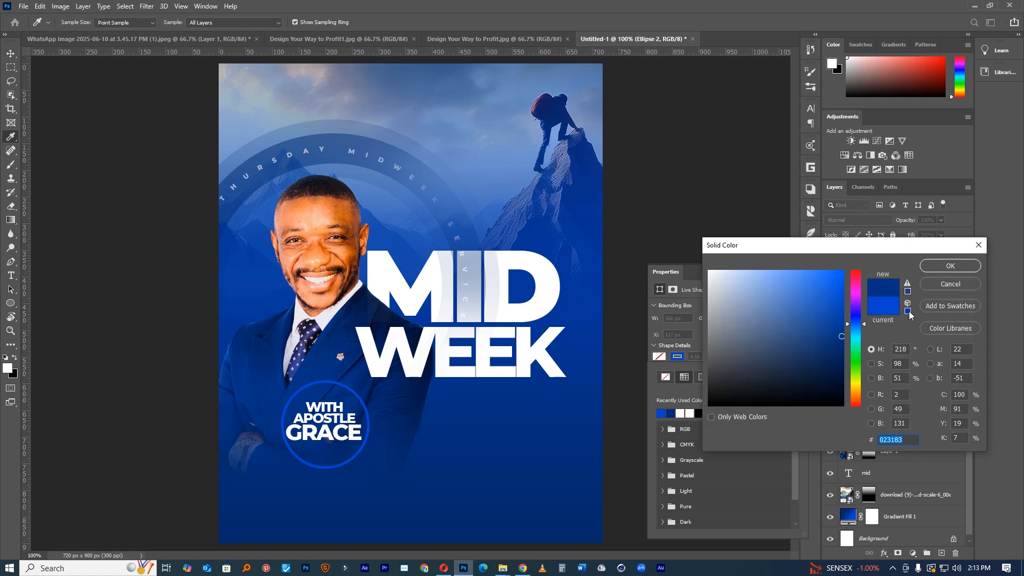
pyautogui.click(947, 266)
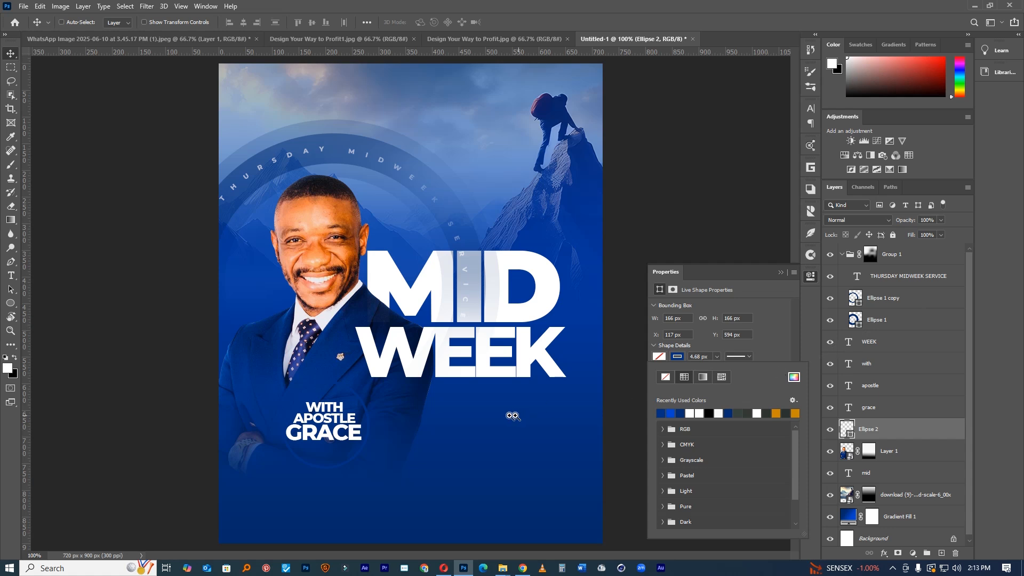
pyautogui.hotkey('ctrl', '-')
pyautogui.hotkey('ctrl', '+')
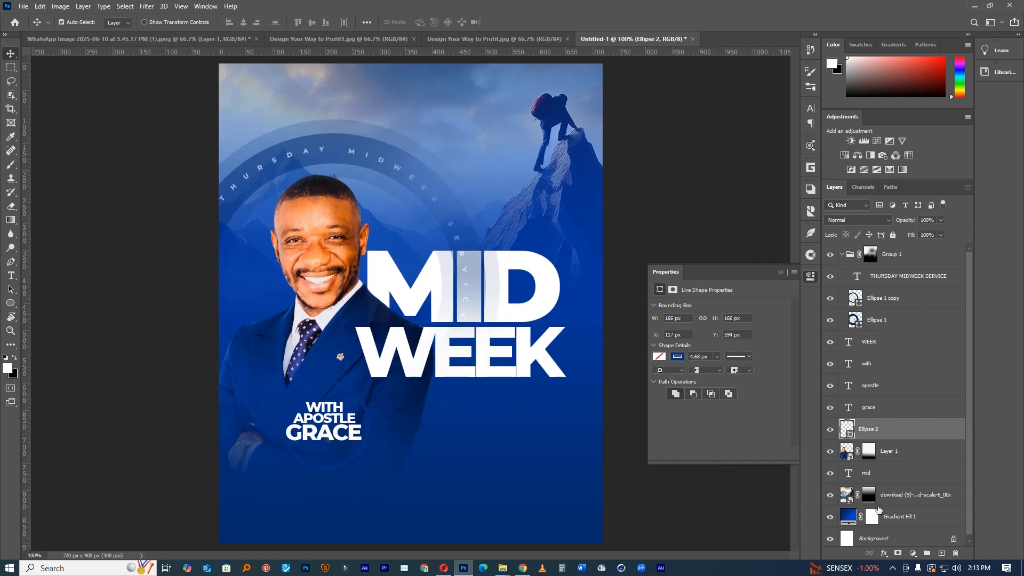
# Try to fade the circle outline with a linear gradient on an Ellipse 2 layer mask.
pyautogui.click(899, 555)
pyautogui.click(11, 220)
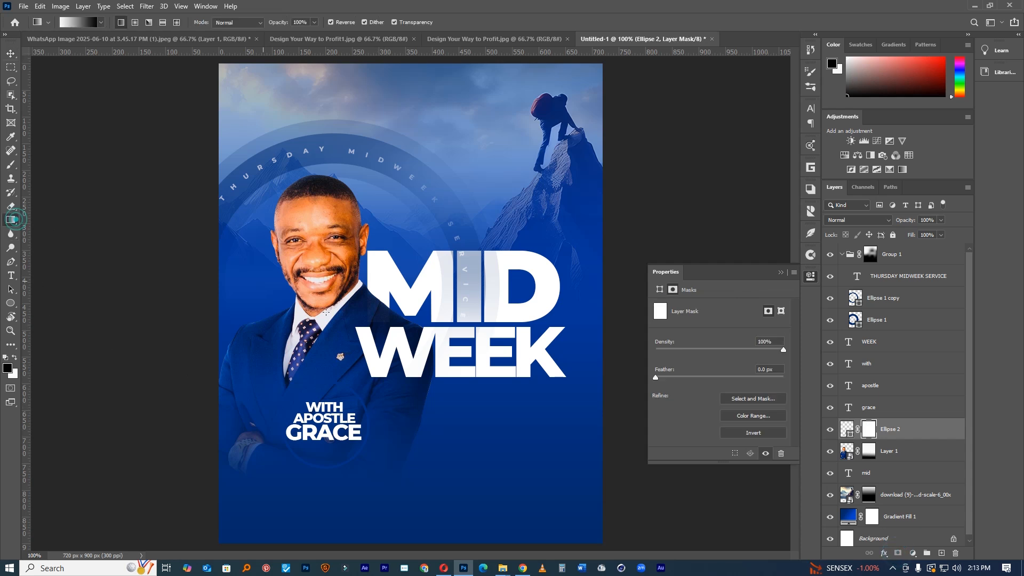
pyautogui.moveTo(327, 408); pyautogui.dragTo(291, 427)
pyautogui.hotkey('ctrl', 'z')
pyautogui.hotkey('ctrl', 'z')
pyautogui.moveTo(862, 429); pyautogui.dragTo(954, 553)
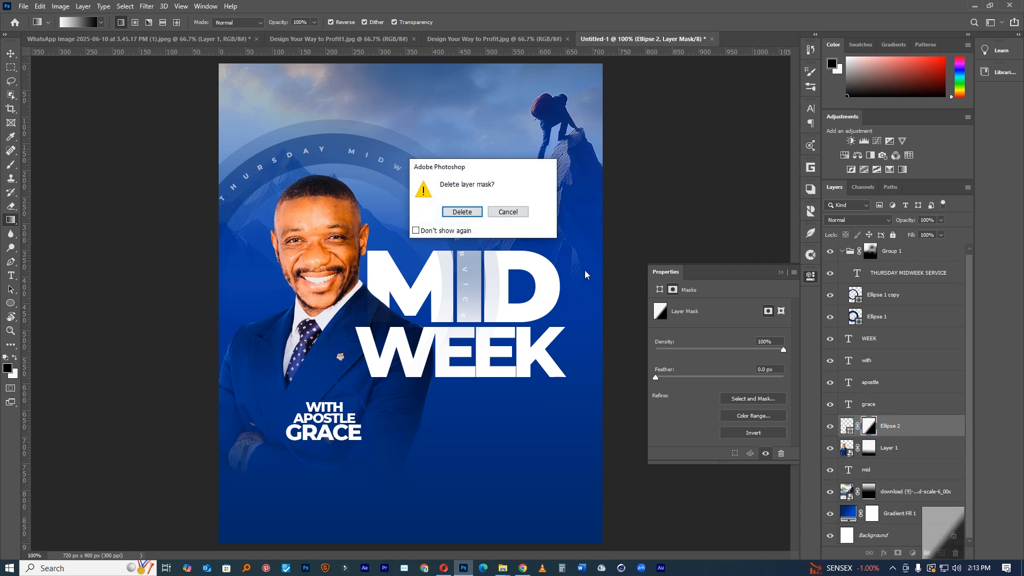
pyautogui.click(511, 213)
pyautogui.hotkey('ctrl', 'z')
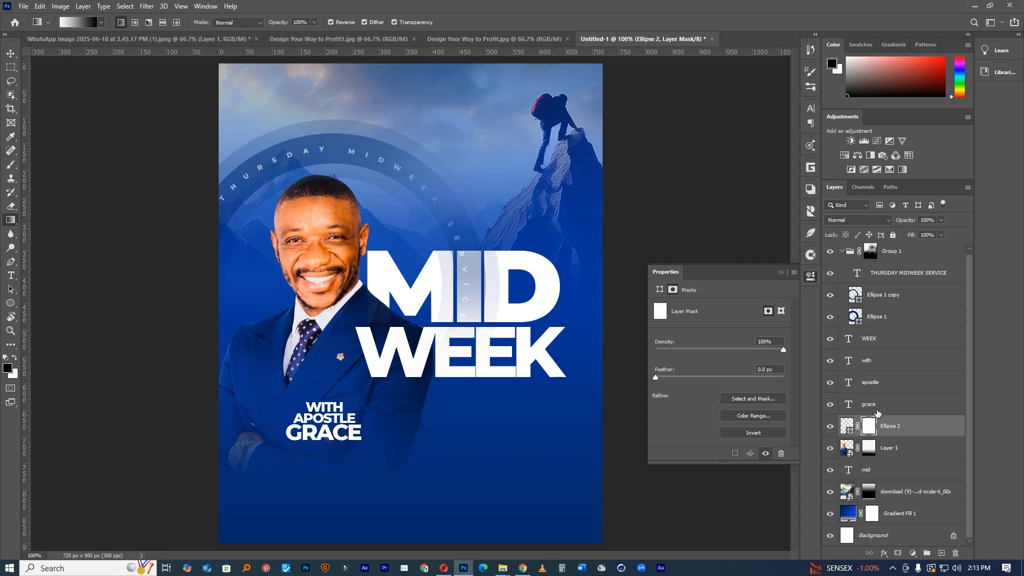
pyautogui.hotkey('ctrl', 'z')
# Move the three name text layers and Ellipse 2 above Group 1 and group them as Name.
pyautogui.press('v')
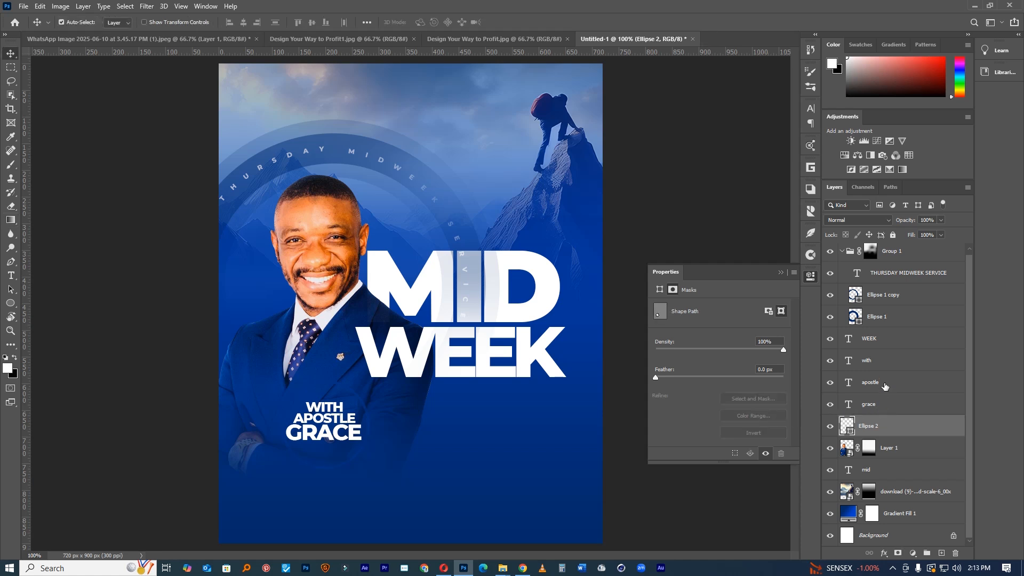
pyautogui.keyDown('shift'); pyautogui.click(900, 369); pyautogui.keyUp('shift')
pyautogui.moveTo(903, 373); pyautogui.dragTo(891, 246)
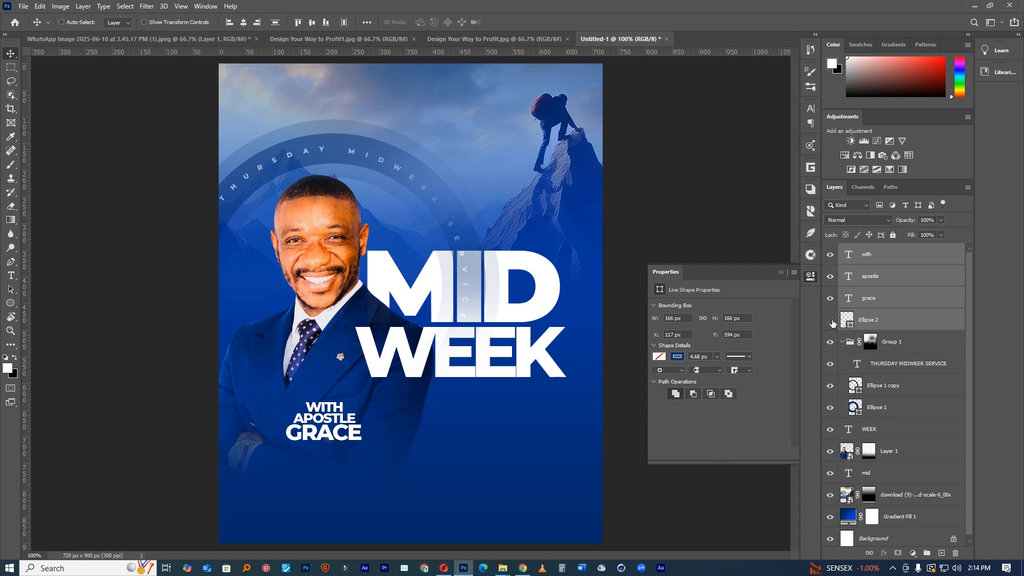
pyautogui.hotkey('ctrl', 'g')
pyautogui.doubleClick(872, 249)
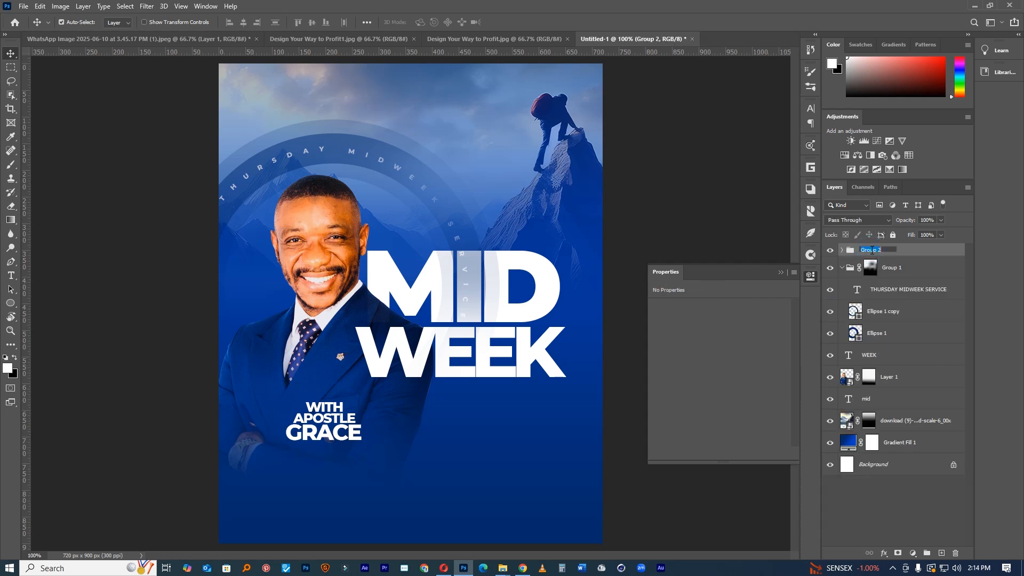
pyautogui.write('Name')
pyautogui.press('Return')
# Group the mountain image layer and Gradient Fill 1 under the name Bckground edits.
pyautogui.click(884, 420)
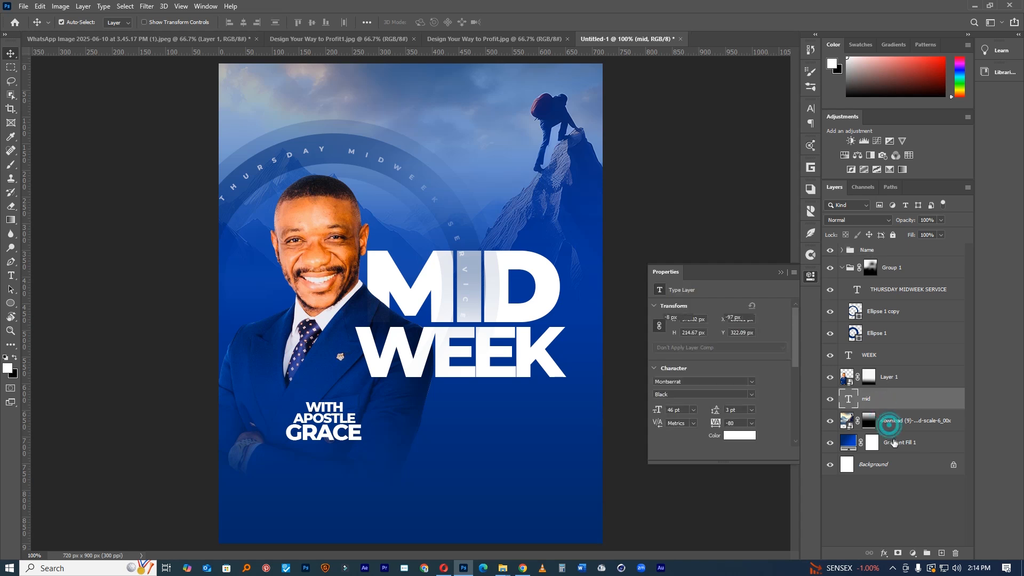
pyautogui.keyDown('shift'); pyautogui.click(896, 444); pyautogui.keyUp('shift')
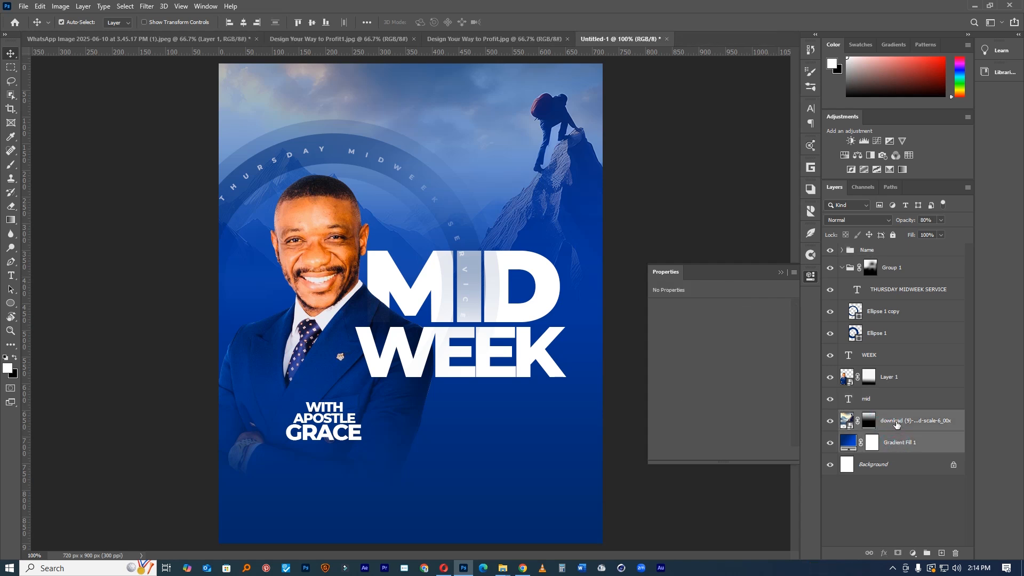
pyautogui.doubleClick(896, 422)
pyautogui.write('1')
pyautogui.press('Return')
pyautogui.hotkey('ctrl', 'g')
pyautogui.doubleClick(871, 417)
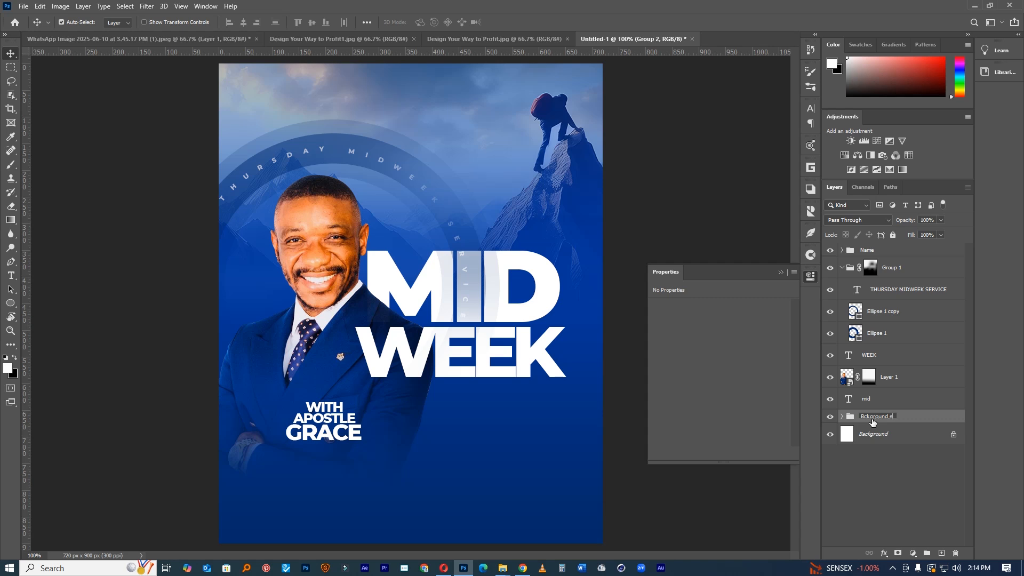
pyautogui.write('Bckground edits')
pyautogui.press('Return')
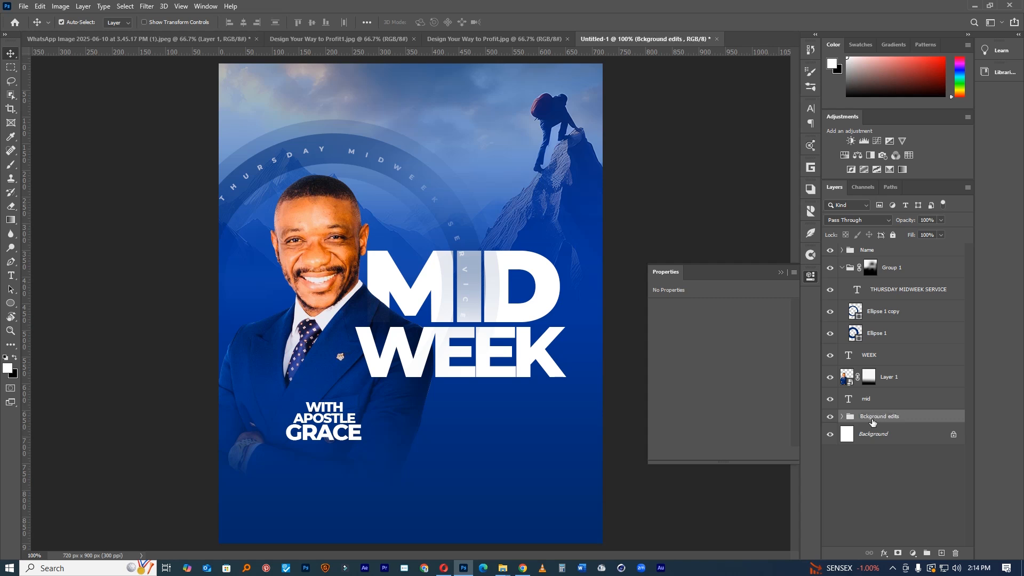
# Correct the spelling of the background group's name to Background edits.
pyautogui.doubleClick(867, 417)
pyautogui.click(866, 417)
pyautogui.write('a')
pyautogui.click(912, 419)
# Group the mid, Layer 1 and WEEK layers under the name Image and main infor.
pyautogui.click(896, 399)
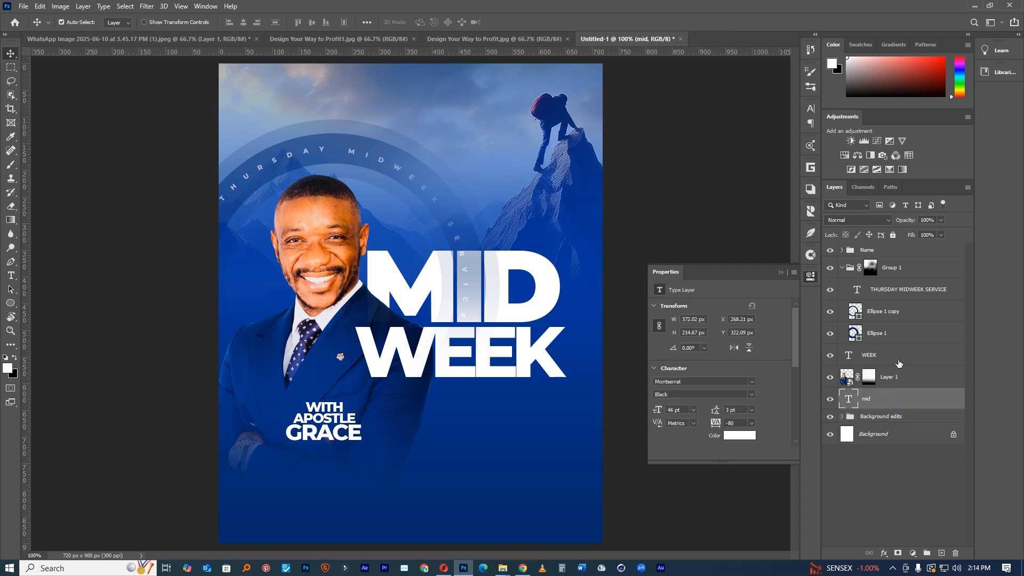
pyautogui.keyDown('shift'); pyautogui.click(898, 363); pyautogui.keyUp('shift')
pyautogui.hotkey('ctrl', 'g')
pyautogui.doubleClick(870, 351)
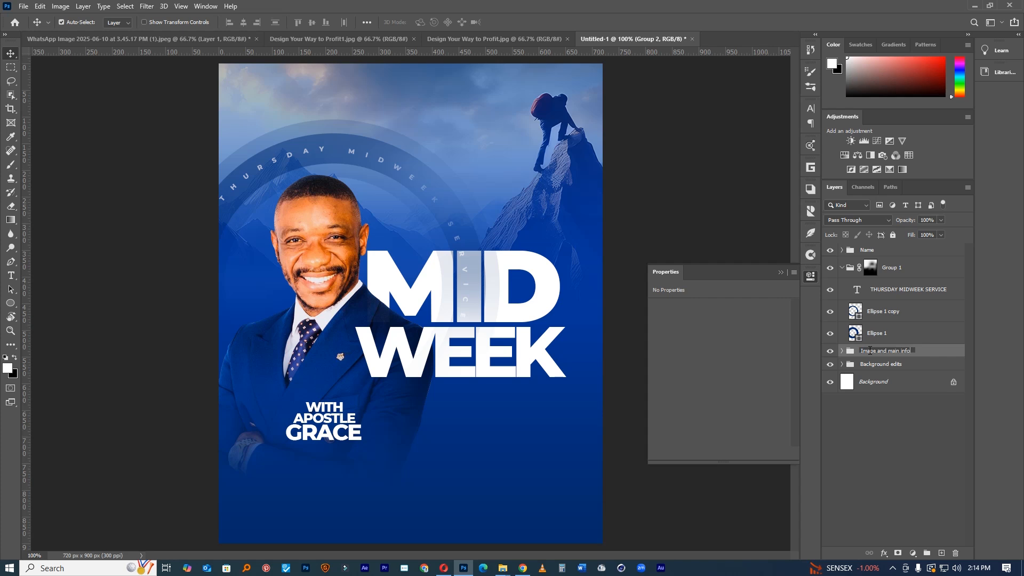
pyautogui.press('Return')
# Collapse Group 1, which holds the rings and curved text, and rename it Shape.
pyautogui.click(894, 333)
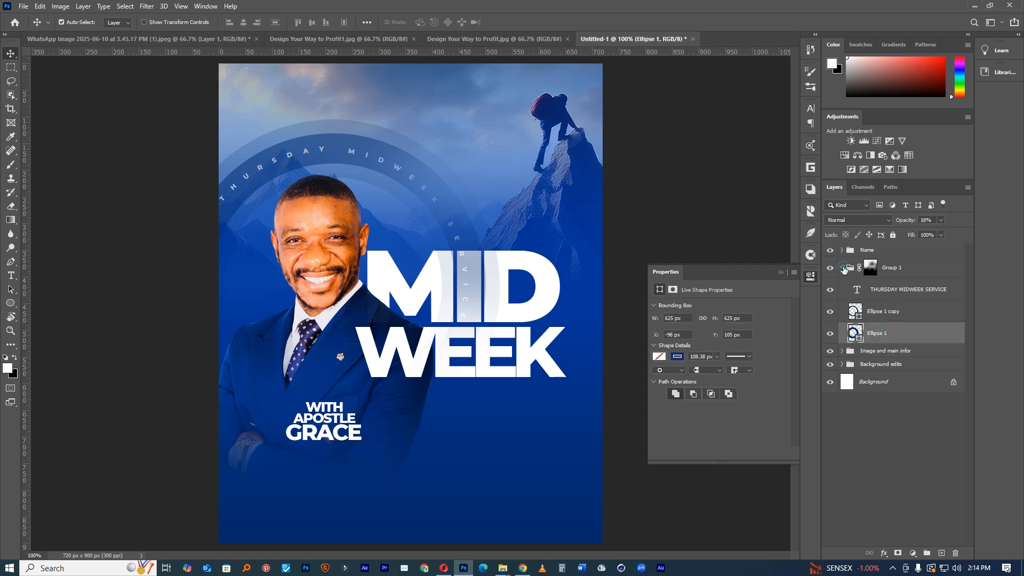
pyautogui.click(843, 268)
pyautogui.doubleClick(894, 268)
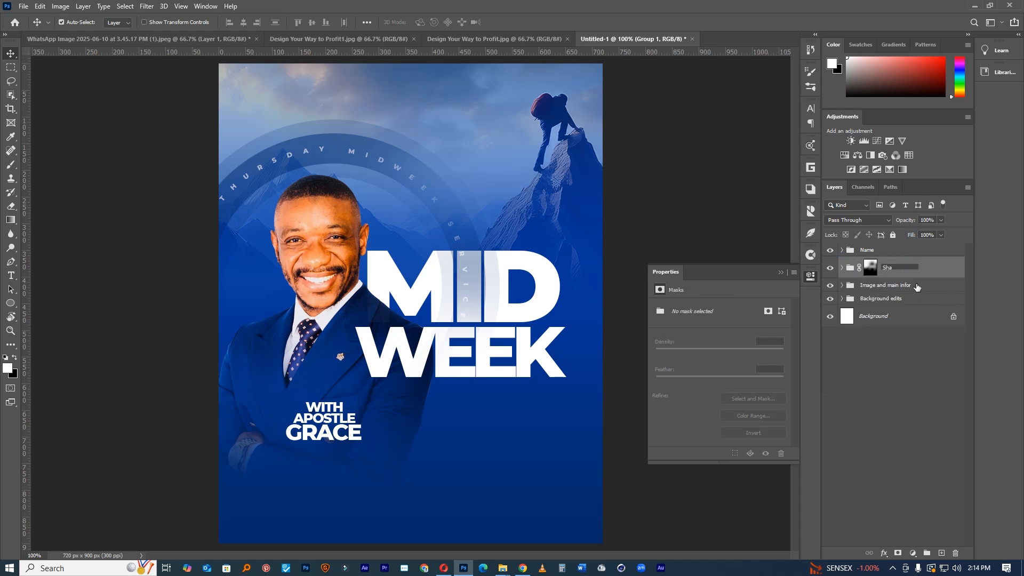
pyautogui.write('Shape')
pyautogui.press('Return')
pyautogui.hotkey('ctrl', '-')
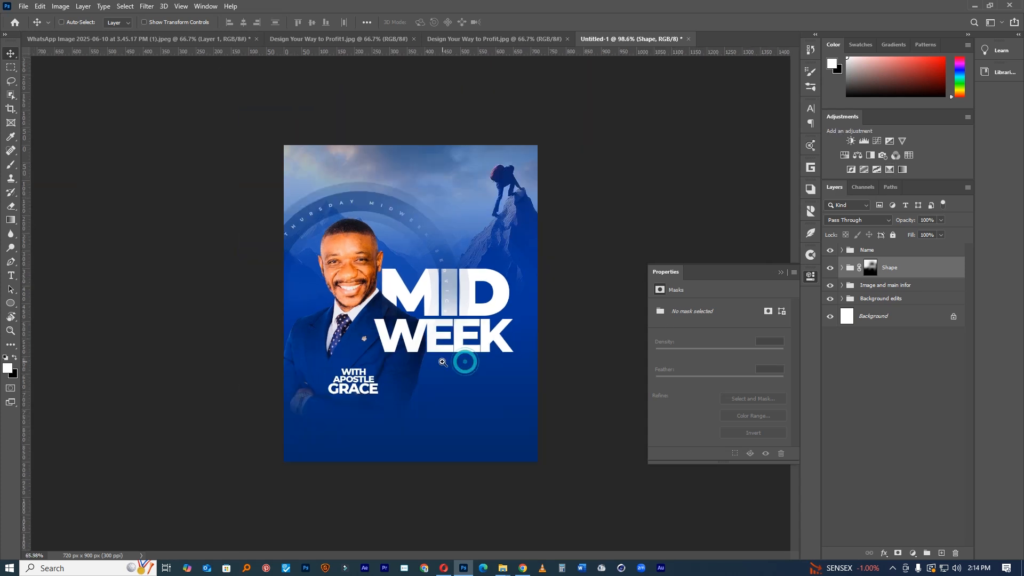
pyautogui.hotkey('ctrl', '+')
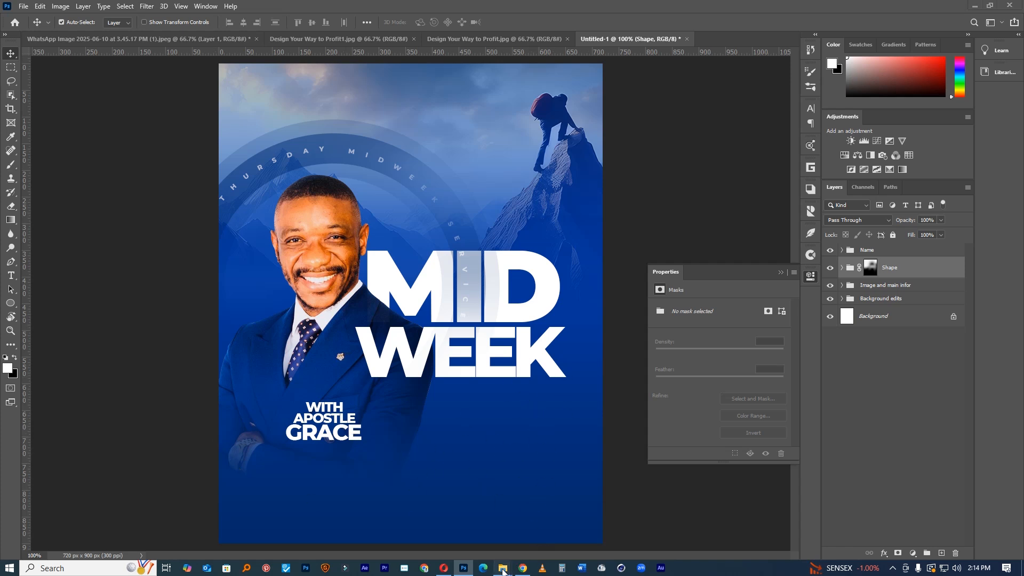
# Switch to File Explorer and open the IMAGES folder on Local Disk (D:).
pyautogui.moveTo(502, 568)
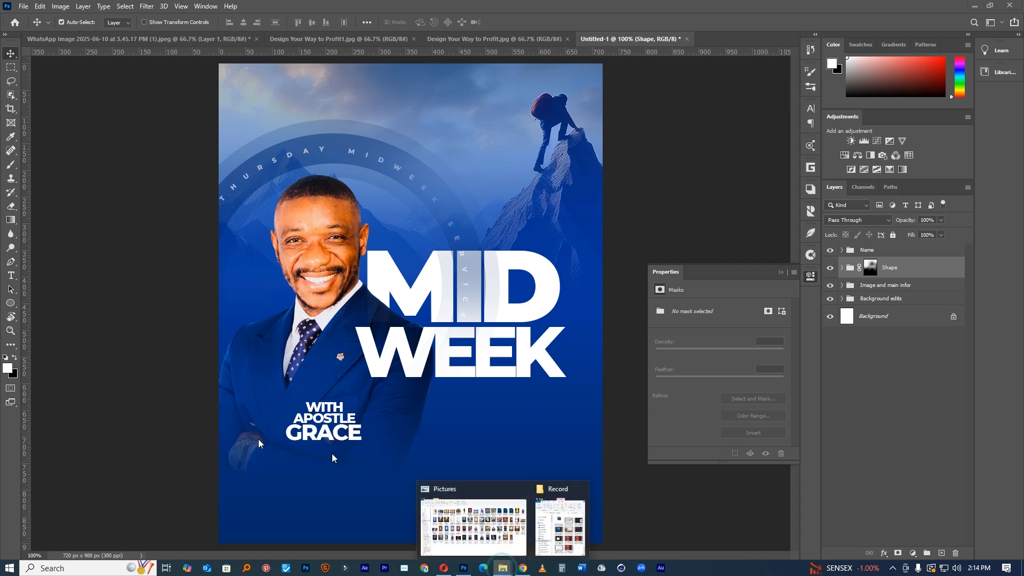
pyautogui.click(468, 534)
pyautogui.scroll(-6, 22, 341)
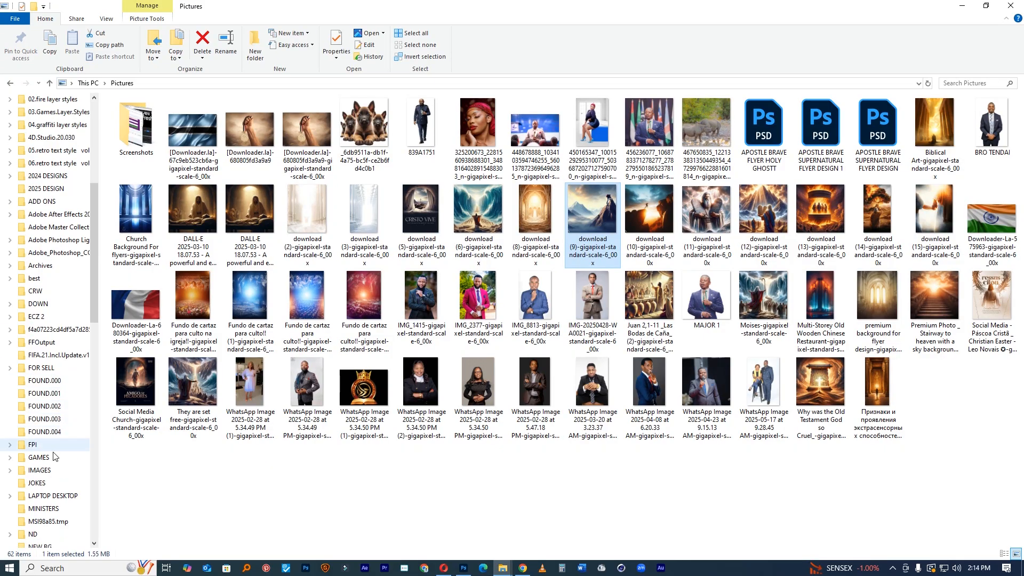
pyautogui.click(53, 474)
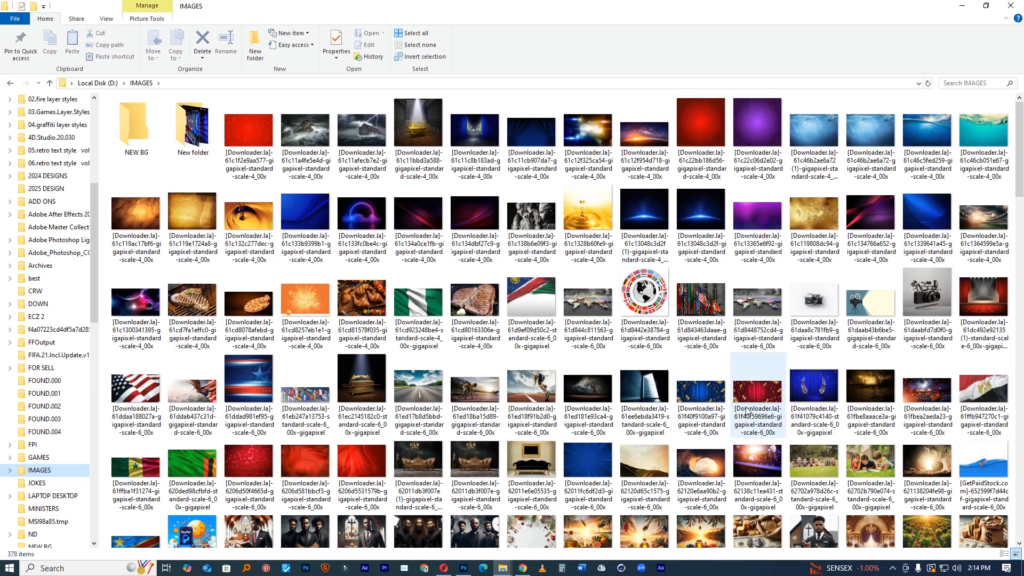
# Browse through the pictures in the IMAGES folder for a suitable background texture.
pyautogui.scroll(-1, 771, 357)
pyautogui.scroll(1, 771, 357)
pyautogui.scroll(-3, 771, 363)
pyautogui.scroll(-10, 771, 364)
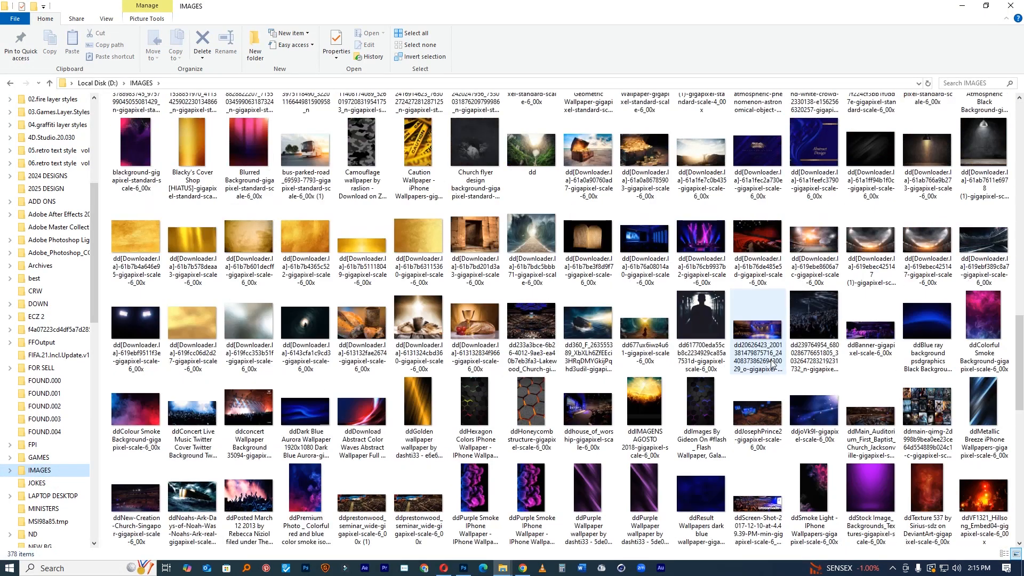
pyautogui.scroll(-5, 771, 364)
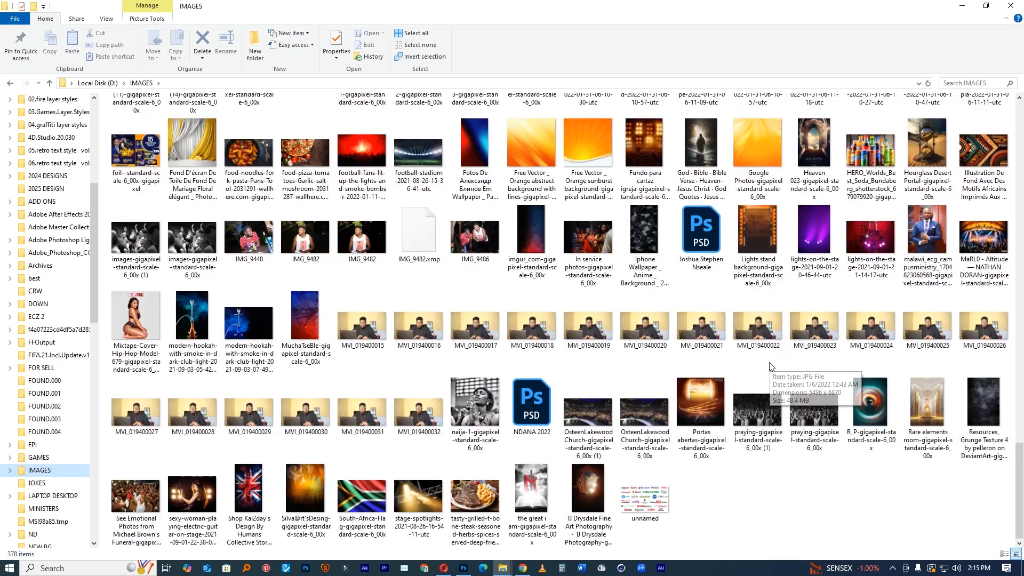
pyautogui.scroll(-9, 69, 420)
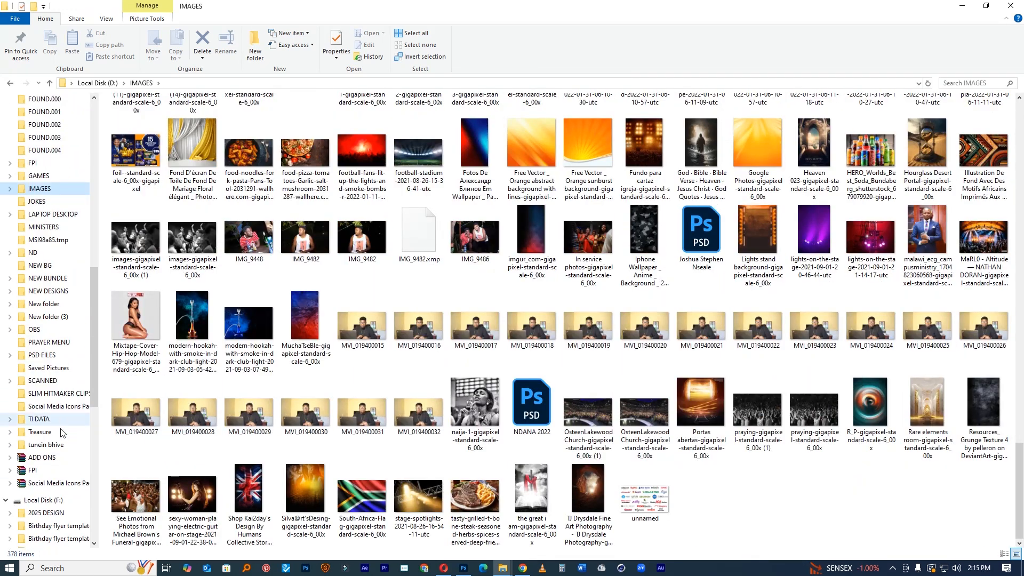
# Open the BAKCGROUNDS folder on Local Disk (G:) and look through its pictures for a background texture.
pyautogui.scroll(-1, 46, 472)
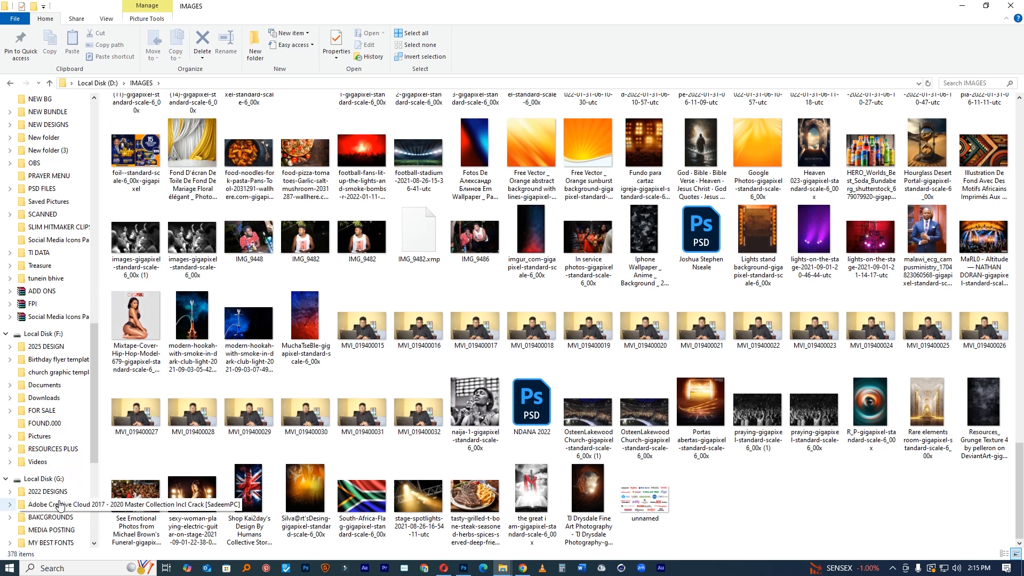
pyautogui.click(50, 517)
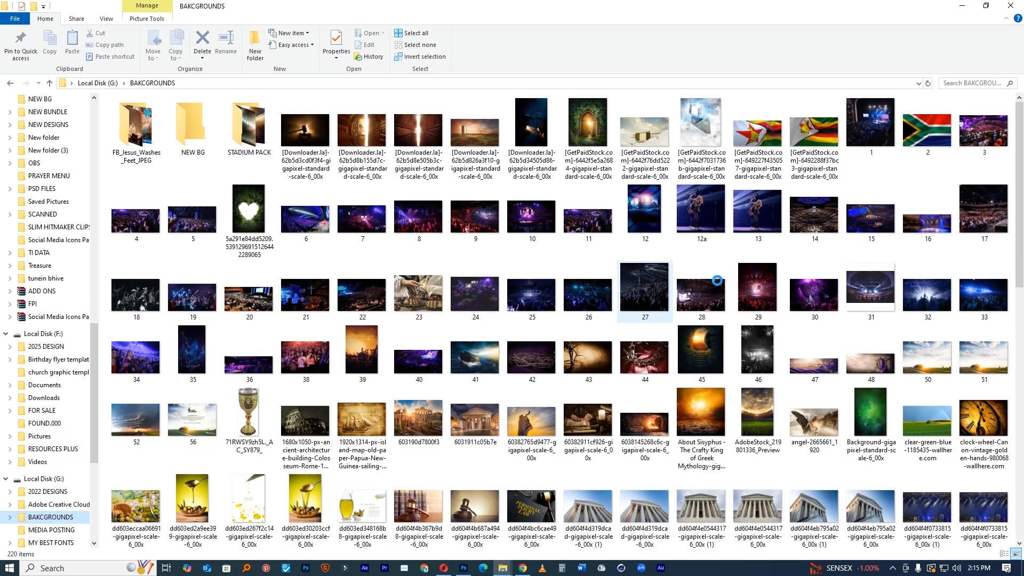
pyautogui.scroll(-3, 587, 223)
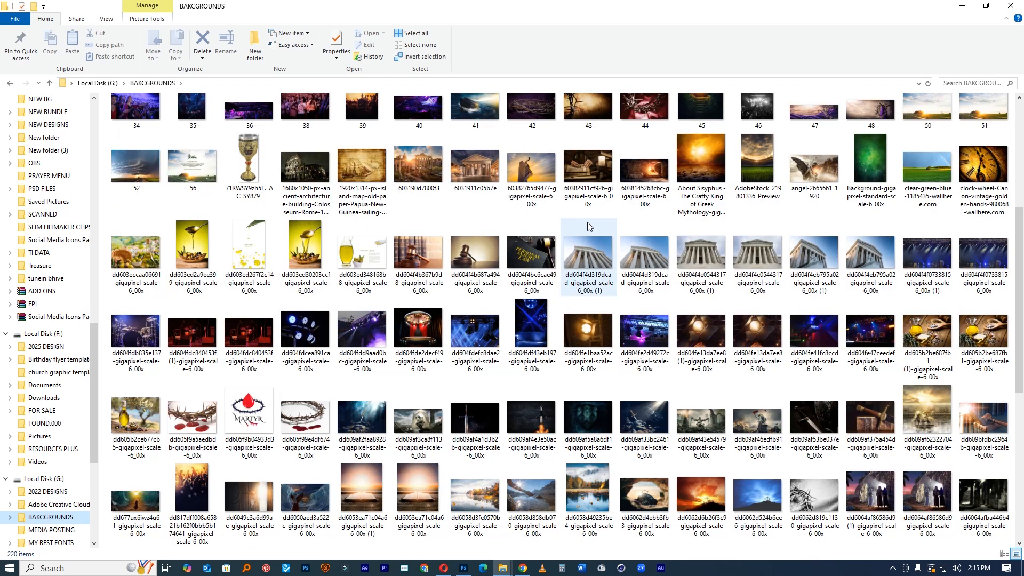
pyautogui.scroll(-5, 587, 226)
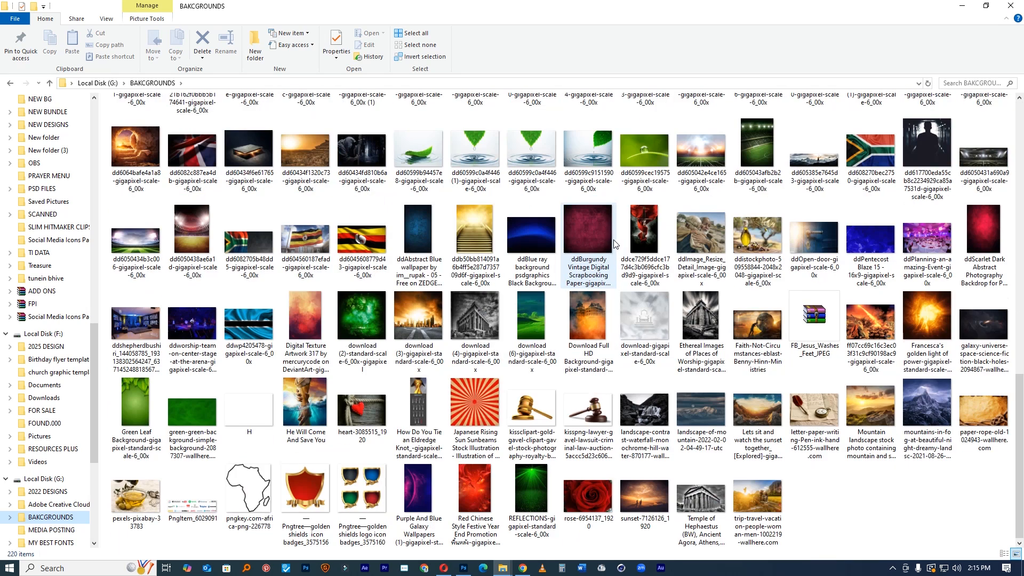
pyautogui.scroll(10, 625, 266)
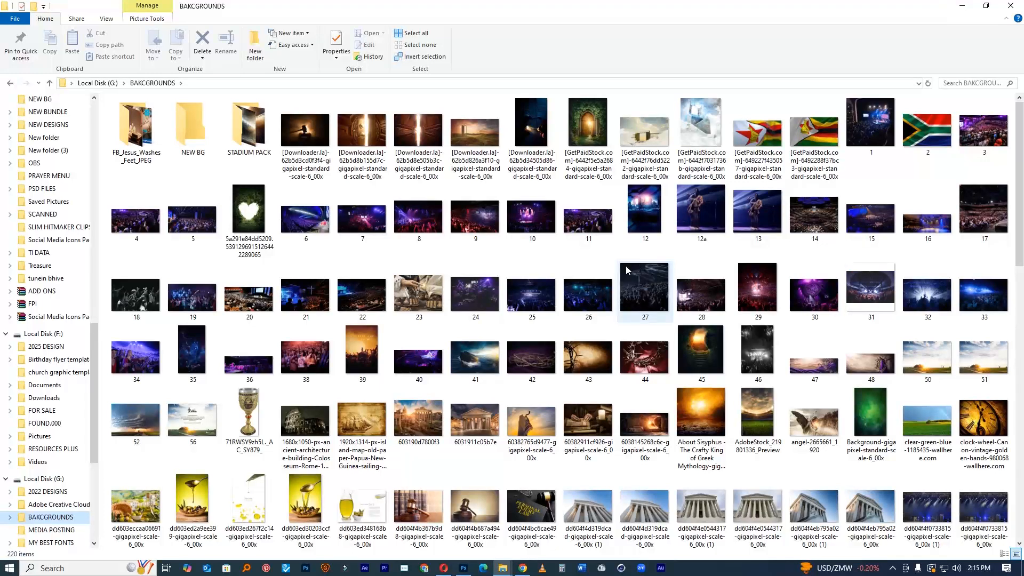
pyautogui.scroll(4, 32, 480)
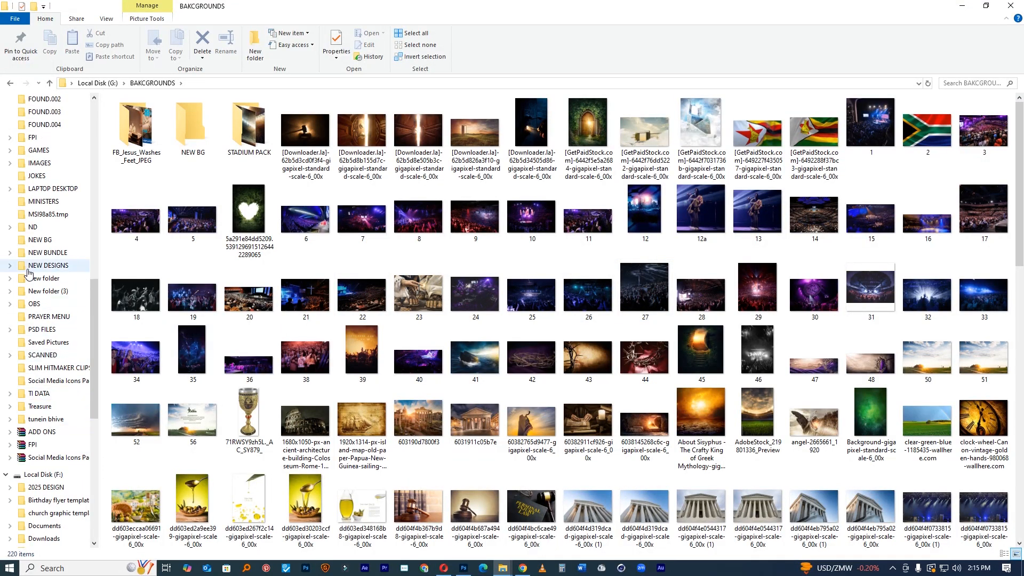
# Return to the IMAGES folder on Local Disk (D:) and place the blue wave image into the Photoshop flyer.
pyautogui.scroll(1, 37, 245)
pyautogui.click(38, 176)
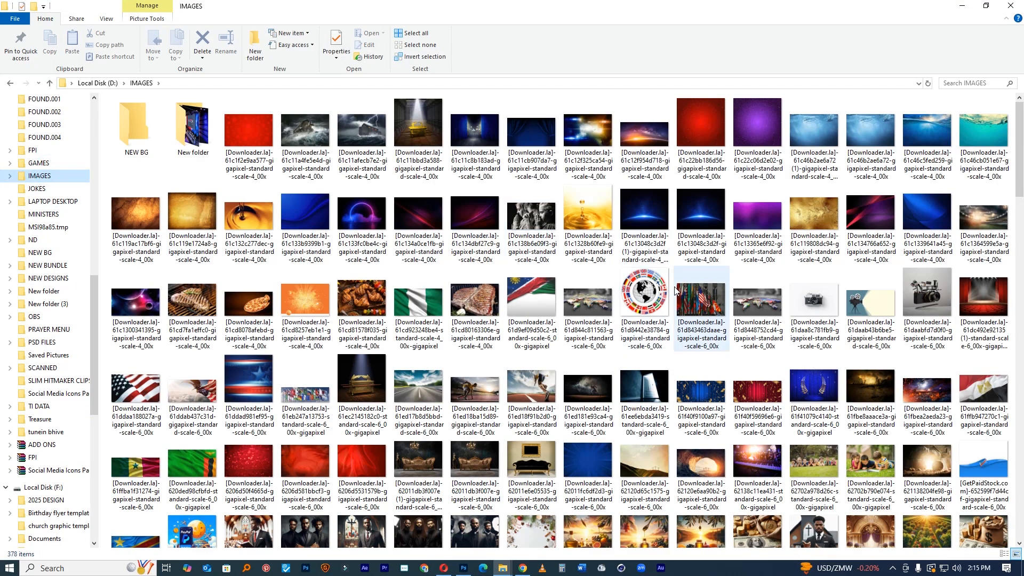
pyautogui.click(304, 213)
pyautogui.moveTo(324, 243); pyautogui.dragTo(462, 567)
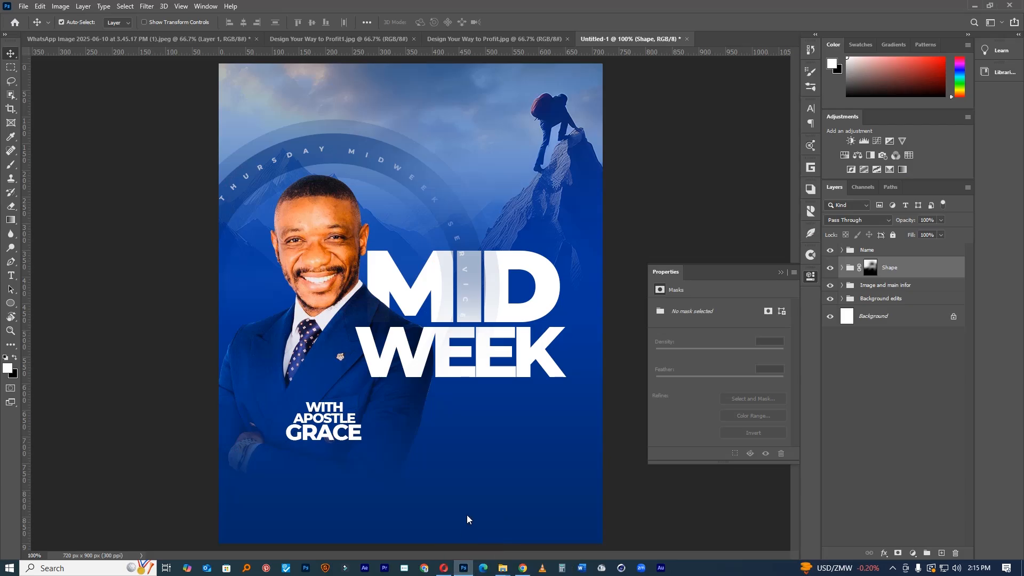
pyautogui.scroll(-4, 498, 380)
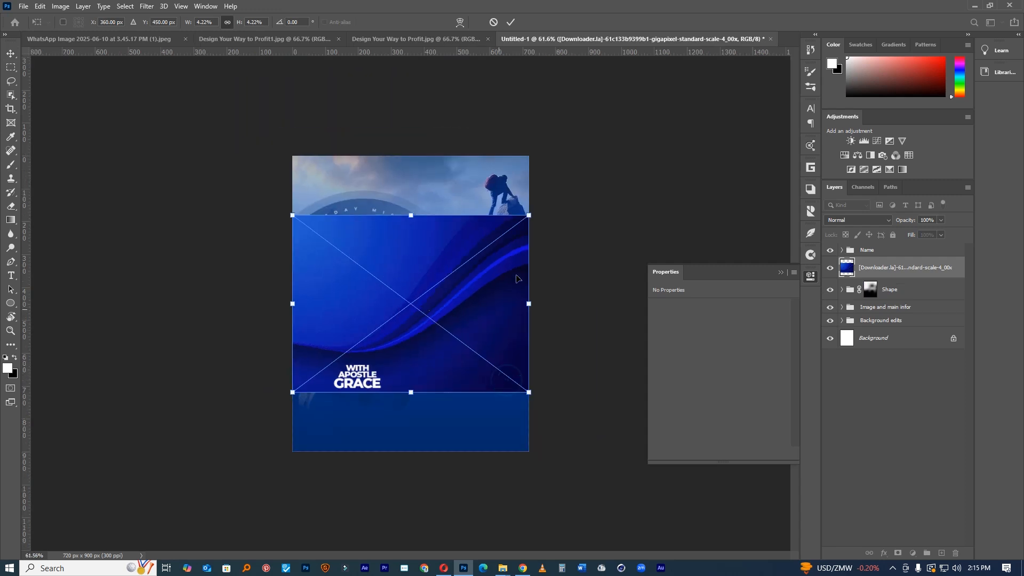
# Enlarge the blue wave image to about 984 px wide over the flyer's lower part and move its layer below the Image and main infor group.
pyautogui.moveTo(528, 216); pyautogui.dragTo(558, 192)
pyautogui.moveTo(488, 251); pyautogui.dragTo(506, 338)
pyautogui.moveTo(554, 222); pyautogui.dragTo(578, 247)
pyautogui.moveTo(902, 273); pyautogui.dragTo(895, 315)
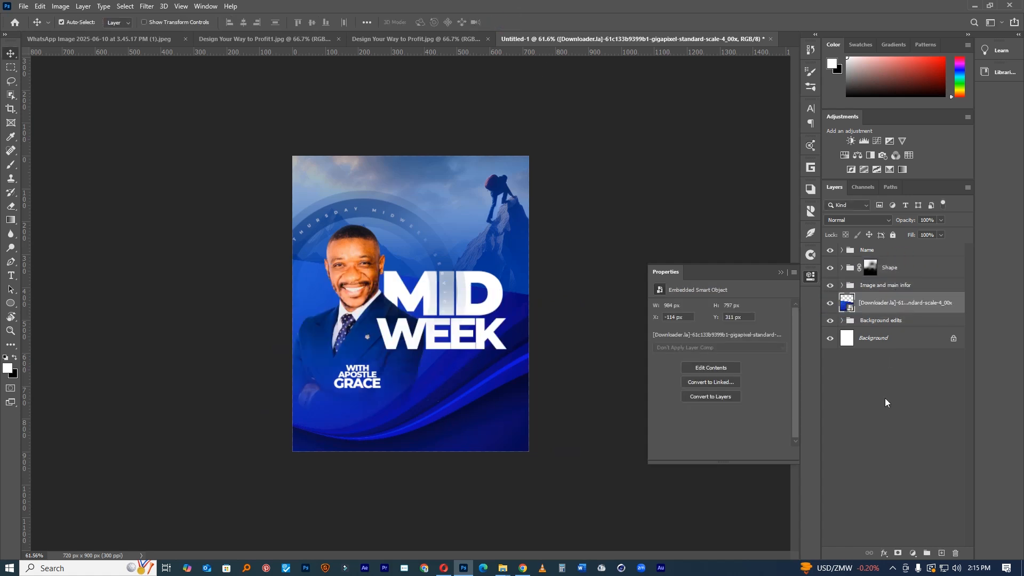
# Add a layer mask to the blue wave image and set its blend mode to Luminosity.
pyautogui.click(897, 552)
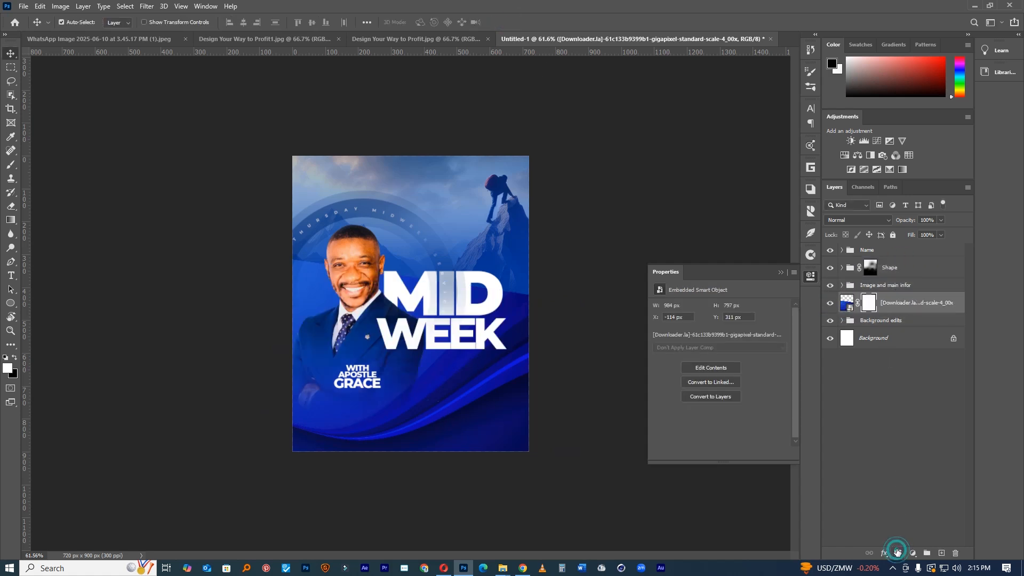
pyautogui.click(857, 220)
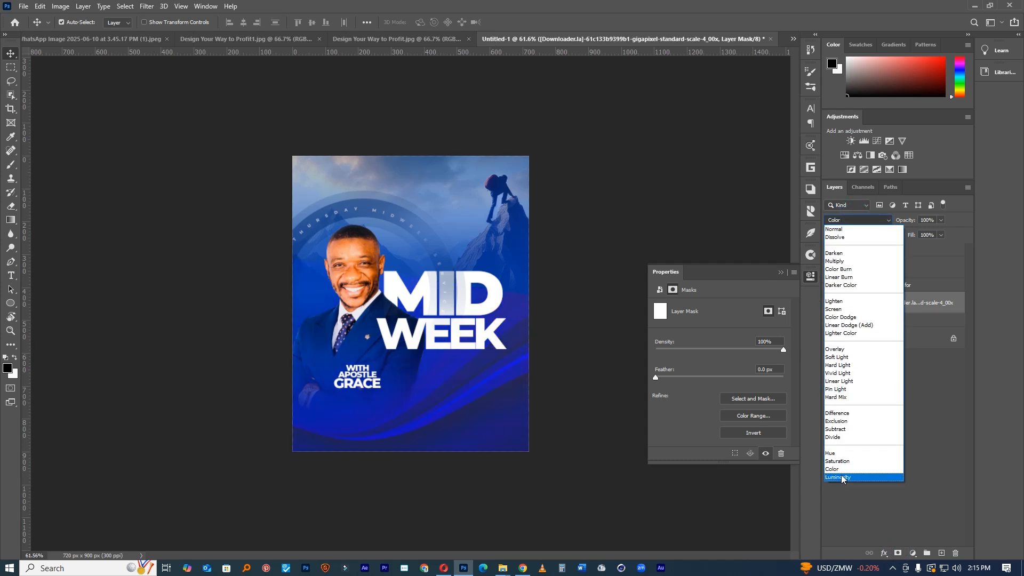
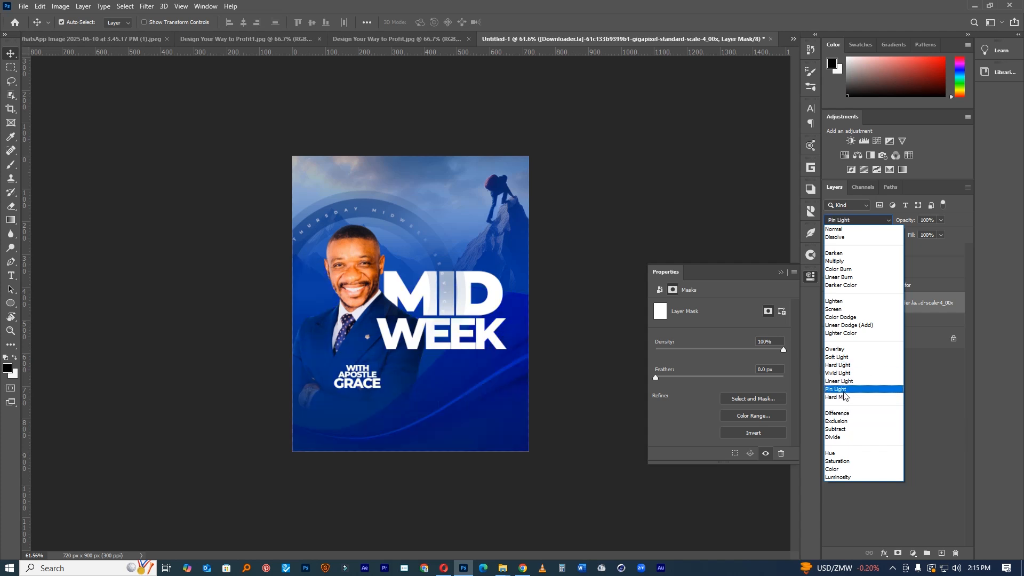
pyautogui.click(841, 477)
# Fade the wave image upward with a black-to-white gradient on its mask, keeping only the flyer's lower part visible.
pyautogui.click(17, 221)
pyautogui.moveTo(528, 480); pyautogui.dragTo(474, 409)
pyautogui.moveTo(435, 457); pyautogui.dragTo(411, 326)
pyautogui.hotkey('ctrl', '+')
pyautogui.hotkey('ctrl', '+')
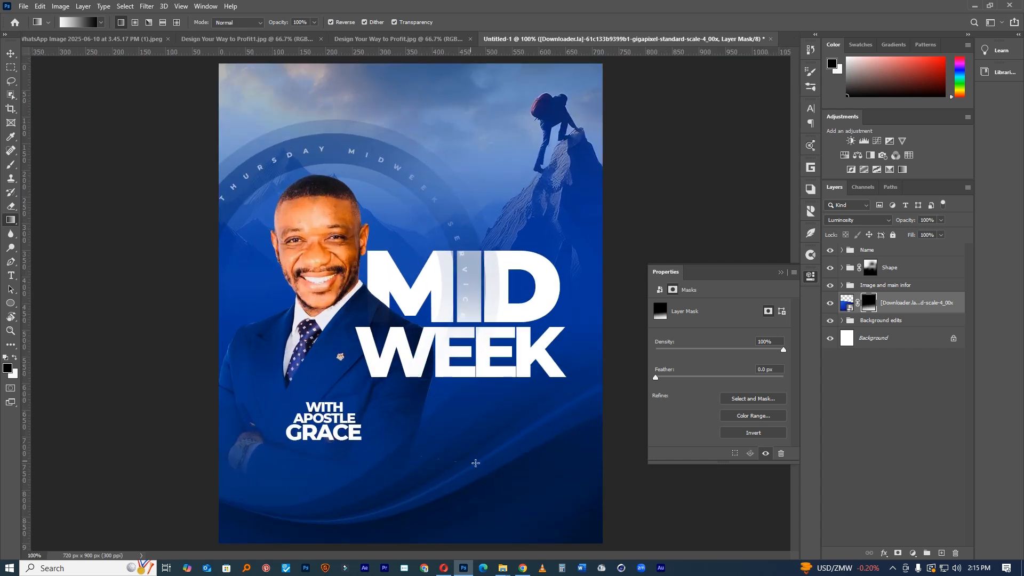
# Retouch the wave image's mask around the man and the headline with a large soft eraser, swapping the foreground and background colours.
pyautogui.press('e')
pyautogui.moveTo(335, 303)
pyautogui.mouseDown()
pyautogui.moveTo(358, 322)
pyautogui.moveTo(442, 330)
pyautogui.mouseUp()
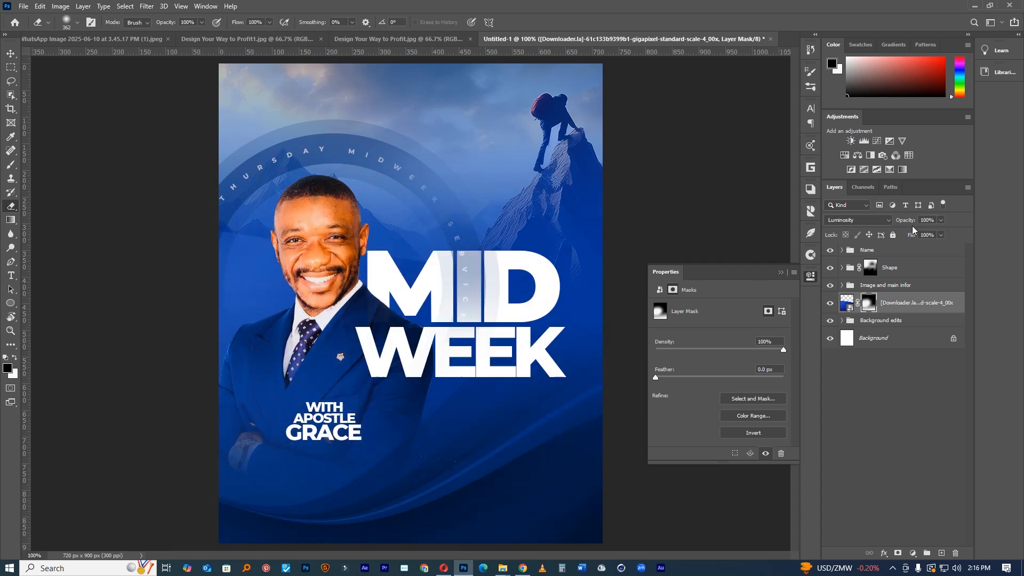
pyautogui.moveTo(886, 225); pyautogui.dragTo(913, 225)
pyautogui.moveTo(275, 281)
pyautogui.mouseDown()
pyautogui.moveTo(331, 299)
pyautogui.moveTo(234, 267)
pyautogui.mouseUp()
pyautogui.press('x')
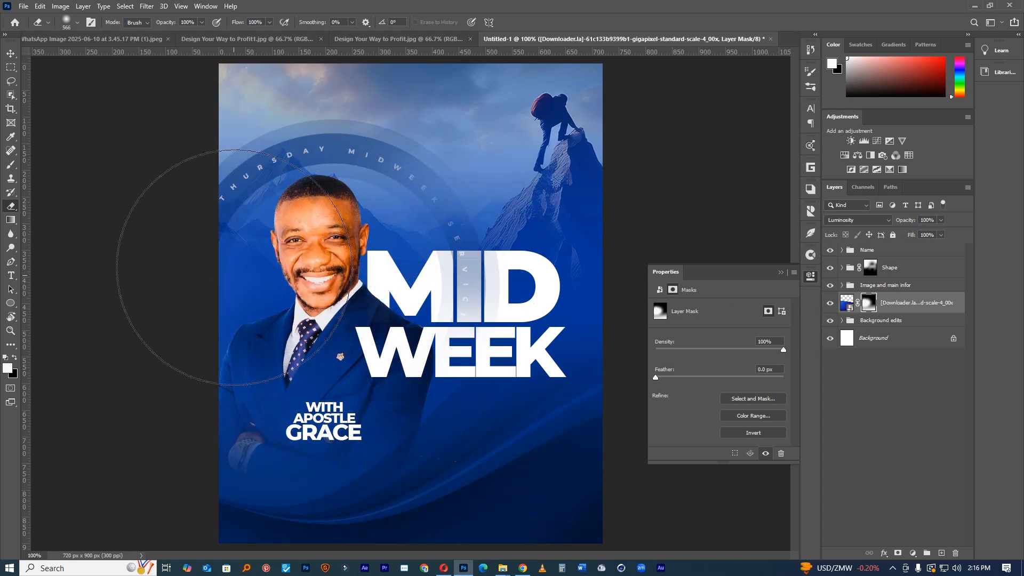
pyautogui.moveTo(649, 288)
pyautogui.mouseDown()
pyautogui.moveTo(583, 274)
pyautogui.moveTo(491, 320)
pyautogui.moveTo(373, 325)
pyautogui.mouseUp()
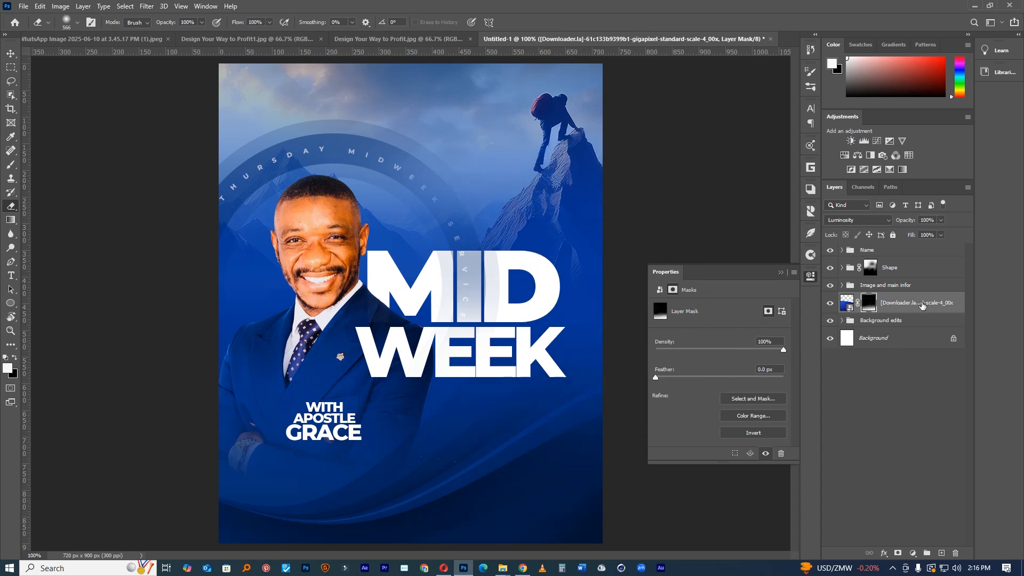
# Rasterize and soften the wave layer with a 10-pixel Gaussian Blur, and lower its opacity to 54%.
pyautogui.rightClick(921, 304)
pyautogui.press('Escape')
pyautogui.click(841, 304)
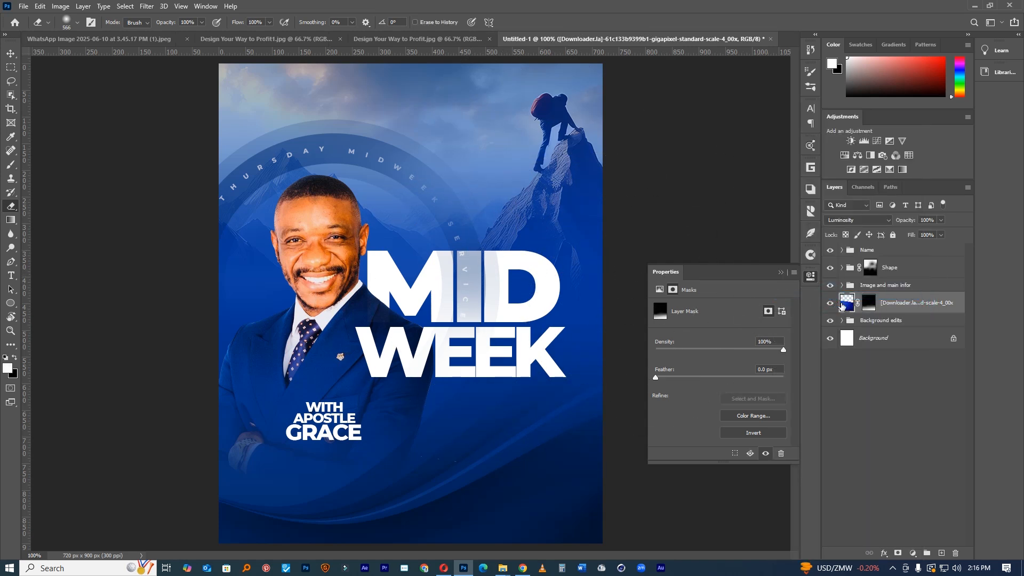
pyautogui.click(147, 6)
pyautogui.click(158, 127)
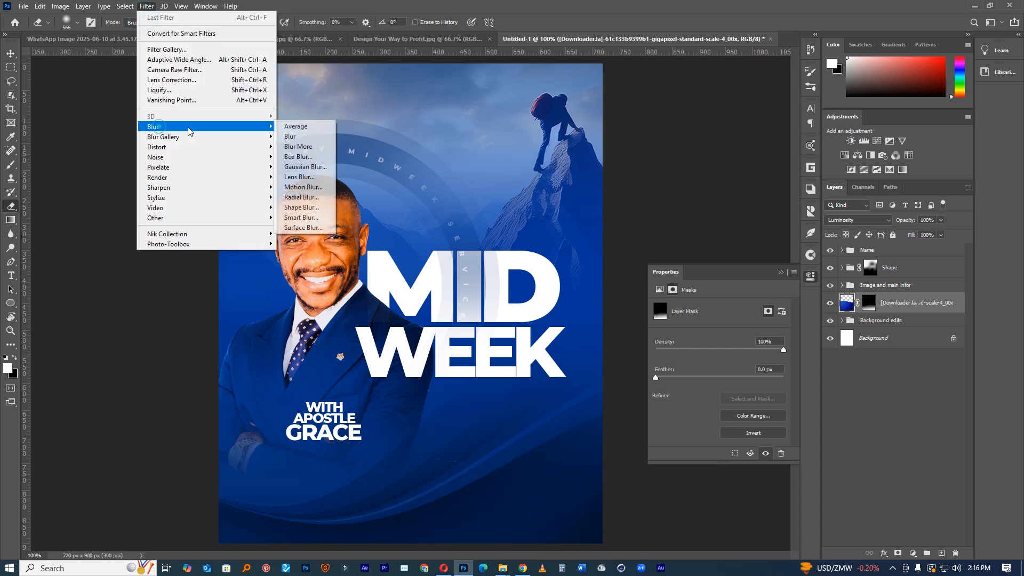
pyautogui.click(306, 166)
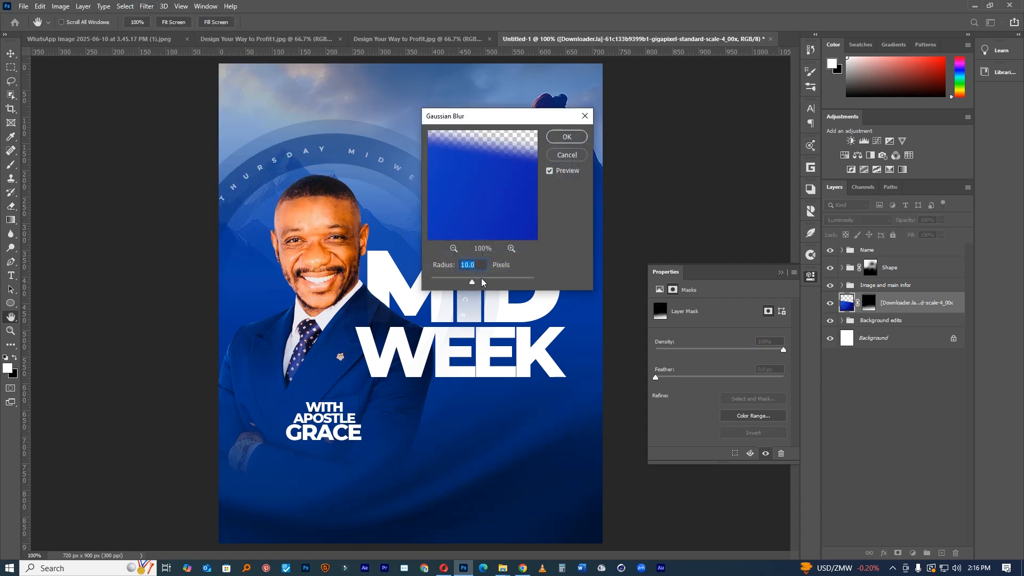
pyautogui.click(567, 136)
pyautogui.press('e')
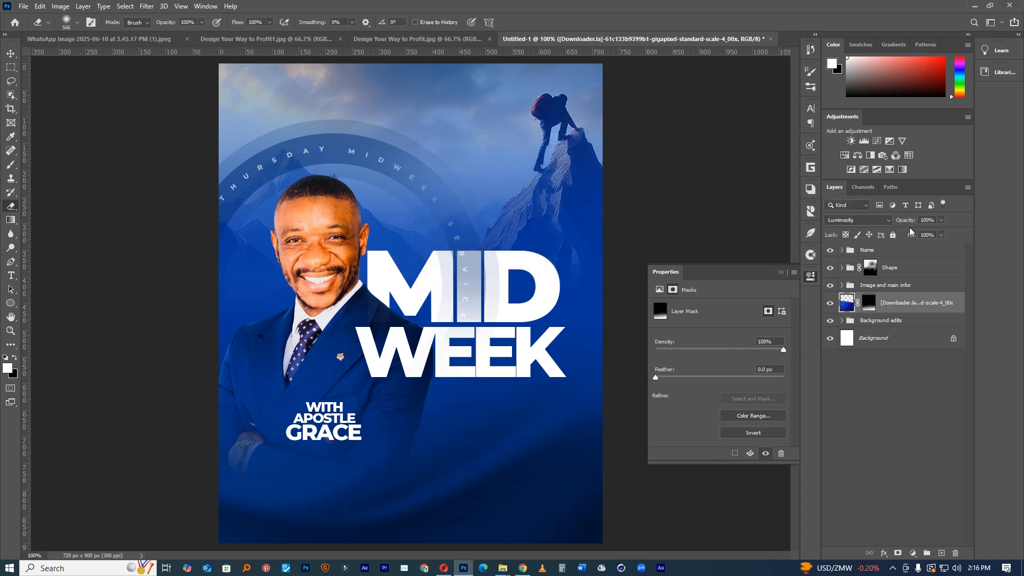
pyautogui.moveTo(887, 224); pyautogui.dragTo(882, 224)
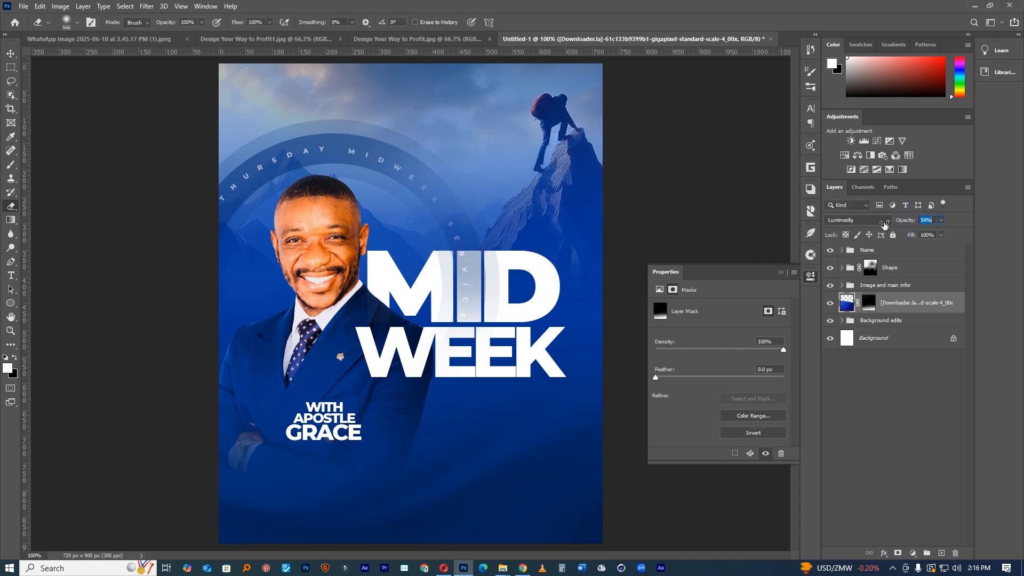
# Rotate the wave layer about 4 degrees and soften it with a large soft eraser.
pyautogui.hotkey('ctrl', 't')
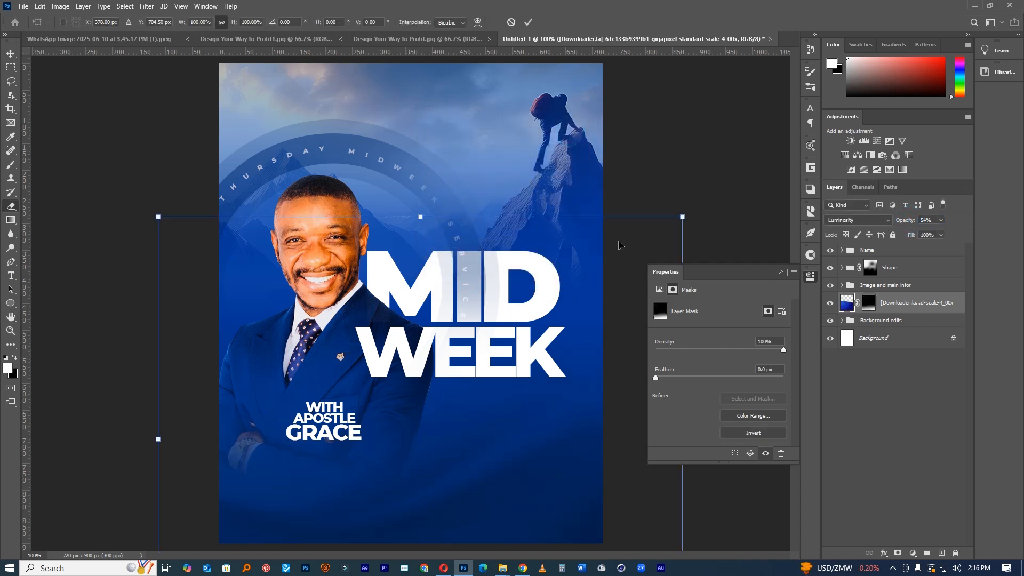
pyautogui.moveTo(681, 187); pyautogui.dragTo(694, 210)
pyautogui.click(528, 22)
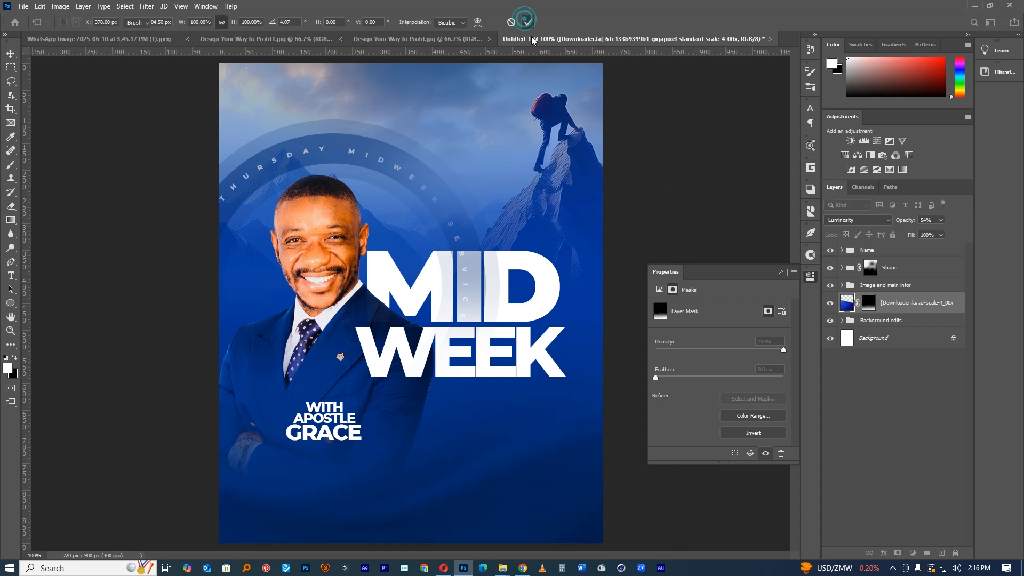
pyautogui.press('e')
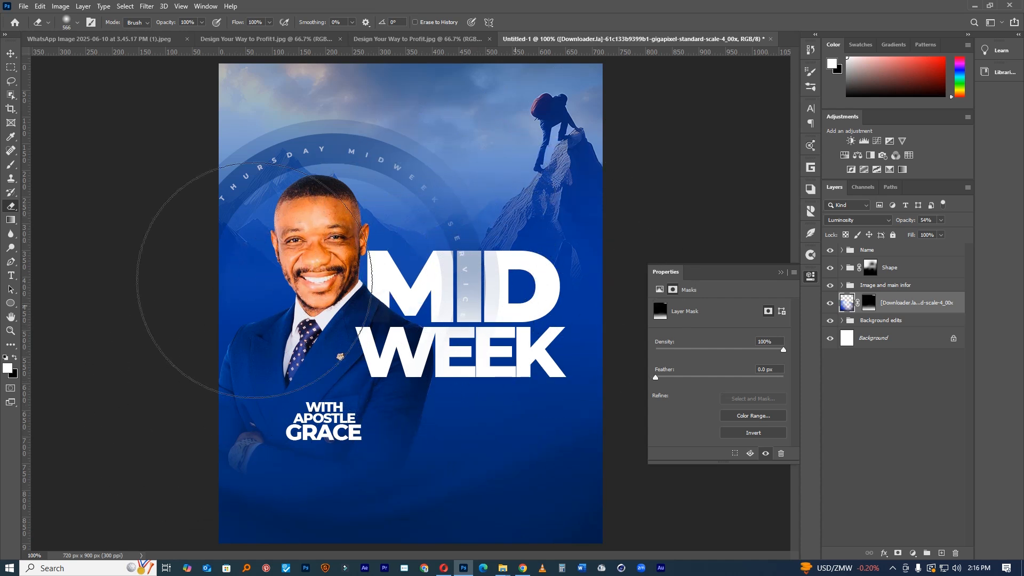
# Add the text SERVICE beneath WEEK in white Montserrat Black at 46 pt.
pyautogui.click(10, 53)
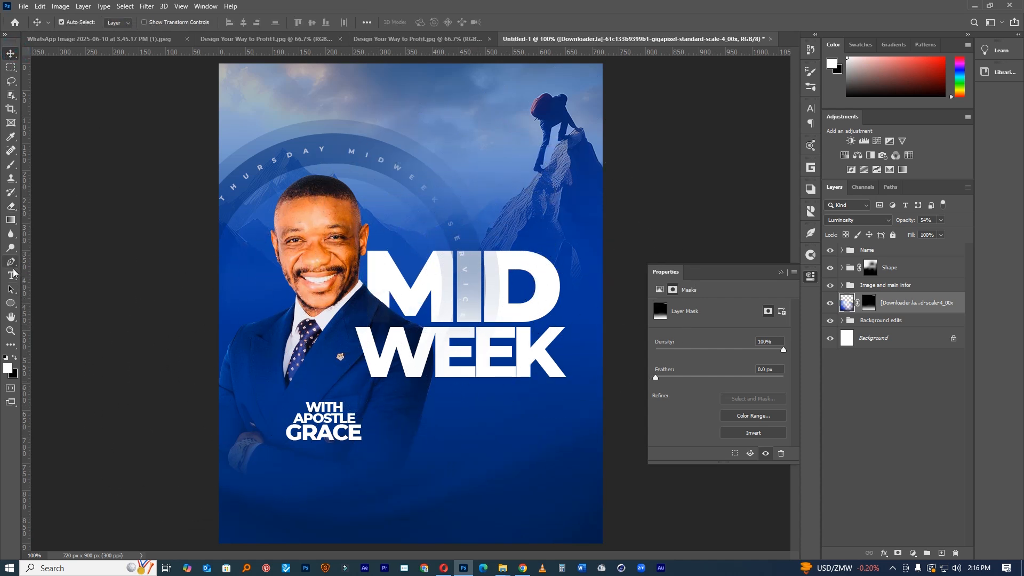
pyautogui.click(13, 276)
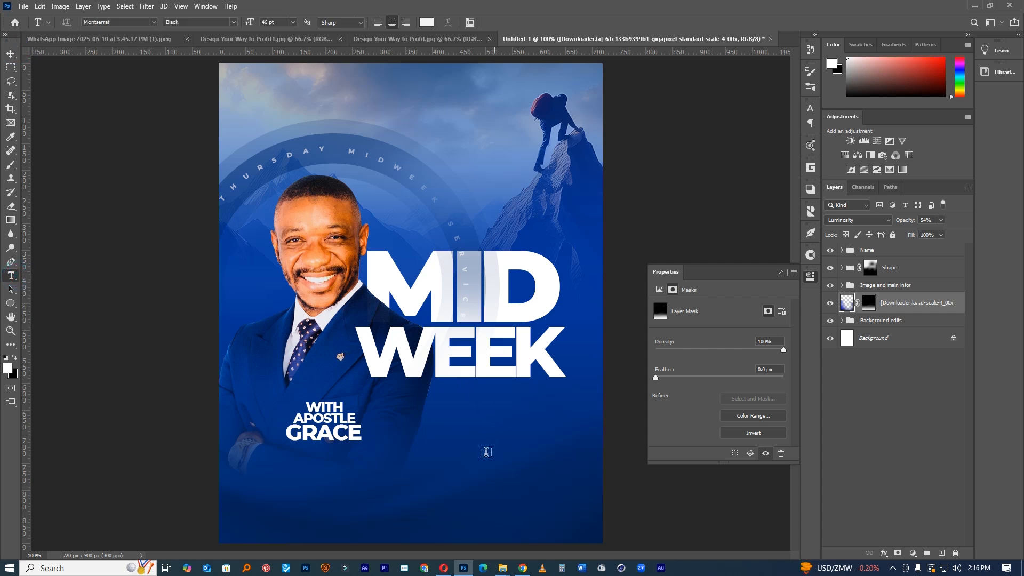
pyautogui.click(435, 458)
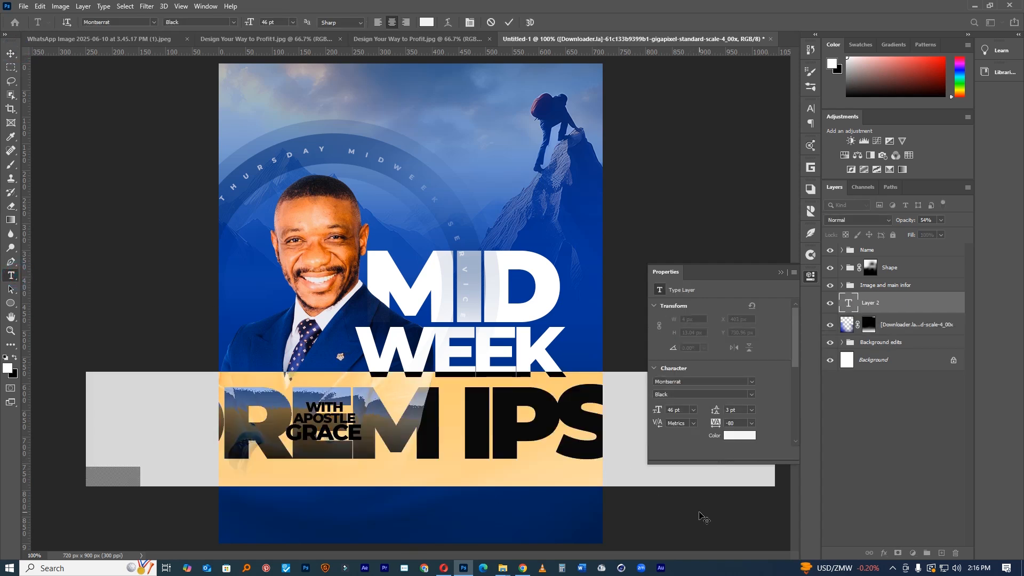
pyautogui.write('POWER')
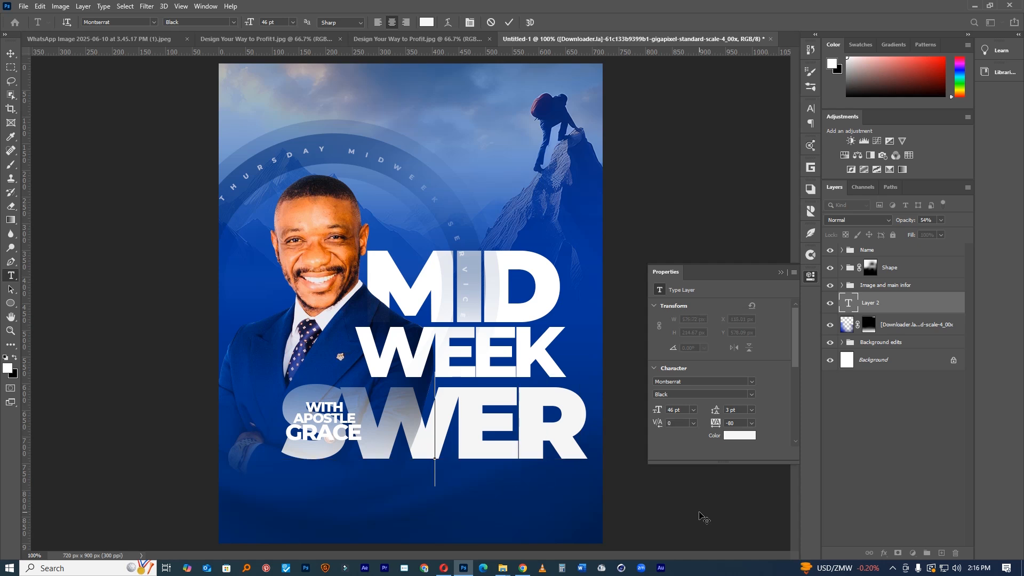
pyautogui.write('ERVICE')
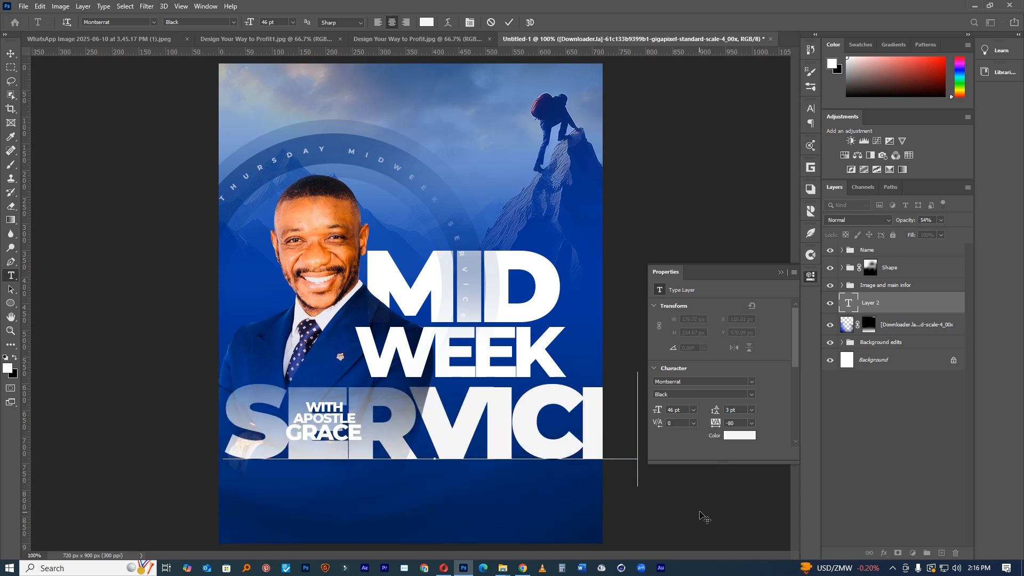
# Finish the SERVICE text, move its layer into the Image and main infor group, and expand that group.
pyautogui.click(899, 303)
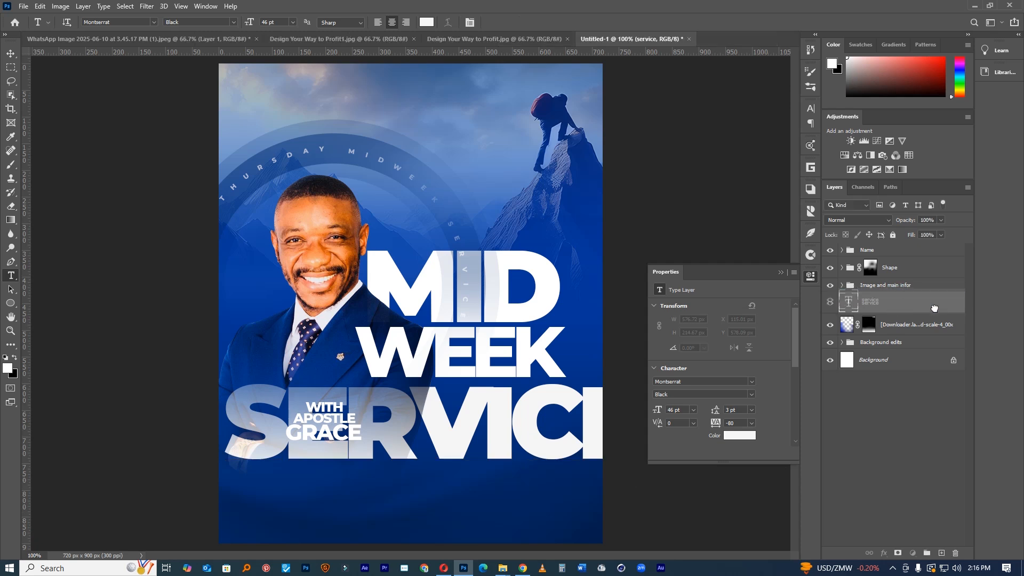
pyautogui.hotkey('ctrl', 't')
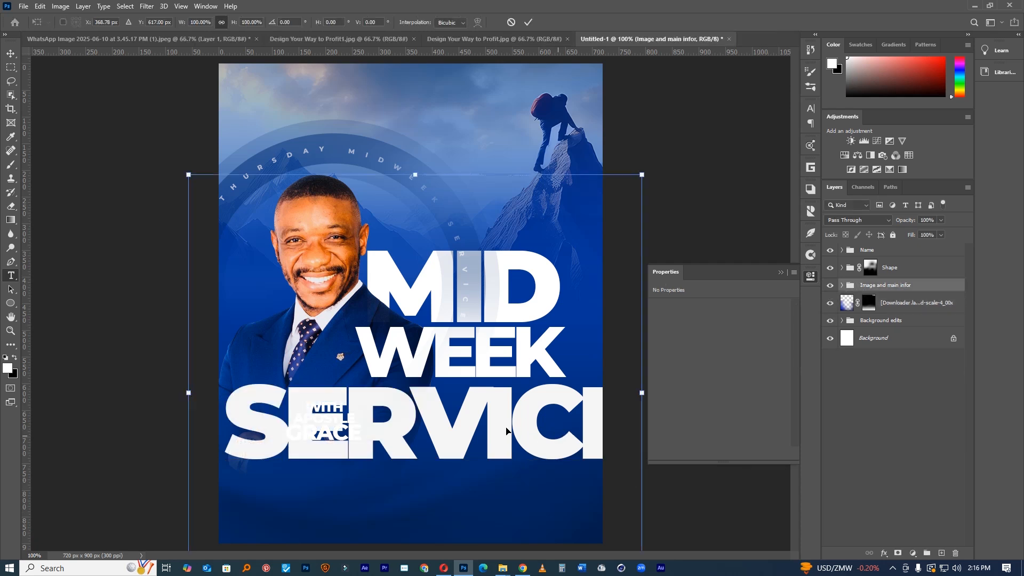
pyautogui.press('Escape')
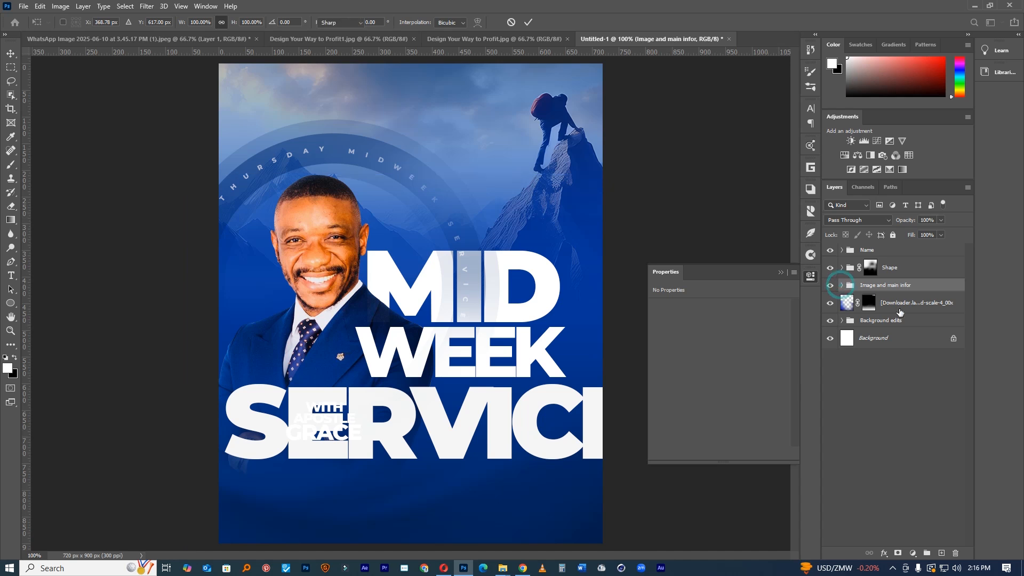
pyautogui.press('t')
pyautogui.click(842, 285)
# Scale the SERVICE text to about 36% and place it directly beneath WEEK.
pyautogui.click(896, 303)
pyautogui.hotkey('ctrl', 't')
pyautogui.moveTo(224, 375); pyautogui.dragTo(369, 412)
pyautogui.moveTo(465, 432); pyautogui.dragTo(540, 383)
pyautogui.moveTo(504, 411); pyautogui.dragTo(501, 407)
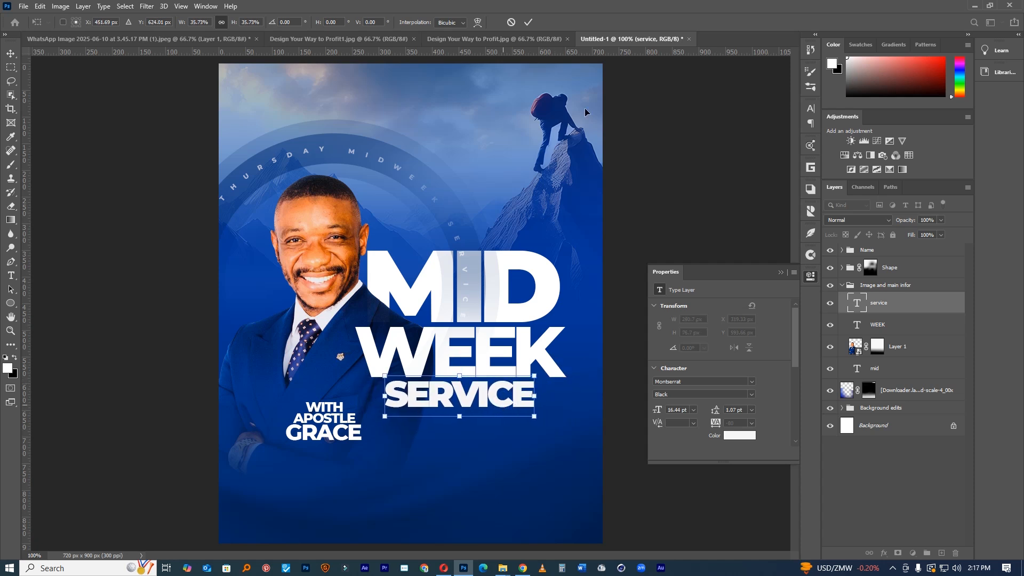
pyautogui.click(529, 25)
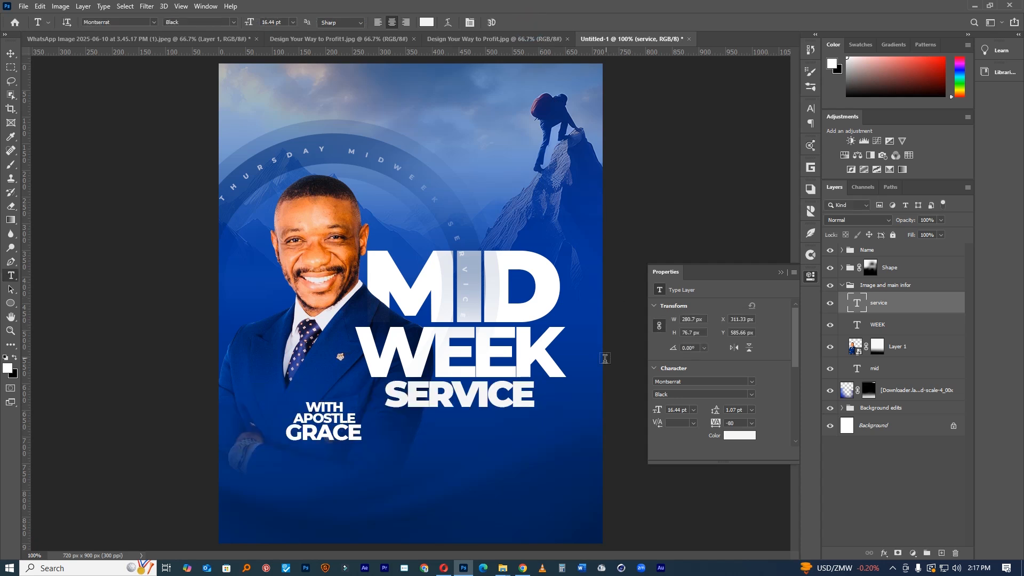
pyautogui.click(506, 395)
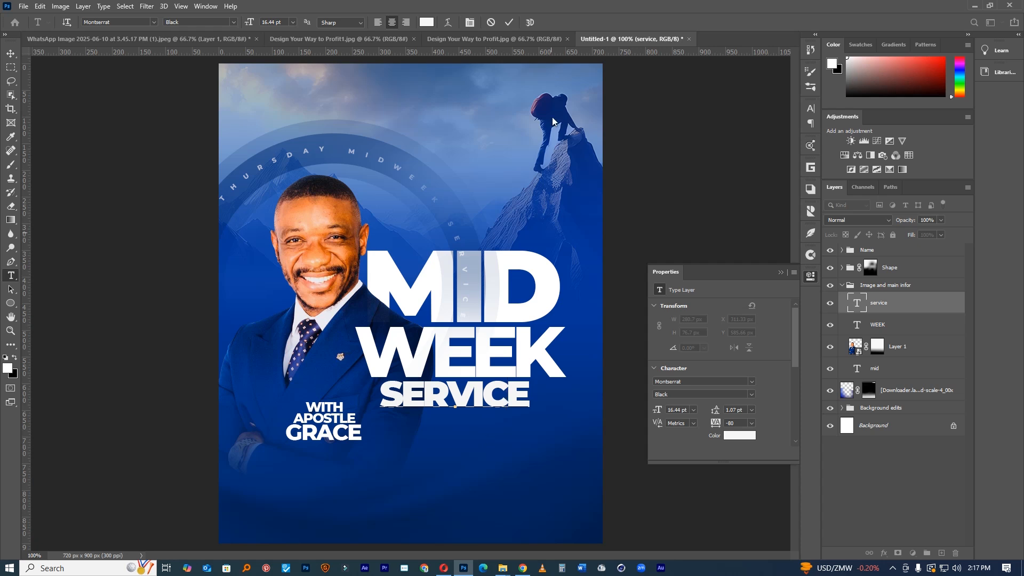
pyautogui.click(509, 22)
# Scale the Name group to about 69% and position it over the man's jacket, left of SERVICE.
pyautogui.click(869, 251)
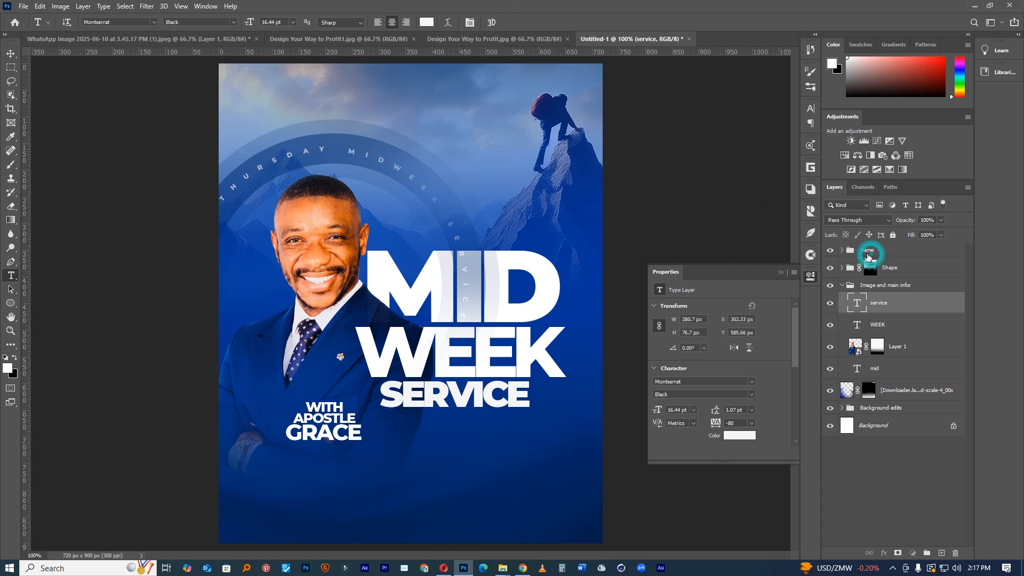
pyautogui.hotkey('ctrl', 't')
pyautogui.moveTo(369, 381); pyautogui.dragTo(309, 396)
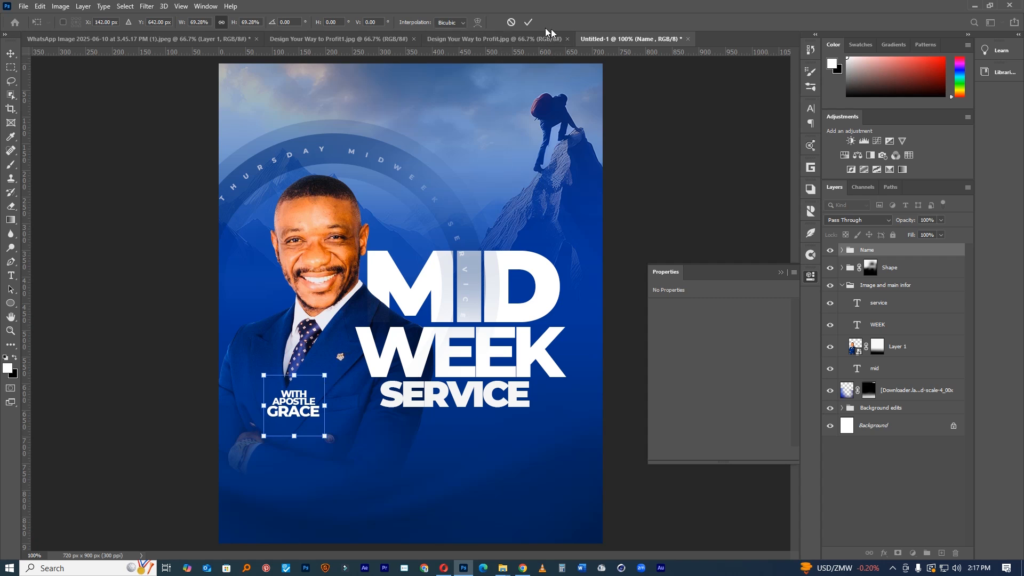
pyautogui.click(530, 20)
pyautogui.press('t')
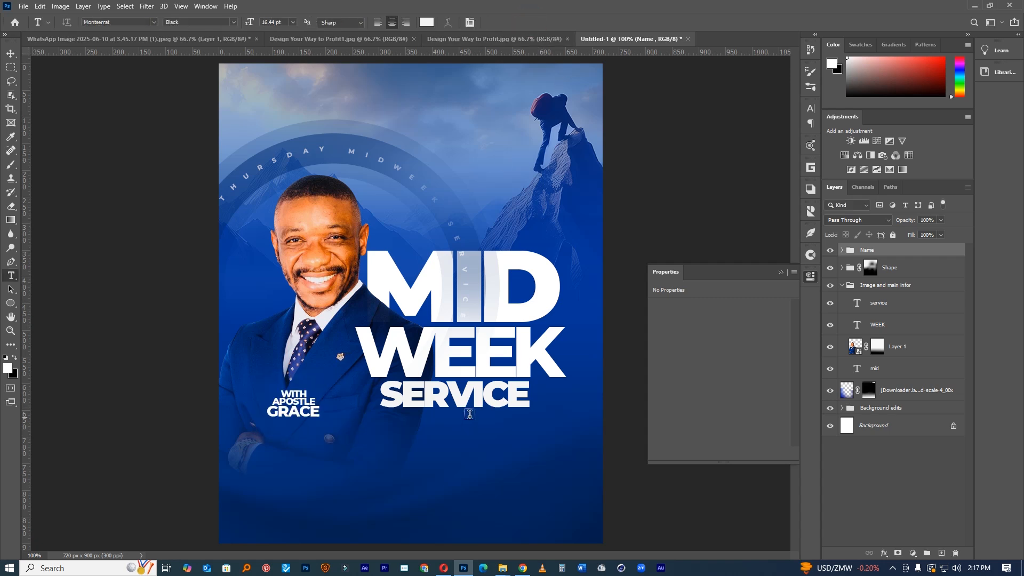
# Draw a white rectangle about 436 by 72 px beneath SERVICE and resize it to about 404 by 62 px.
pyautogui.rightClick(14, 304)
pyautogui.click(39, 301)
pyautogui.moveTo(346, 423); pyautogui.dragTo(578, 462)
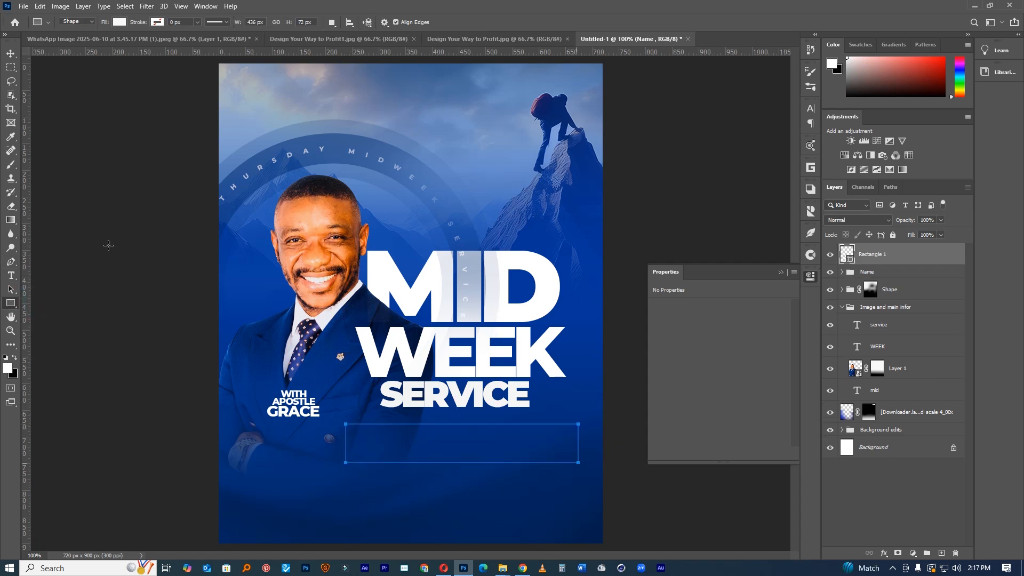
pyautogui.click(11, 52)
pyautogui.moveTo(491, 433); pyautogui.dragTo(493, 426)
pyautogui.hotkey('ctrl', 't')
pyautogui.moveTo(461, 458); pyautogui.dragTo(460, 453)
pyautogui.moveTo(577, 437); pyautogui.dragTo(546, 434)
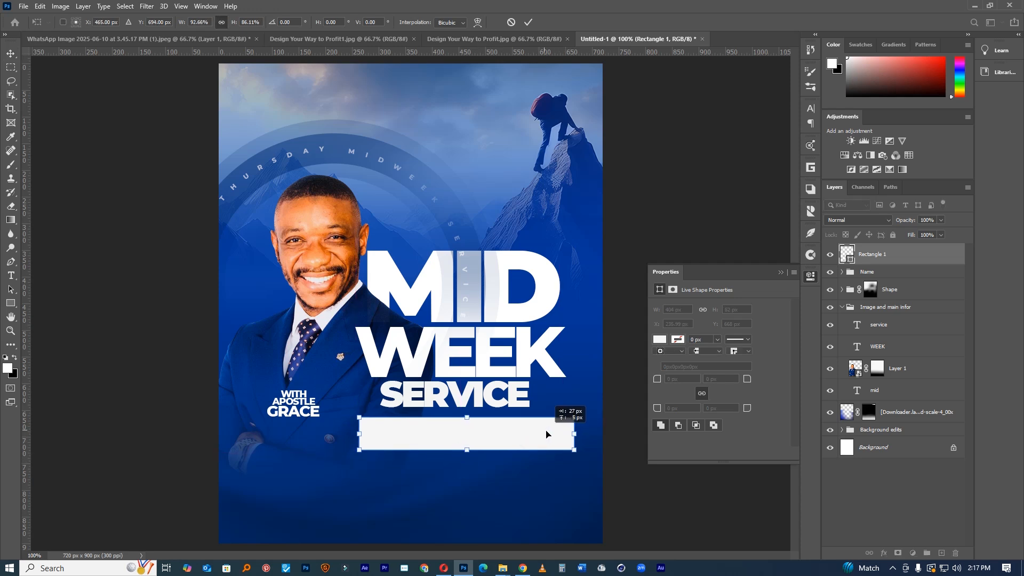
pyautogui.click(528, 23)
# Duplicate the white rectangle and narrow the copy to about 53% of its width, keeping its right edge in place.
pyautogui.hotkey('ctrl', 'j')
pyautogui.hotkey('ctrl', 't')
pyautogui.moveTo(360, 433); pyautogui.dragTo(460, 433)
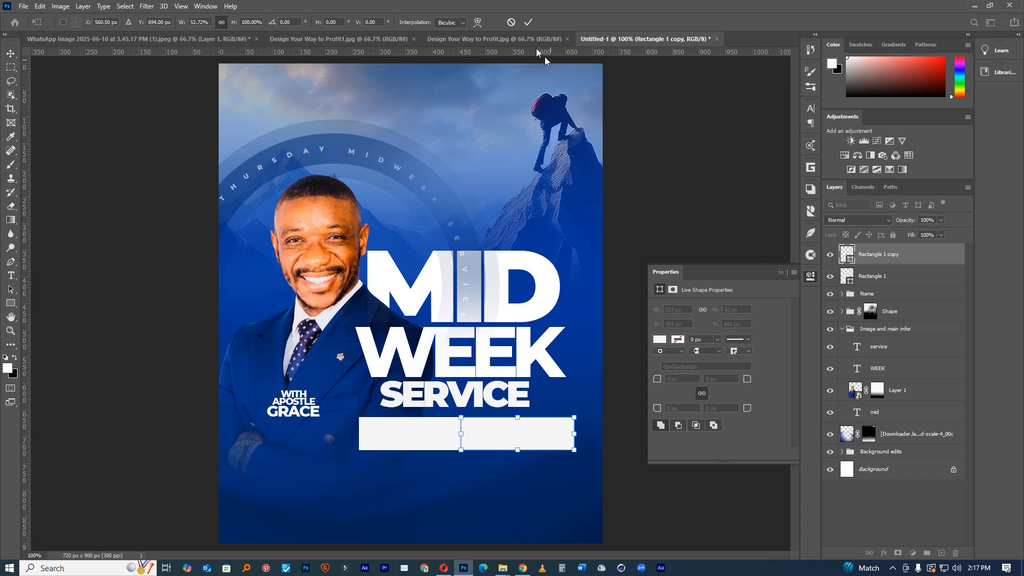
pyautogui.click(527, 22)
# Narrow the original rectangle to 186 px wide from its right edge, leaving a slim gap before the copy.
pyautogui.keyDown('ctrl'); pyautogui.click(425, 434); pyautogui.keyUp('ctrl')
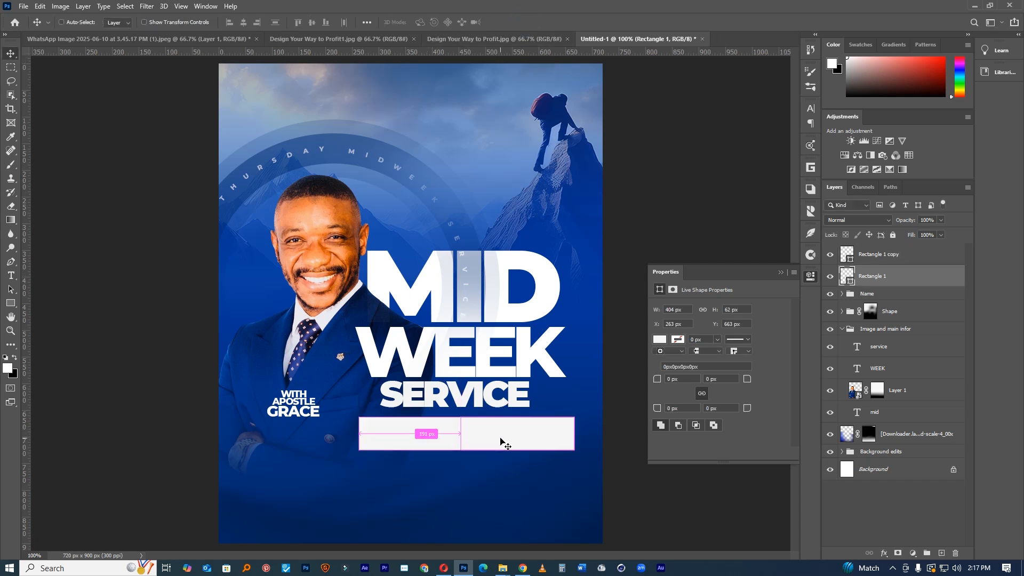
pyautogui.hotkey('ctrl', 't')
pyautogui.moveTo(574, 433); pyautogui.dragTo(455, 433)
pyautogui.click(528, 23)
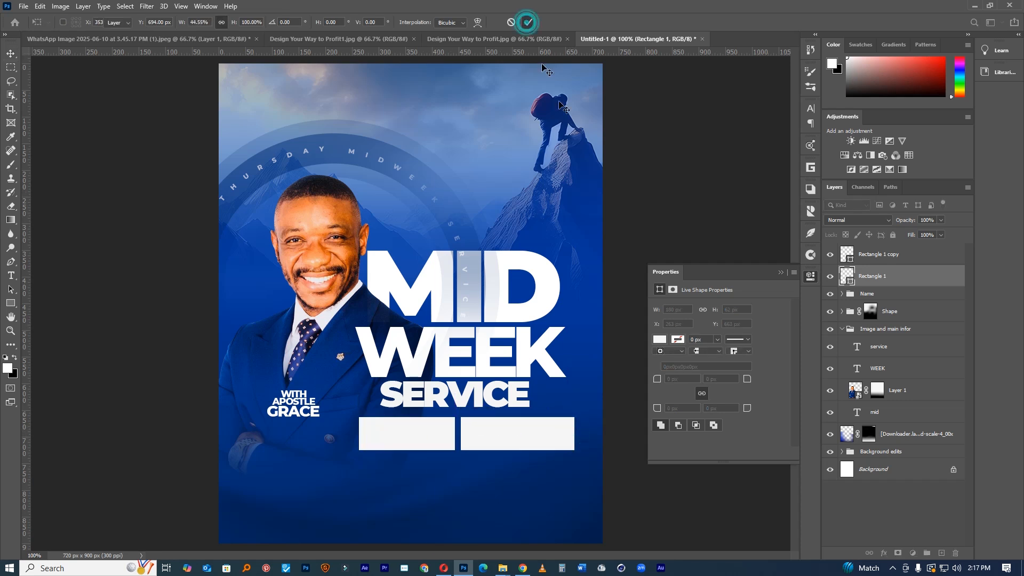
pyautogui.scroll(3, 533, 228)
pyautogui.scroll(-5, 530, 163)
pyautogui.hotkey('ctrl', 't')
pyautogui.moveTo(385, 241); pyautogui.dragTo(392, 242)
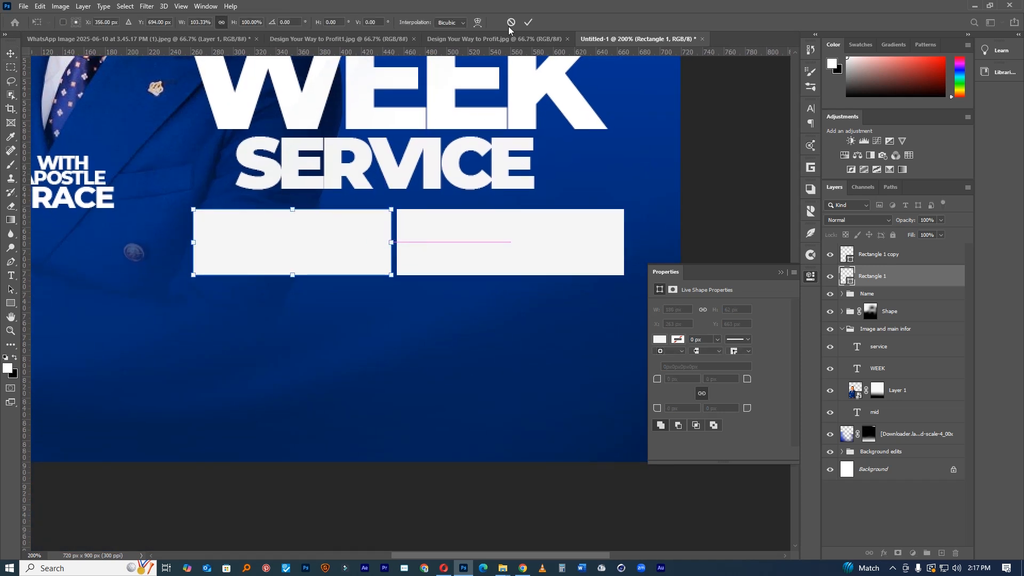
pyautogui.click(528, 22)
# Change the fill of the right rectangle to red #ce0000.
pyautogui.click(564, 224)
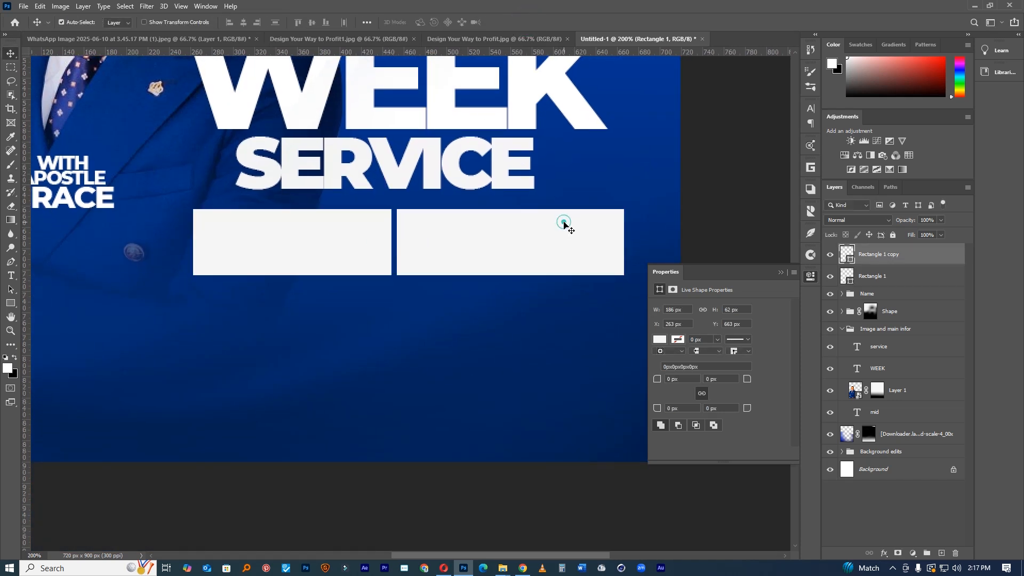
pyautogui.doubleClick(844, 249)
pyautogui.moveTo(765, 272); pyautogui.dragTo(954, 290)
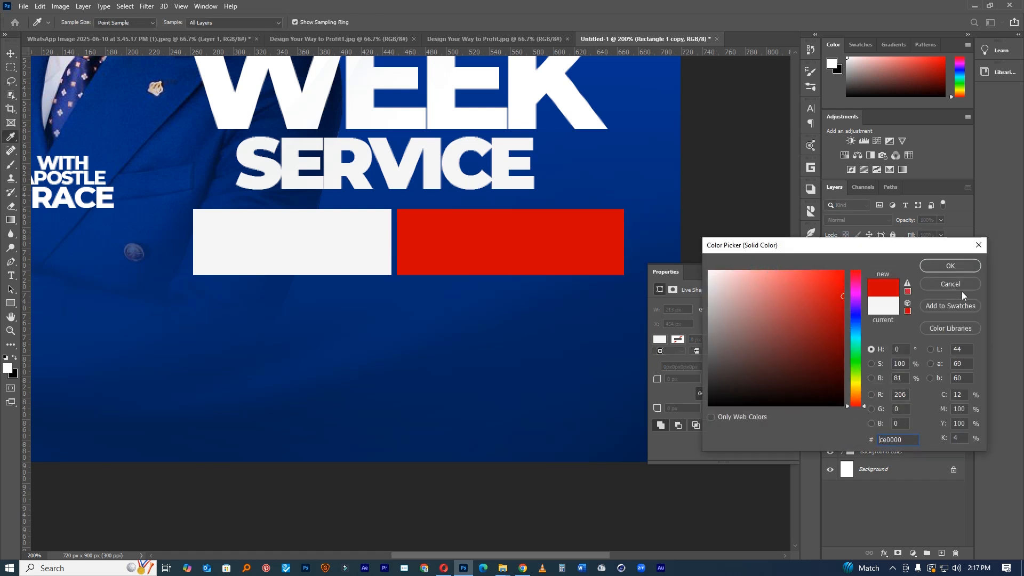
pyautogui.click(954, 268)
# Scale the white and red rectangles together to about 58% and place them just beneath SERVICE.
pyautogui.keyDown('shift'); pyautogui.click(889, 279); pyautogui.keyUp('shift')
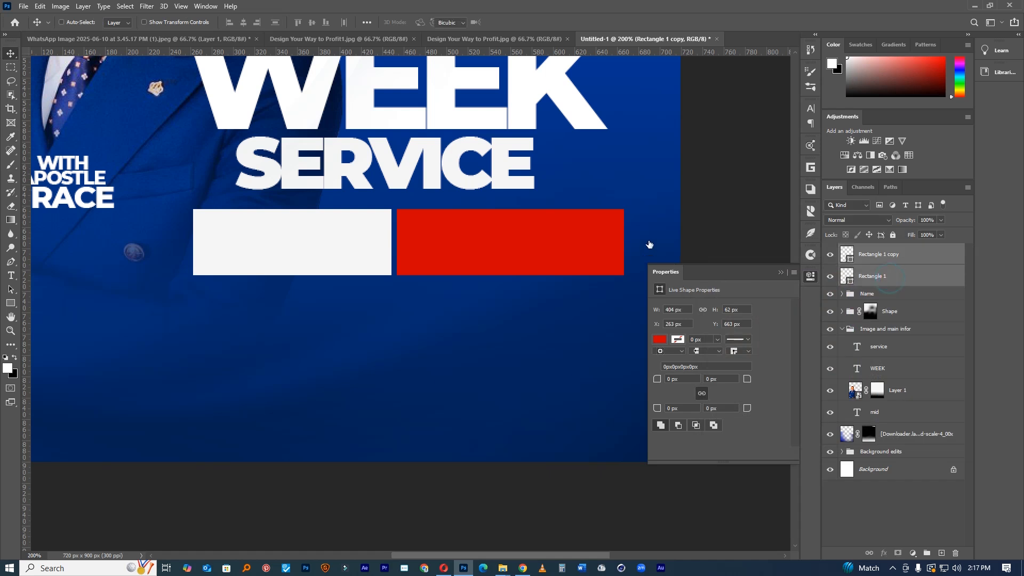
pyautogui.hotkey('ctrl', 't')
pyautogui.moveTo(624, 209); pyautogui.dragTo(484, 224)
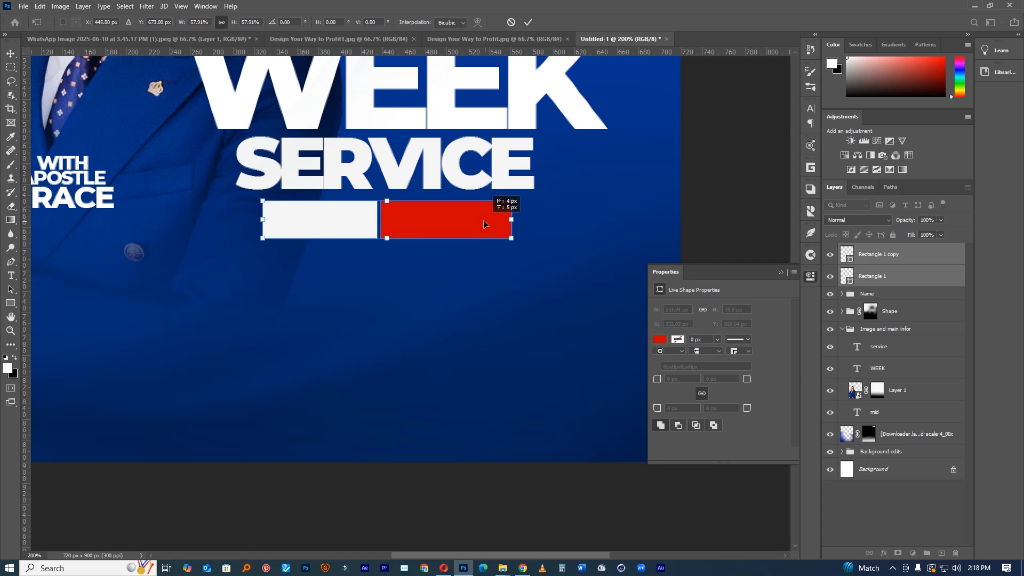
pyautogui.click(528, 23)
# Add a new text layer reading 7PM below the rectangles.
pyautogui.moveTo(556, 256); pyautogui.dragTo(528, 98)
pyautogui.keyDown('ctrl'); pyautogui.click(502, 278); pyautogui.keyUp('ctrl')
pyautogui.keyDown('ctrl'); pyautogui.click(502, 278); pyautogui.keyUp('ctrl')
pyautogui.keyDown('ctrl'); pyautogui.click(481, 326); pyautogui.keyUp('ctrl')
pyautogui.press('t')
pyautogui.click(394, 421)
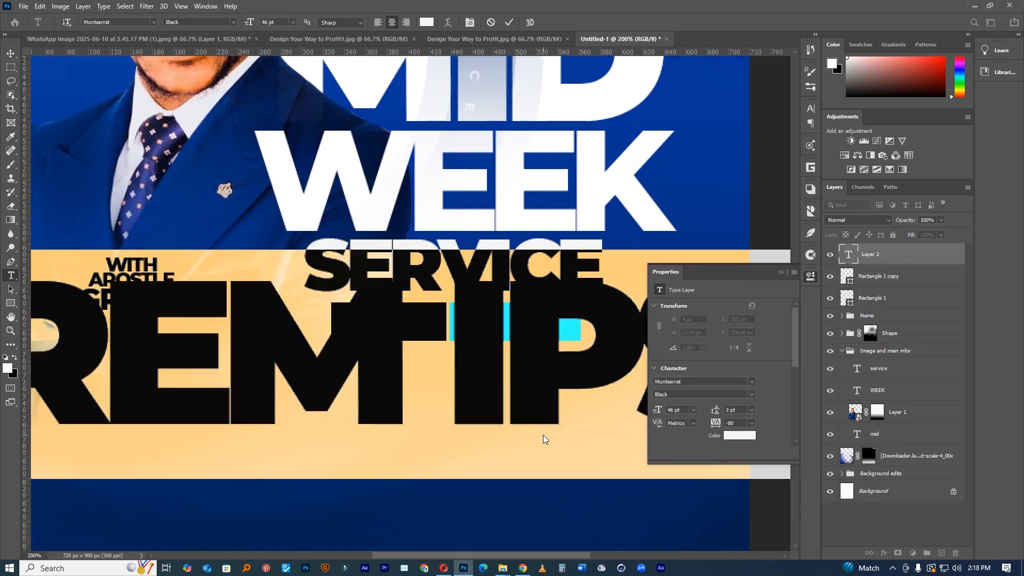
pyautogui.write('7PM')
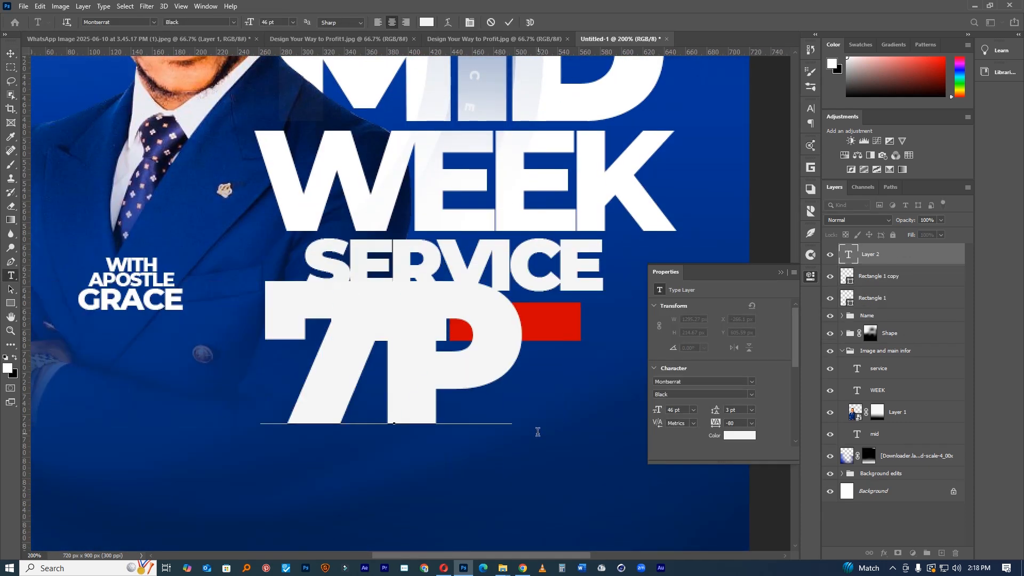
# Set the 7PM text to 7 pt in dark blue sampled from the background, and position it on the white rectangle.
pyautogui.doubleClick(409, 353)
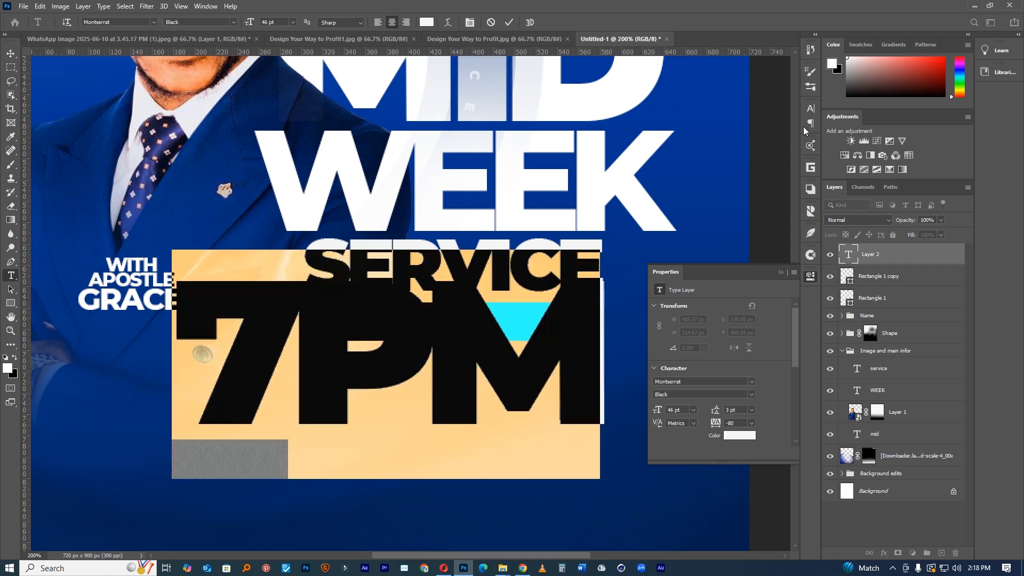
pyautogui.click(811, 107)
pyautogui.moveTo(694, 135); pyautogui.dragTo(669, 144)
pyautogui.moveTo(400, 356); pyautogui.dragTo(395, 266)
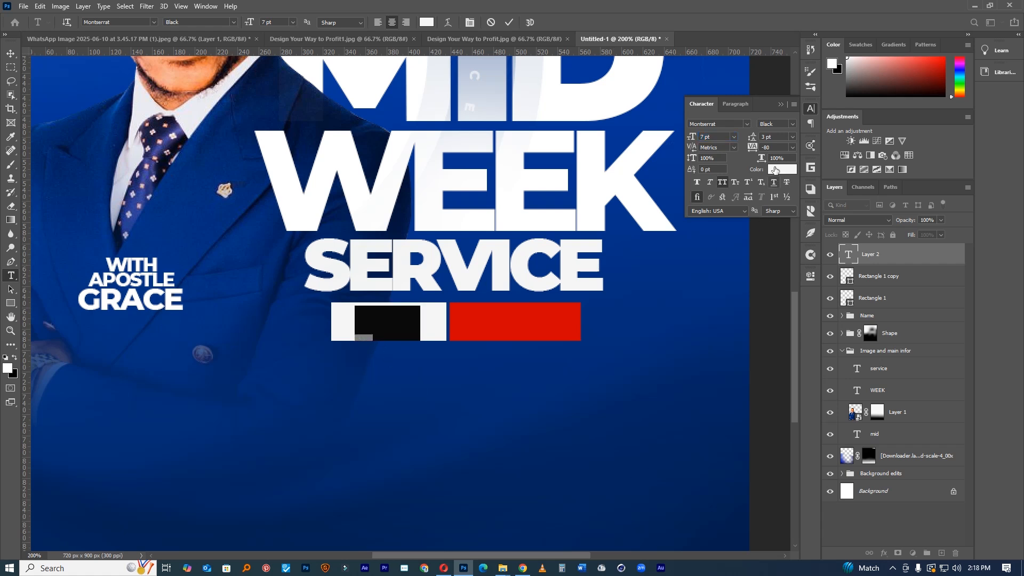
pyautogui.click(775, 169)
pyautogui.click(593, 367)
pyautogui.click(942, 265)
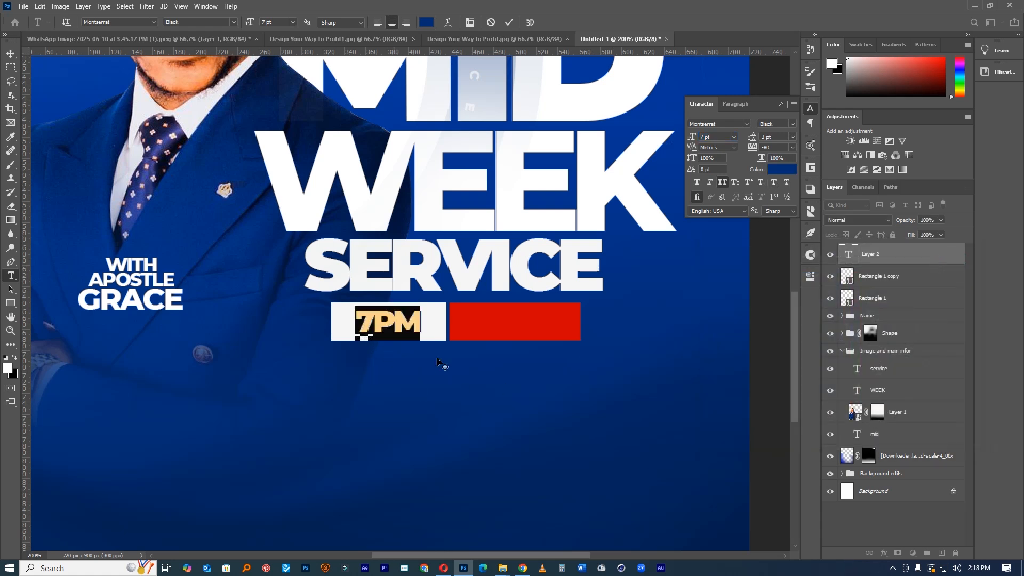
pyautogui.click(425, 326)
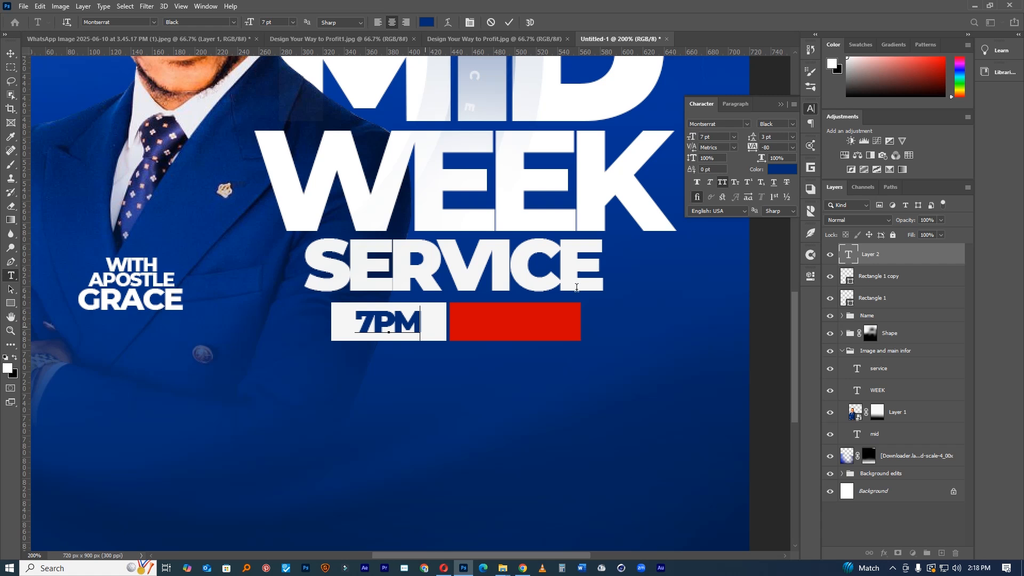
# Minimize the open file and browser windows, dismiss the Creative Cloud error, and relaunch Photoshop.
pyautogui.hotkey('alt', 'Tab')
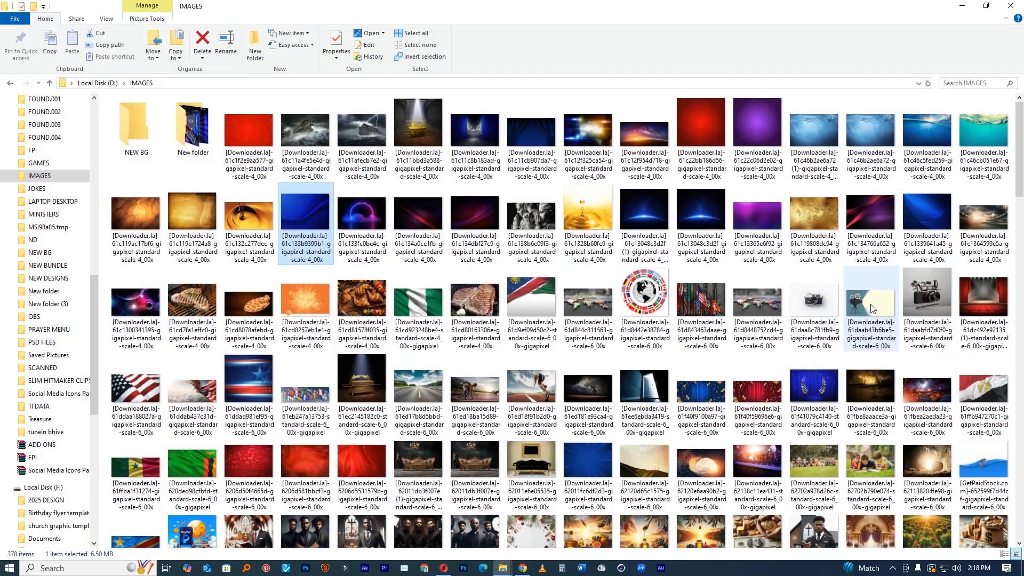
pyautogui.click(962, 6)
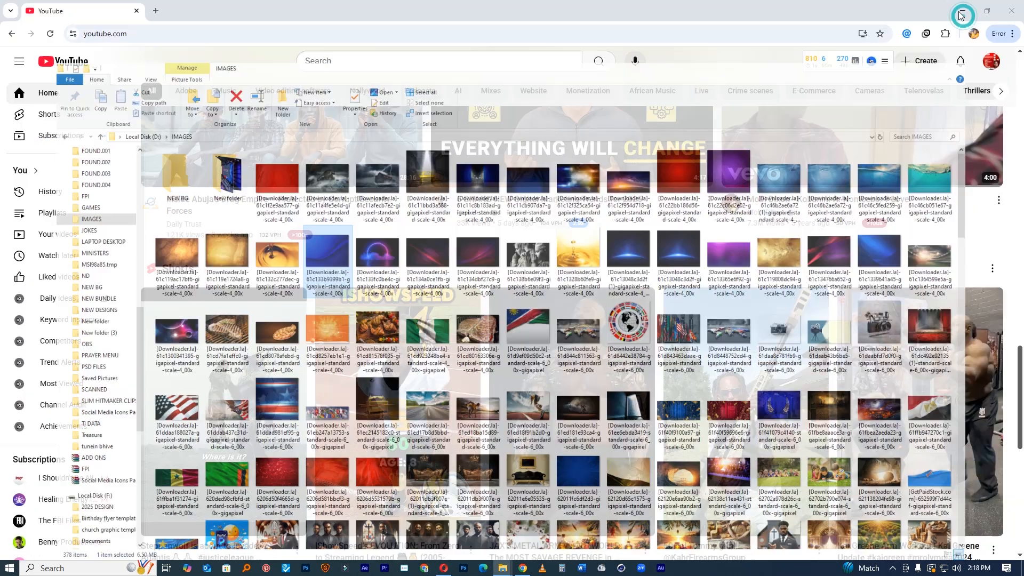
pyautogui.click(962, 8)
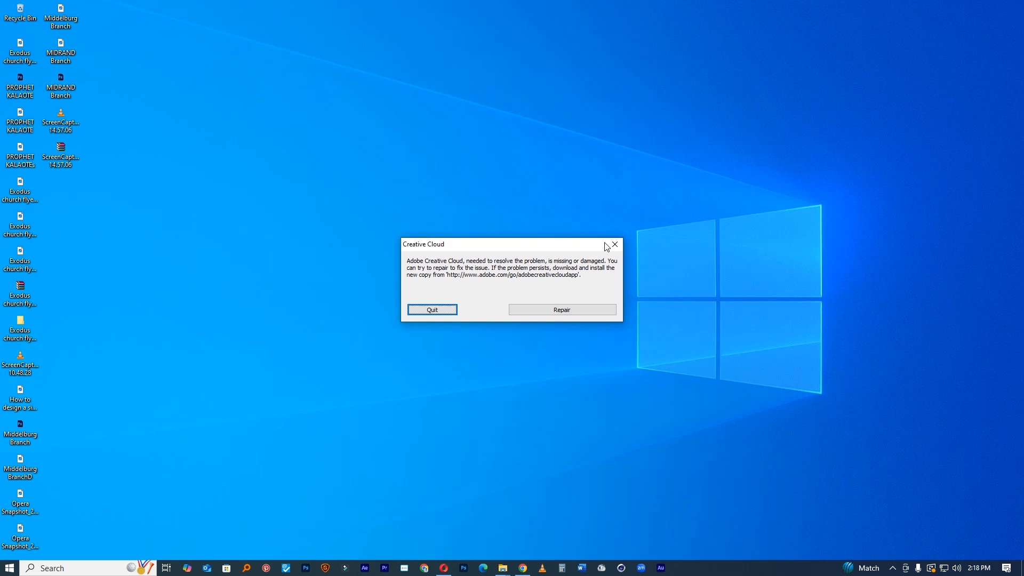
pyautogui.click(614, 243)
pyautogui.click(463, 569)
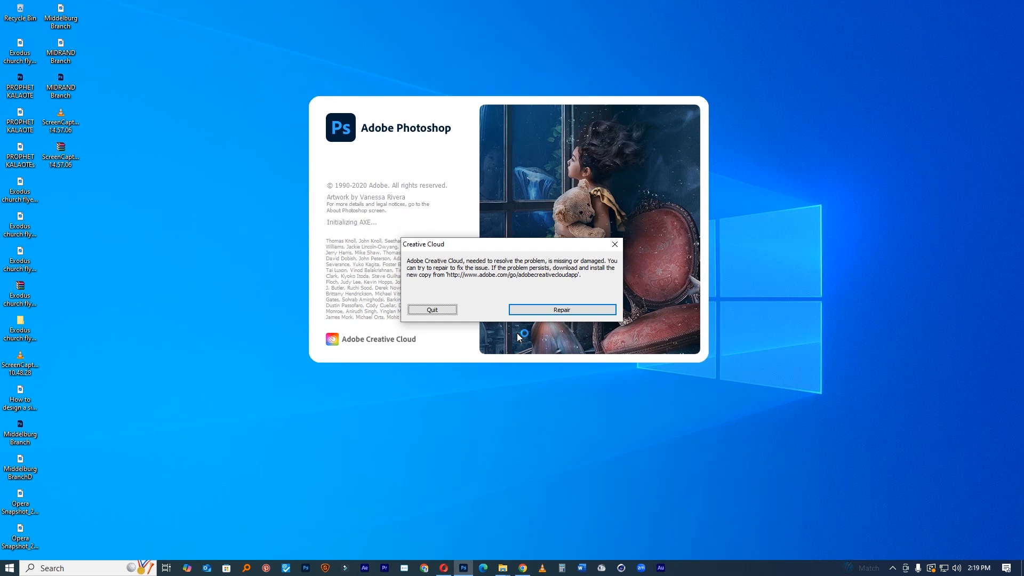
# Dismiss the Creative Cloud repair prompt and bring the recovered Untitled-1 flyer document to the front.
pyautogui.click(615, 244)
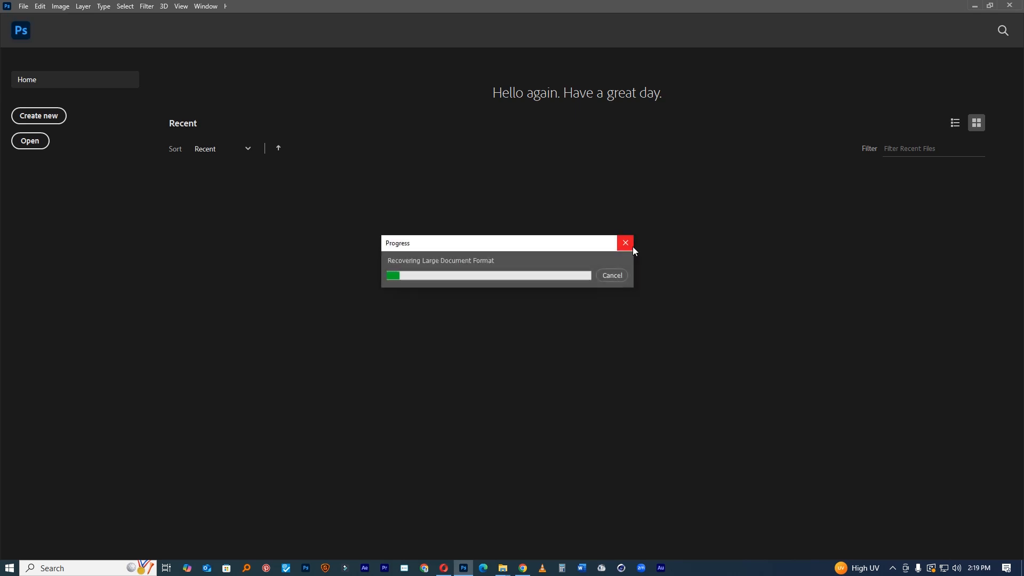
pyautogui.click(633, 246)
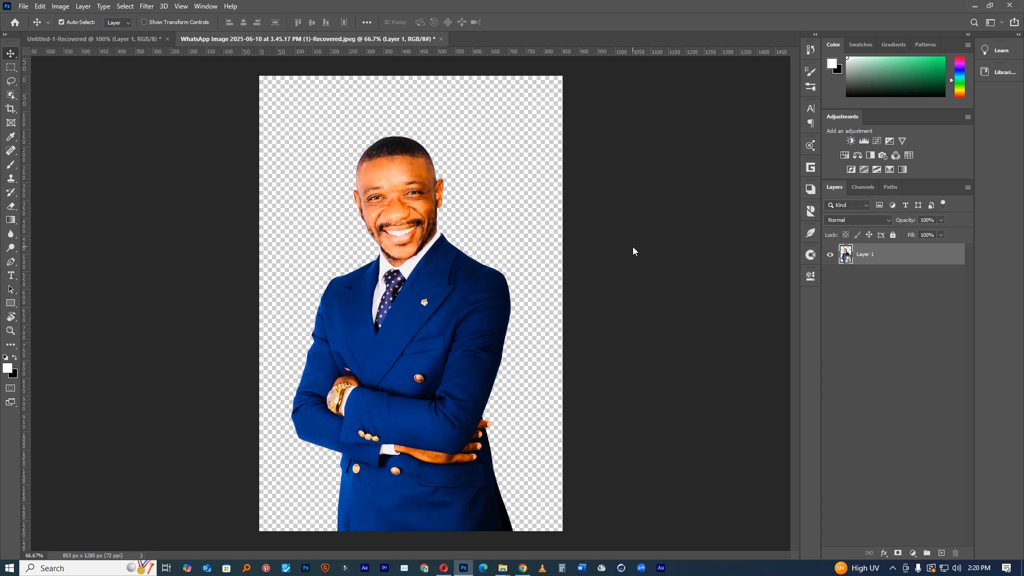
pyautogui.click(90, 39)
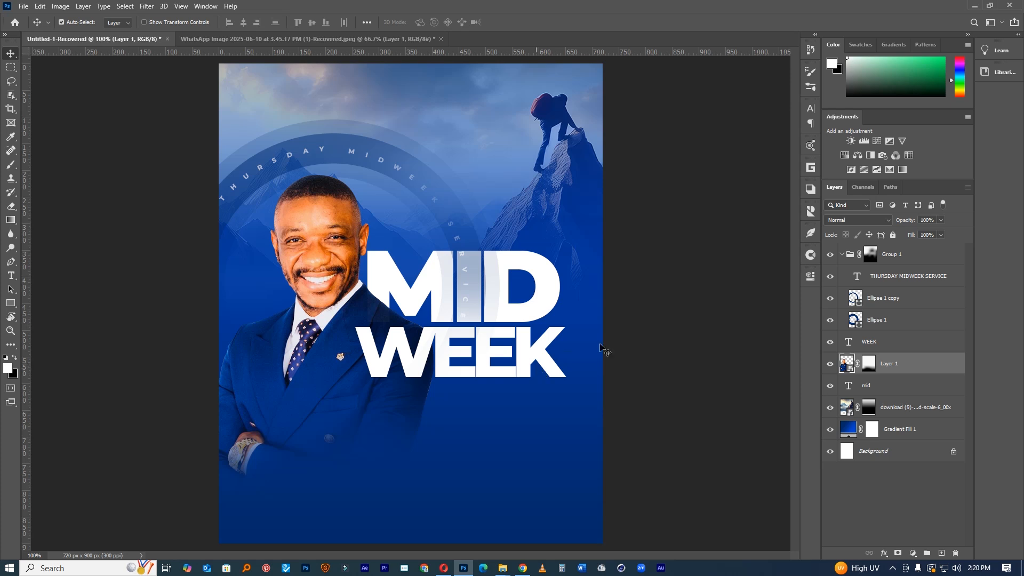
# Save the recovered flyer to the Desktop as the PSD "MIDWEEK FLYER TEMPATE" with Maximize Compatibility on.
pyautogui.click(442, 375)
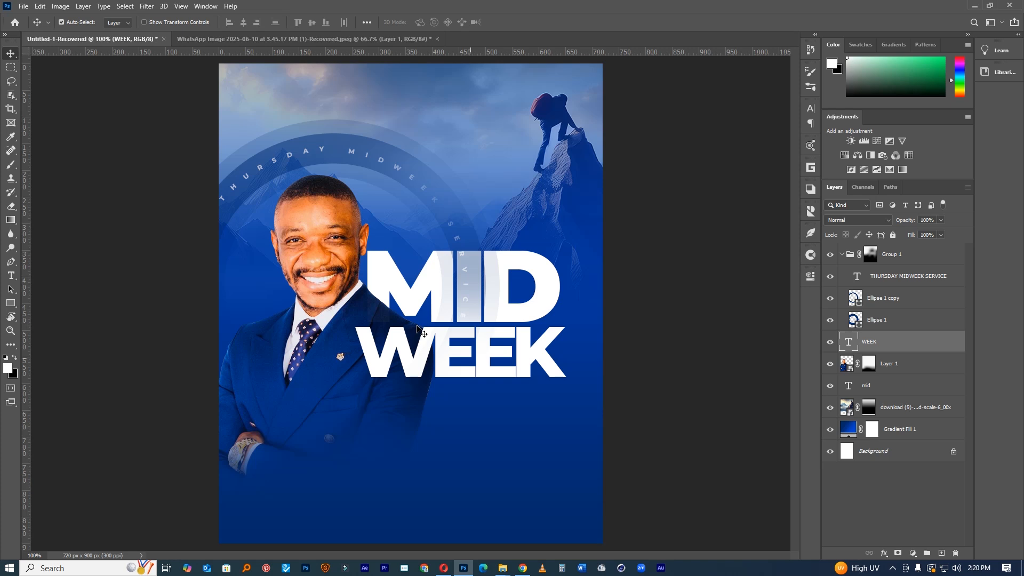
pyautogui.hotkey('ctrl', 's')
pyautogui.click(566, 380)
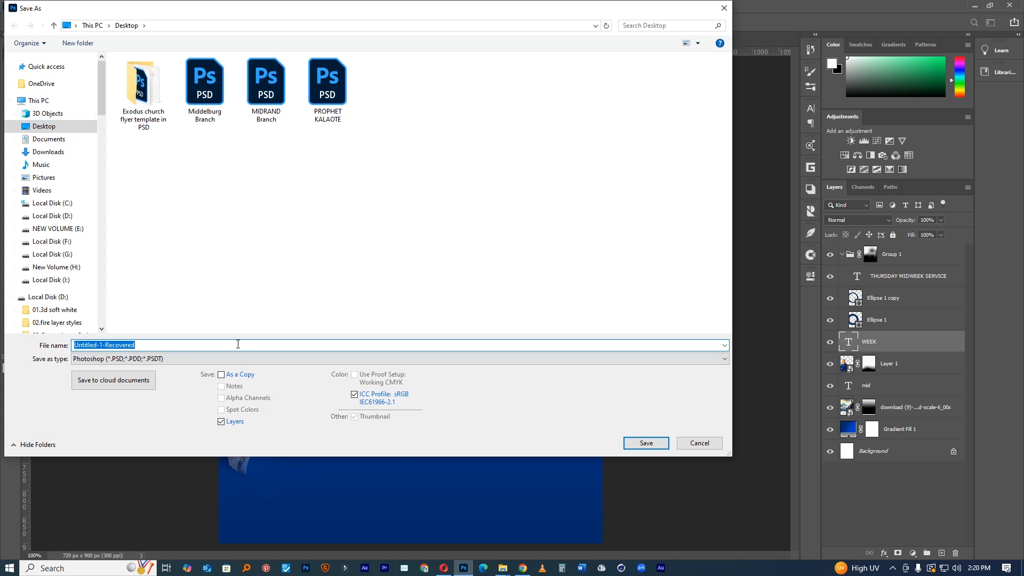
pyautogui.write('MIDF')
pyautogui.press('Return')
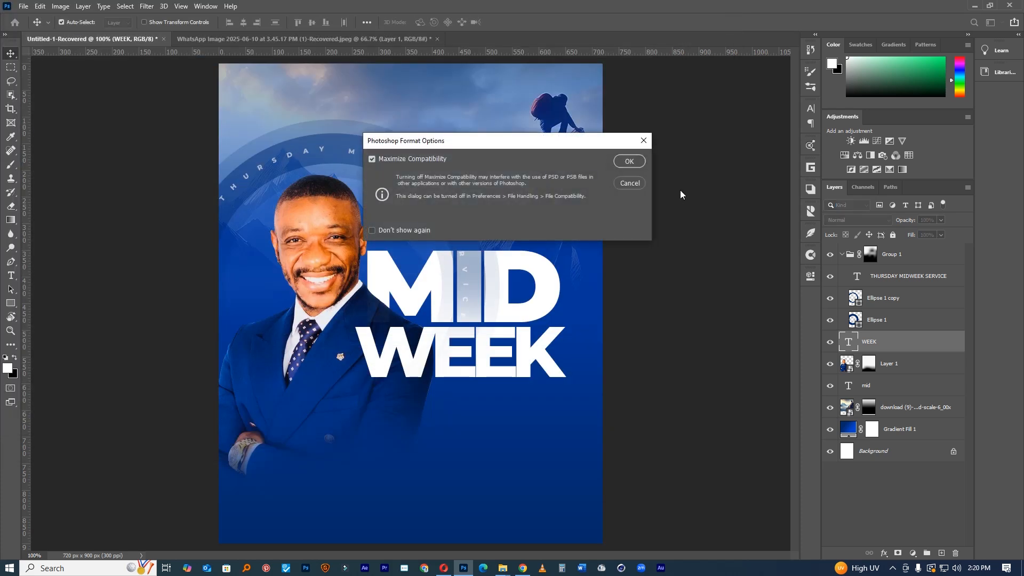
pyautogui.click(629, 161)
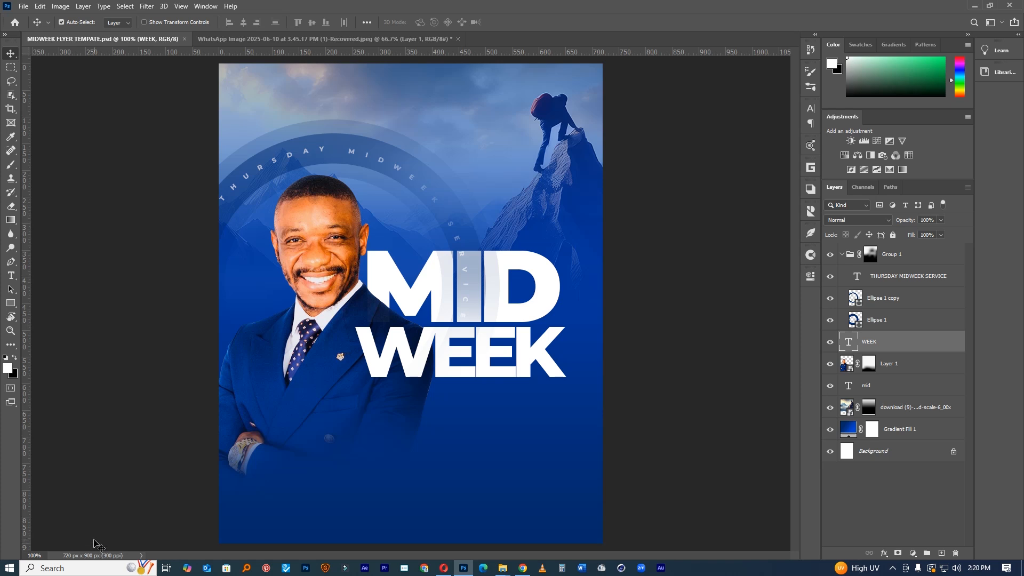
pyautogui.moveTo(458, 333); pyautogui.dragTo(380, 348)
pyautogui.hotkey('ctrl', '+')
pyautogui.moveTo(475, 358); pyautogui.dragTo(381, 306)
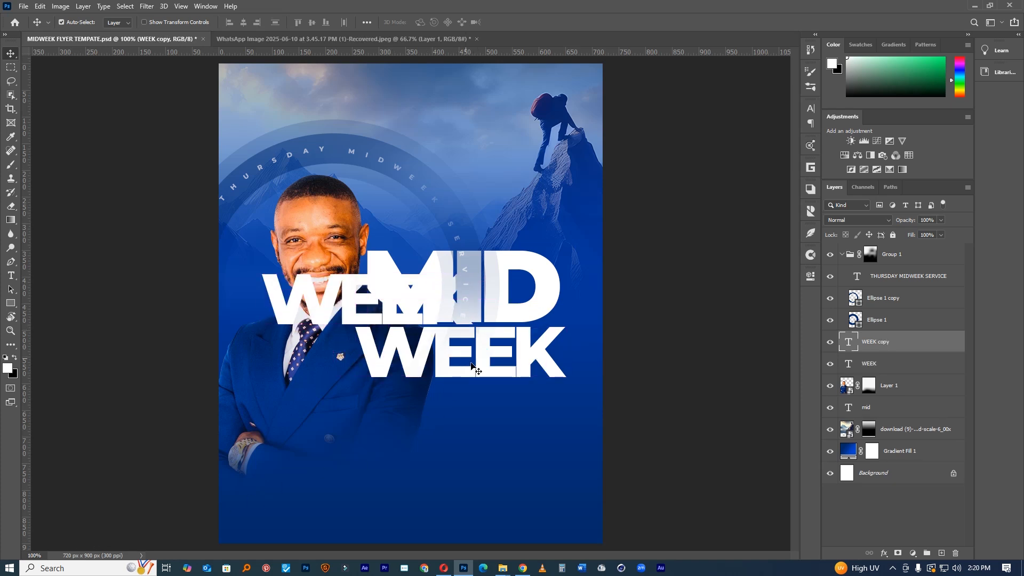
pyautogui.hotkey('ctrl', 's')
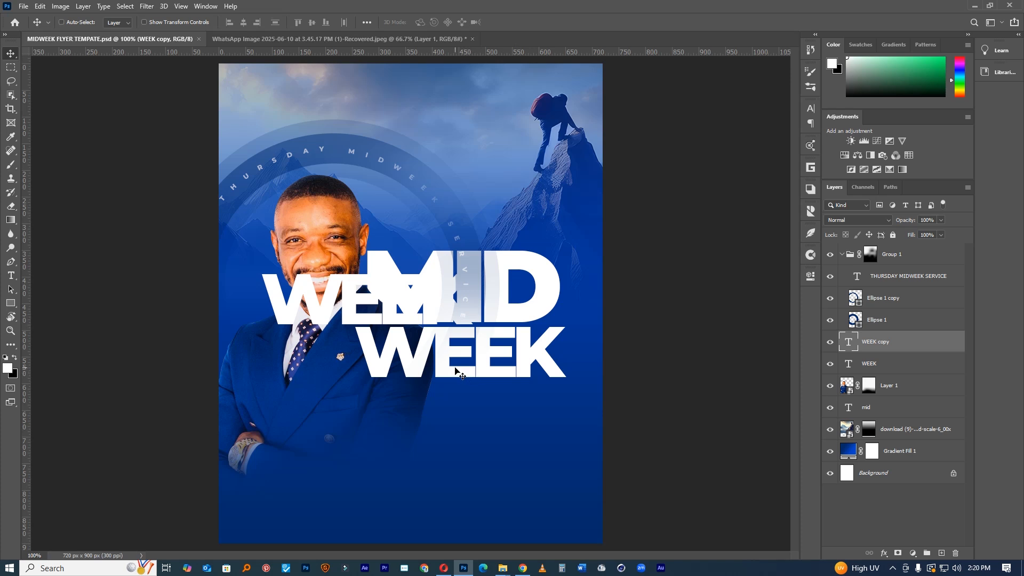
pyautogui.press('ctrl')
pyautogui.press('ctrl')
pyautogui.keyDown('ctrl'); pyautogui.click(448, 358); pyautogui.keyUp('ctrl')
pyautogui.click(360, 272)
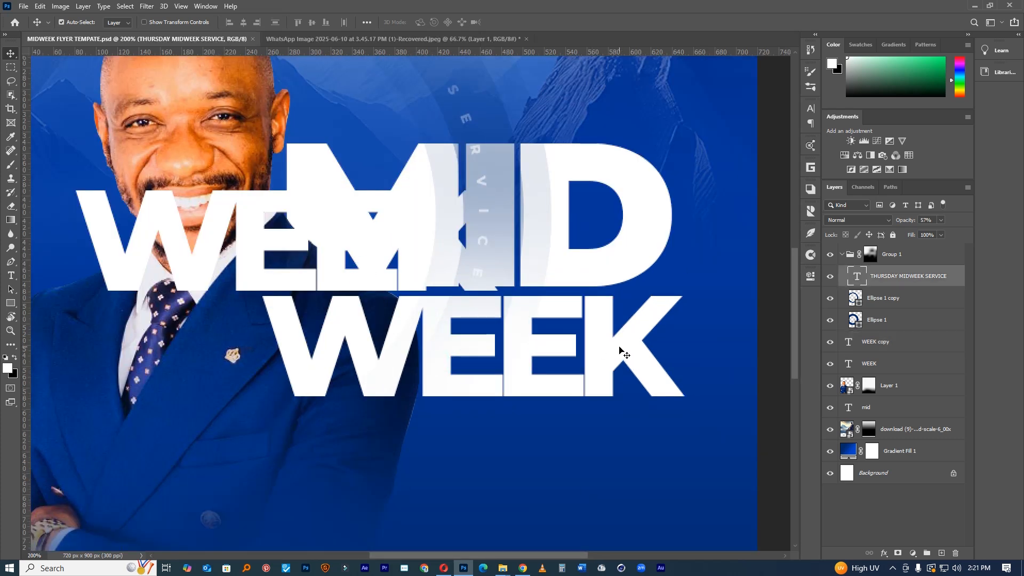
pyautogui.press('Delete')
pyautogui.hotkey('ctrl', 'z')
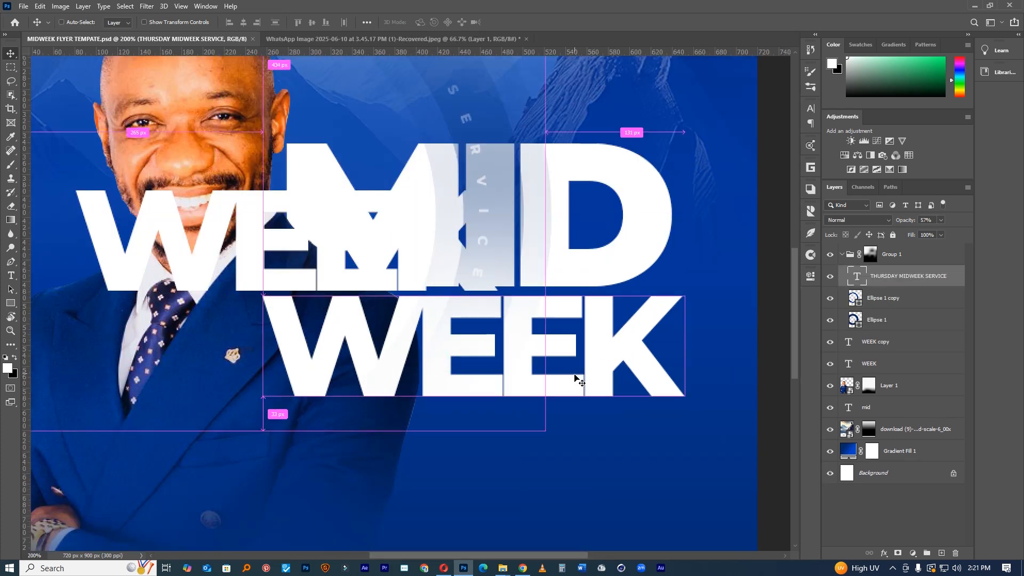
pyautogui.hotkey('ctrl', 'z')
pyautogui.moveTo(583, 378); pyautogui.dragTo(494, 386)
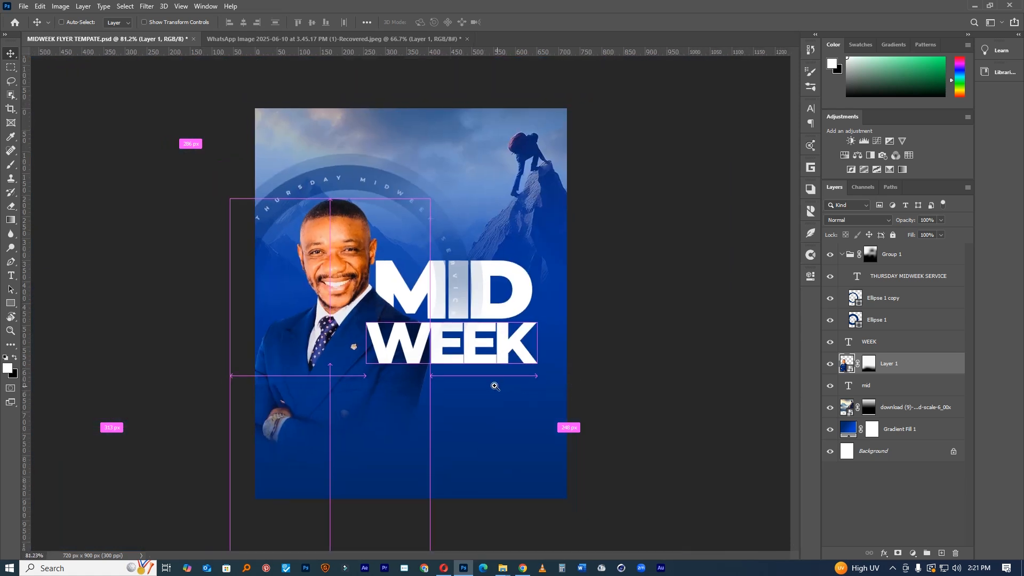
pyautogui.hotkey('ctrl', '1')
# Place the blue wave background picture from the IMAGES folder across the flyer's lower half, scaled to 4.75%.
pyautogui.click(500, 570)
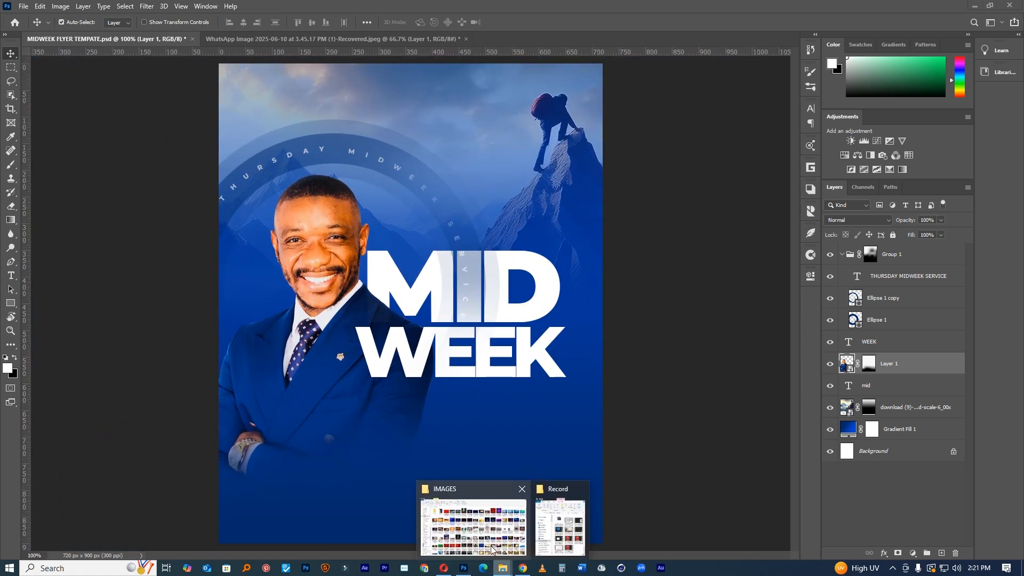
pyautogui.click(475, 482)
pyautogui.click(304, 216)
pyautogui.moveTo(377, 319); pyautogui.dragTo(568, 431)
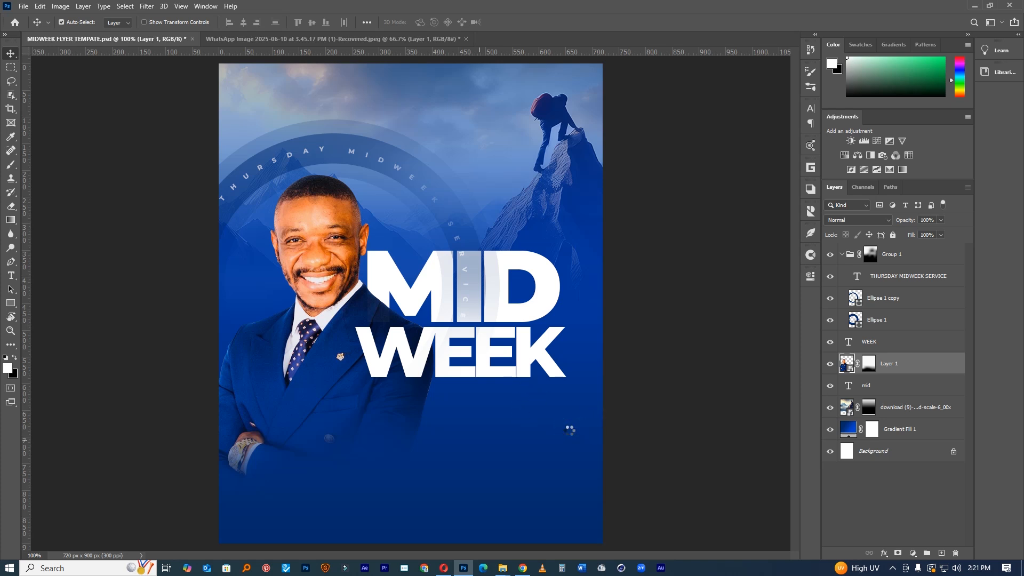
pyautogui.moveTo(536, 364); pyautogui.dragTo(537, 503)
pyautogui.moveTo(602, 300); pyautogui.dragTo(626, 281)
pyautogui.click(511, 22)
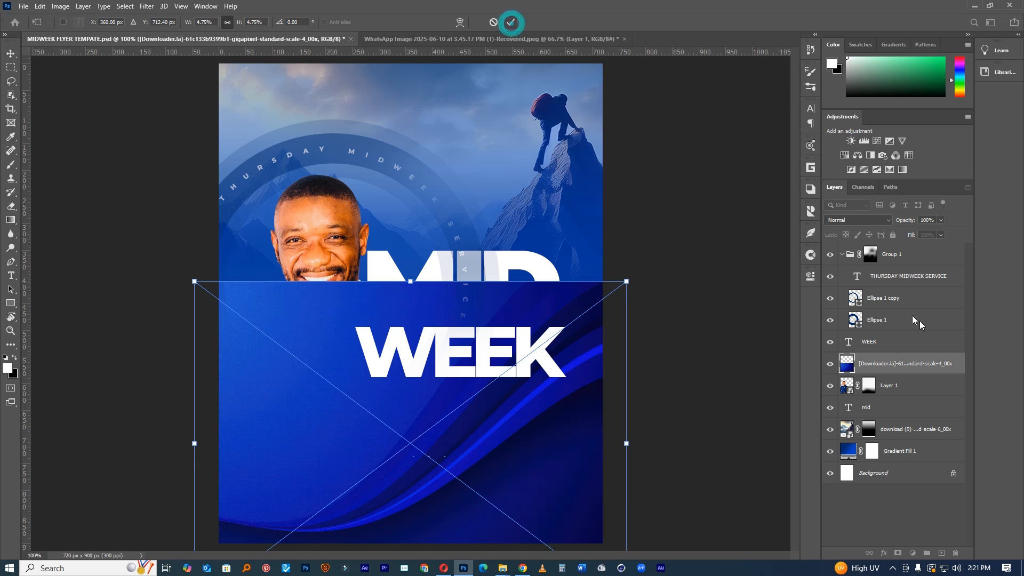
# Move the blue wave image layer below the mid text, collapse Group 1 and set the image's blend mode to Luminosity.
pyautogui.moveTo(880, 366); pyautogui.dragTo(886, 419)
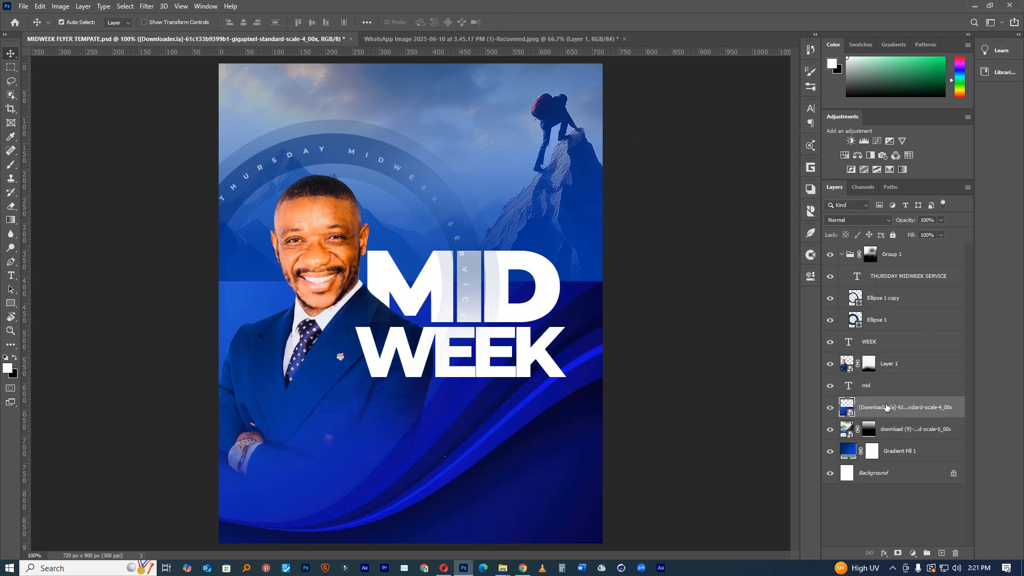
pyautogui.click(845, 255)
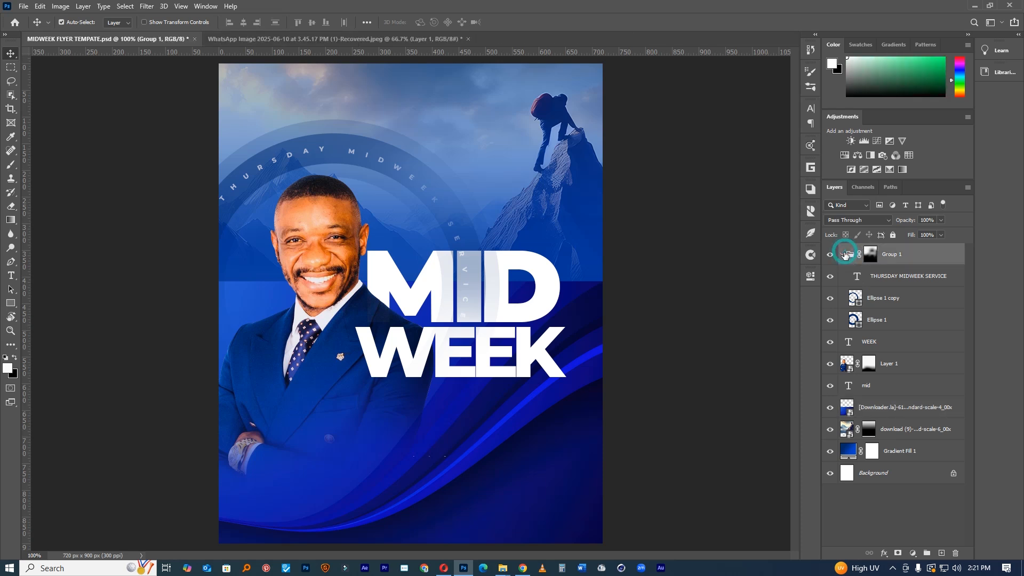
pyautogui.click(842, 254)
pyautogui.moveTo(868, 322); pyautogui.dragTo(875, 348)
pyautogui.click(875, 347)
pyautogui.click(853, 220)
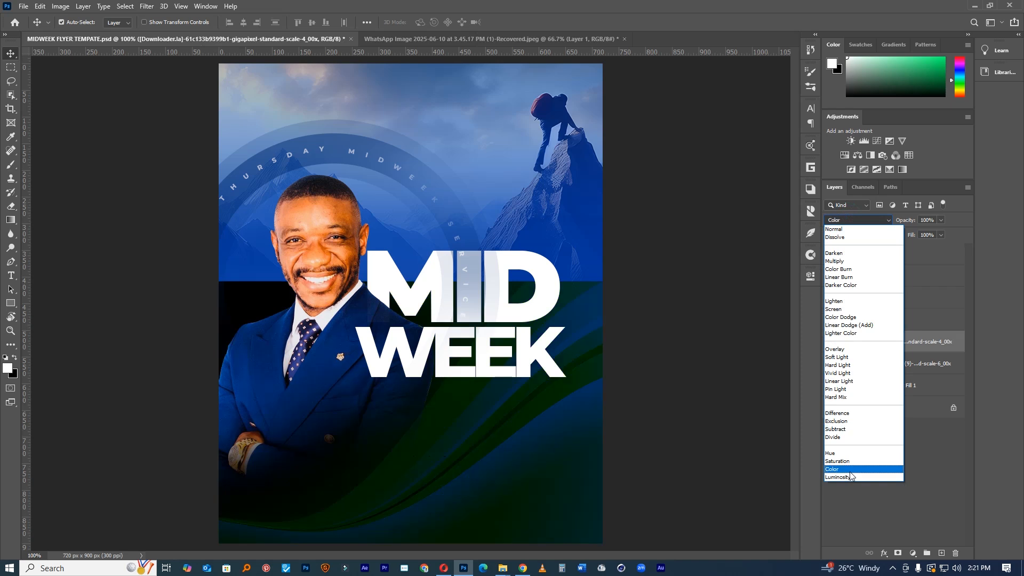
pyautogui.click(849, 475)
# Add a layer mask to the wave image and erase its hard upper edge with a large soft eraser.
pyautogui.click(899, 553)
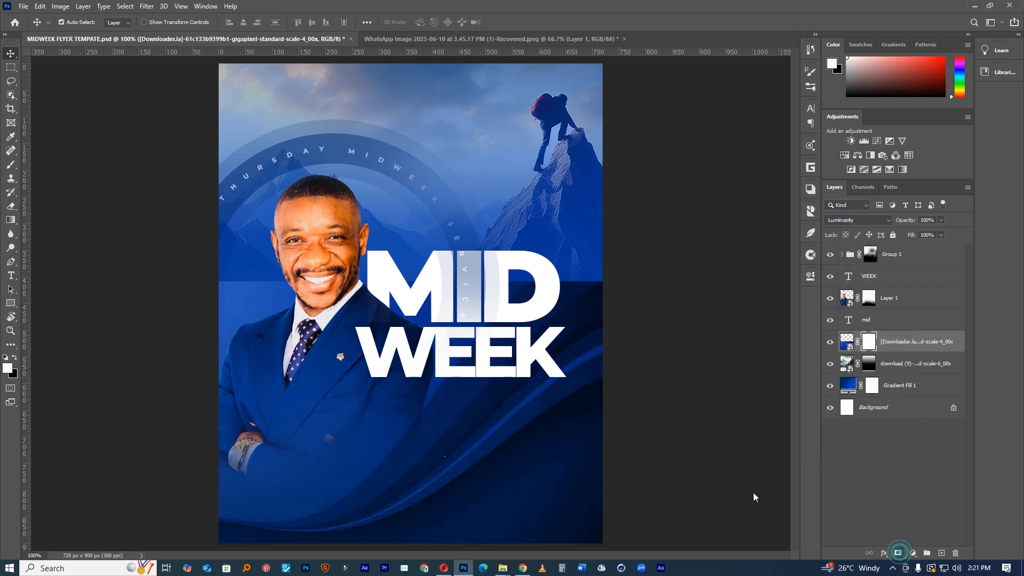
pyautogui.press('e')
pyautogui.keyDown('alt'); pyautogui.rightClick(424, 253); pyautogui.keyUp('alt')
pyautogui.moveTo(351, 255); pyautogui.dragTo(161, 255)
pyautogui.moveTo(297, 261); pyautogui.dragTo(219, 322)
pyautogui.moveTo(556, 231)
pyautogui.mouseDown()
pyautogui.moveTo(564, 256)
pyautogui.moveTo(534, 286)
pyautogui.moveTo(565, 267)
pyautogui.moveTo(623, 291)
pyautogui.mouseUp()
# Enlarge the wave image to about 125% and rotate it about 10° clockwise.
pyautogui.scroll(-3, 542, 272)
pyautogui.hotkey('ctrl', 't')
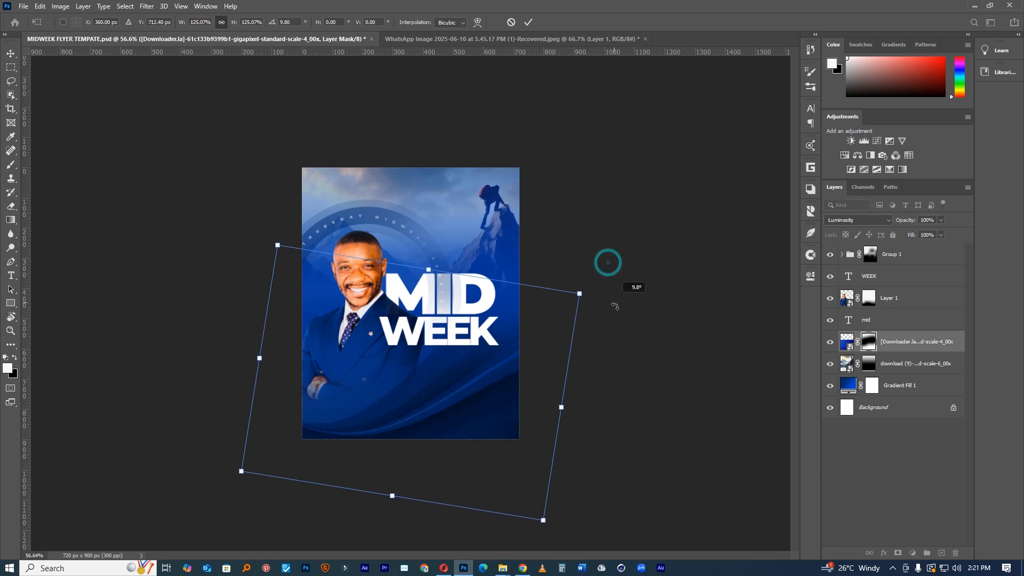
pyautogui.click(528, 22)
# Rasterize the wave image layer and apply a Gaussian Blur with a 10-pixel radius.
pyautogui.rightClick(843, 344)
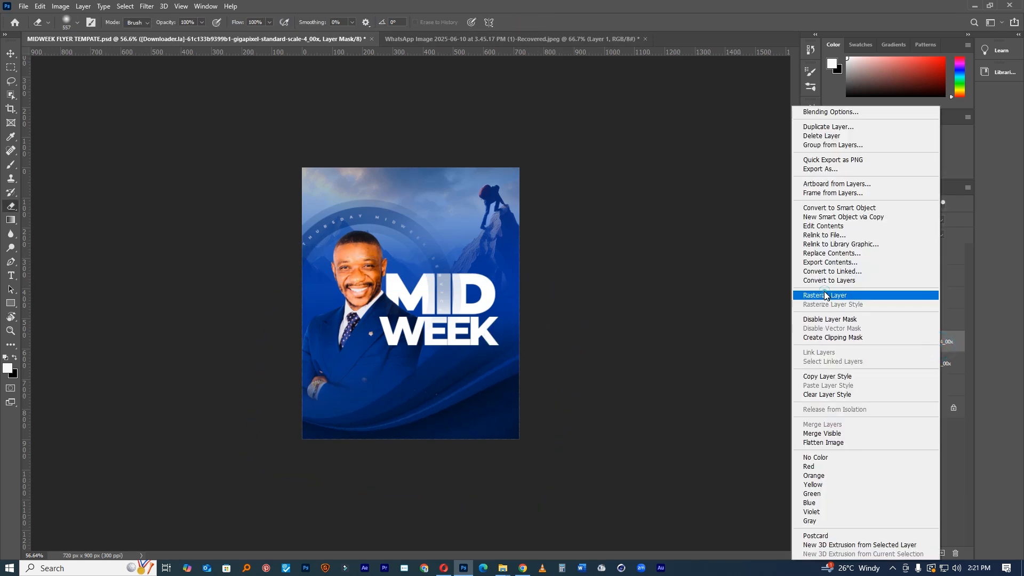
pyautogui.click(853, 295)
pyautogui.click(147, 6)
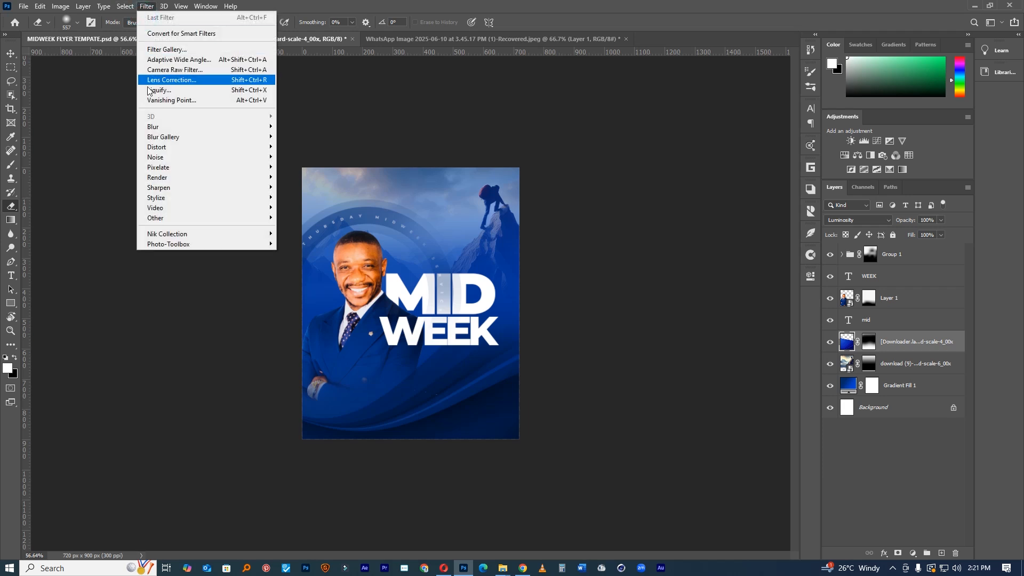
pyautogui.click(272, 128)
pyautogui.click(299, 166)
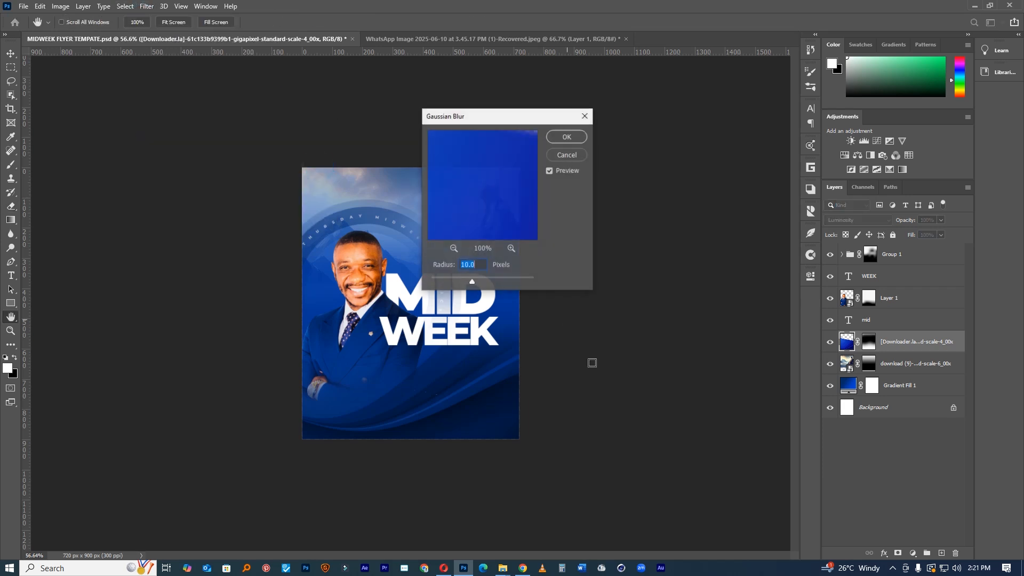
pyautogui.click(567, 136)
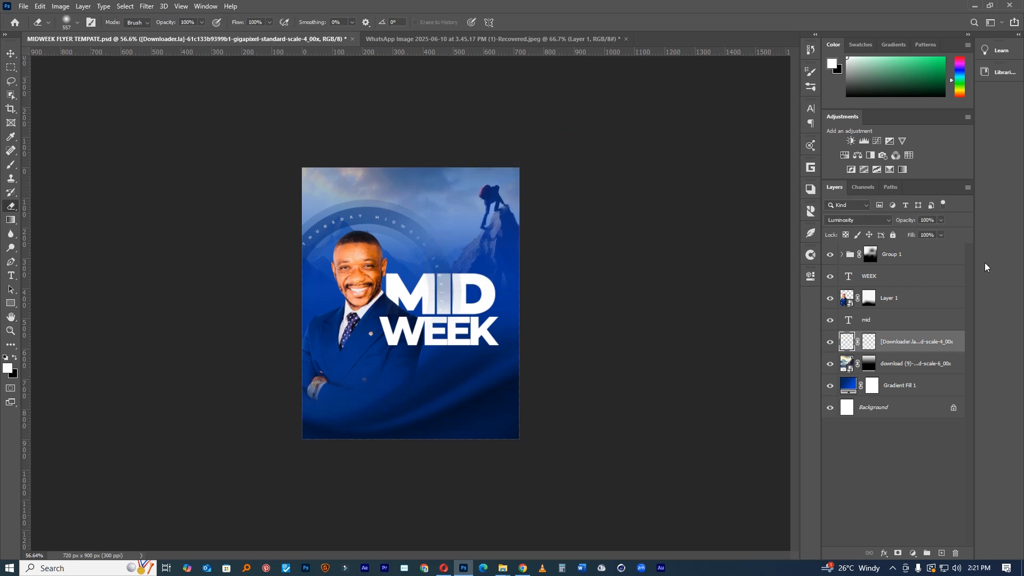
# Lower the wave image layer's opacity to 28%.
pyautogui.moveTo(907, 220); pyautogui.dragTo(870, 228)
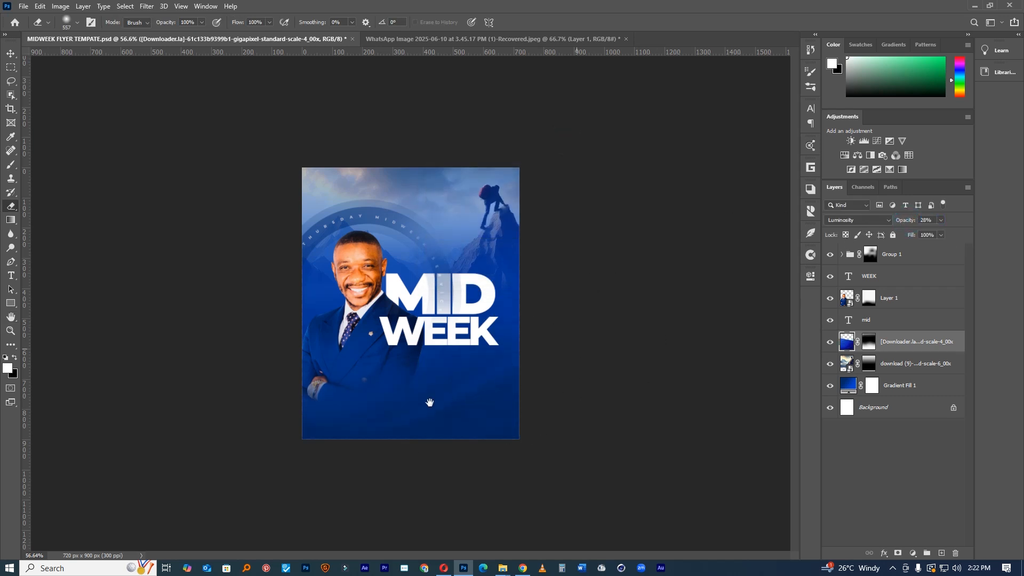
pyautogui.hotkey('ctrl', '+')
pyautogui.hotkey('ctrl', '+')
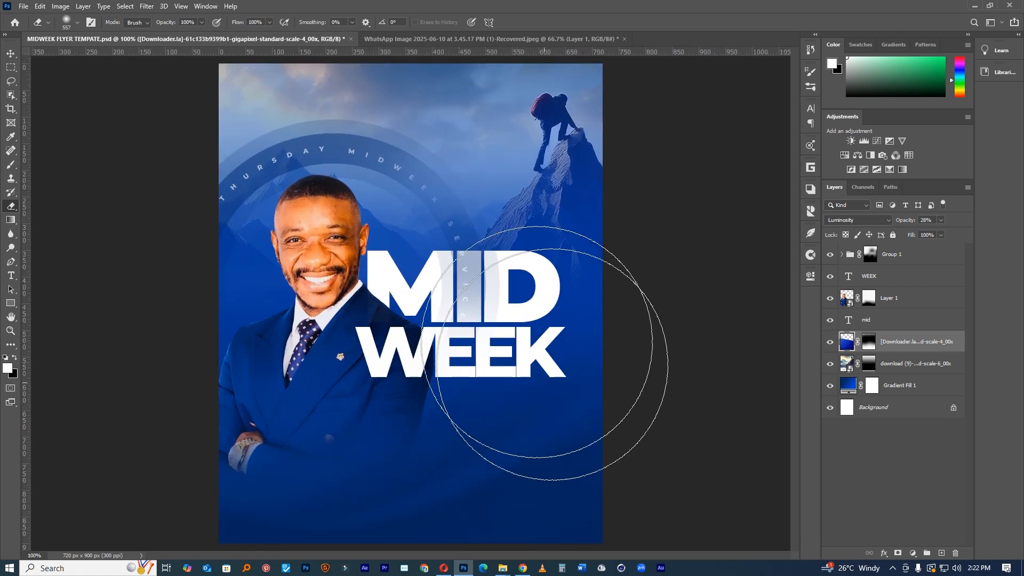
# Add the text "SERVICE" in Montserrat Black 46 pt and move its layer above the WEEK layer.
pyautogui.click(11, 276)
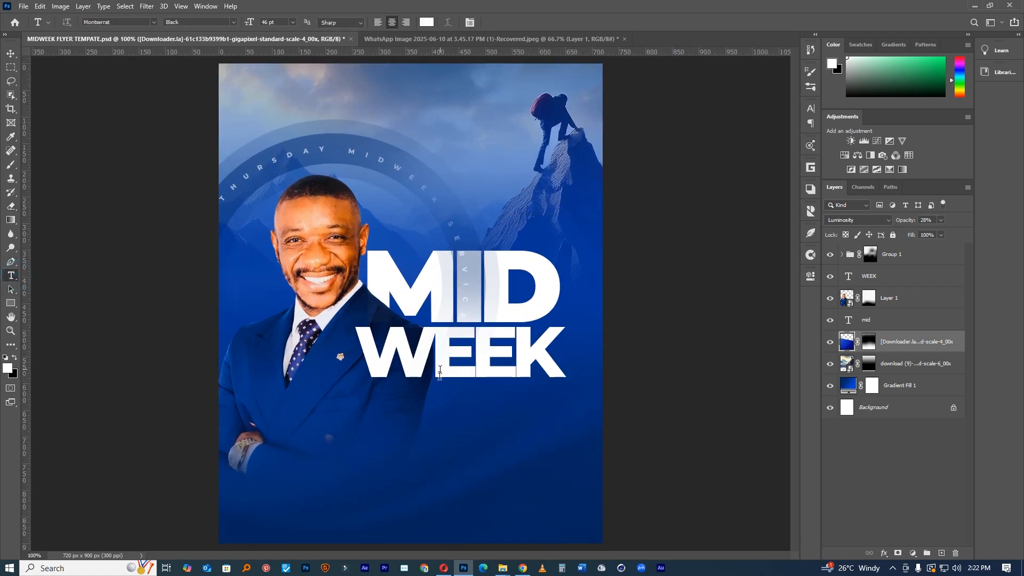
pyautogui.click(432, 420)
pyautogui.write('R')
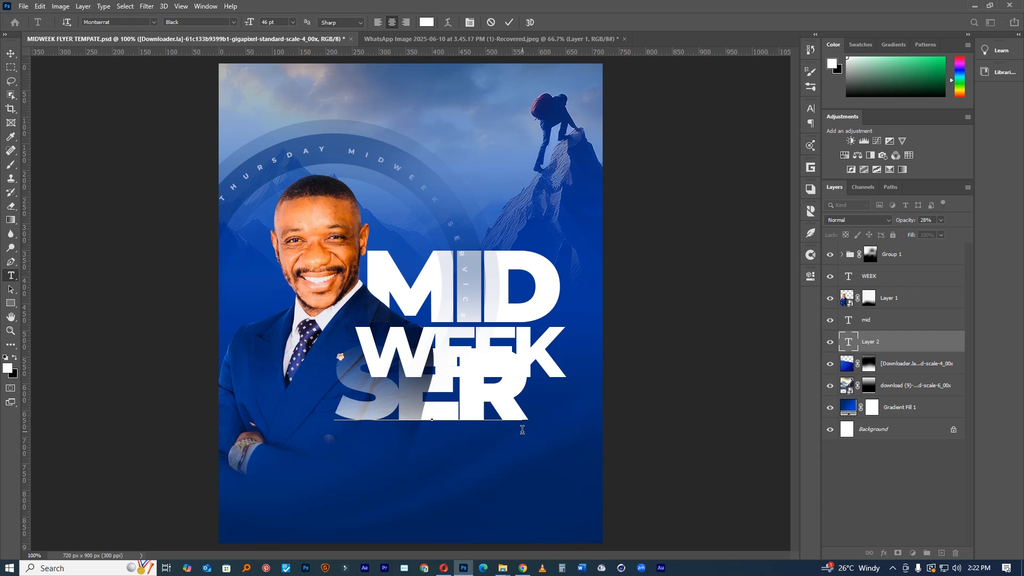
pyautogui.write('VICE')
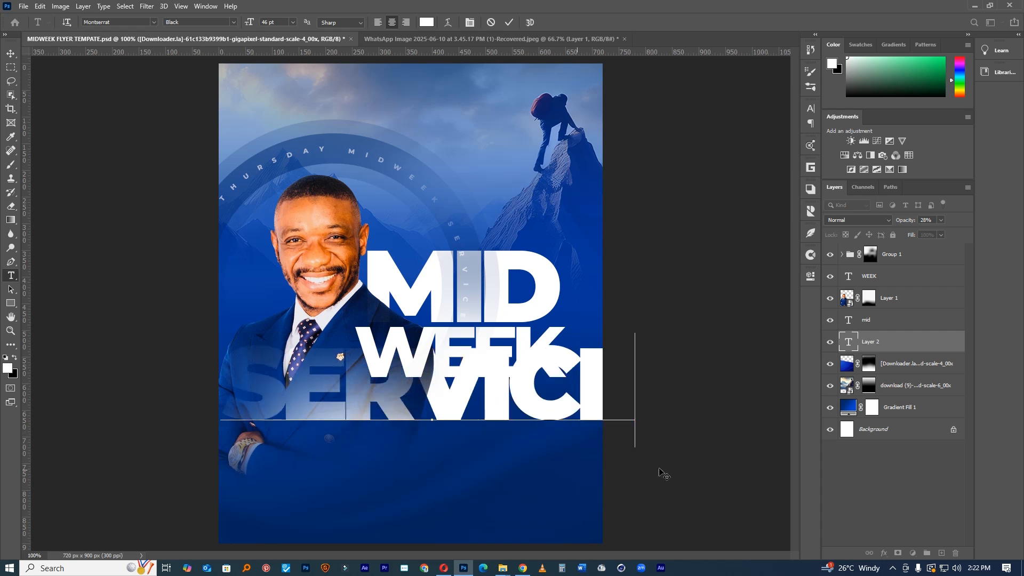
pyautogui.moveTo(908, 350); pyautogui.dragTo(887, 267)
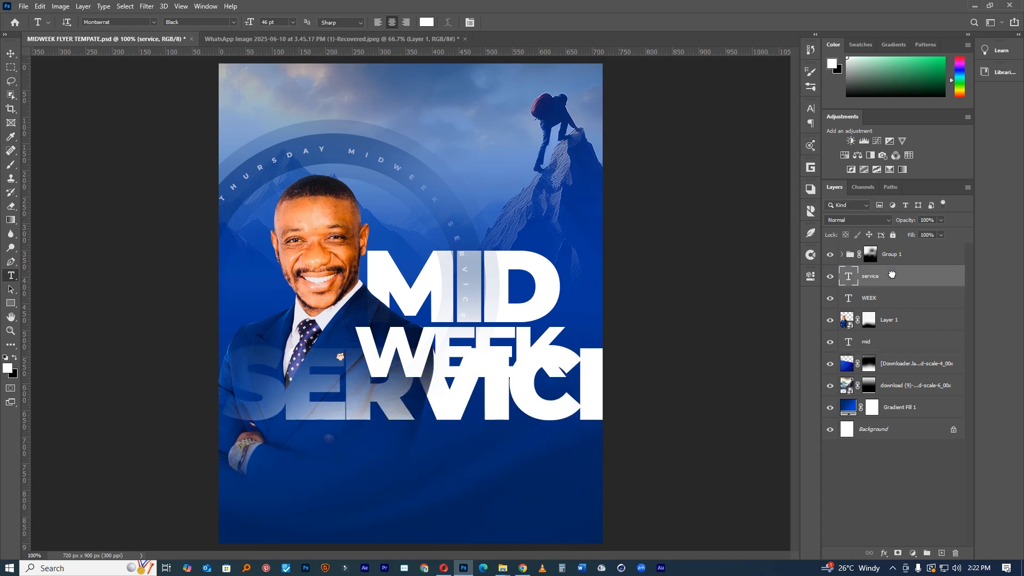
# Scale the SERVICE text to about 36.85% and position it directly beneath WEEK.
pyautogui.hotkey('ctrl', 't')
pyautogui.moveTo(636, 333); pyautogui.dragTo(507, 394)
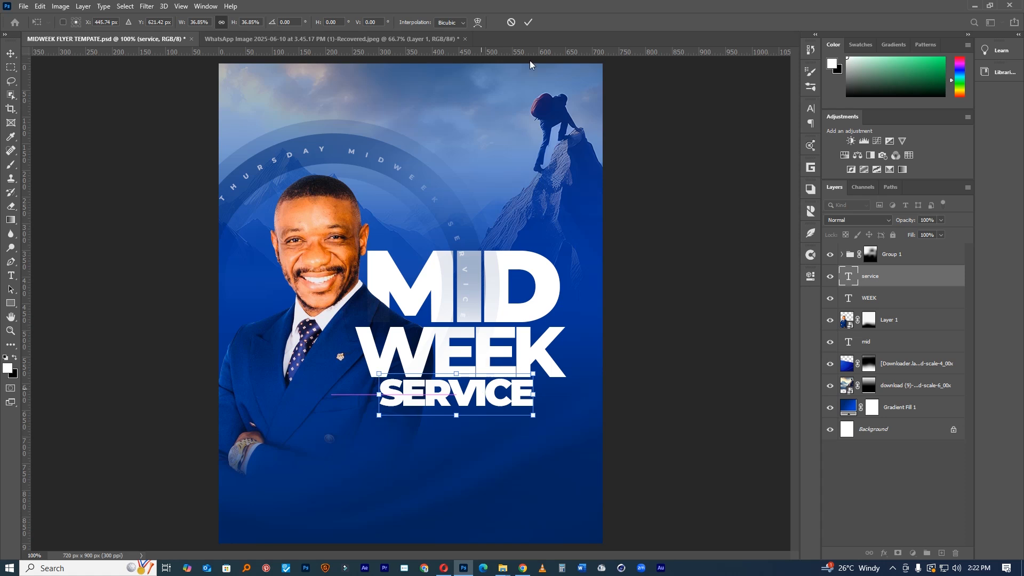
pyautogui.click(528, 22)
# Tighten the vertical spacing of the title by nudging WEEK closer to MID and SERVICE closer to WEEK.
pyautogui.click(13, 54)
pyautogui.moveTo(482, 302)
pyautogui.mouseDown()
pyautogui.moveTo(558, 366)
pyautogui.moveTo(482, 302)
pyautogui.mouseUp()
pyautogui.keyDown('ctrl'); pyautogui.click(481, 302); pyautogui.keyUp('ctrl')
pyautogui.keyDown('ctrl'); pyautogui.click(606, 396); pyautogui.keyUp('ctrl')
pyautogui.moveTo(592, 398); pyautogui.dragTo(592, 393)
pyautogui.moveTo(562, 473); pyautogui.dragTo(577, 262)
pyautogui.scroll(-5, 553, 478)
pyautogui.scroll(5, 520, 476)
pyautogui.moveTo(564, 359); pyautogui.dragTo(540, 323)
pyautogui.hotkey('ctrl', '1')
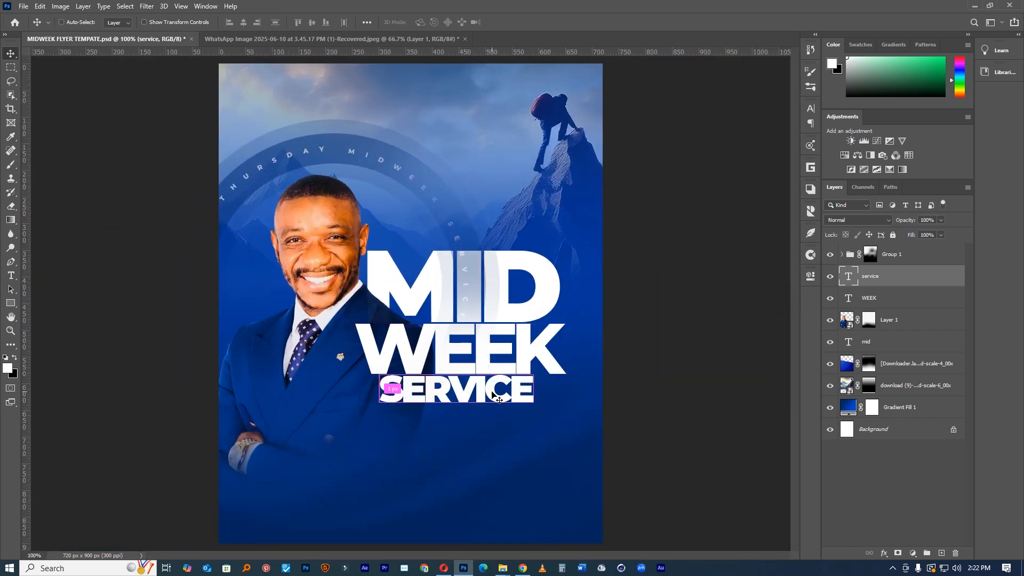
pyautogui.press('Left')
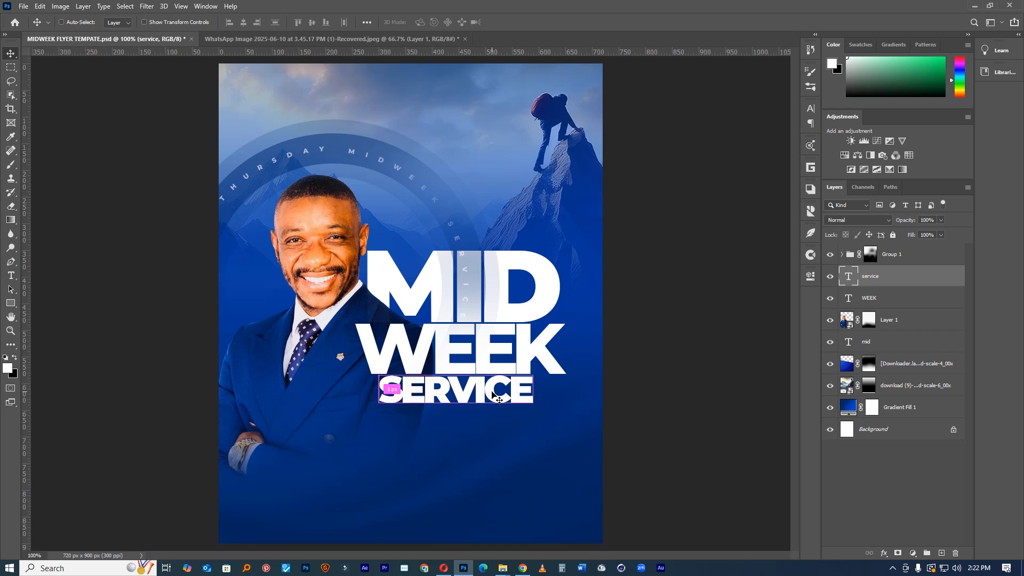
pyautogui.press('Down')
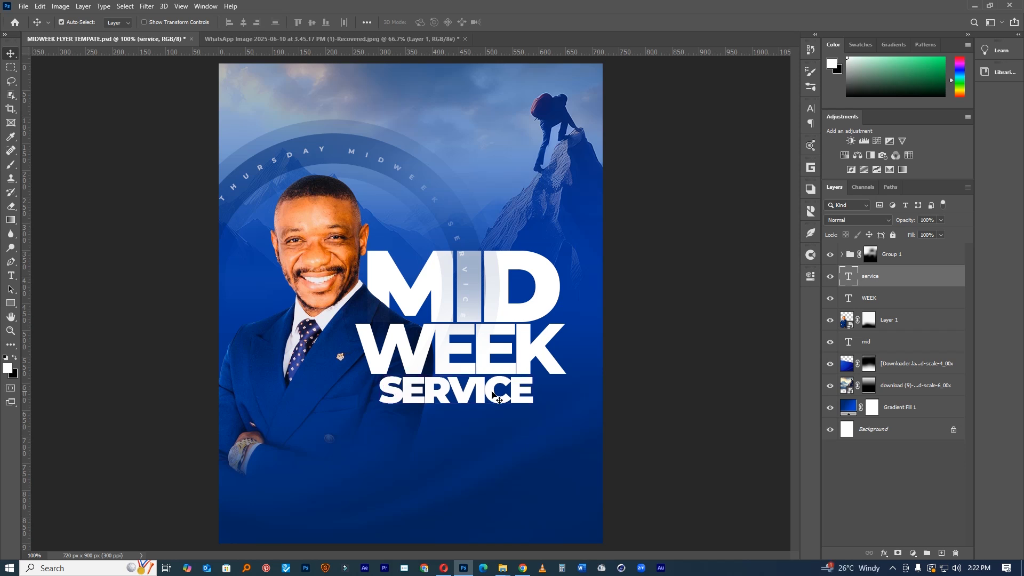
# Draw a white rectangle about 367 × 71 px below the SERVICE text.
pyautogui.click(13, 305)
pyautogui.moveTo(361, 423); pyautogui.dragTo(557, 460)
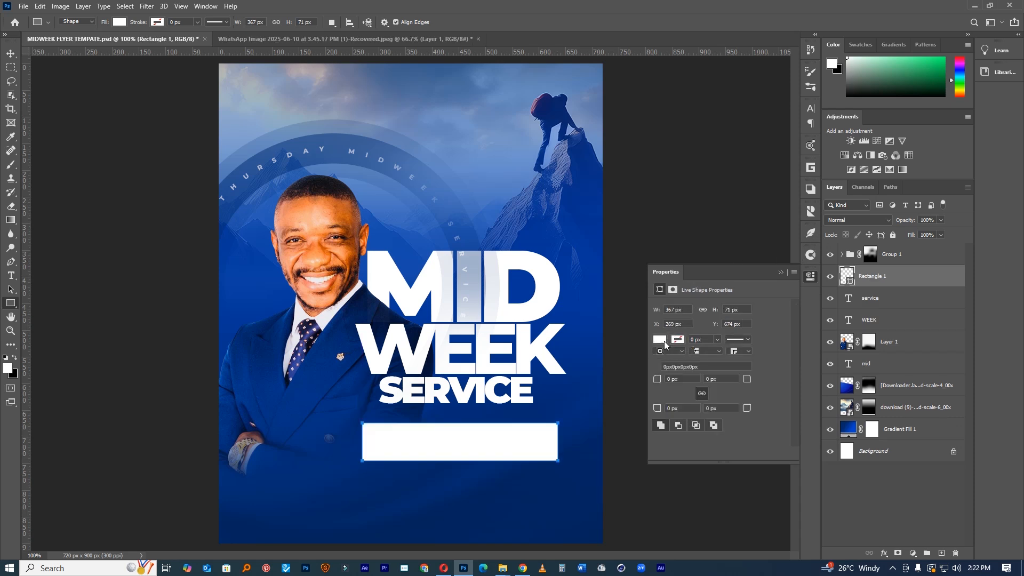
# Remove the rectangle's fill, give it a blue stroke about 1.96 px wide, and shift it slightly up beneath SERVICE.
pyautogui.click(664, 341)
pyautogui.click(666, 360)
pyautogui.click(681, 397)
pyautogui.click(793, 360)
pyautogui.click(570, 307)
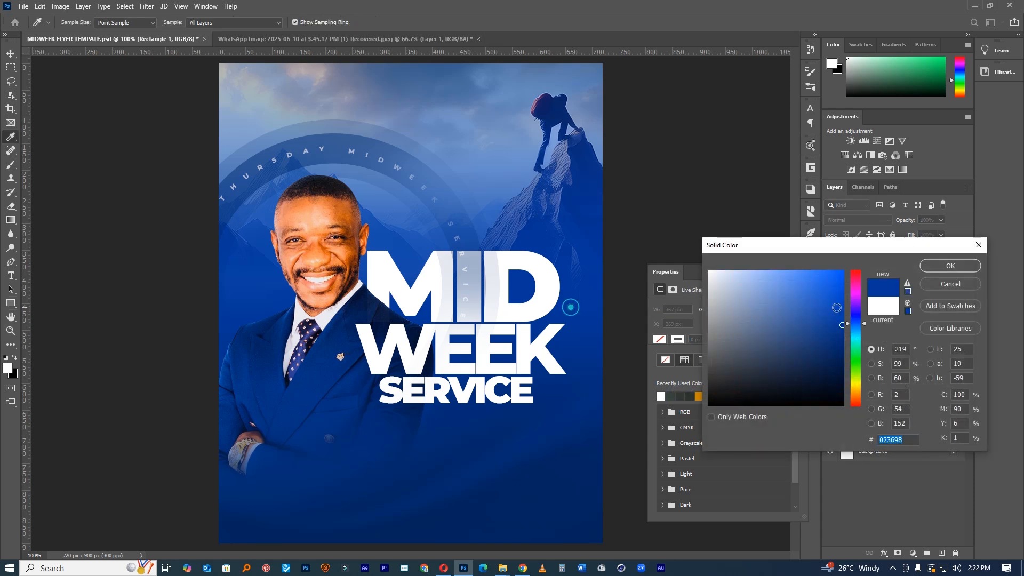
pyautogui.click(952, 267)
pyautogui.click(718, 340)
pyautogui.moveTo(718, 351); pyautogui.dragTo(724, 353)
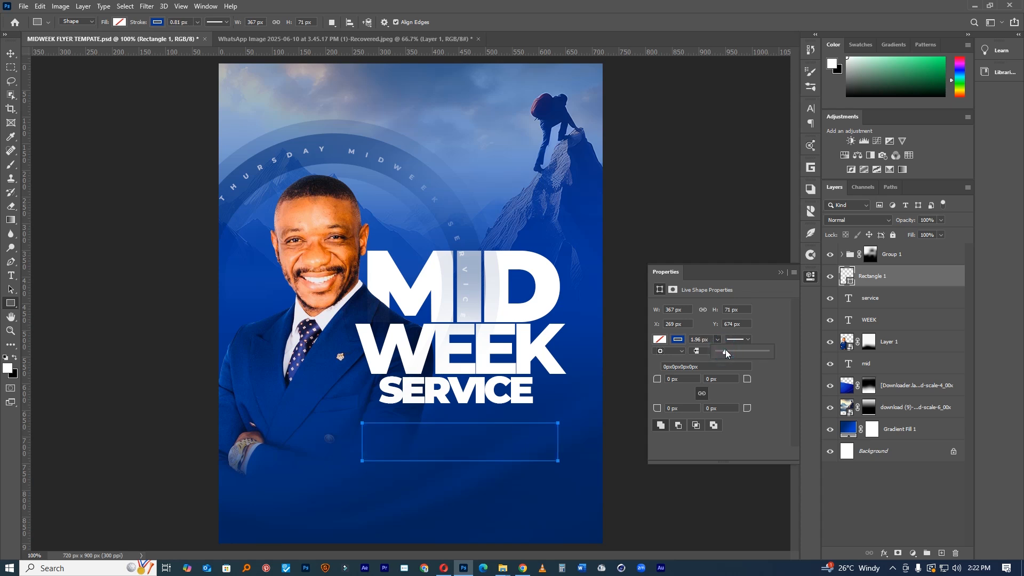
pyautogui.click(10, 54)
pyautogui.moveTo(517, 375); pyautogui.dragTo(518, 380)
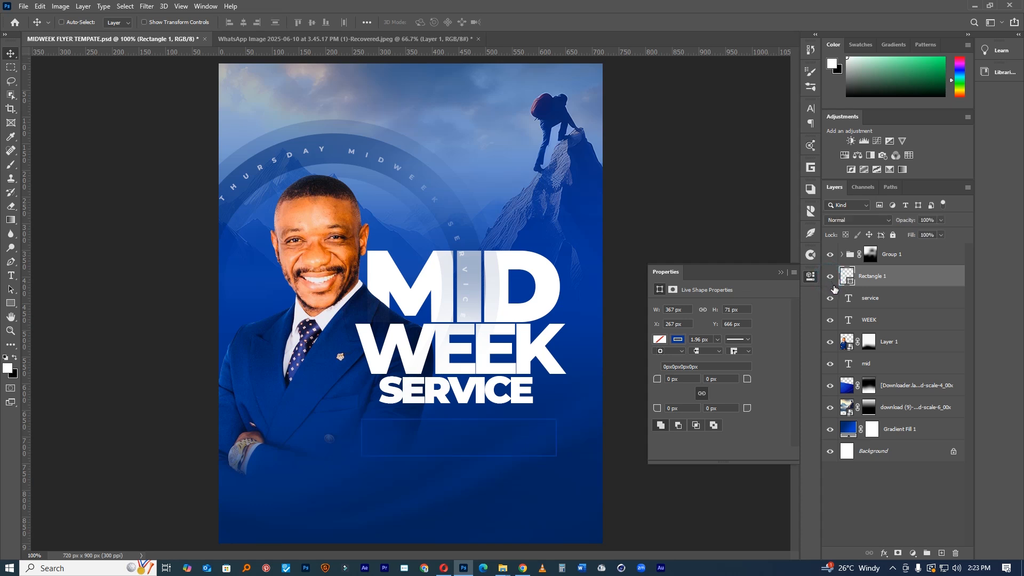
# Duplicate the outlined rectangle's layer.
pyautogui.hotkey('ctrl', 'j')
pyautogui.click(866, 305)
pyautogui.click(901, 276)
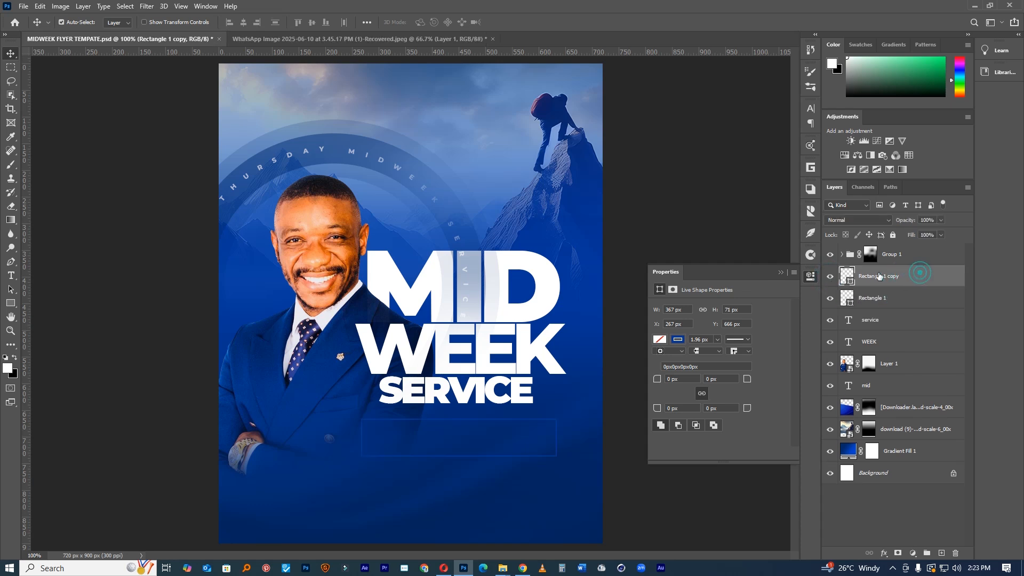
pyautogui.doubleClick(939, 276)
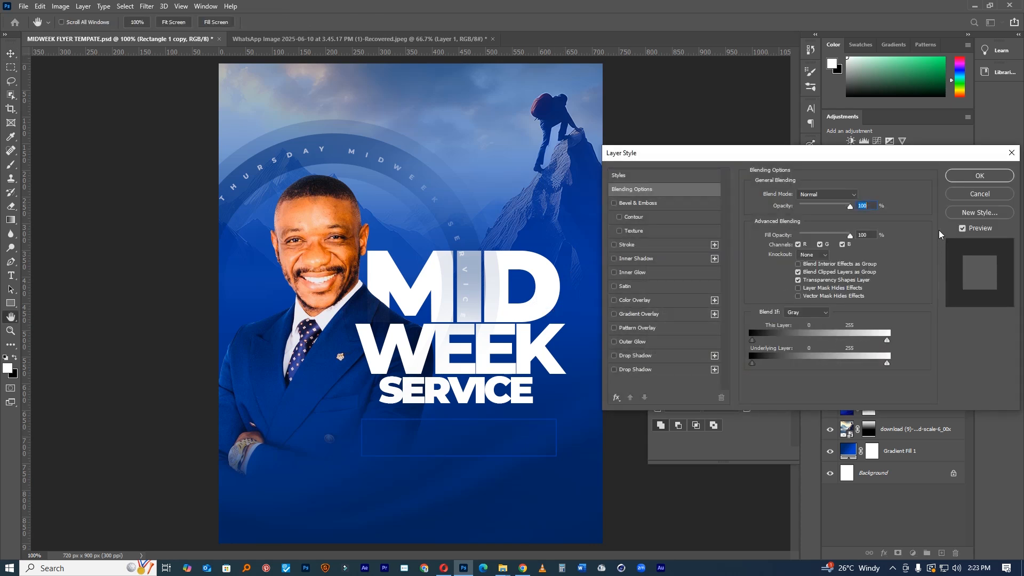
pyautogui.click(980, 195)
# Convert the rectangle copy to a smart object and apply a Gaussian Blur to it for a soft glow.
pyautogui.click(147, 7)
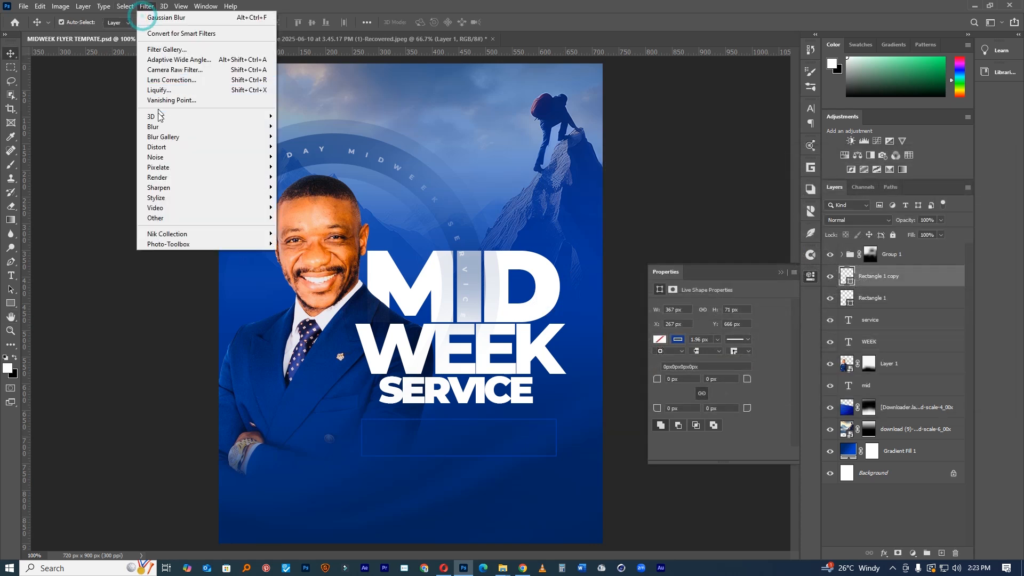
pyautogui.moveTo(202, 127)
pyautogui.click(310, 158)
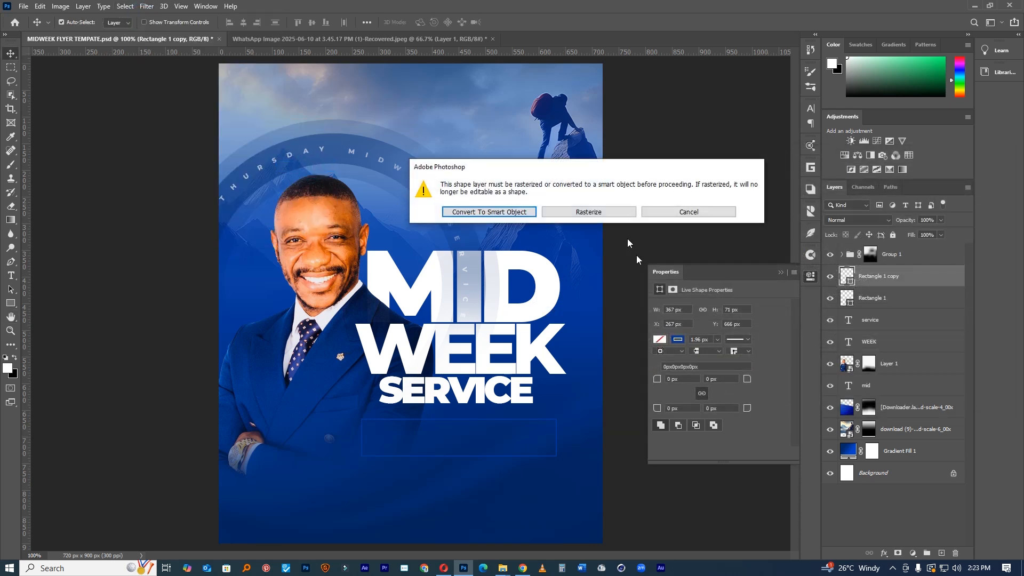
pyautogui.click(528, 219)
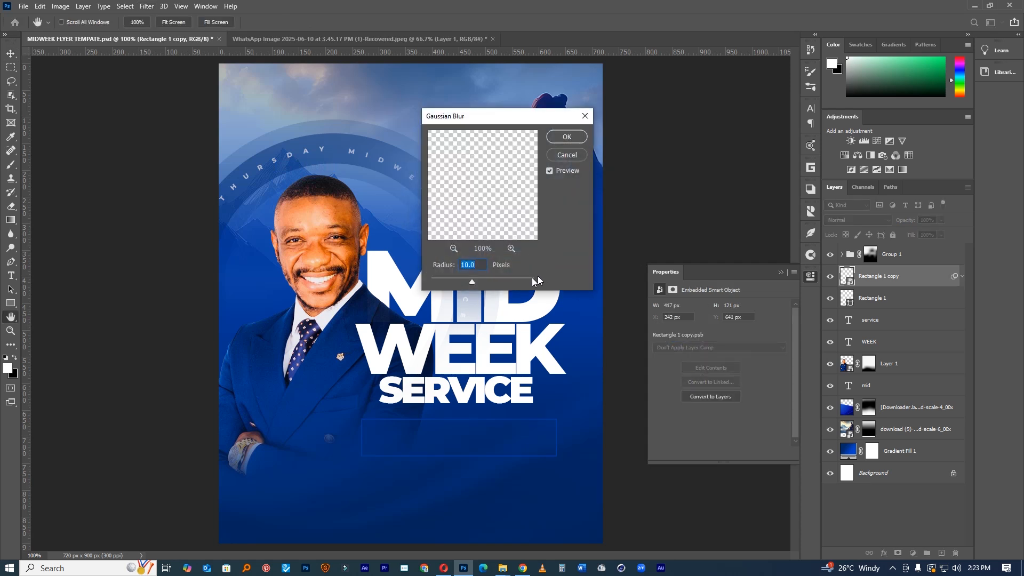
pyautogui.moveTo(463, 285); pyautogui.dragTo(463, 282)
pyautogui.click(567, 137)
pyautogui.click(830, 277)
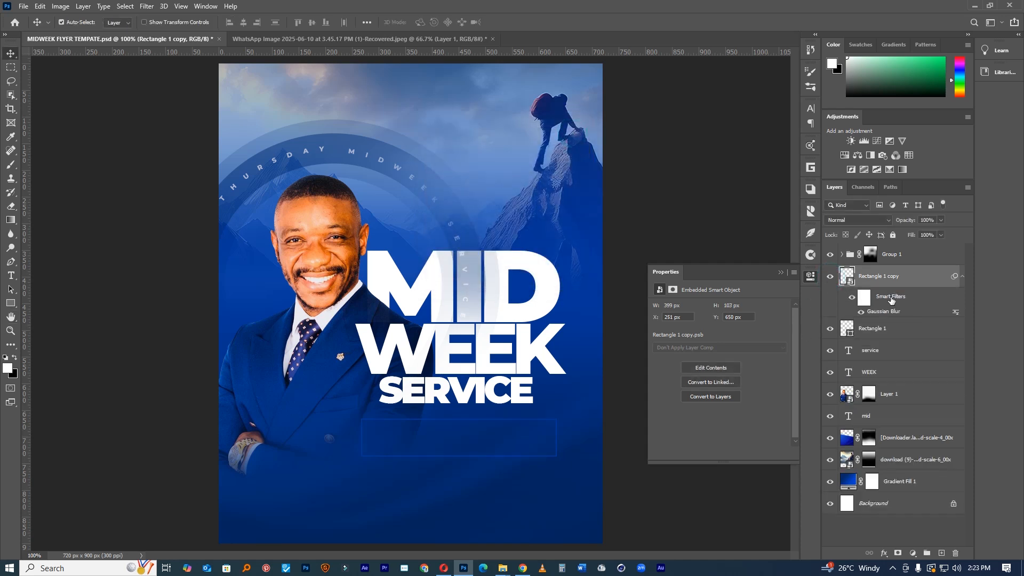
# Group the rectangle with its blurred copy and stretch the group to about 120.39% height, placed just beneath SERVICE.
pyautogui.keyDown('shift'); pyautogui.click(887, 327); pyautogui.keyUp('shift')
pyautogui.hotkey('ctrl', 'g')
pyautogui.hotkey('ctrl', 't')
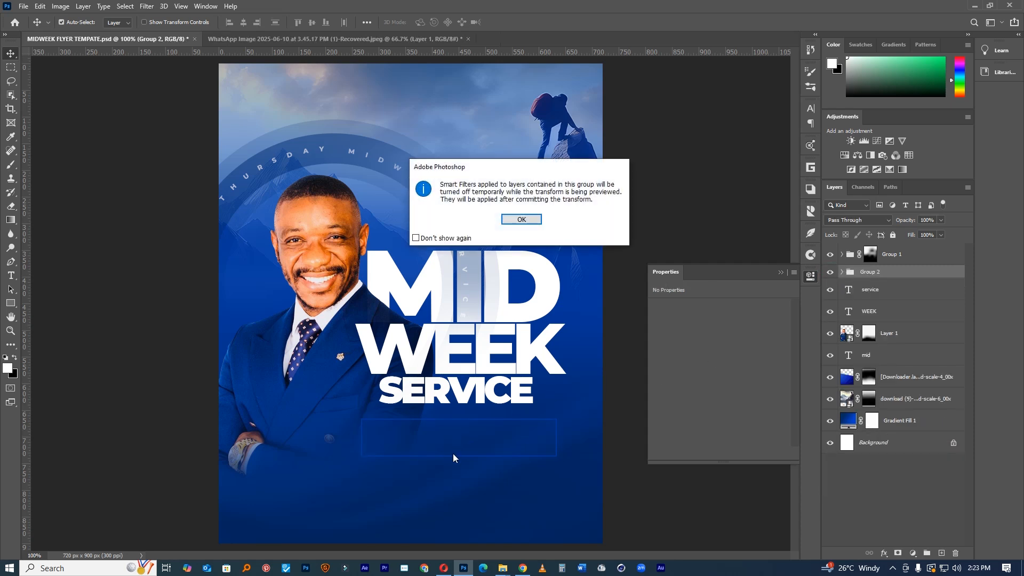
pyautogui.click(537, 220)
pyautogui.moveTo(457, 464); pyautogui.dragTo(469, 440)
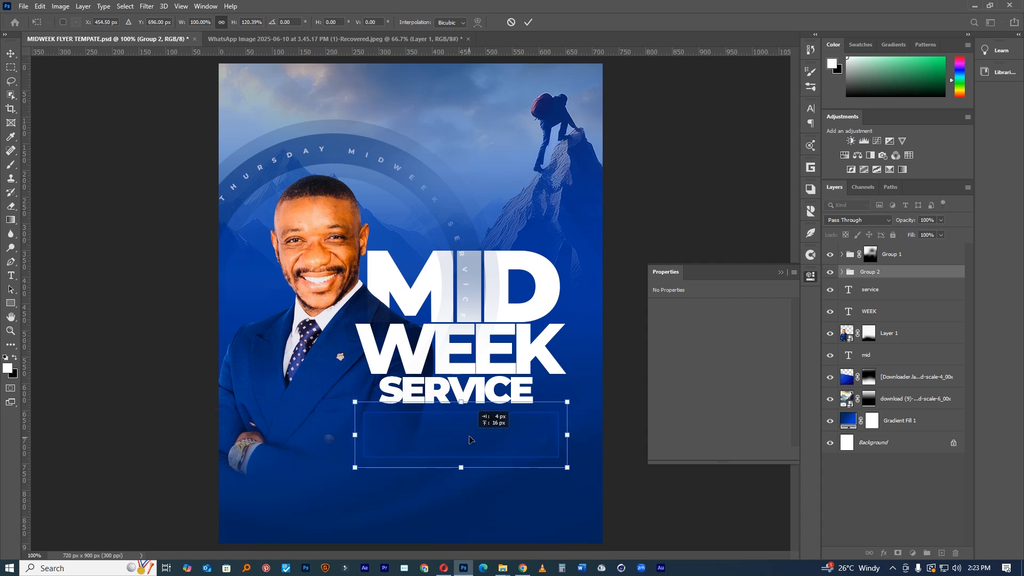
pyautogui.click(529, 22)
pyautogui.click(503, 568)
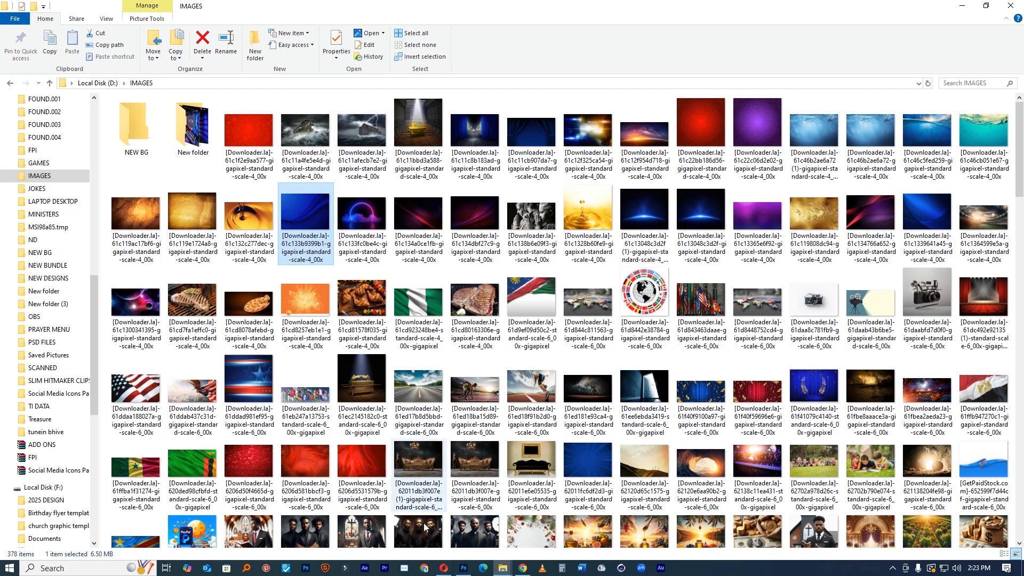
pyautogui.click(444, 568)
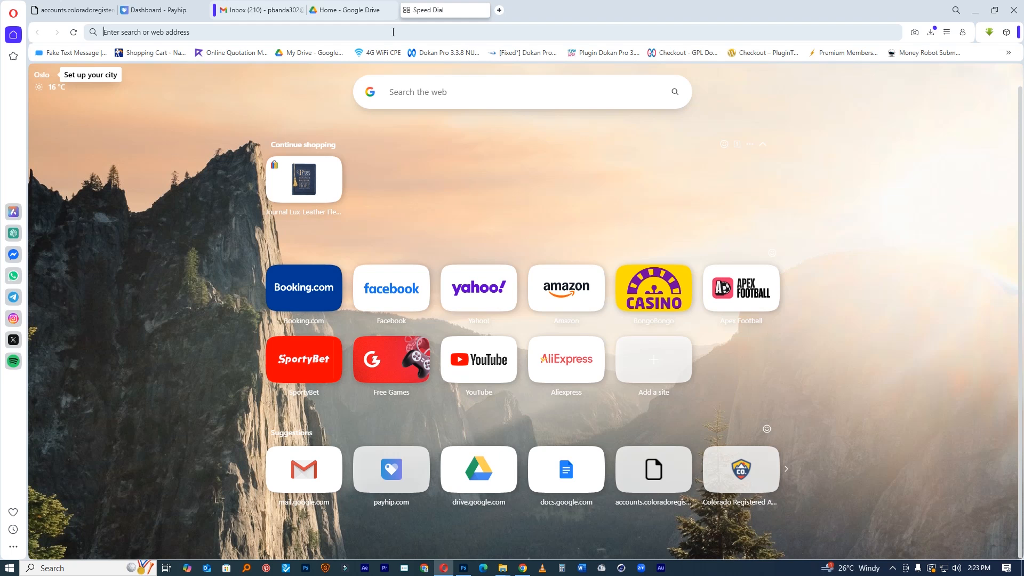
pyautogui.click(465, 569)
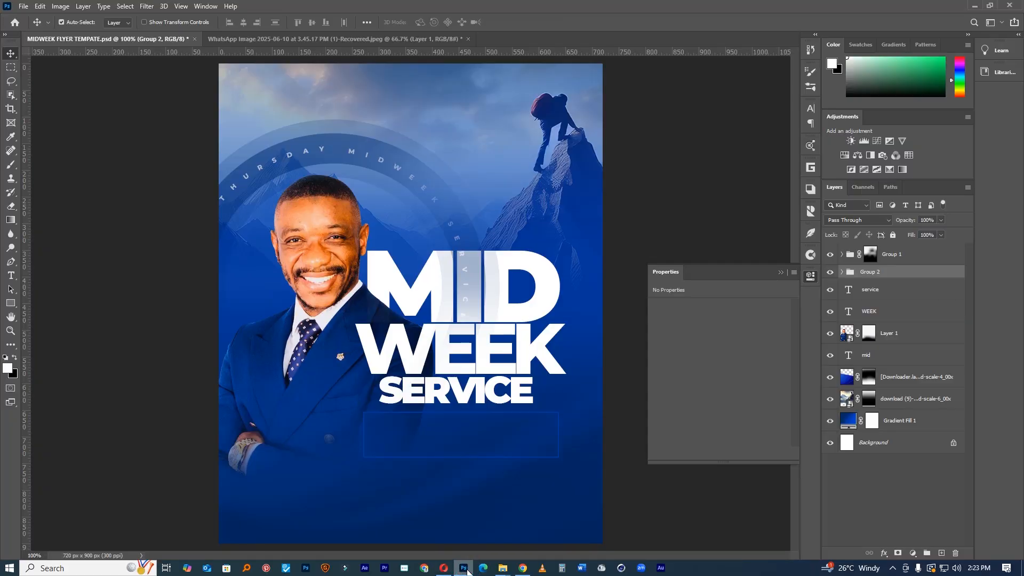
# Switch to the Opera browser and search the web for "scriptures that talks about not giving up".
pyautogui.click(466, 570)
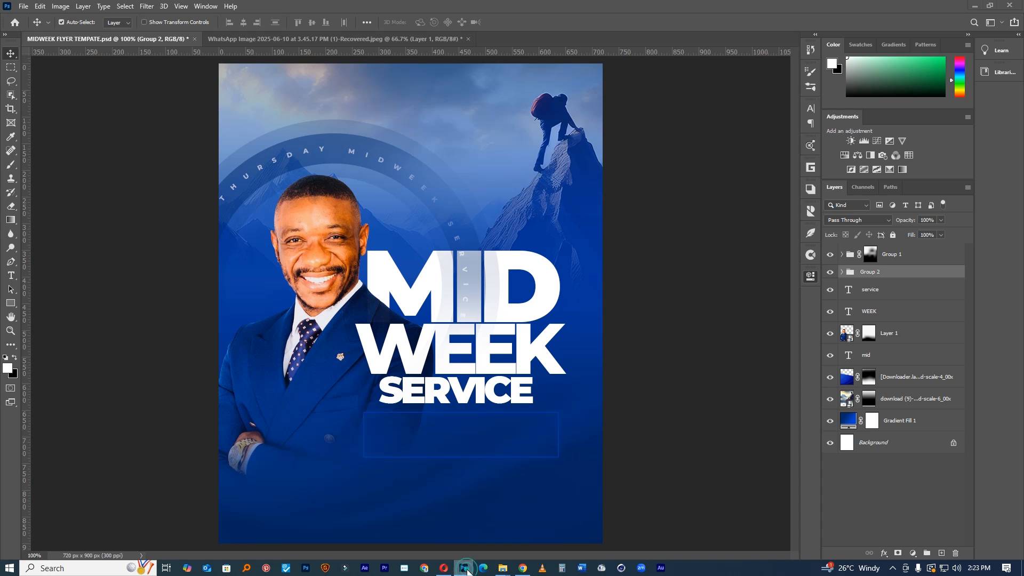
pyautogui.click(341, 33)
pyautogui.write('scrit')
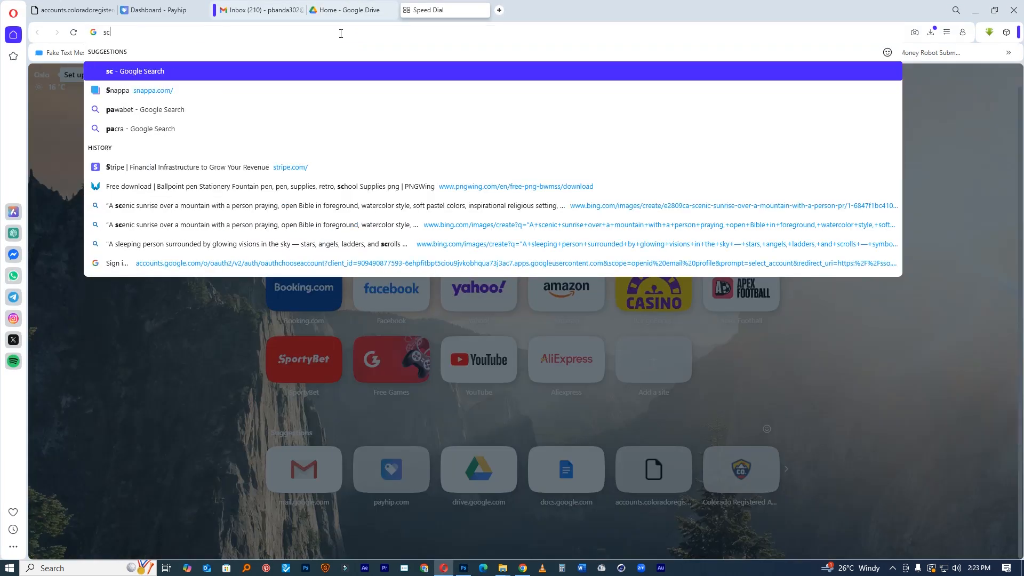
pyautogui.press('BackSpace')
pyautogui.press('BackSpace')
pyautogui.press('BackSpace')
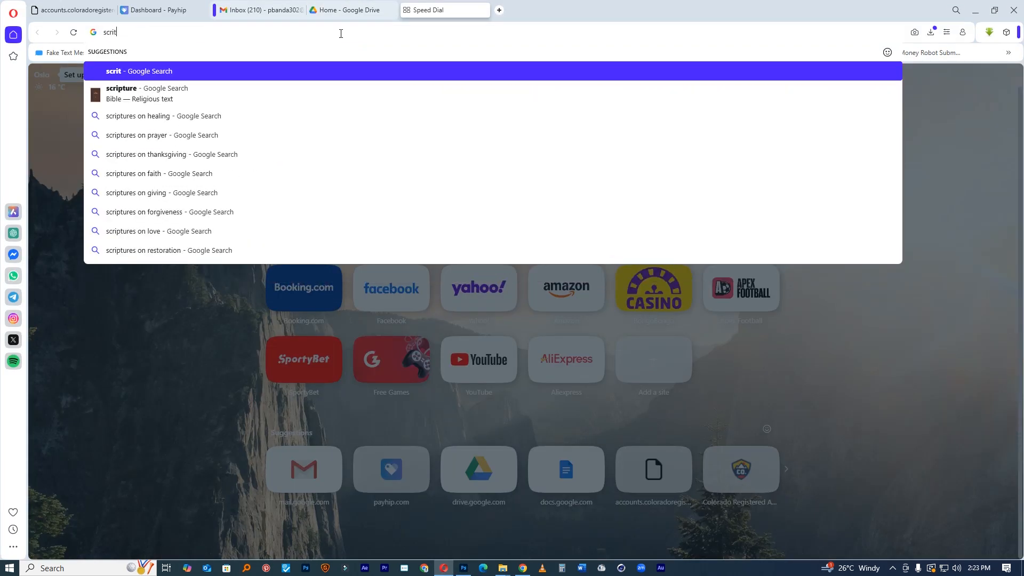
pyautogui.write('ri')
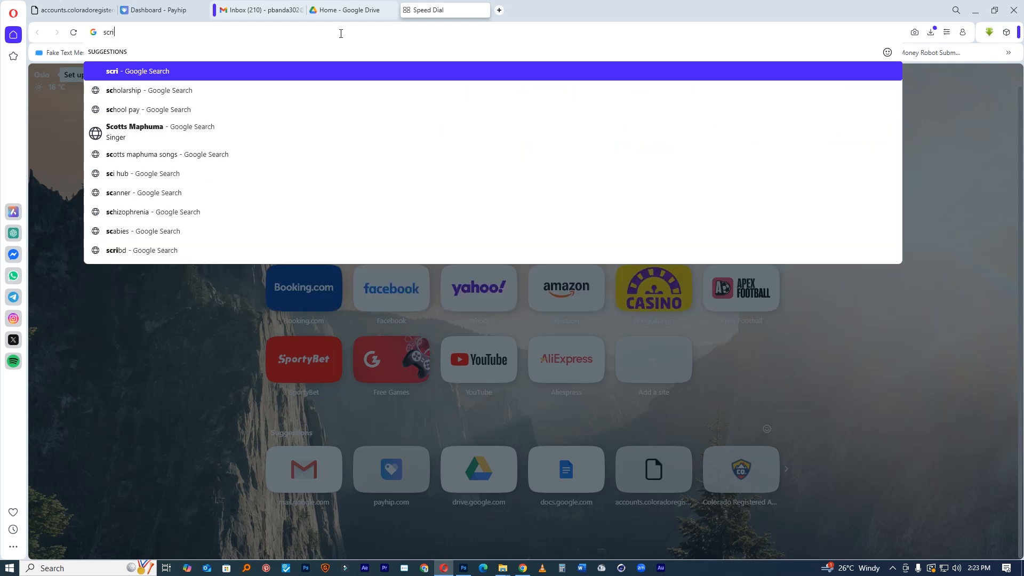
pyautogui.write('ptures that tt')
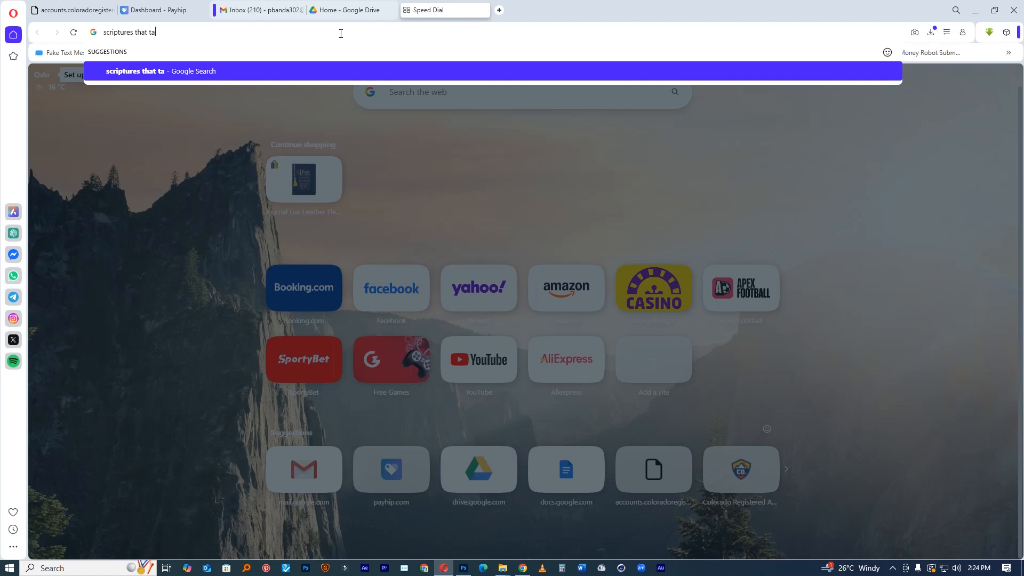
pyautogui.write('lks about')
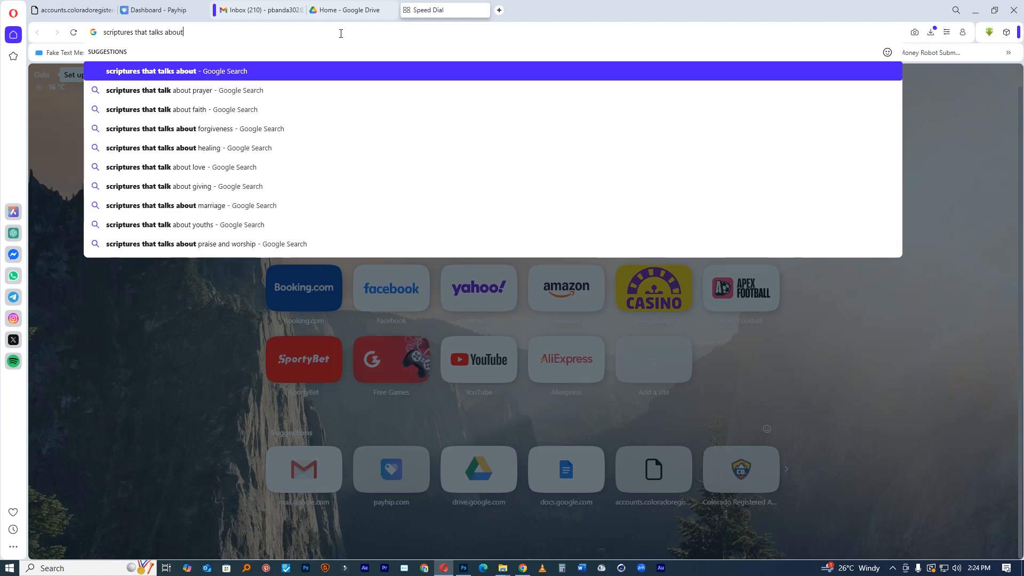
pyautogui.write(' m')
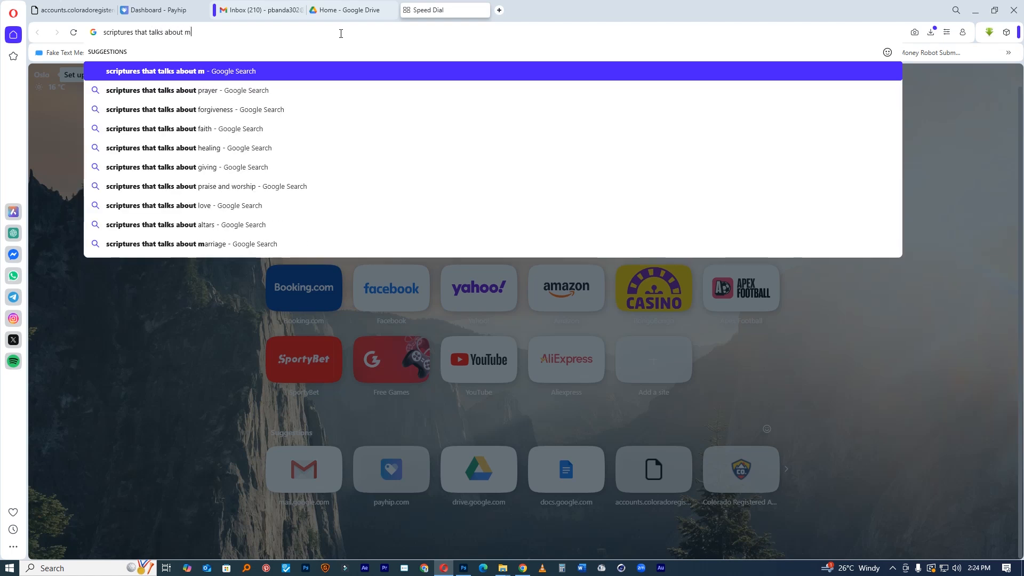
pyautogui.press('BackSpace')
pyautogui.write('not')
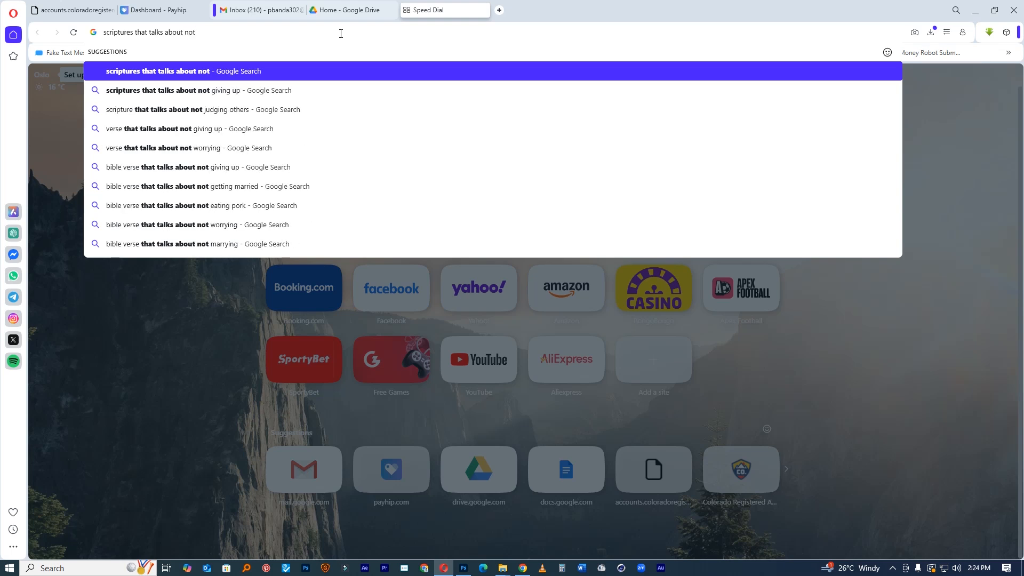
pyautogui.click(275, 92)
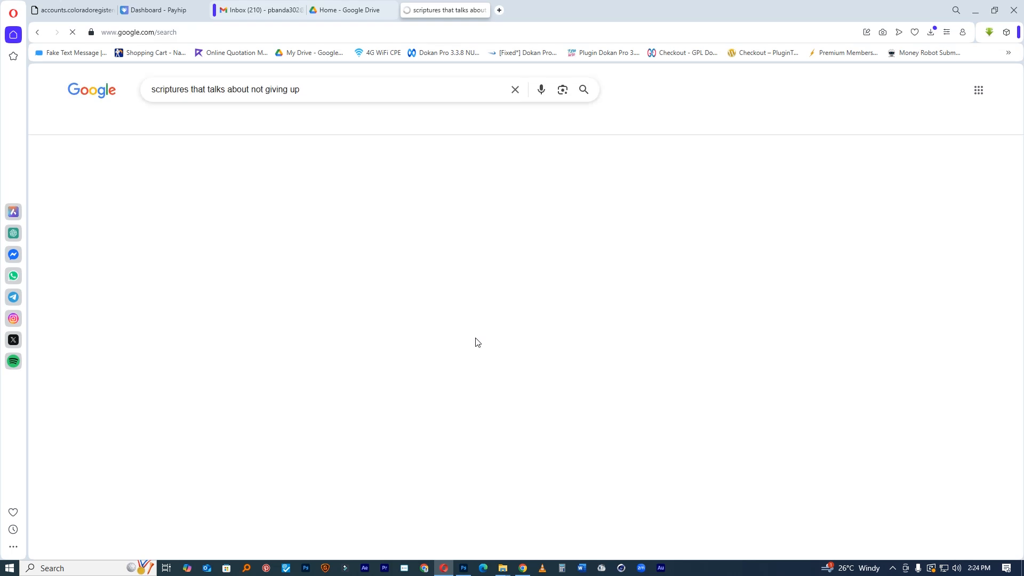
# Expand the AI overview of the search results and copy the Isaiah 40:31 verse text.
pyautogui.scroll(-2, 364, 313)
pyautogui.scroll(-10, 364, 315)
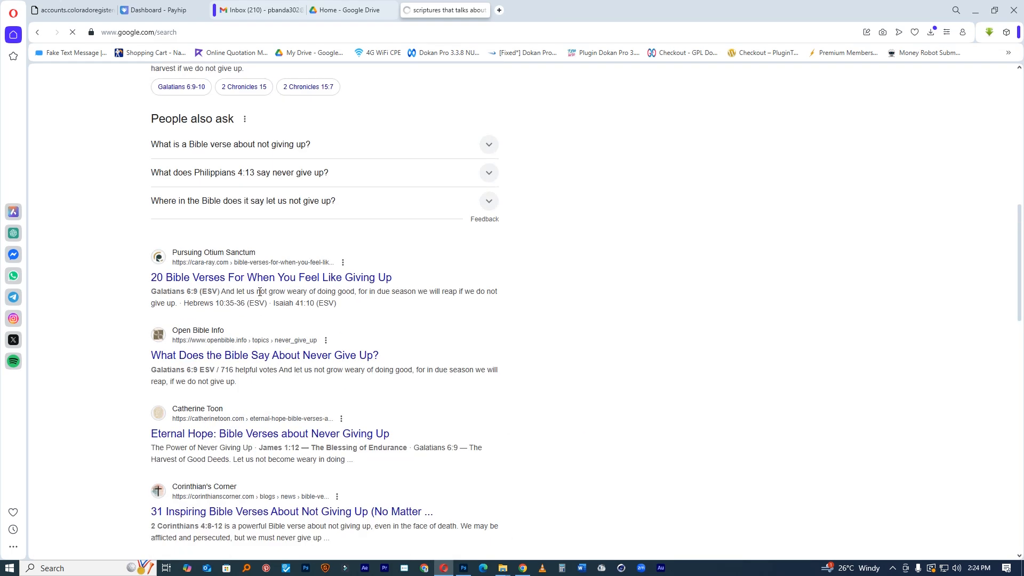
pyautogui.scroll(10, 257, 289)
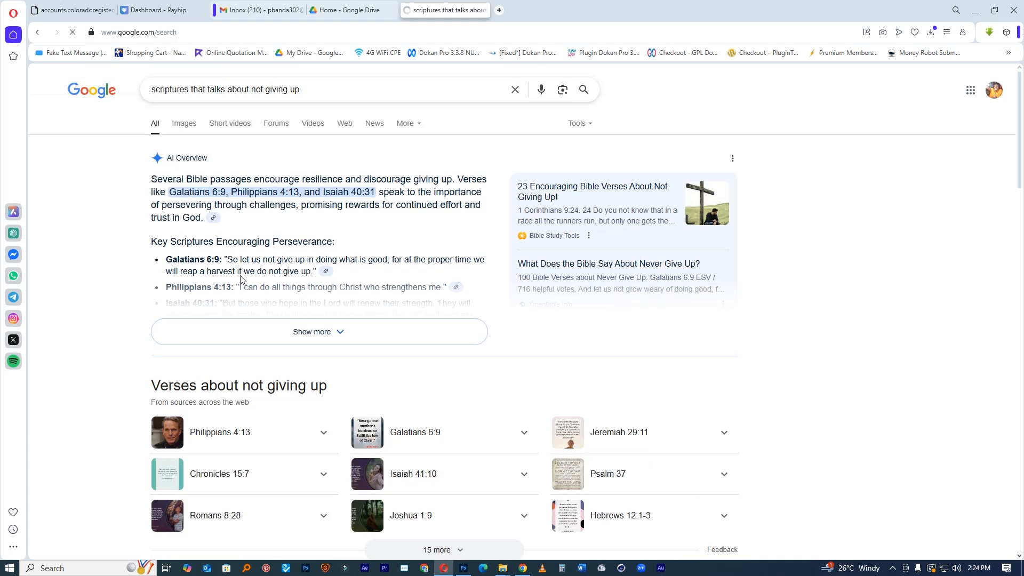
pyautogui.click(327, 331)
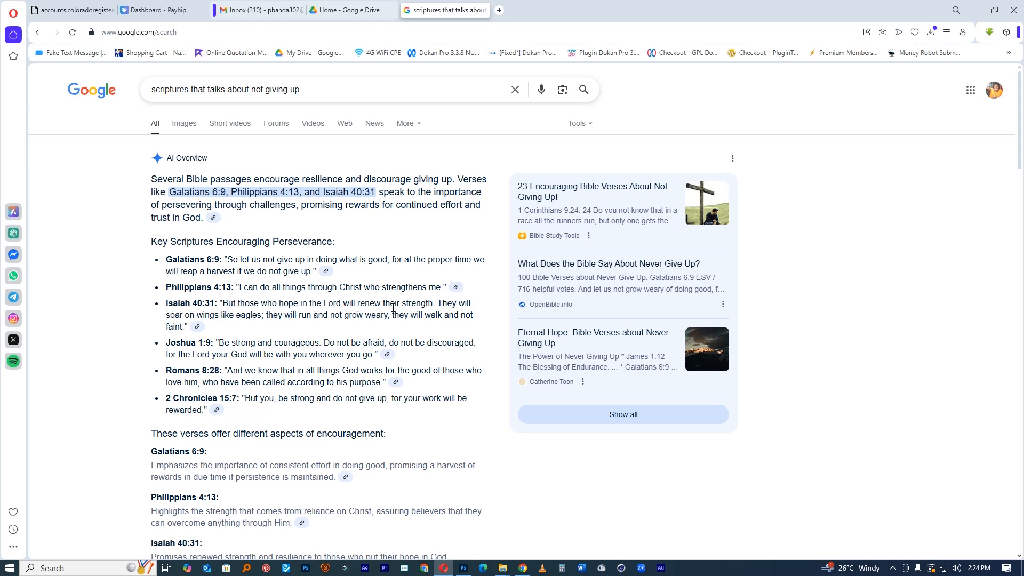
pyautogui.moveTo(244, 308); pyautogui.dragTo(478, 330)
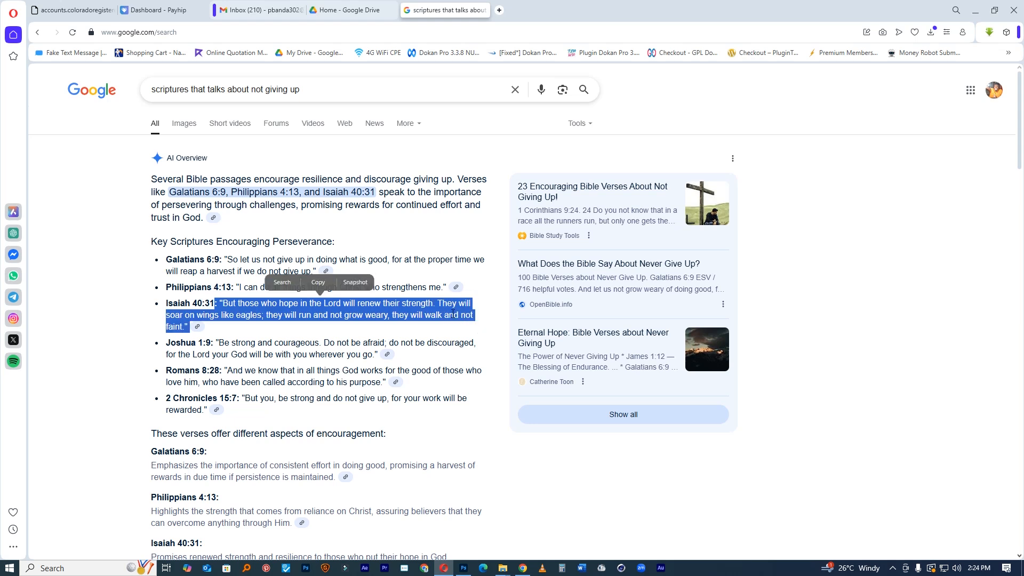
pyautogui.rightClick(452, 315)
pyautogui.click(476, 360)
# Return to Photoshop, create a text box about 305 × 47 px inside the outlined rectangle and paste the copied verse.
pyautogui.click(464, 567)
pyautogui.click(11, 276)
pyautogui.moveTo(380, 422); pyautogui.dragTo(542, 443)
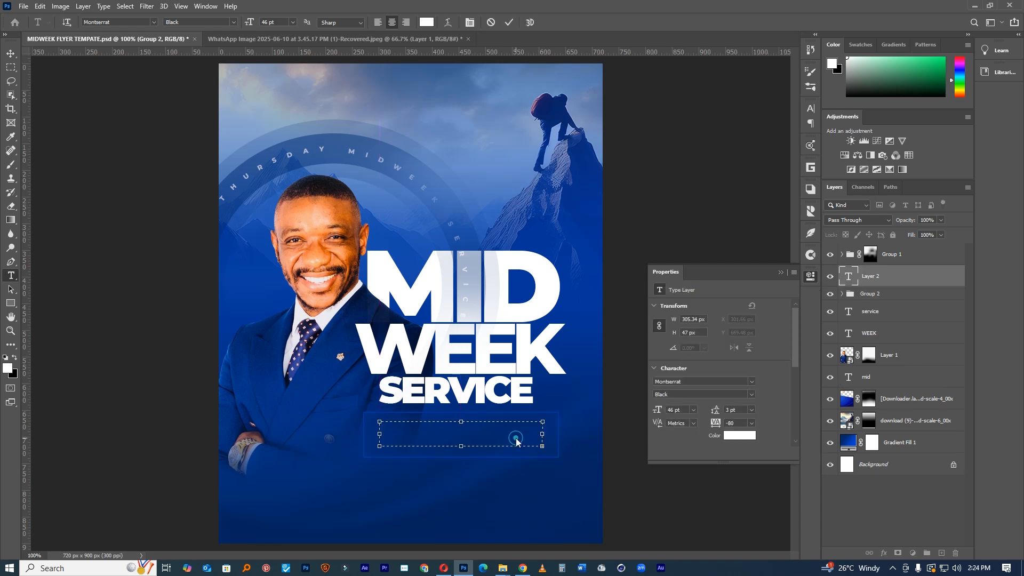
pyautogui.rightClick(517, 438)
pyautogui.click(540, 267)
# Reset the verse text's character formatting, then set its size to 3 pt and its colour to white (ffffff).
pyautogui.click(849, 281)
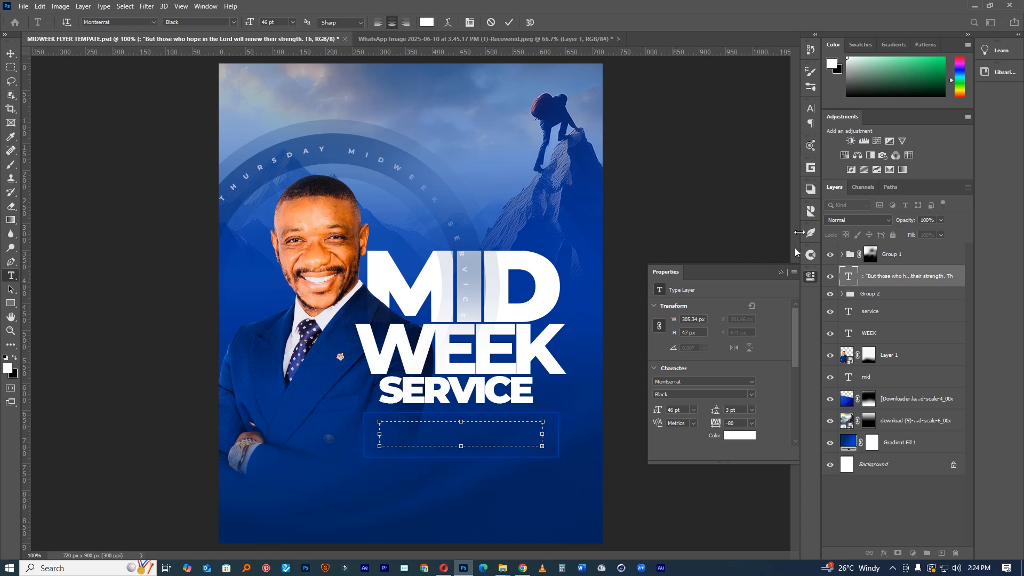
pyautogui.click(810, 109)
pyautogui.click(794, 104)
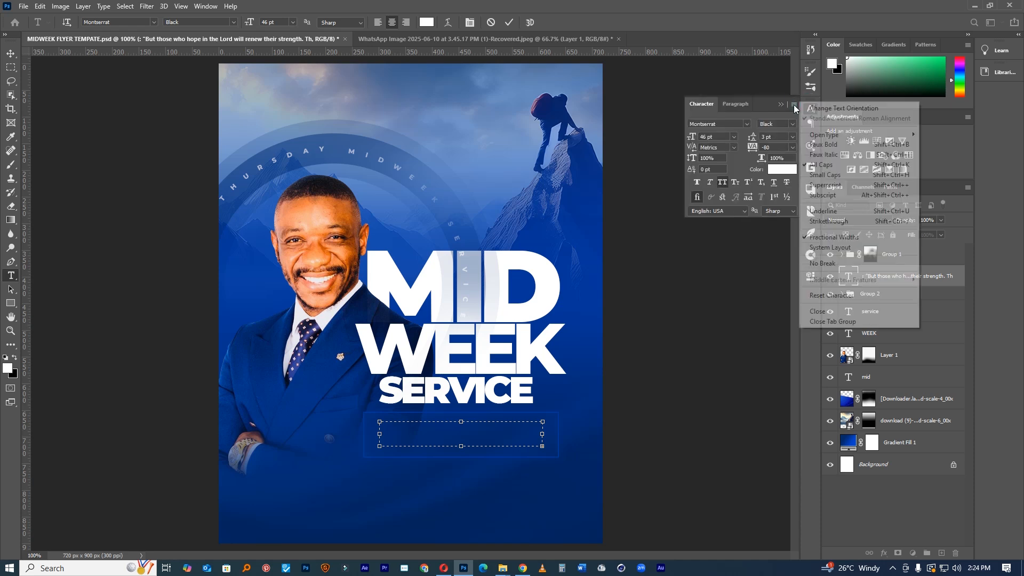
pyautogui.click(820, 295)
pyautogui.moveTo(692, 137); pyautogui.dragTo(686, 137)
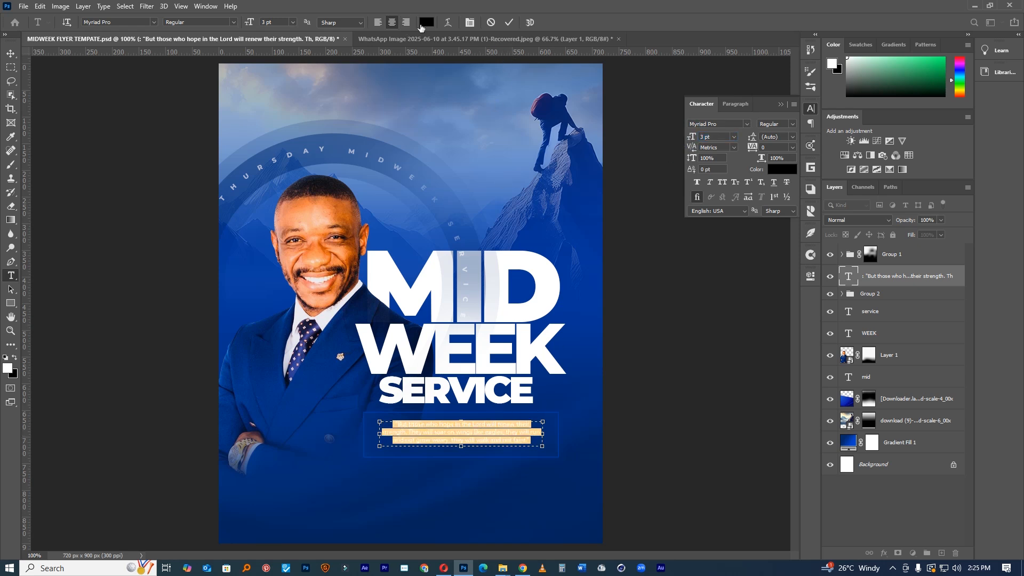
pyautogui.click(426, 21)
pyautogui.click(709, 271)
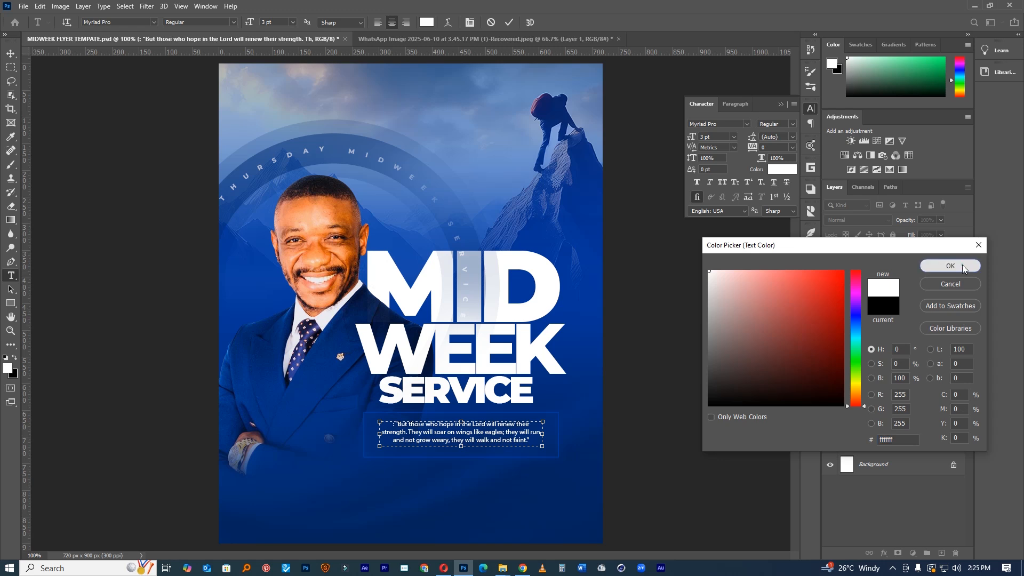
pyautogui.click(949, 266)
pyautogui.click(510, 22)
# Adjust the height of the verse text box to fit its three lines closely and commit the text edit.
pyautogui.keyDown('ctrl'); pyautogui.click(480, 454); pyautogui.keyUp('ctrl')
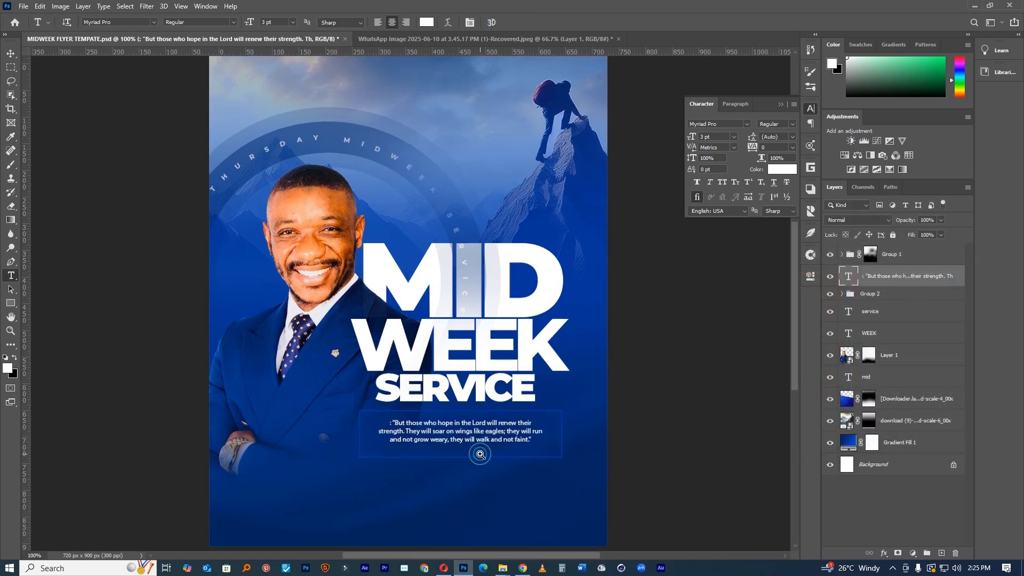
pyautogui.click(462, 377)
pyautogui.moveTo(426, 423); pyautogui.dragTo(433, 481)
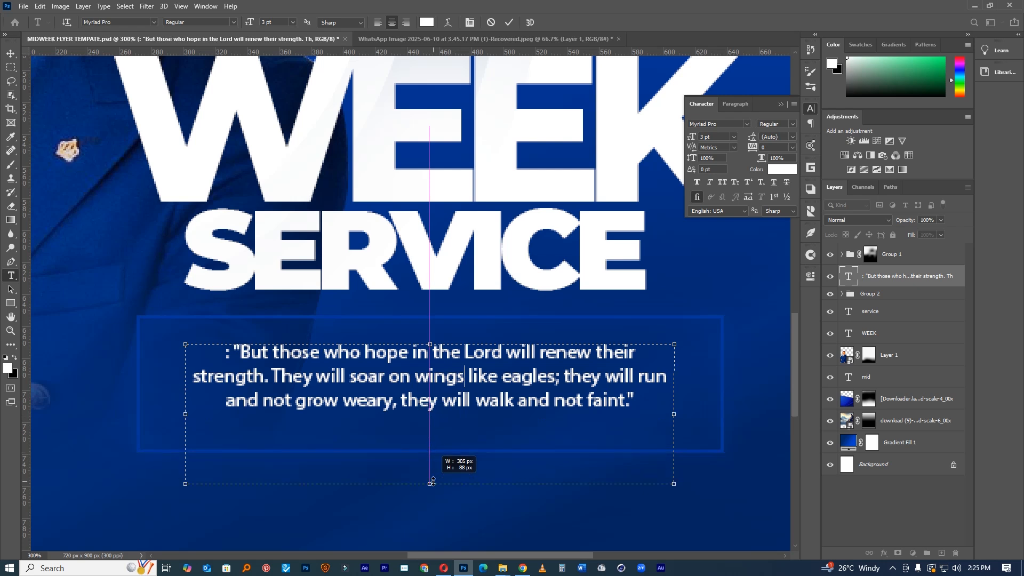
pyautogui.moveTo(441, 442); pyautogui.dragTo(444, 411)
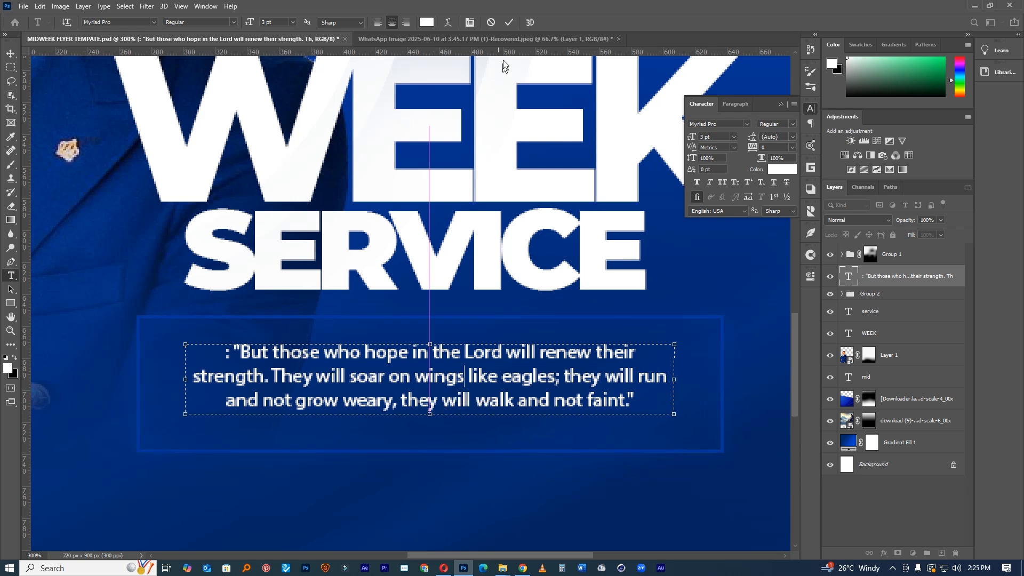
pyautogui.click(510, 22)
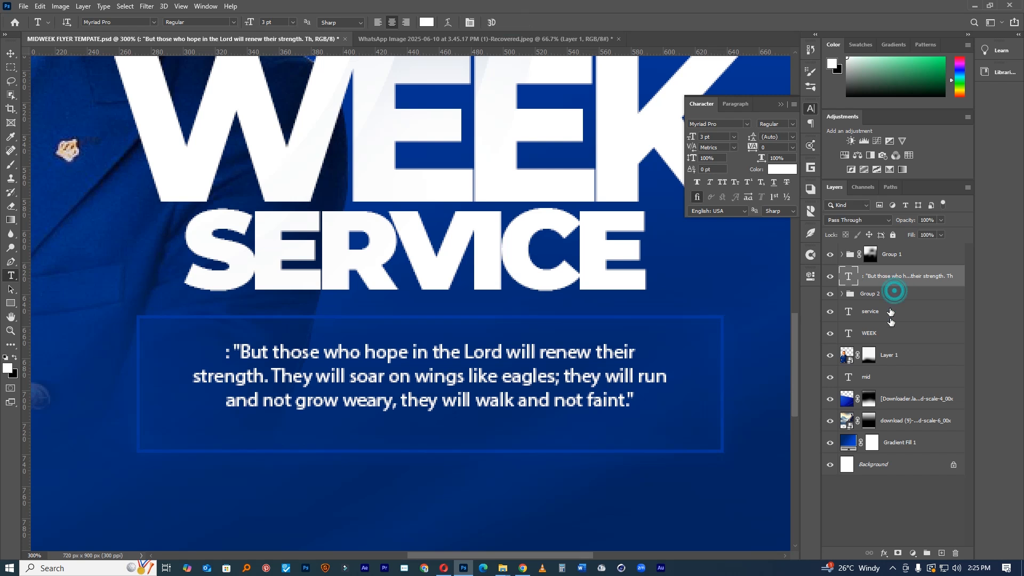
# Mask Group 2 with an inverted rectangular selection to cut a gap in the middle of the scripture box's bottom border.
pyautogui.click(893, 292)
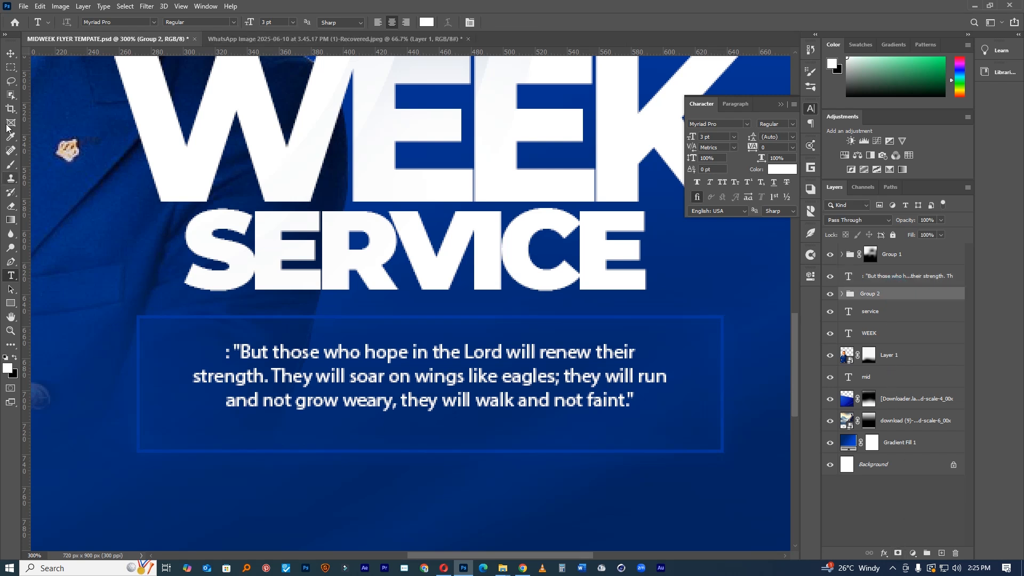
pyautogui.click(11, 68)
pyautogui.moveTo(263, 440); pyautogui.dragTo(498, 477)
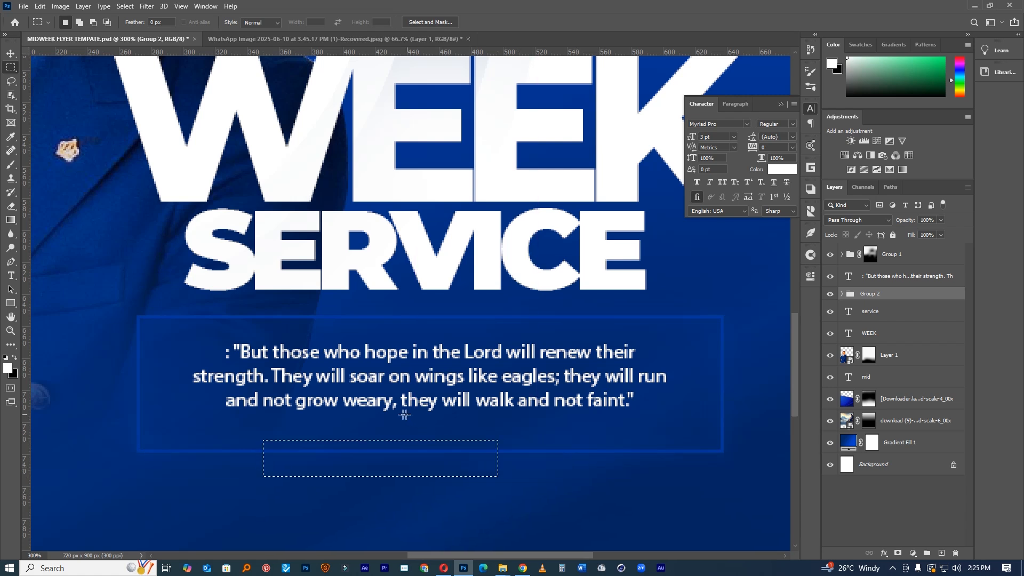
pyautogui.moveTo(289, 436); pyautogui.dragTo(498, 478)
pyautogui.click(385, 415)
pyautogui.moveTo(385, 456); pyautogui.dragTo(405, 456)
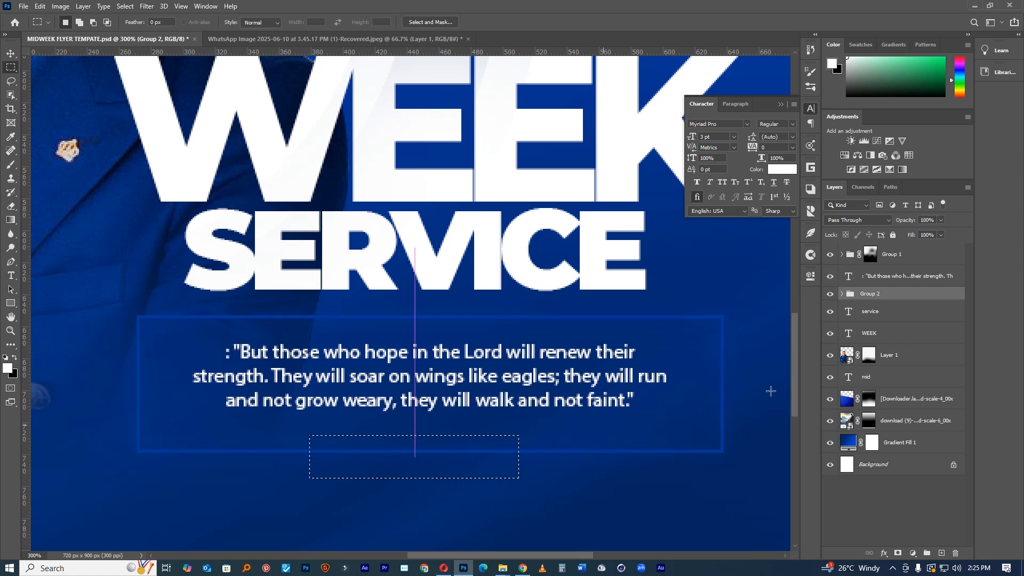
pyautogui.click(896, 553)
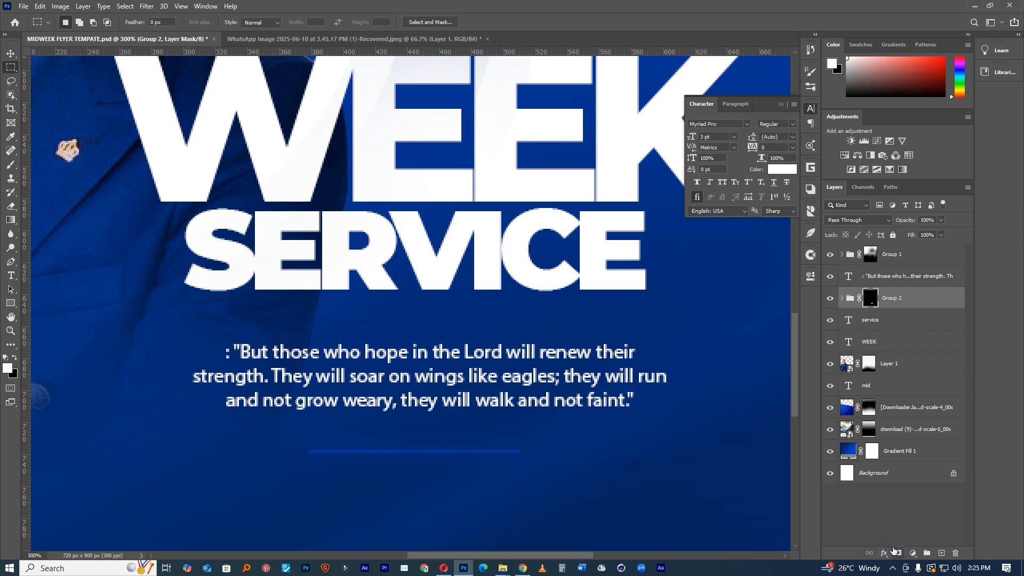
pyautogui.hotkey('ctrl', 'i')
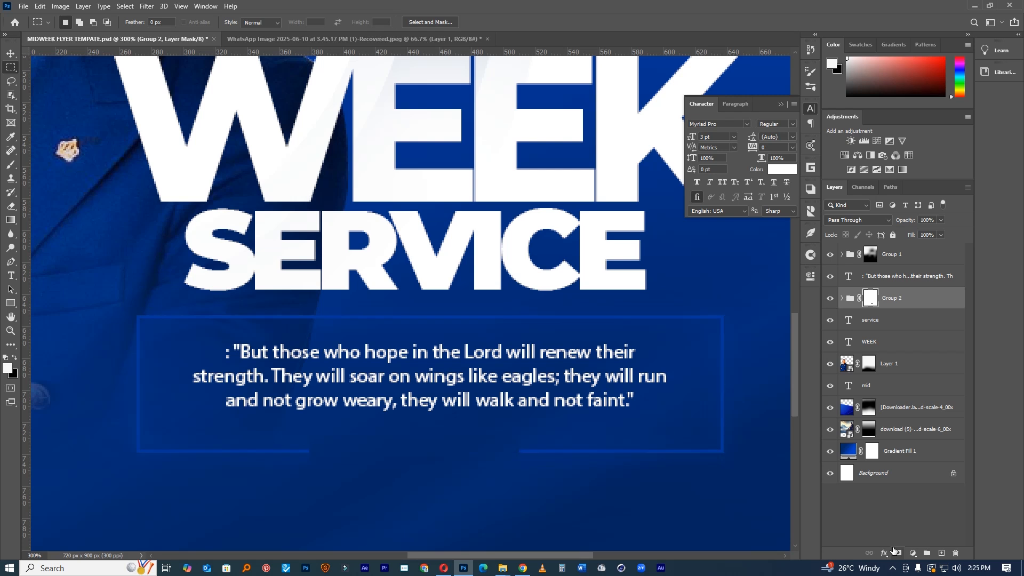
# Switch to the Opera browser and copy the reference "Isaiah 40:31" from the AI overview.
pyautogui.click(448, 569)
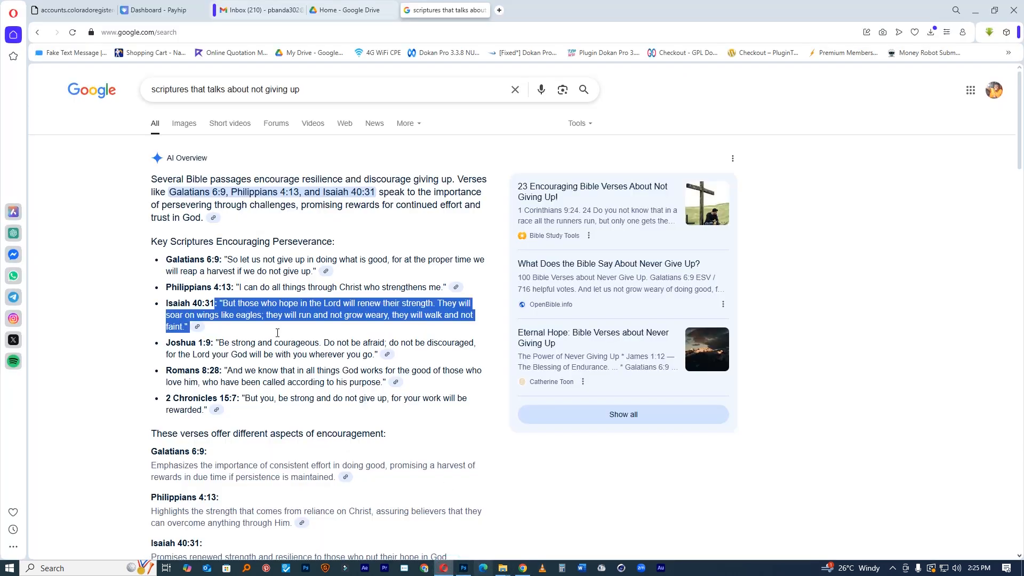
pyautogui.click(200, 298)
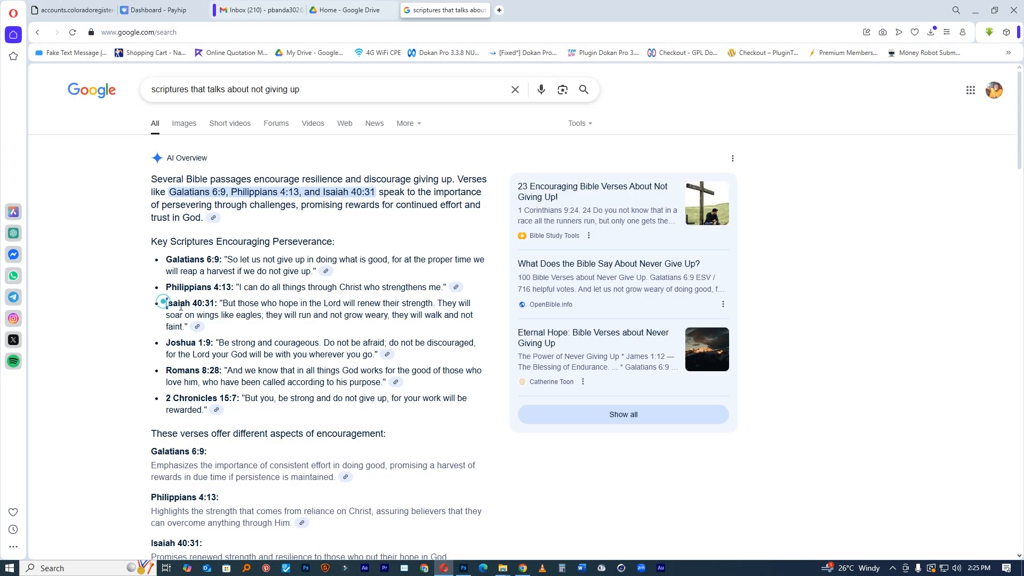
pyautogui.moveTo(181, 306); pyautogui.dragTo(215, 306)
pyautogui.rightClick(215, 306)
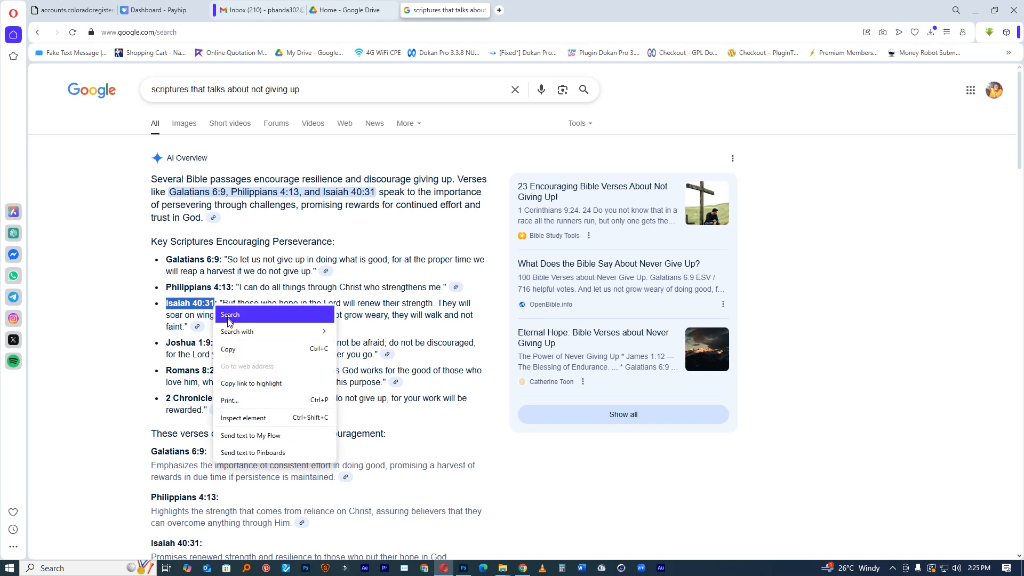
pyautogui.click(229, 348)
# Return to Photoshop and paste "Isaiah 40:31" as a new text line placed in the gap of the box's bottom border.
pyautogui.click(463, 568)
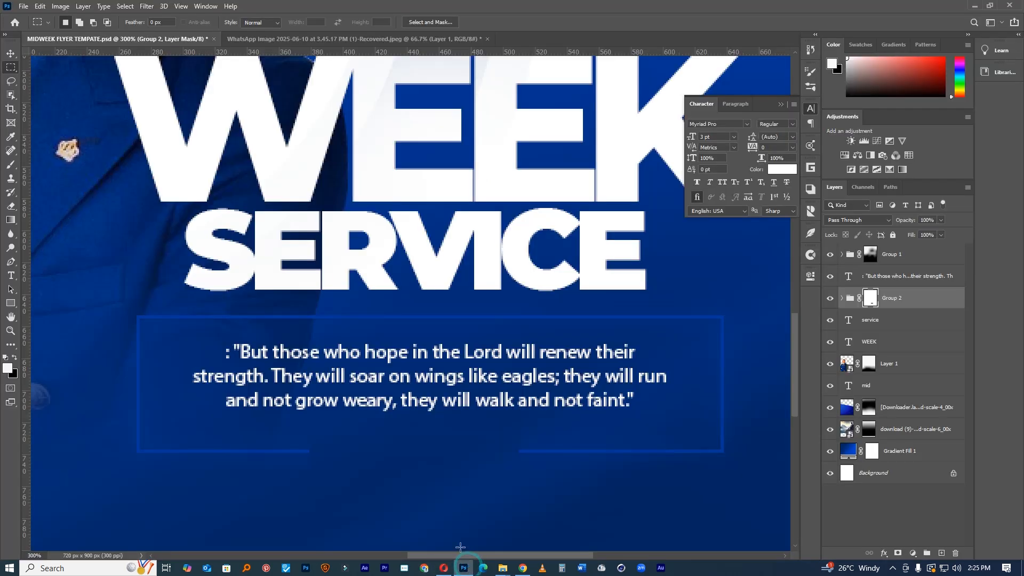
pyautogui.click(425, 515)
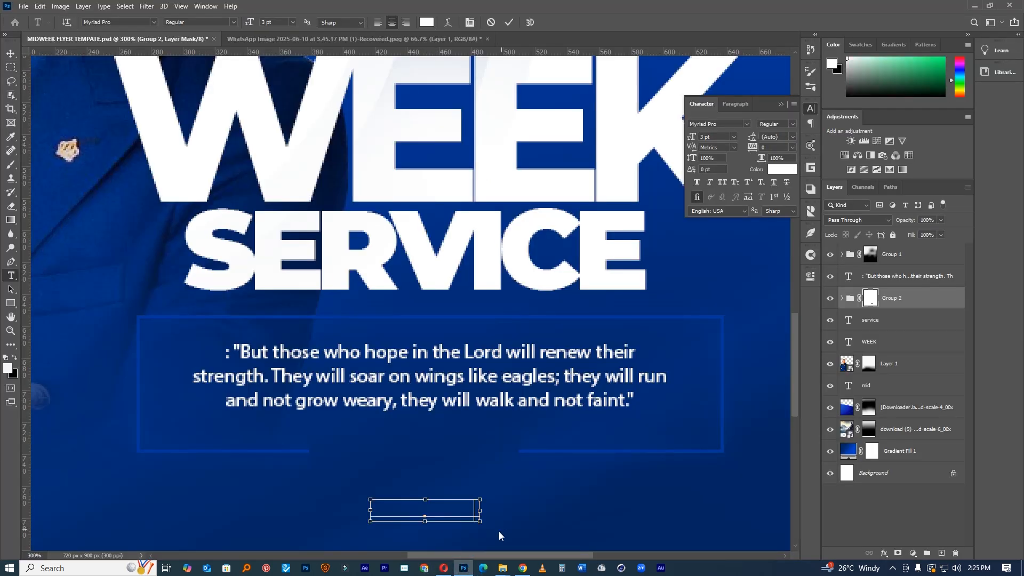
pyautogui.hotkey('ctrl', 'v')
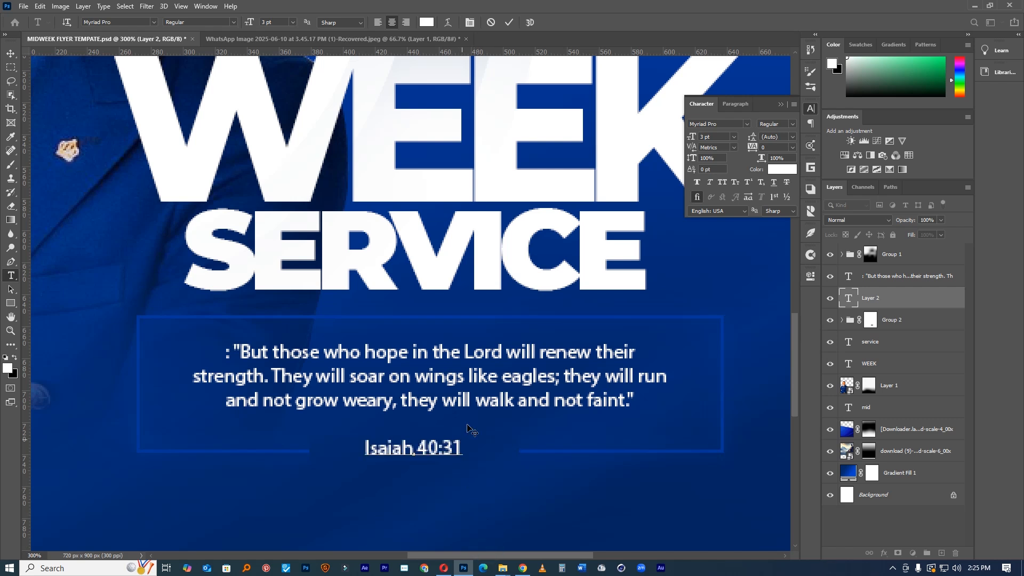
pyautogui.click(510, 22)
pyautogui.hotkey('ctrl', '0')
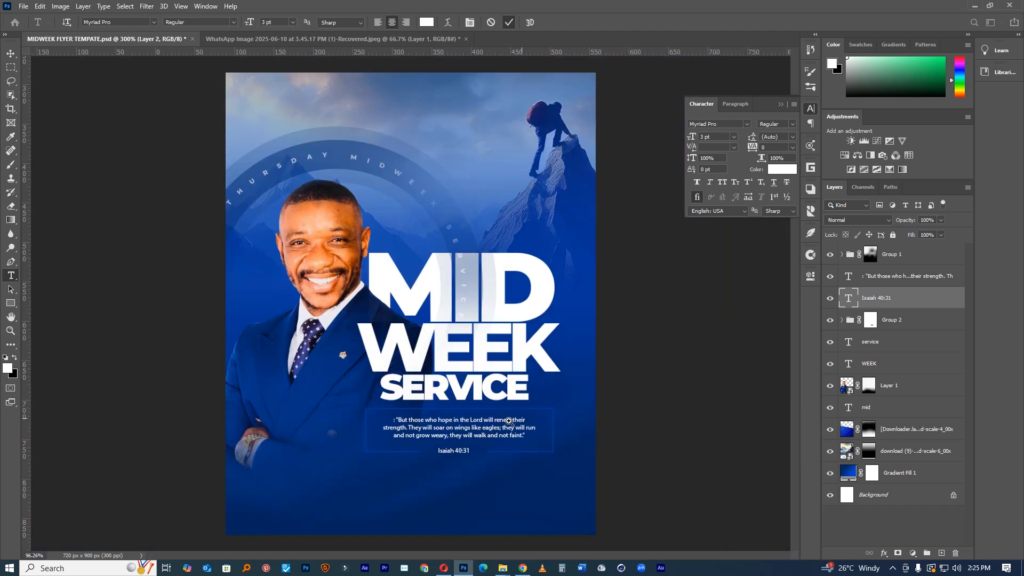
# On Group 2's mask, use a 75 px Eraser to restore the bottom border's ends closer to the Isaiah 40:31 text.
pyautogui.scroll(3, 509, 421)
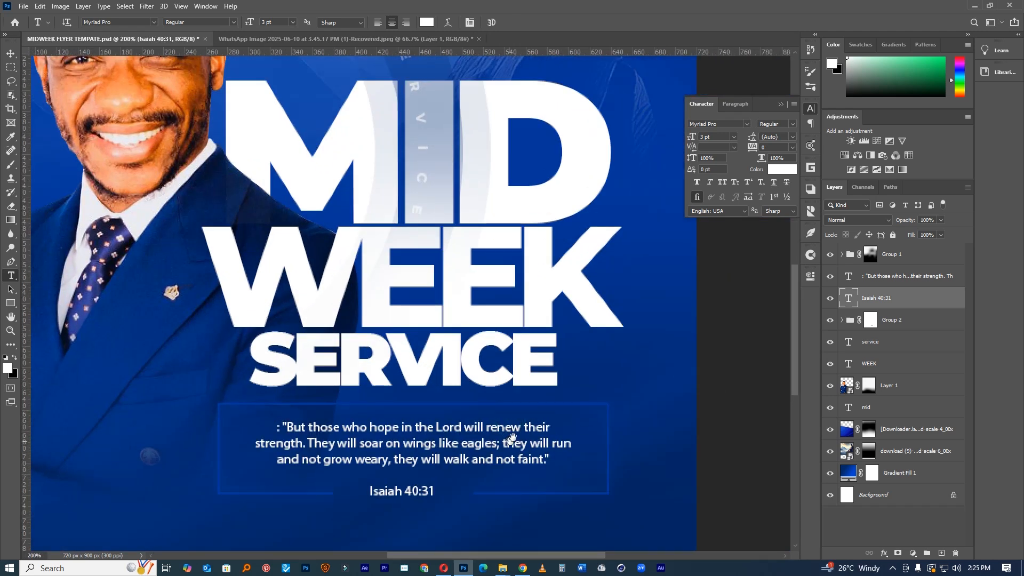
pyautogui.click(870, 319)
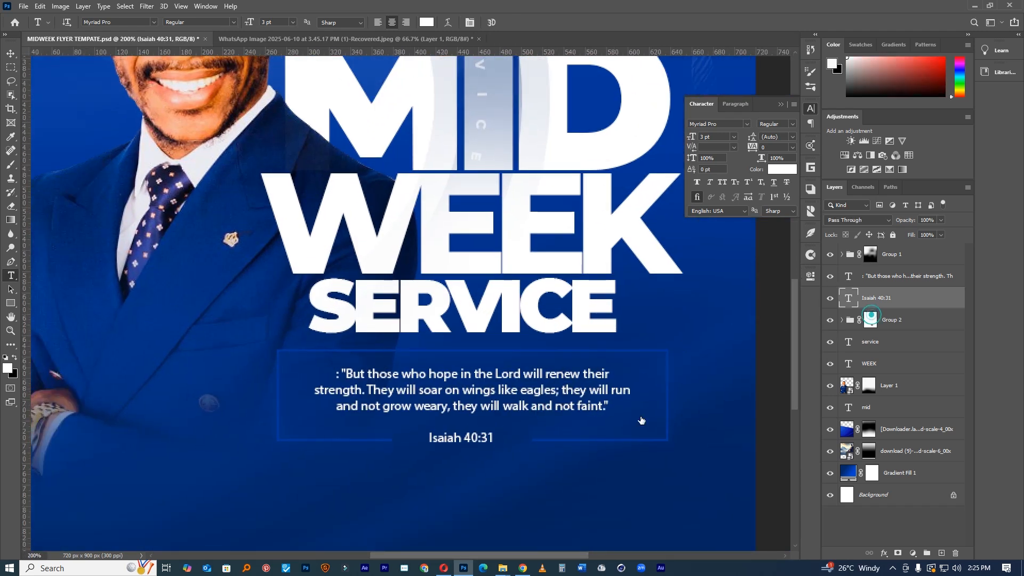
pyautogui.press('r')
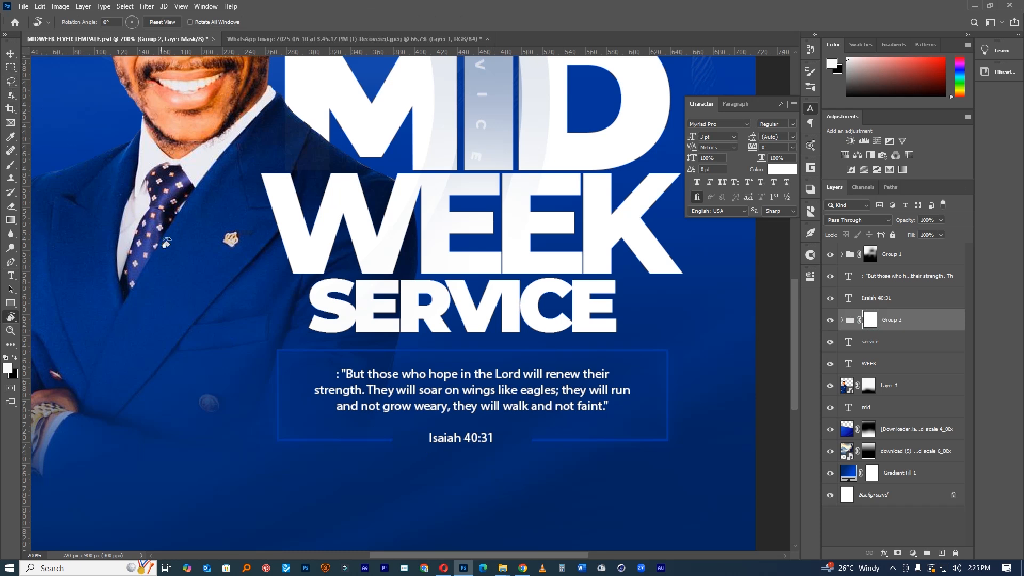
pyautogui.press('e')
pyautogui.moveTo(395, 356); pyautogui.dragTo(313, 360)
pyautogui.moveTo(469, 318); pyautogui.dragTo(507, 450)
pyautogui.rightClick(463, 568)
pyautogui.click(493, 188)
pyautogui.moveTo(503, 182); pyautogui.dragTo(522, 424)
pyautogui.moveTo(511, 361); pyautogui.dragTo(427, 349)
pyautogui.click(380, 443)
pyautogui.press('x')
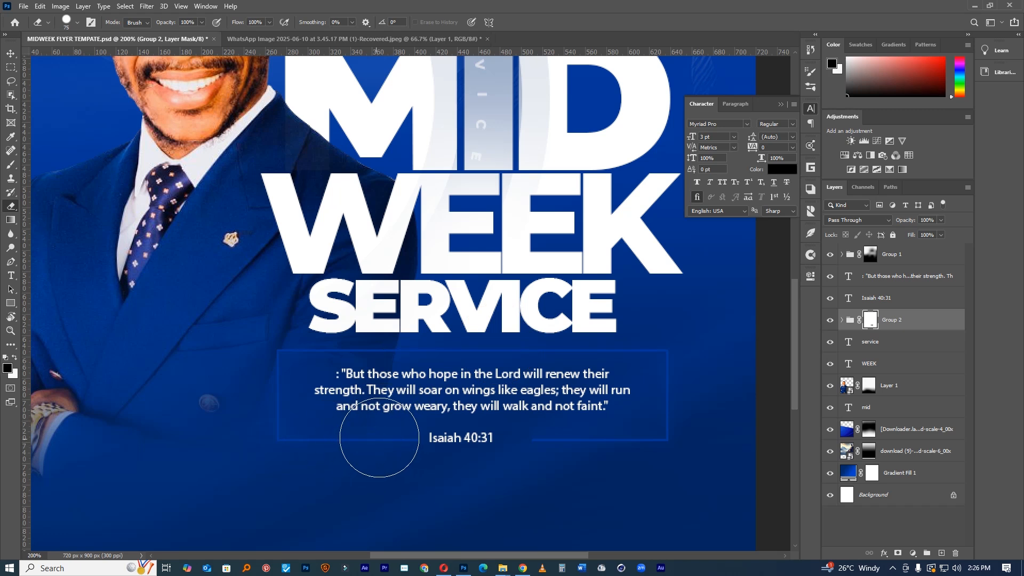
pyautogui.click(380, 438)
pyautogui.click(535, 436)
pyautogui.click(535, 439)
pyautogui.click(531, 441)
pyautogui.click(534, 440)
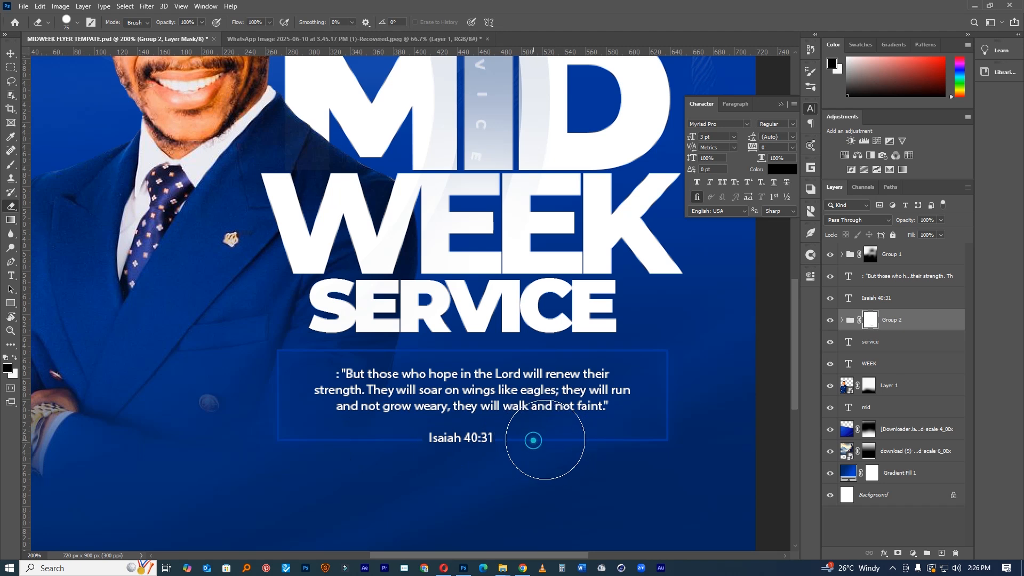
# Fade out the border behind the Isaiah 40:31 text on Group 2's mask and nudge the reference into line with the border.
pyautogui.press('x')
pyautogui.click(461, 445)
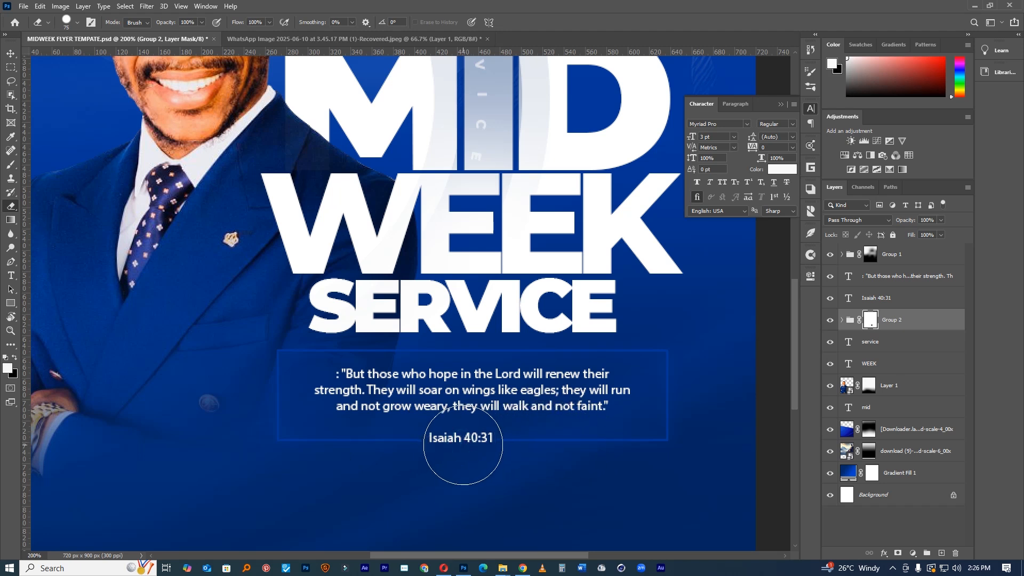
pyautogui.click(463, 445)
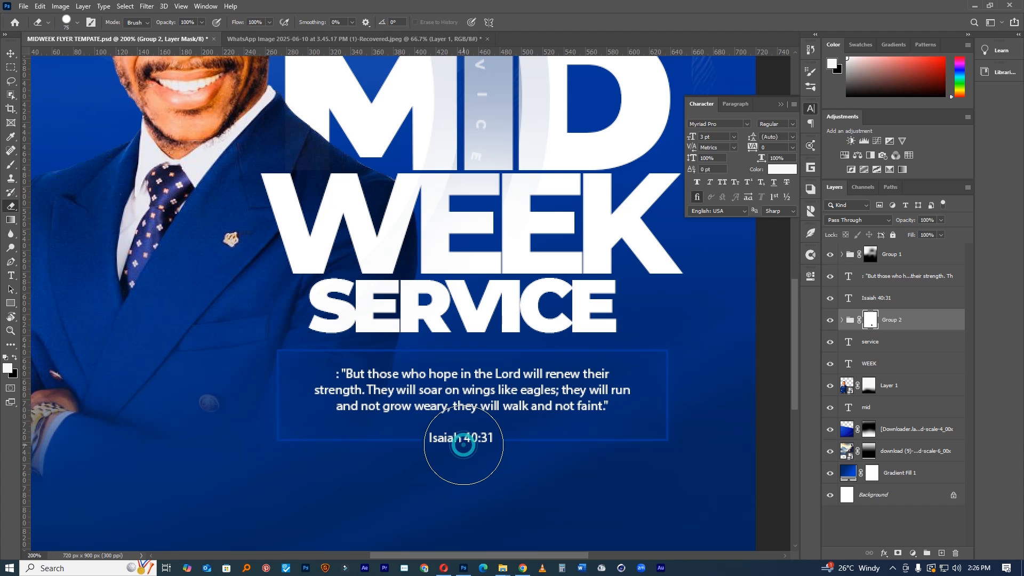
pyautogui.click(10, 54)
pyautogui.click(465, 437)
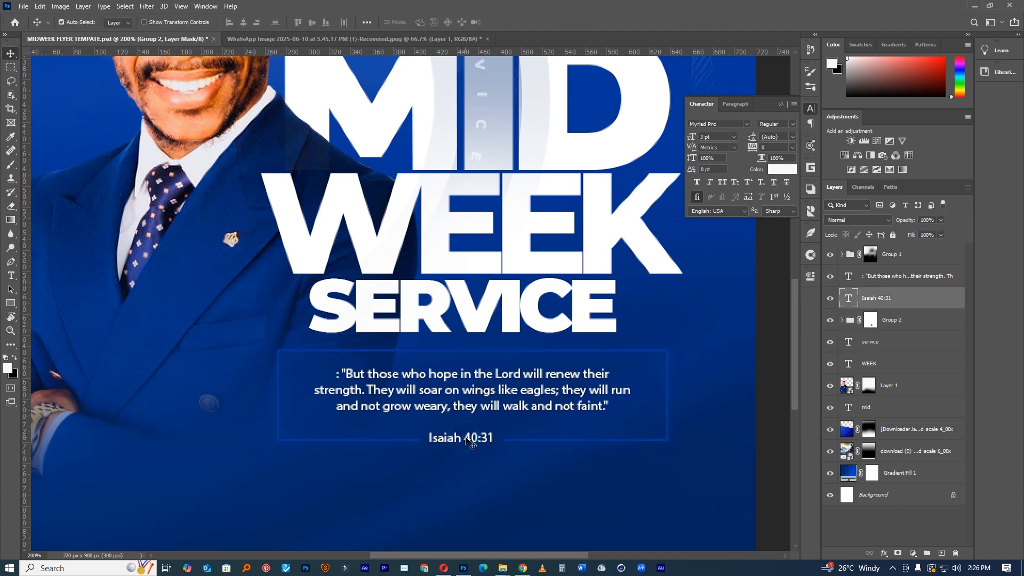
pyautogui.moveTo(466, 438); pyautogui.dragTo(464, 440)
# Expand Group 2 and draw a circle about 75 px across over the preacher's suit, beside the SERVICE text.
pyautogui.scroll(-5, 567, 405)
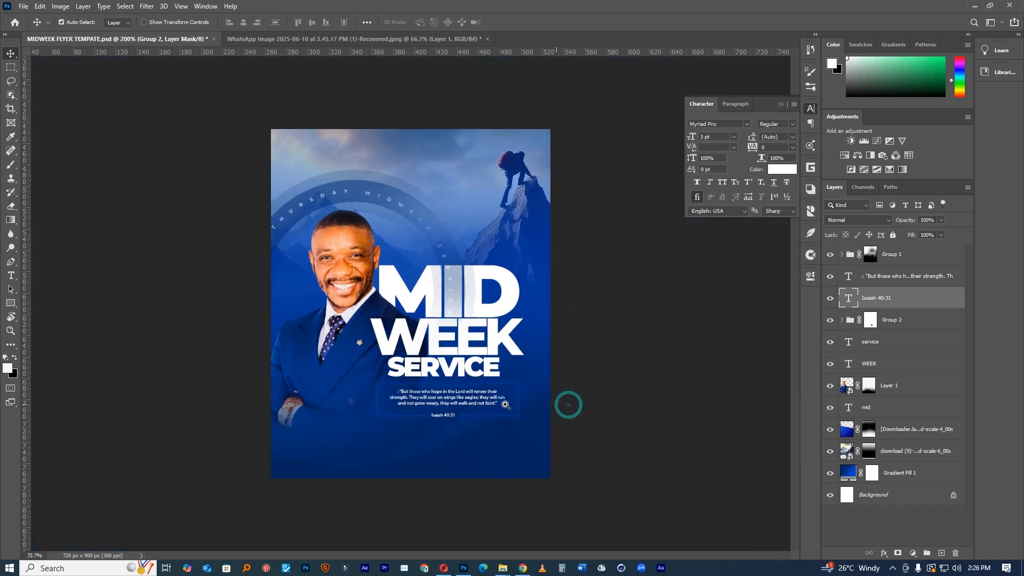
pyautogui.scroll(2, 571, 395)
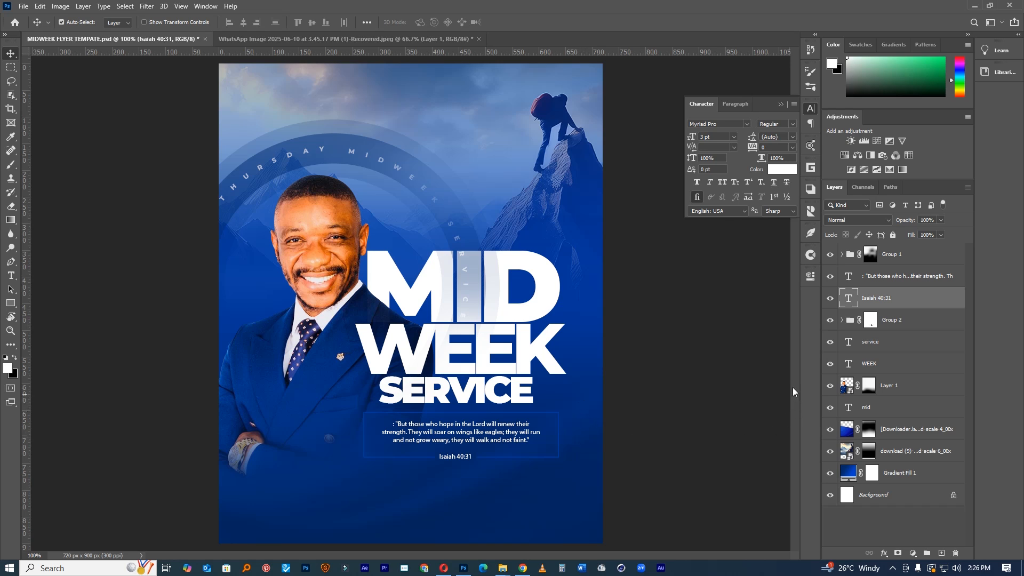
pyautogui.click(842, 320)
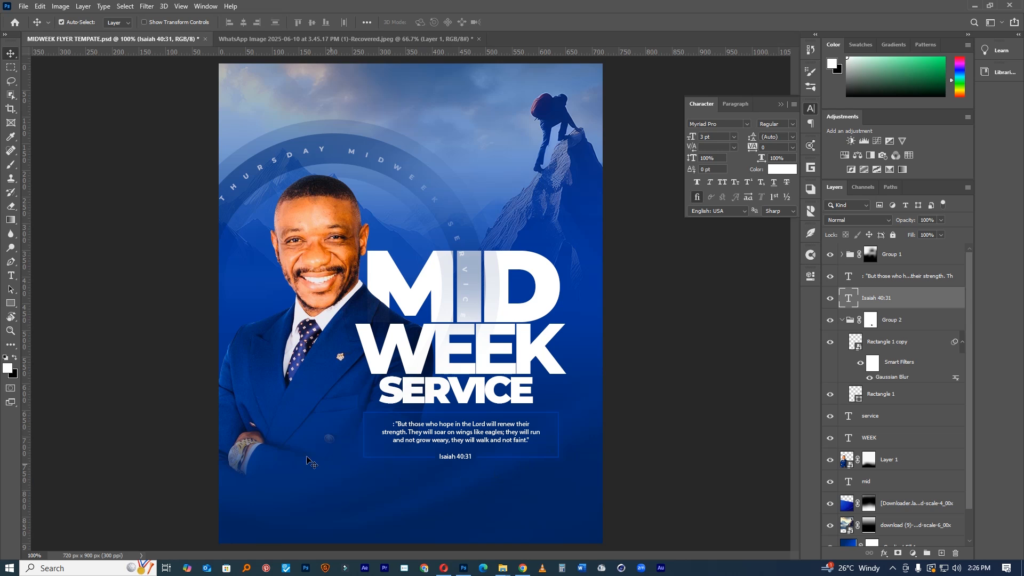
pyautogui.rightClick(11, 302)
pyautogui.click(46, 315)
pyautogui.moveTo(325, 395)
pyautogui.mouseDown()
pyautogui.moveTo(365, 435)
pyautogui.moveTo(330, 384)
pyautogui.mouseUp()
pyautogui.press('v')
# Fill the circle with blue (023699) sampled from the flyer background and enlarge it to 86 px across.
pyautogui.doubleClick(844, 299)
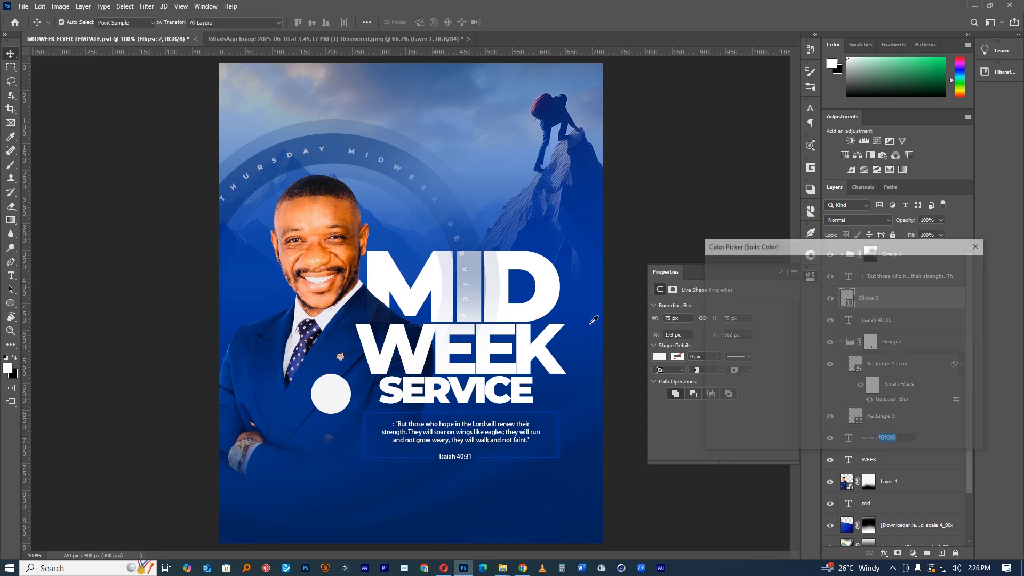
pyautogui.click(575, 327)
pyautogui.click(599, 302)
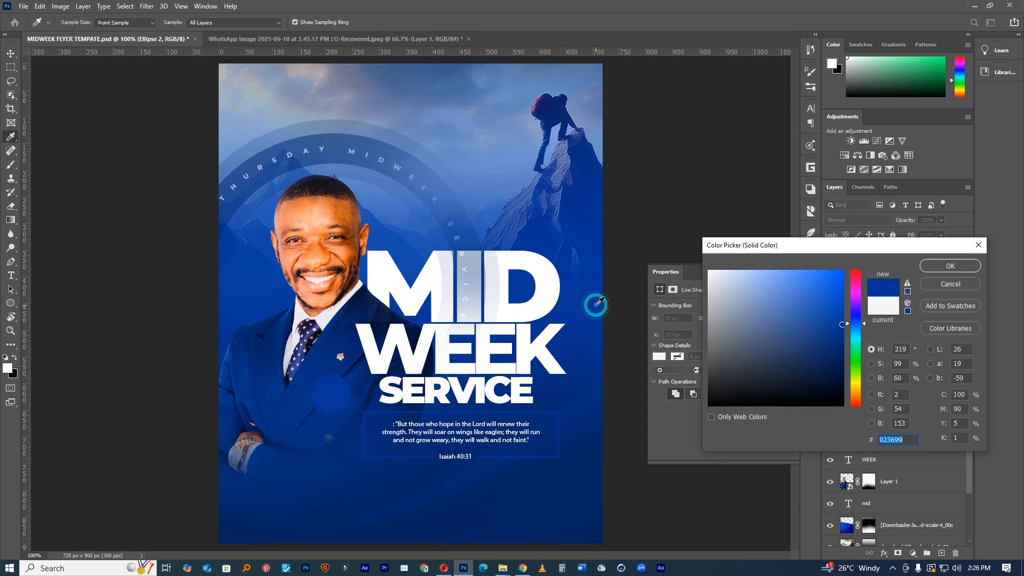
pyautogui.click(950, 266)
pyautogui.hotkey('ctrl', 't')
pyautogui.moveTo(351, 374); pyautogui.dragTo(354, 371)
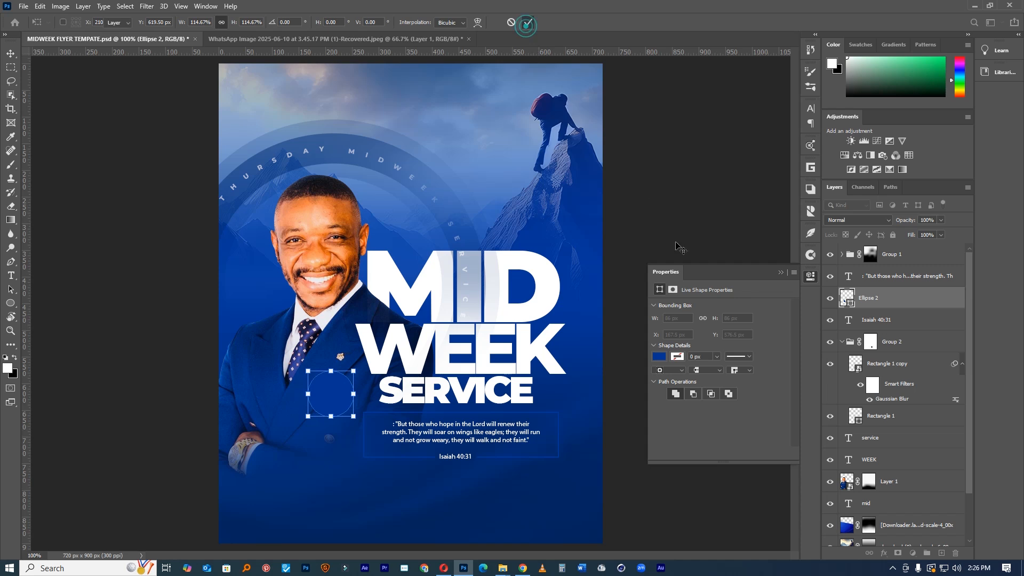
pyautogui.click(528, 21)
# Duplicate the blue circle and scale the copy down to 69 px across.
pyautogui.hotkey('ctrl', 'j')
pyautogui.hotkey('ctrl', 't')
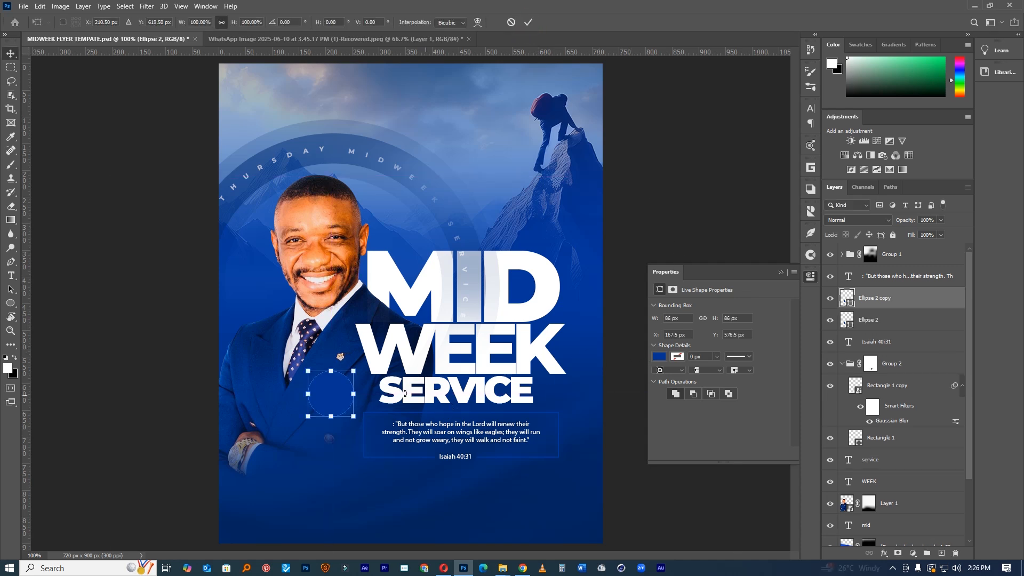
pyautogui.moveTo(353, 369); pyautogui.dragTo(349, 377)
pyautogui.click(528, 22)
# Remove the circle copy's fill and give it a white stroke 0.73 px wide.
pyautogui.click(659, 356)
pyautogui.click(659, 375)
pyautogui.click(677, 357)
pyautogui.click(676, 412)
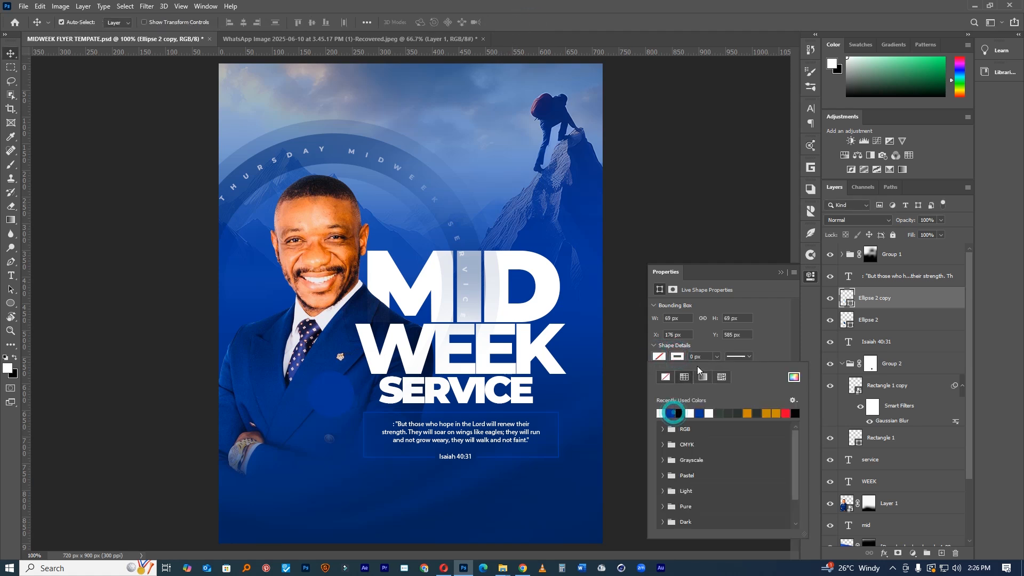
pyautogui.click(716, 357)
pyautogui.click(717, 357)
pyautogui.moveTo(718, 368); pyautogui.dragTo(724, 370)
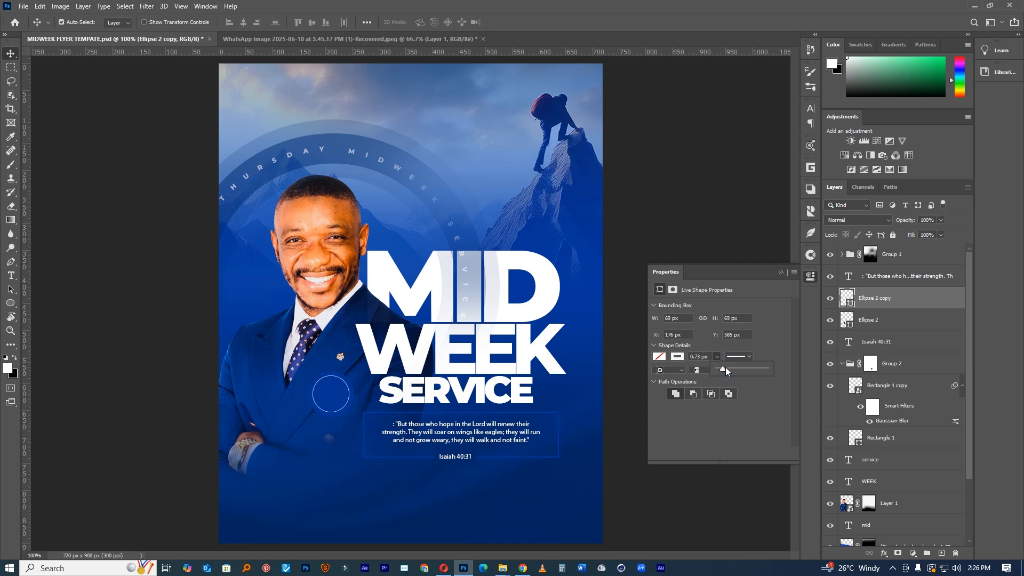
# Change the circle copy's stroke to the dotted line style and set its width to 7.41 px.
pyautogui.click(716, 356)
pyautogui.click(738, 356)
pyautogui.click(729, 424)
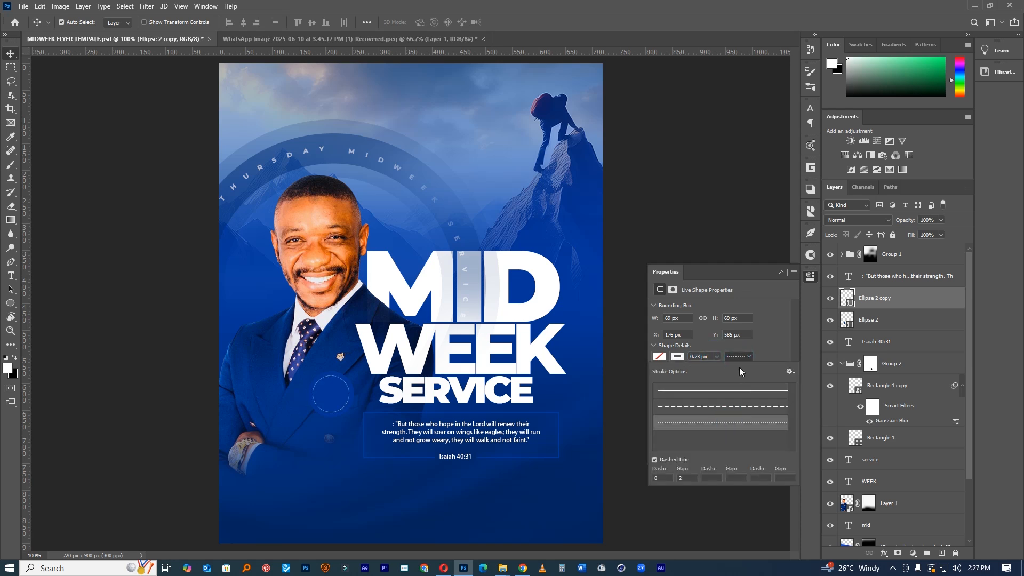
pyautogui.click(716, 356)
pyautogui.moveTo(718, 369)
pyautogui.mouseDown()
pyautogui.moveTo(730, 371)
pyautogui.moveTo(721, 368)
pyautogui.mouseUp()
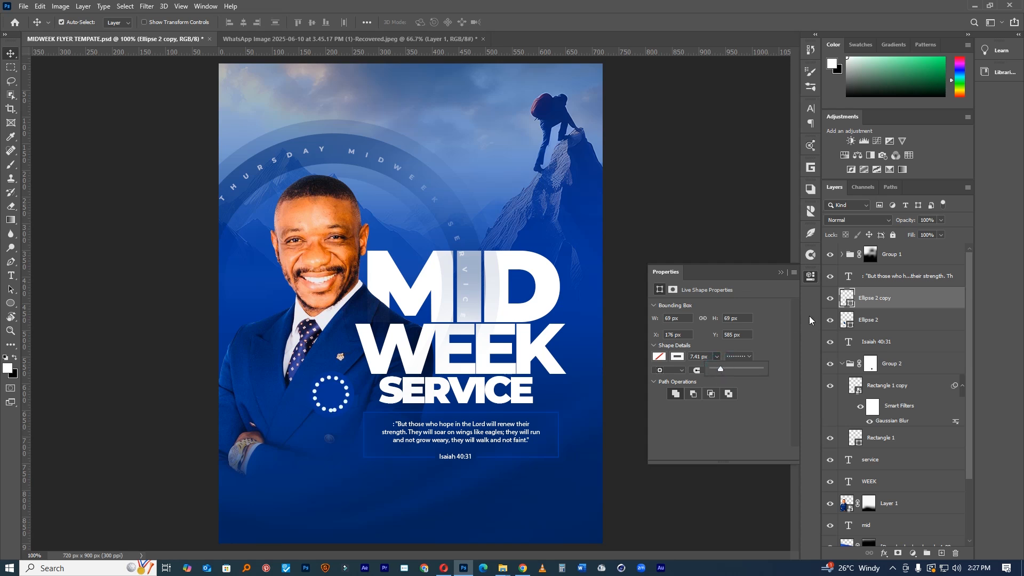
# Hide the dotted circle while keeping the blue circle beneath it visible.
pyautogui.click(830, 298)
pyautogui.click(830, 320)
pyautogui.press('t')
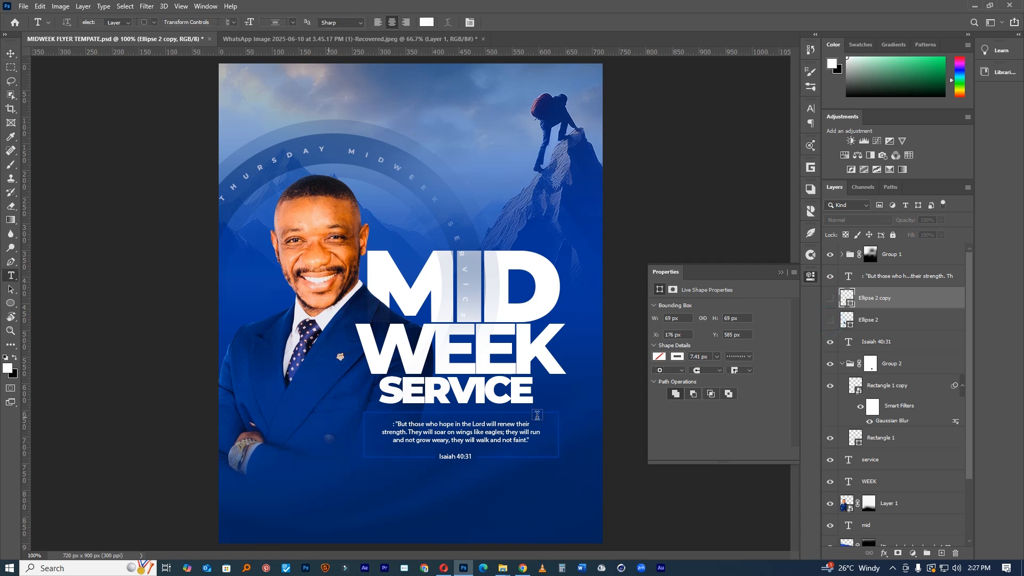
pyautogui.click(834, 322)
# Add the preacher's name as a new text line and place it on the blue circle.
pyautogui.scroll(2, 299, 417)
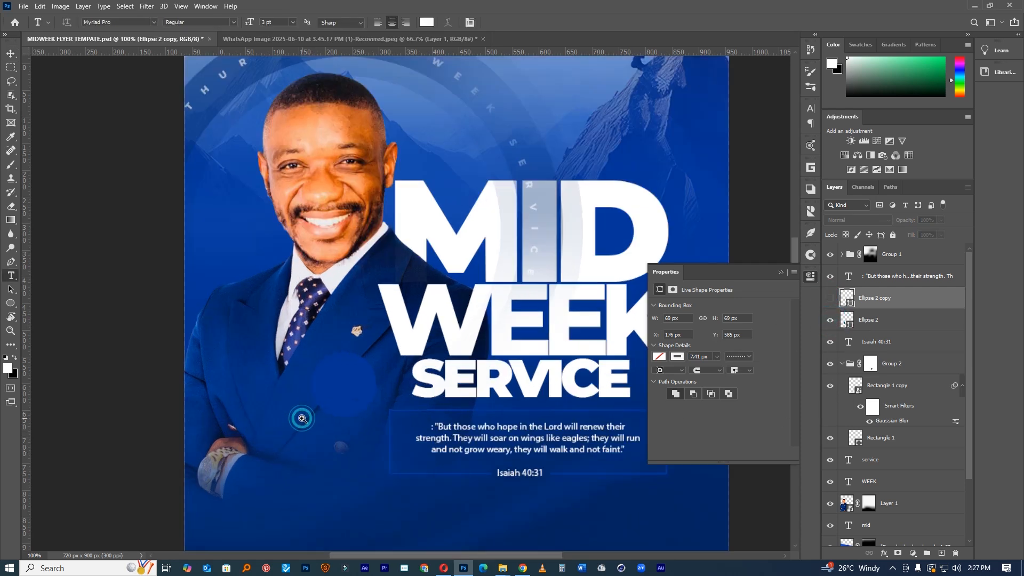
pyautogui.click(291, 439)
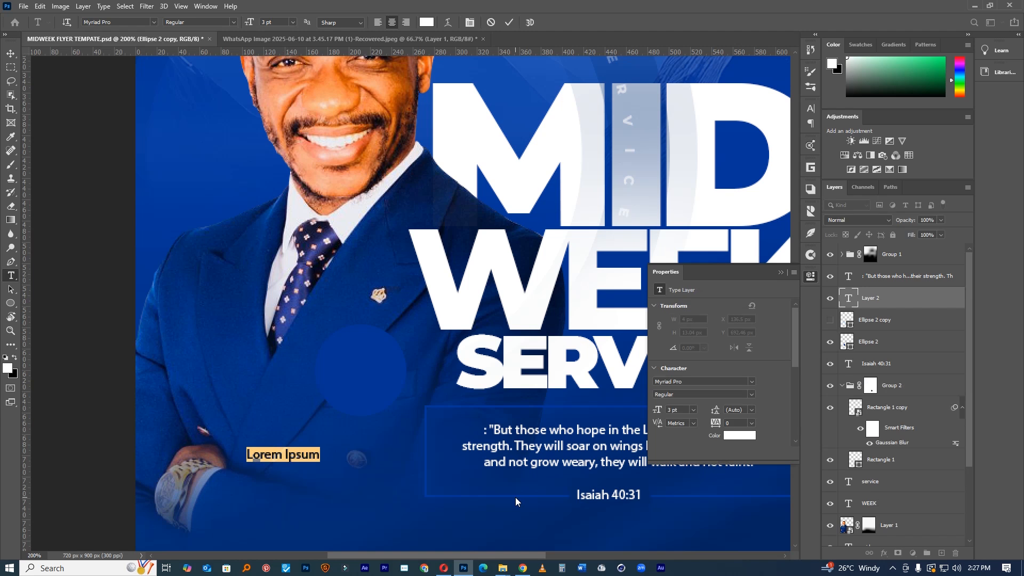
pyautogui.write('gra')
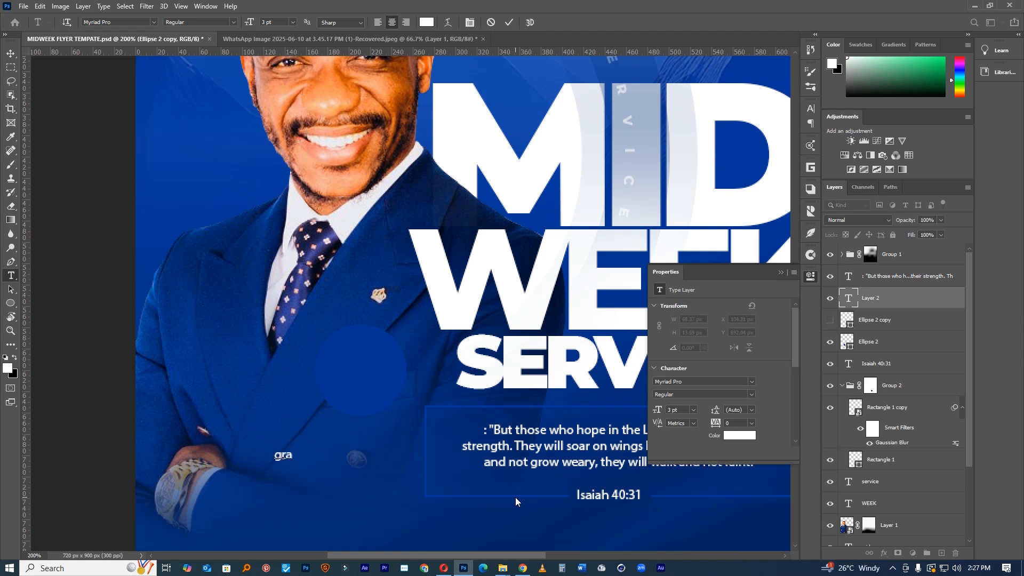
pyautogui.doubleClick(288, 455)
pyautogui.click(655, 520)
pyautogui.write('Grace')
pyautogui.doubleClick(277, 455)
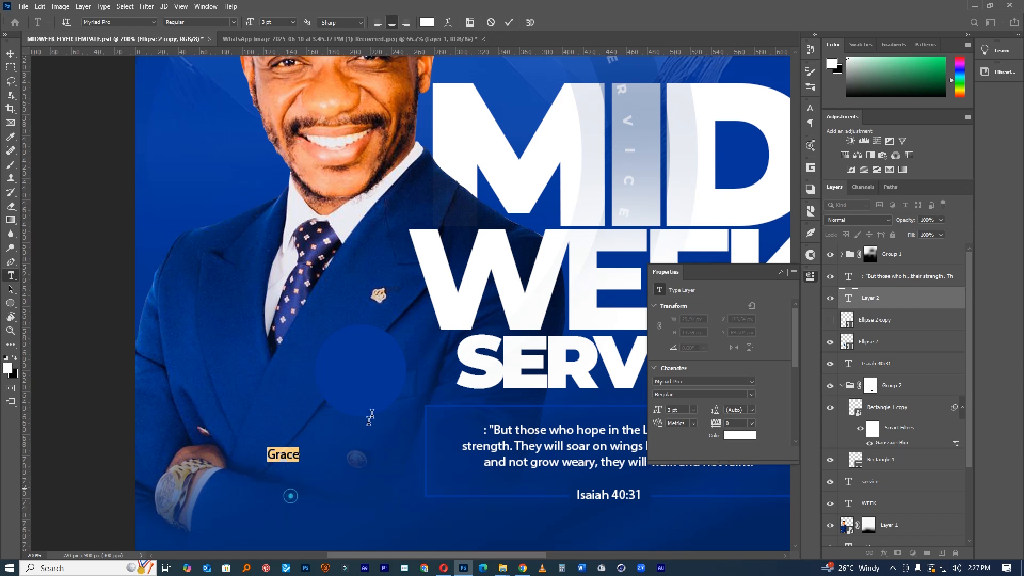
pyautogui.moveTo(306, 494); pyautogui.dragTo(389, 404)
# Format the preacher's name in Montserrat Bold, 4 pt, all caps, and centre it on the circle.
pyautogui.click(811, 109)
pyautogui.click(717, 124)
pyautogui.write('mont')
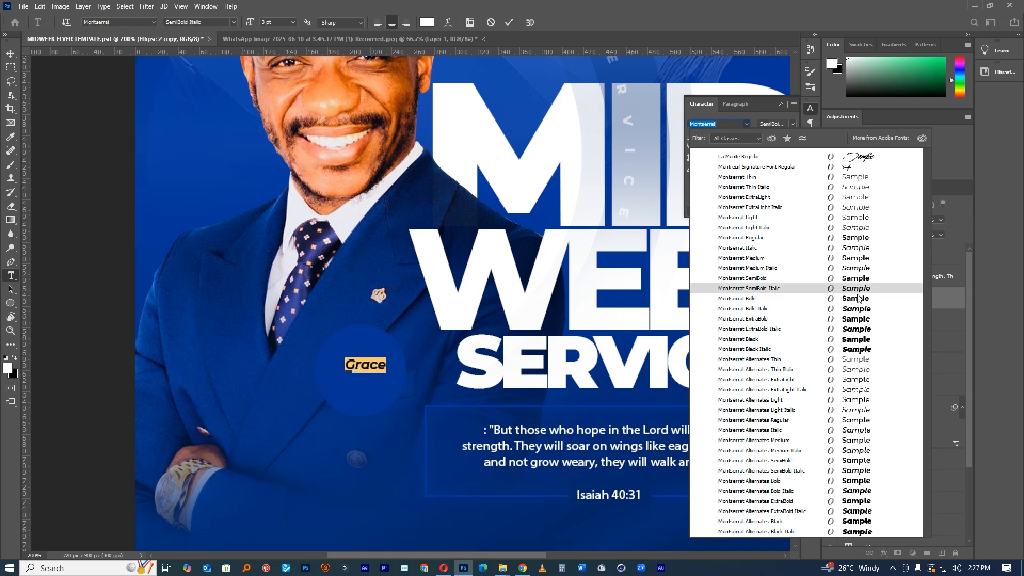
pyautogui.click(858, 299)
pyautogui.click(793, 104)
pyautogui.click(814, 164)
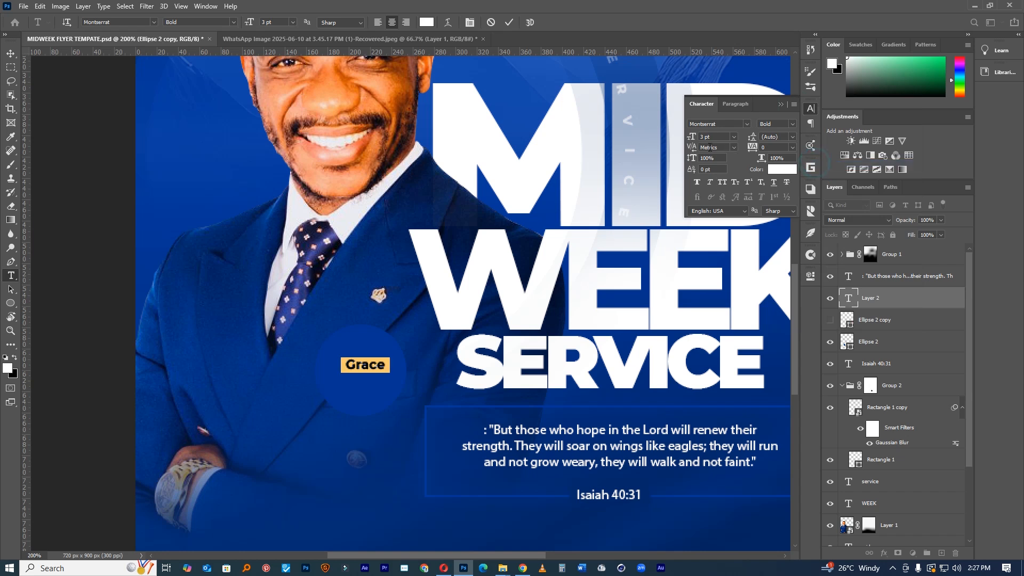
pyautogui.moveTo(688, 136); pyautogui.dragTo(691, 137)
pyautogui.moveTo(383, 352); pyautogui.dragTo(379, 367)
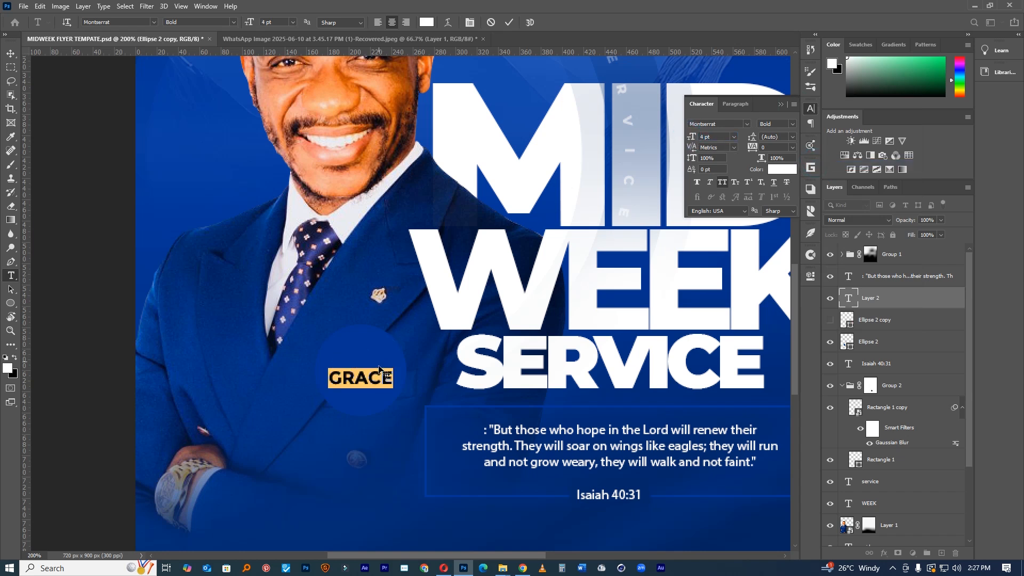
pyautogui.click(509, 23)
# Duplicate the name text directly above itself and change the copy to APOSTLE.
pyautogui.press('v')
pyautogui.moveTo(372, 388); pyautogui.dragTo(369, 363)
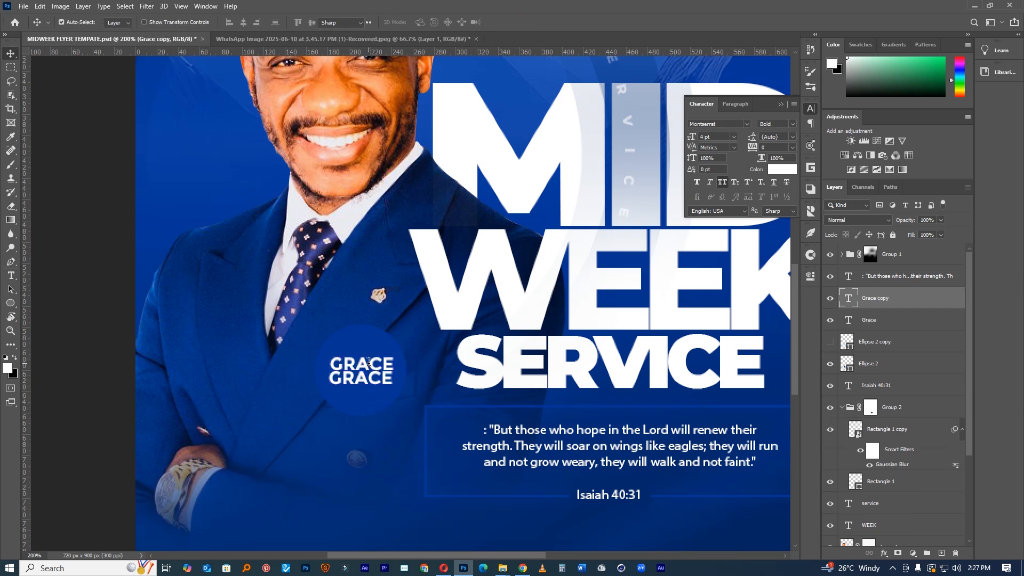
pyautogui.doubleClick(368, 364)
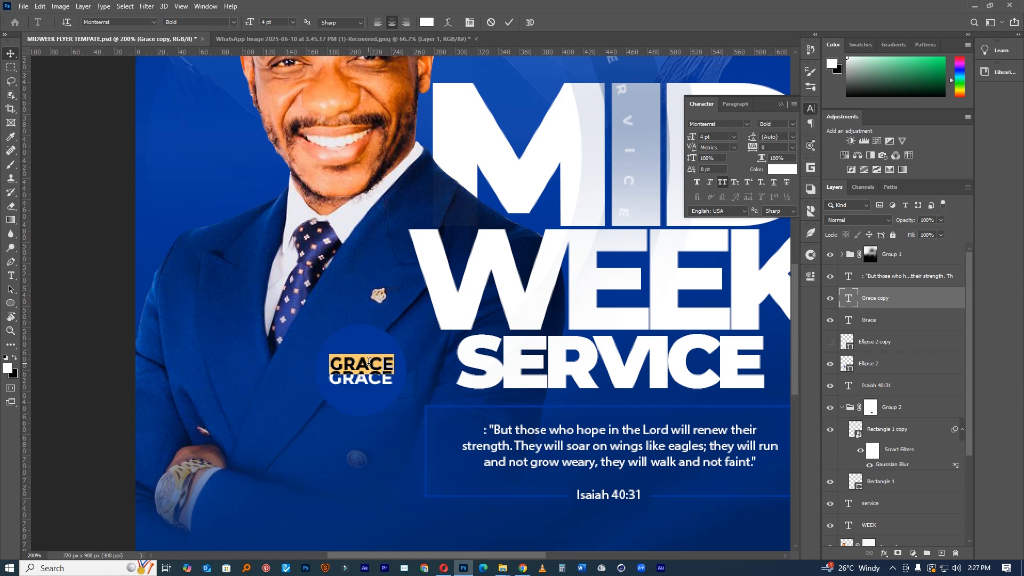
pyautogui.write('APOSTLE')
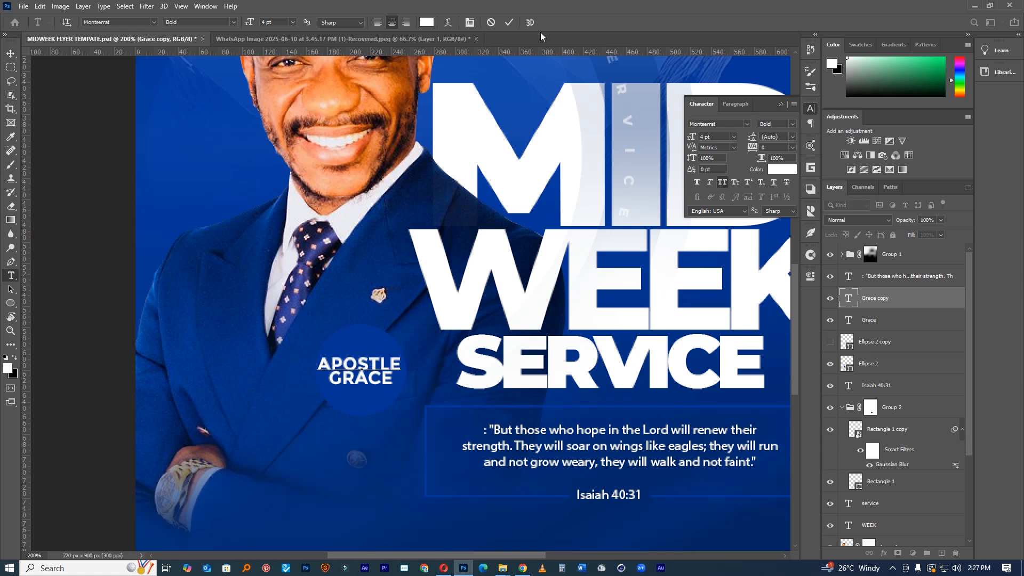
pyautogui.click(510, 25)
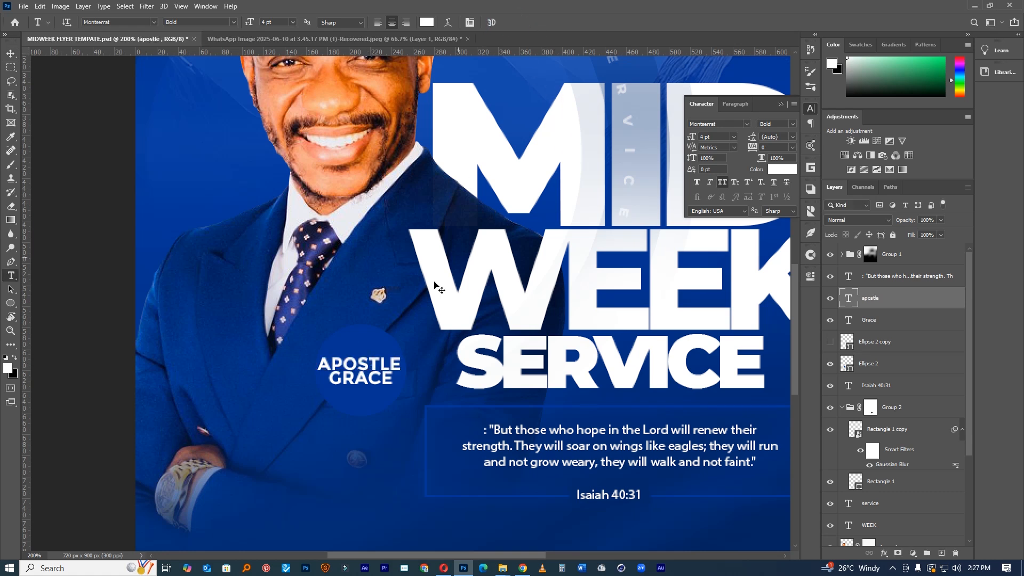
# Scale the APOSTLE text down to 2.15 pt, centred above the preacher's name.
pyautogui.hotkey('ctrl', 't')
pyautogui.moveTo(398, 354); pyautogui.dragTo(387, 358)
pyautogui.click(531, 24)
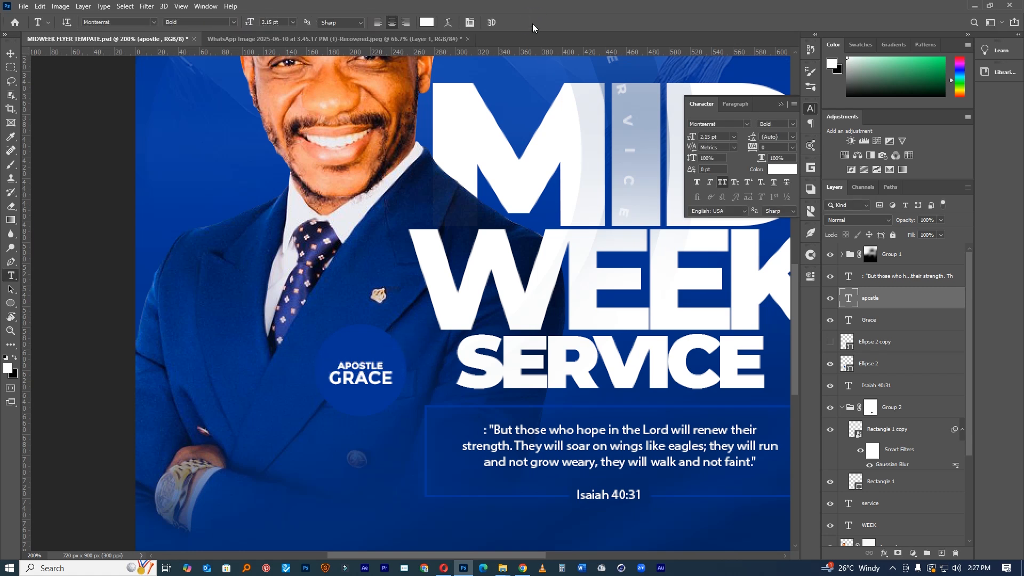
pyautogui.press('v')
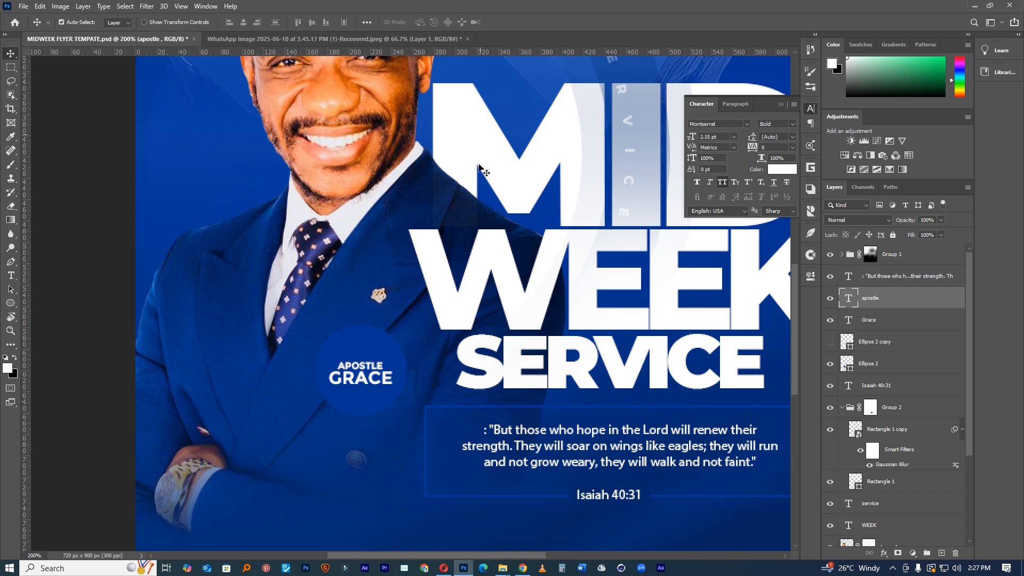
# Duplicate the APOSTLE line above itself and change the copy to WITH.
pyautogui.moveTo(373, 365); pyautogui.dragTo(371, 355)
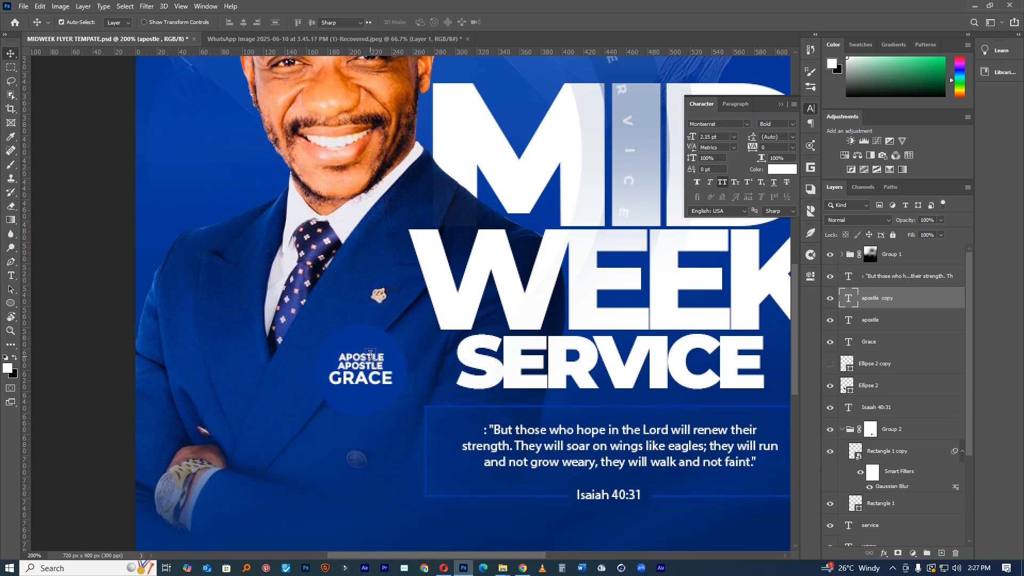
pyautogui.press('t')
pyautogui.doubleClick(371, 355)
pyautogui.click(370, 355)
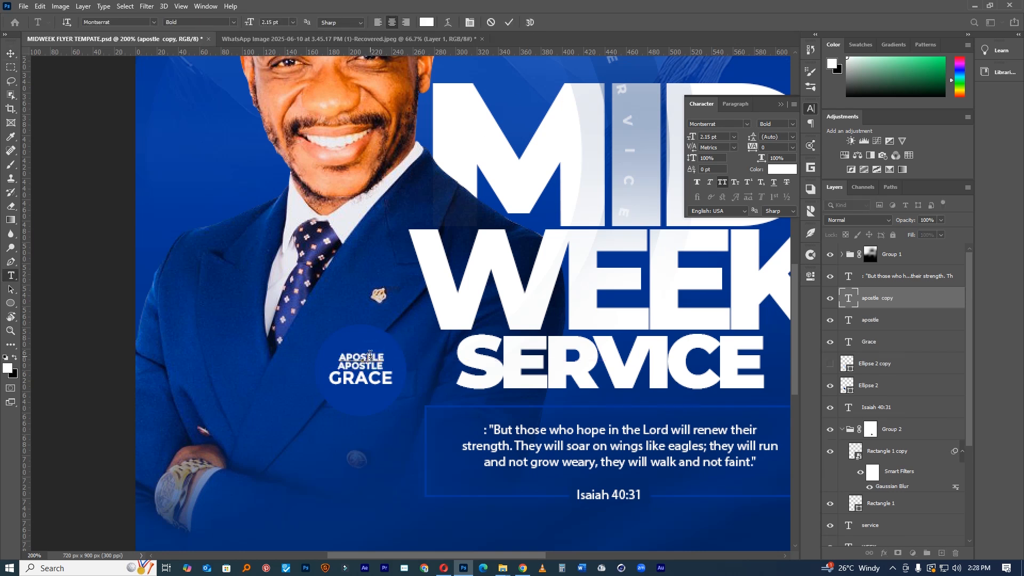
pyautogui.hotkey('ctrl', 'a')
pyautogui.write('WITH')
pyautogui.click(511, 22)
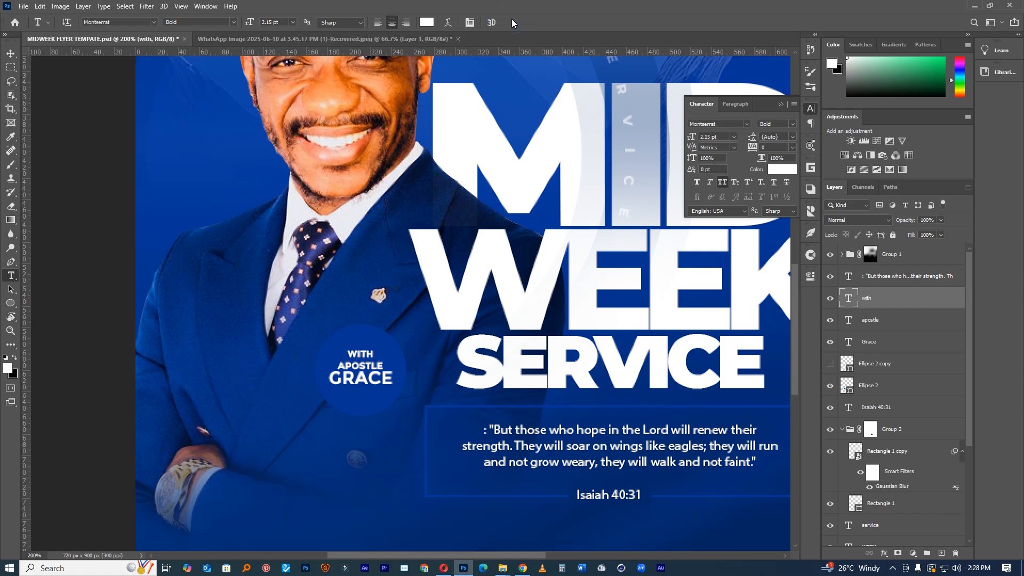
# Nudge the WITH, APOSTLE and name lines closer together into an evenly spaced stack inside the circle.
pyautogui.press('v')
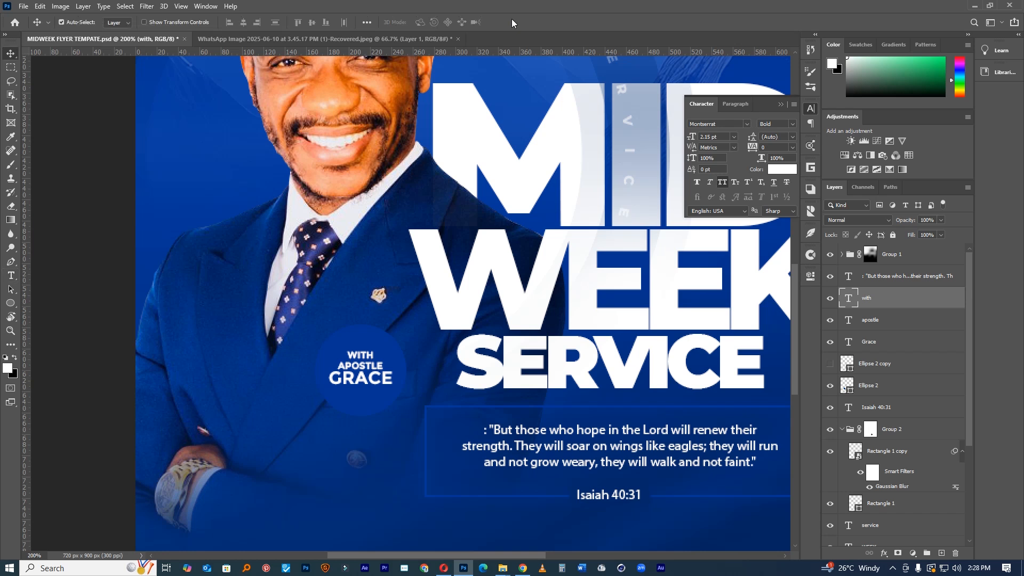
pyautogui.click(377, 368)
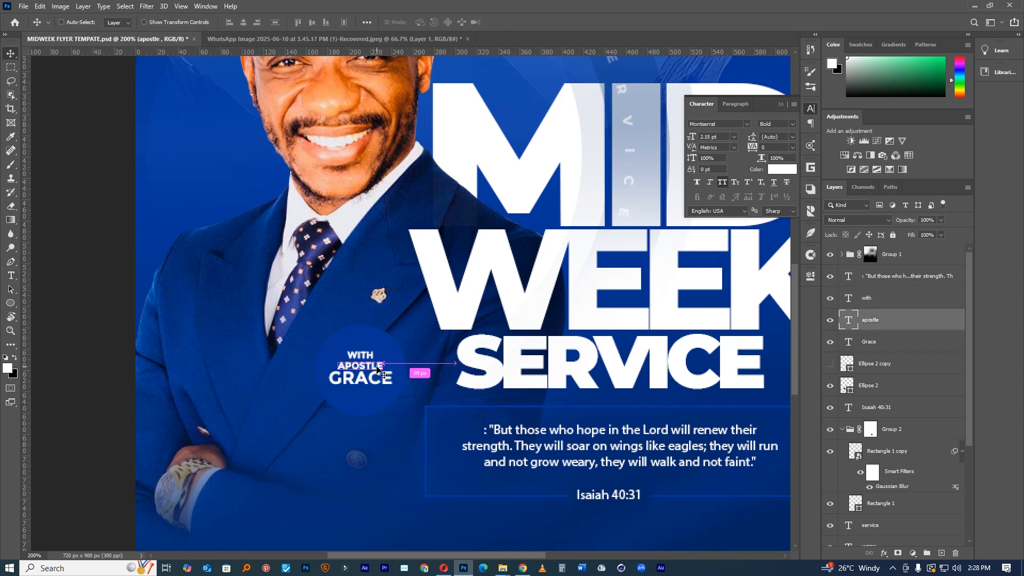
pyautogui.press('ctrl')
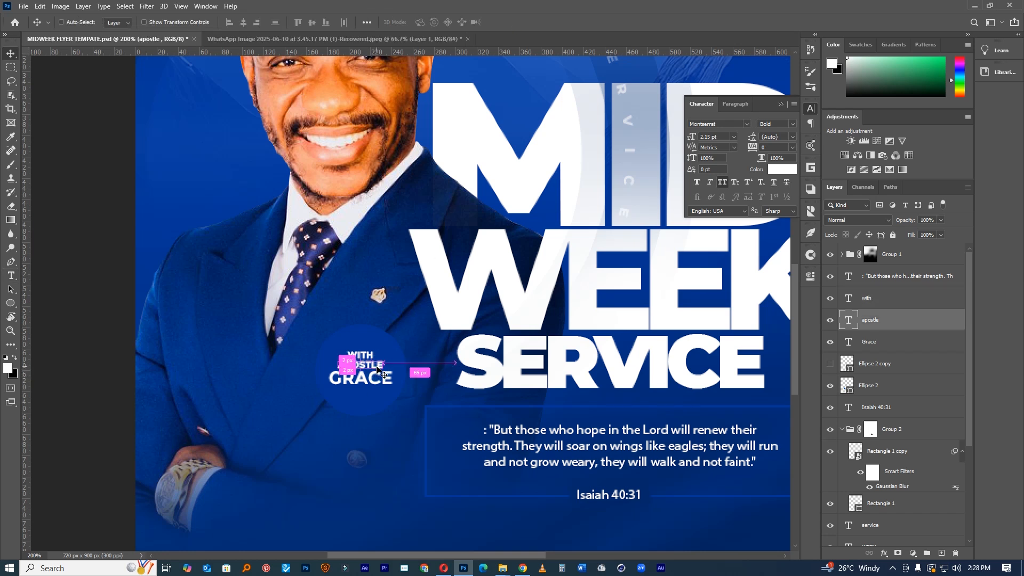
pyautogui.click(379, 385)
pyautogui.press('ctrl')
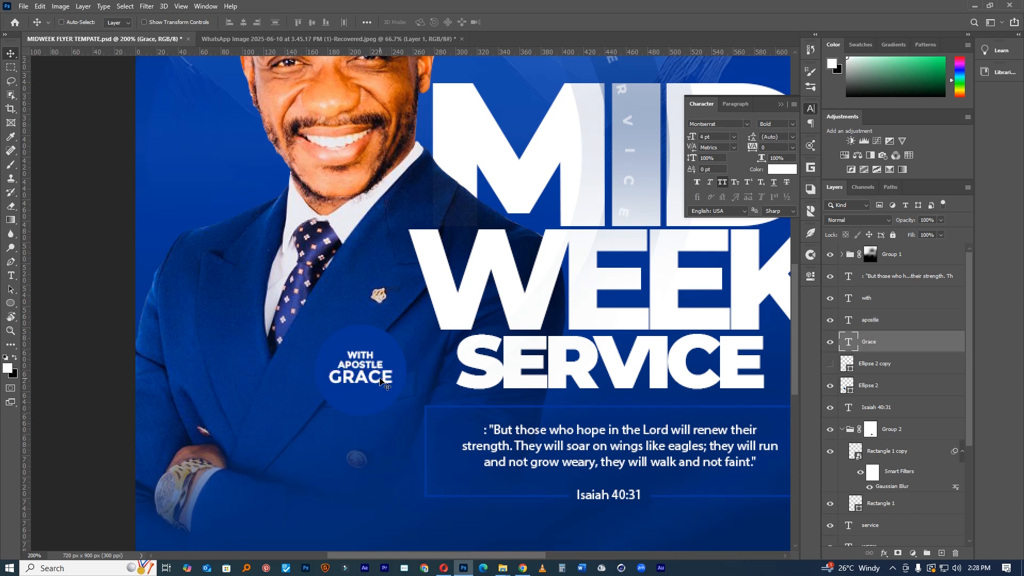
pyautogui.click(380, 367)
pyautogui.click(360, 356)
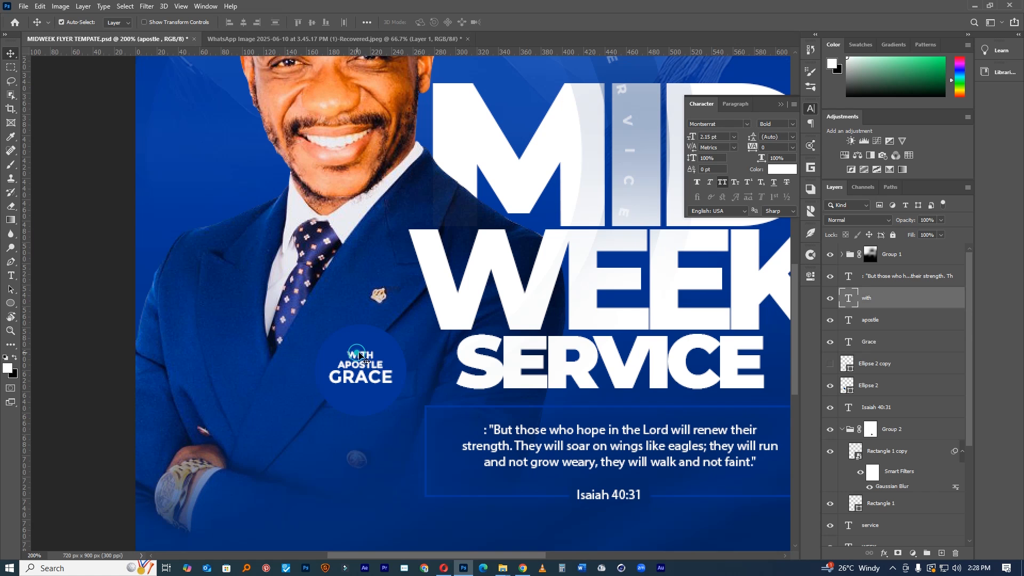
# Add the date text THU 27TH JUNE in white on the flyer's lower left, below the preacher's arm.
pyautogui.scroll(-5, 521, 366)
pyautogui.scroll(5, 521, 366)
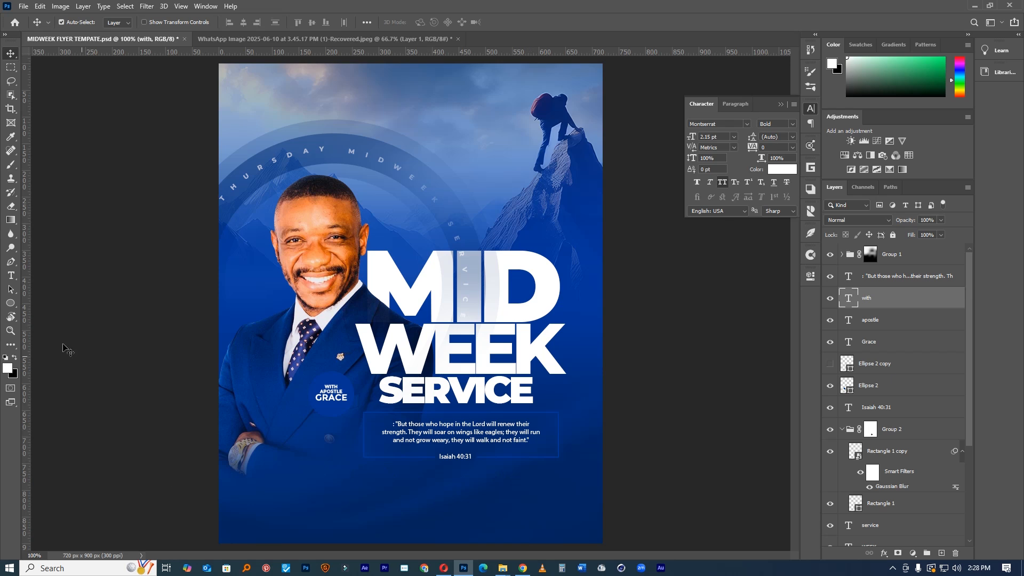
pyautogui.click(11, 276)
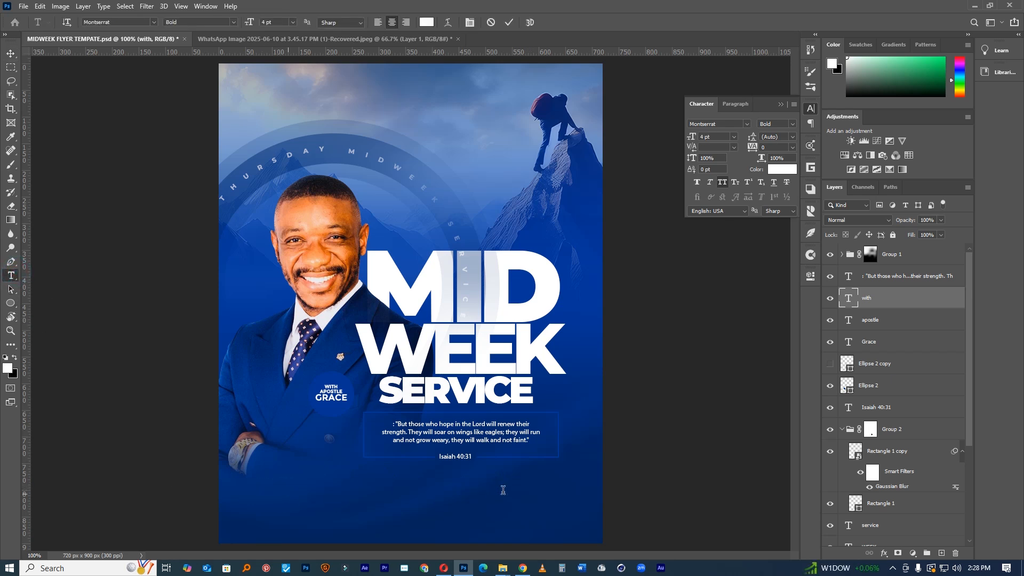
pyautogui.click(288, 493)
pyautogui.write('THU')
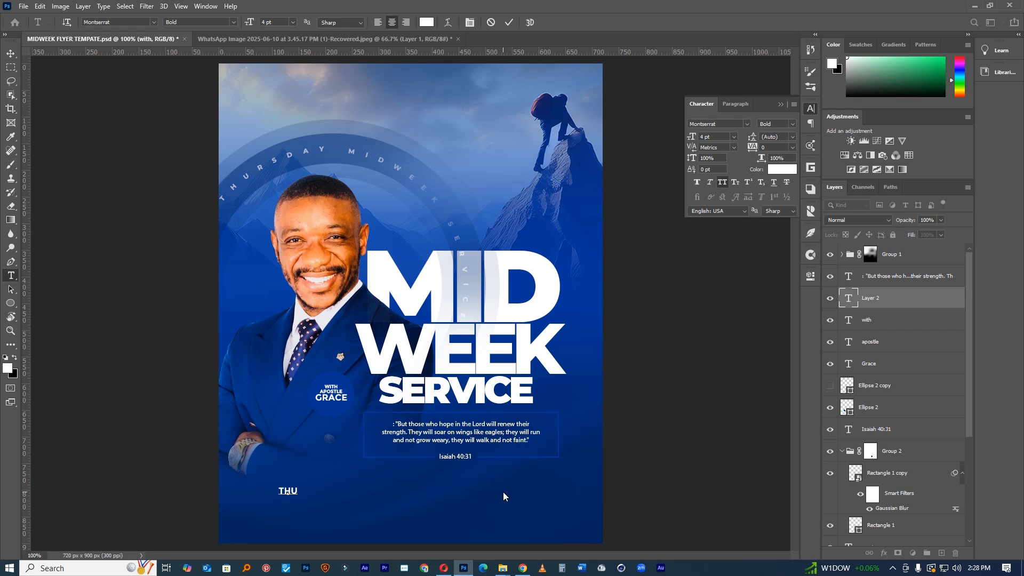
pyautogui.write('.27TH')
pyautogui.write(' JUNE')
# Break the date into three stacked lines, THU, 27TH and JUNE, and shift the text block slightly up.
pyautogui.click(298, 489)
pyautogui.press('Return')
pyautogui.click(285, 490)
pyautogui.press('Return')
pyautogui.moveTo(293, 496); pyautogui.dragTo(300, 476)
pyautogui.click(287, 482)
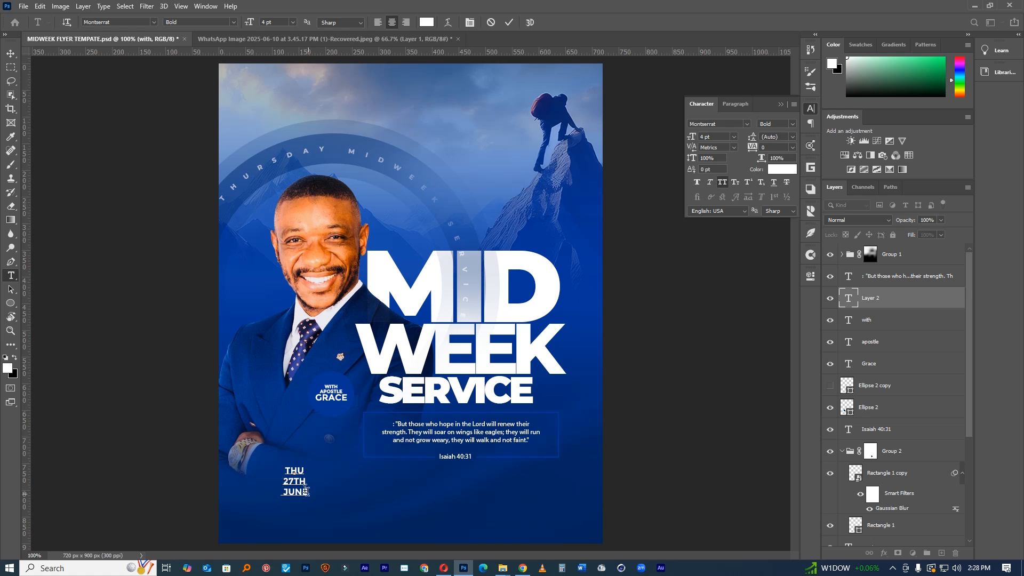
# Set the date's leading to 4 pt and scale the text block up to 6.1 pt.
pyautogui.moveTo(306, 491); pyautogui.dragTo(275, 452)
pyautogui.moveTo(751, 138); pyautogui.dragTo(750, 137)
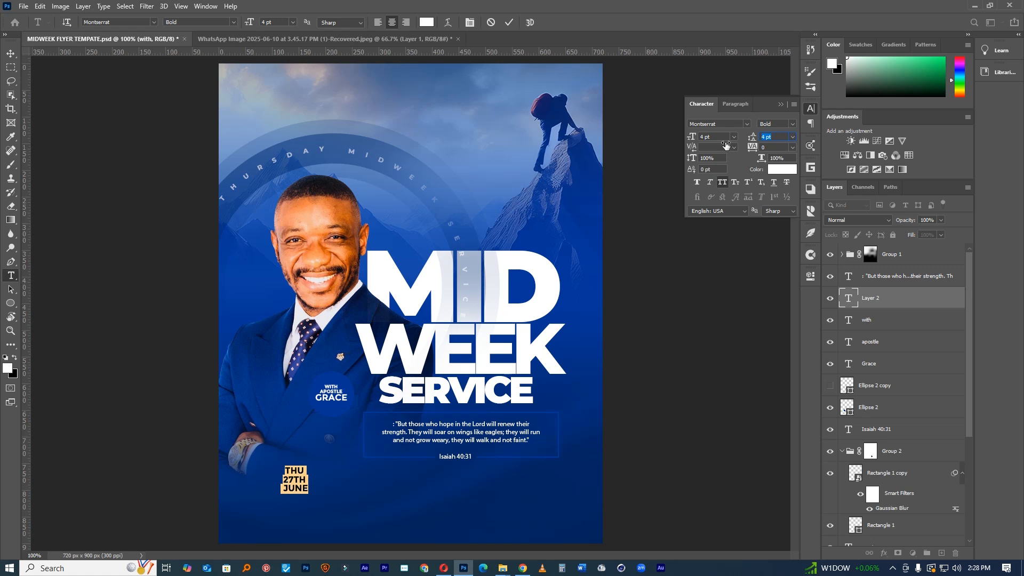
pyautogui.click(509, 23)
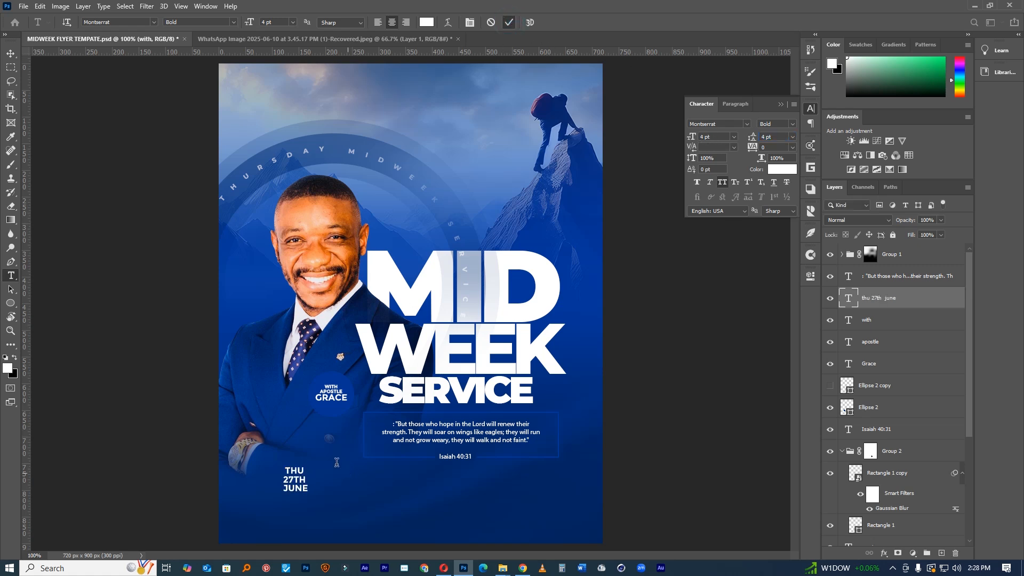
pyautogui.hotkey('ctrl', 't')
pyautogui.moveTo(312, 463); pyautogui.dragTo(296, 484)
pyautogui.click(528, 22)
# Set the date's leading to 5 pt and tracking to -40, and move it nearer the flyer's lower-left corner.
pyautogui.click(300, 482)
pyautogui.click(313, 491)
pyautogui.moveTo(308, 492); pyautogui.dragTo(259, 460)
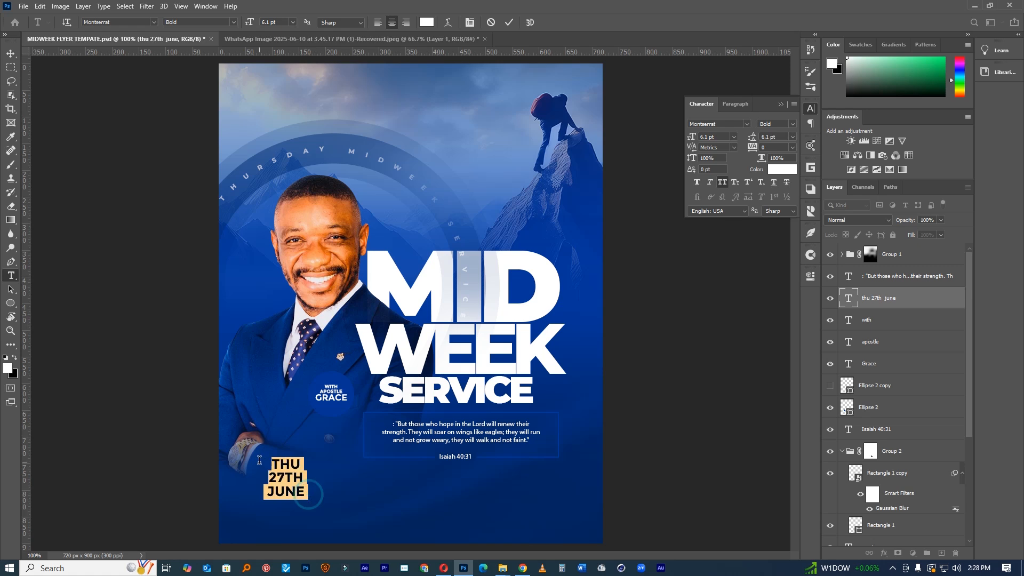
pyautogui.moveTo(752, 138); pyautogui.dragTo(752, 137)
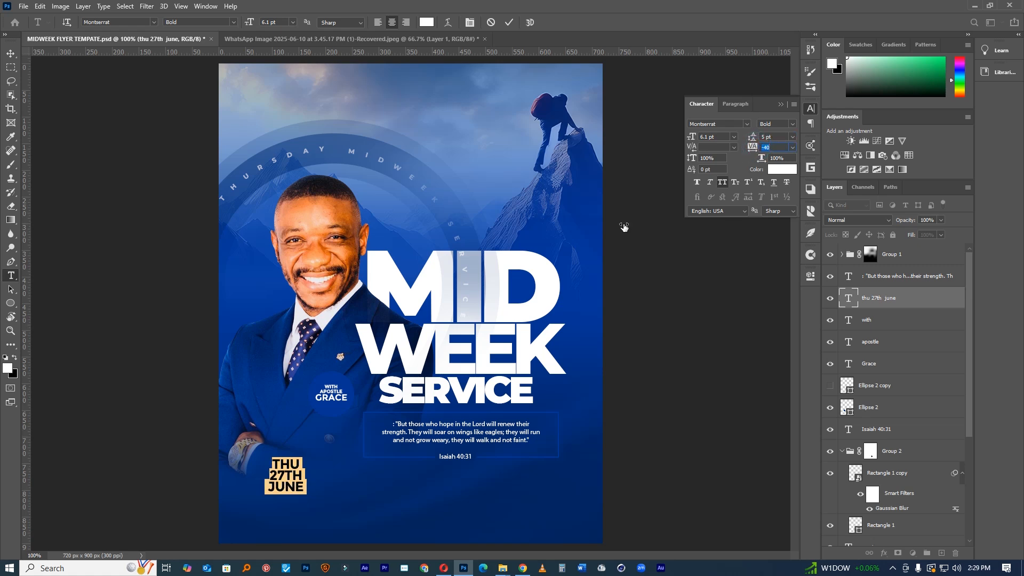
pyautogui.moveTo(352, 451); pyautogui.dragTo(341, 468)
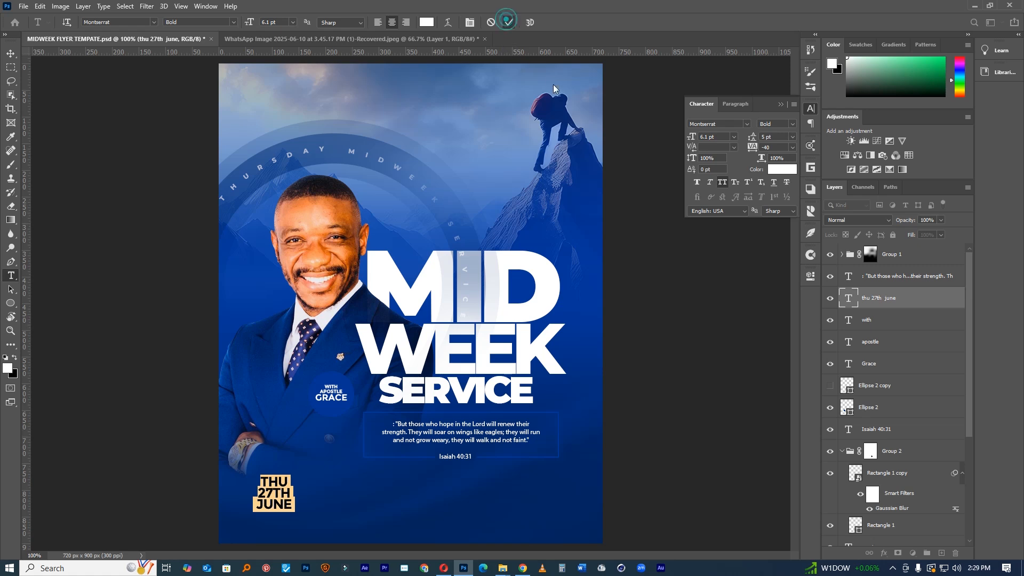
# Draw a thin white vertical divider 1 px wide and 71 px high beside the date and move it closer to the text.
pyautogui.moveTo(9, 307); pyautogui.dragTo(42, 301)
pyautogui.moveTo(299, 476); pyautogui.dragTo(300, 514)
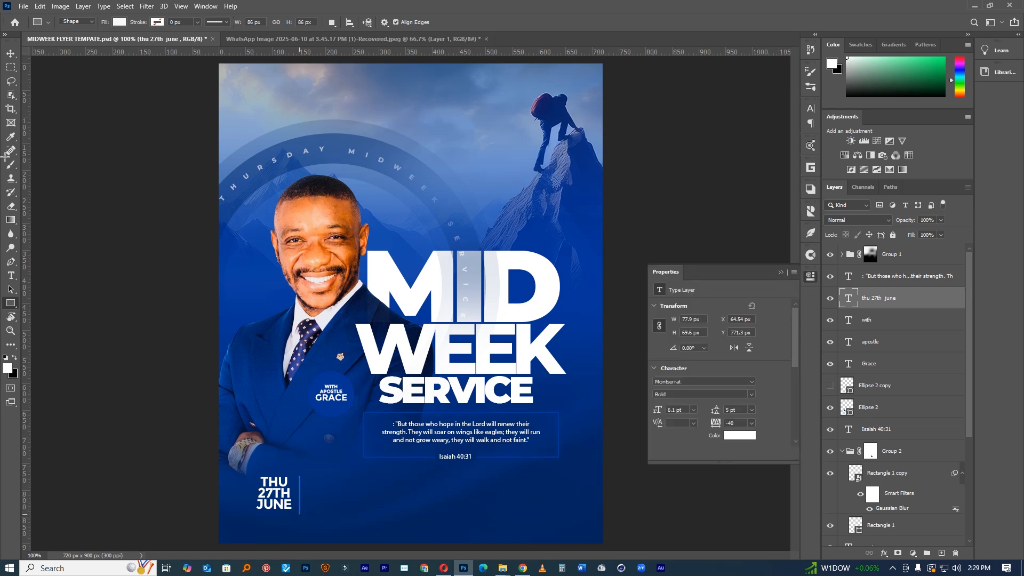
pyautogui.moveTo(9, 56); pyautogui.dragTo(12, 64)
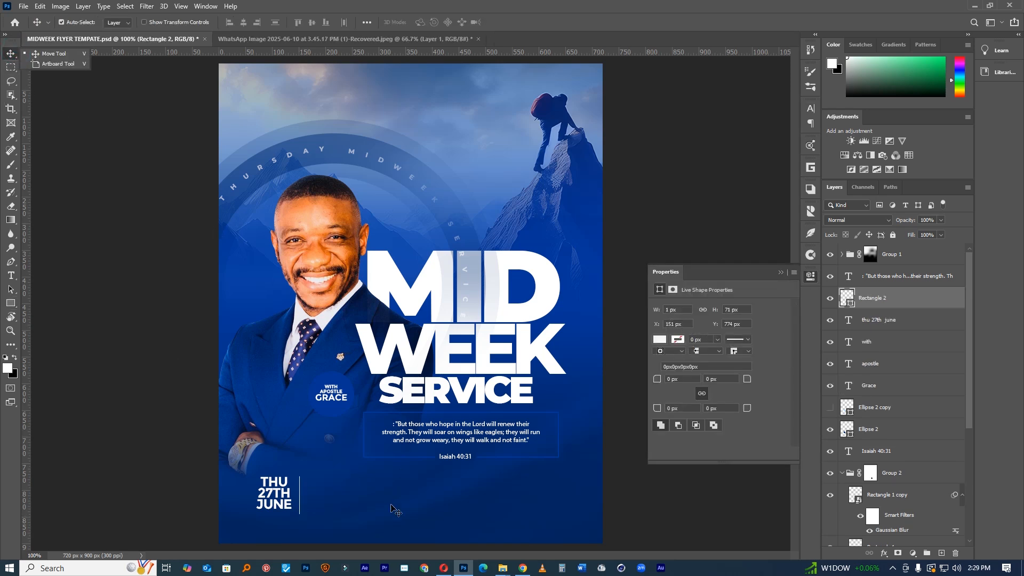
pyautogui.scroll(2, 314, 507)
pyautogui.moveTo(315, 493); pyautogui.dragTo(311, 481)
# Add the time text 7HRS beside the divider and set its font size to 21 pt.
pyautogui.click(11, 278)
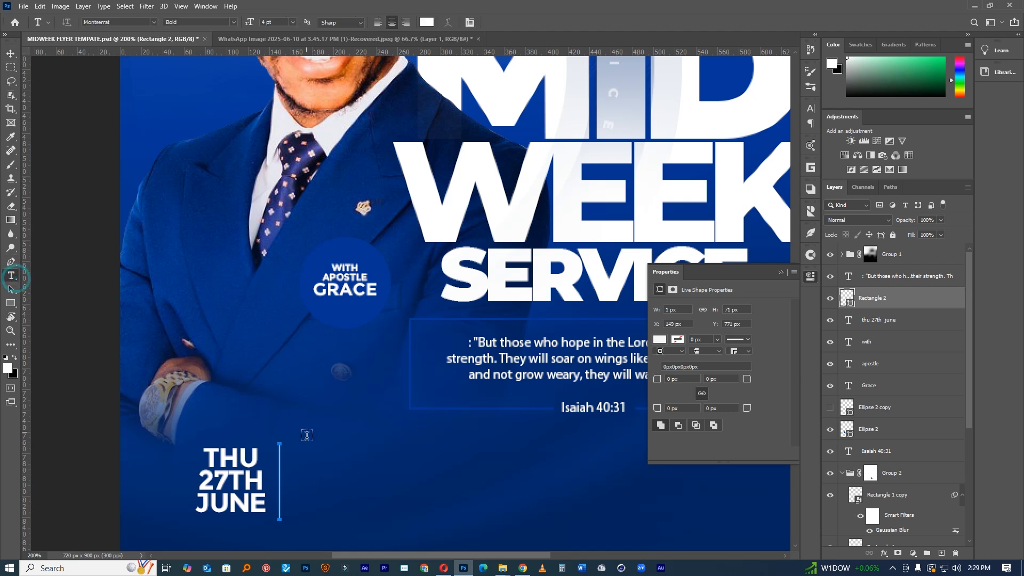
pyautogui.click(311, 470)
pyautogui.write('7HRS')
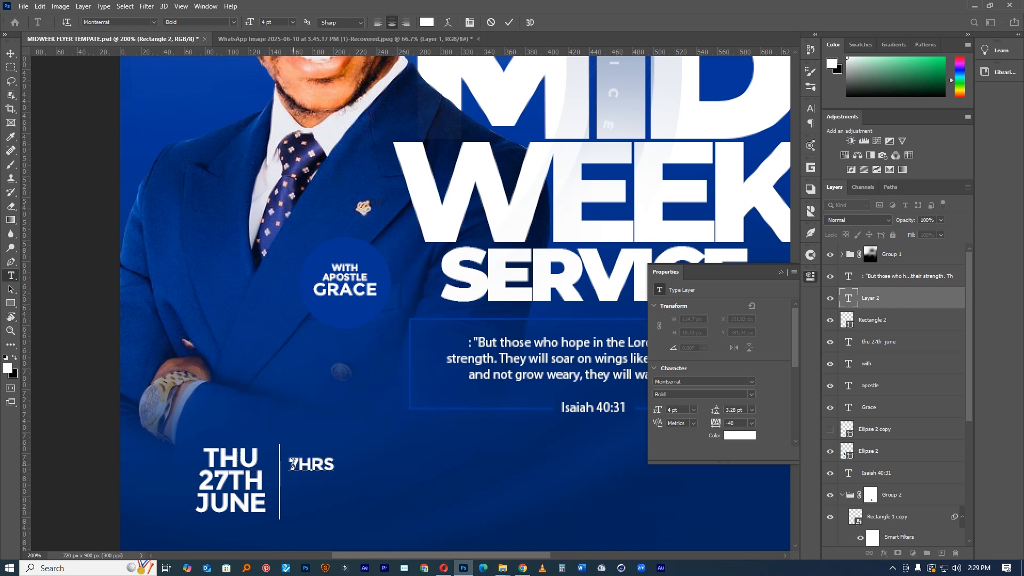
pyautogui.moveTo(293, 464); pyautogui.dragTo(395, 449)
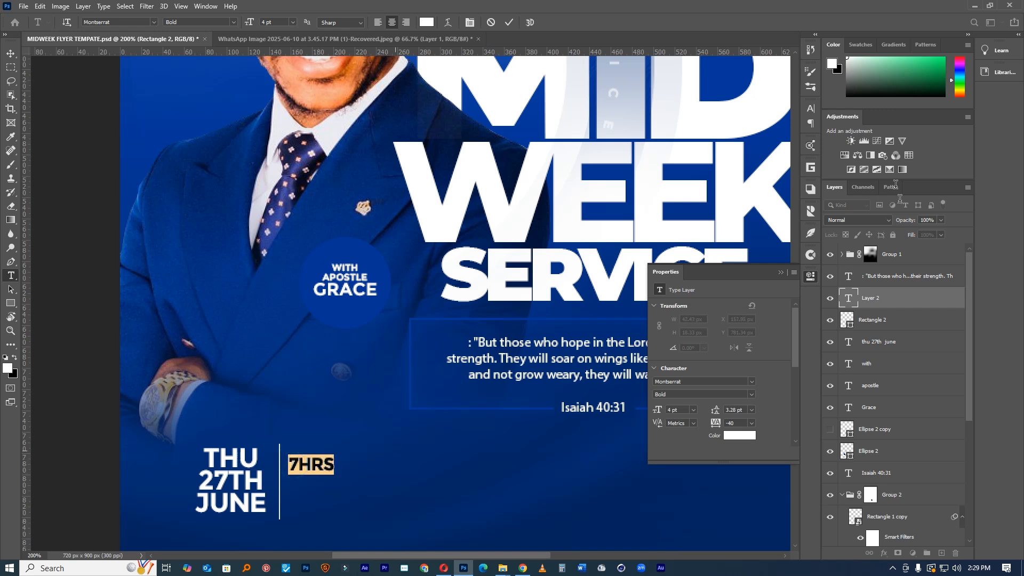
pyautogui.click(809, 108)
pyautogui.moveTo(689, 137); pyautogui.dragTo(698, 137)
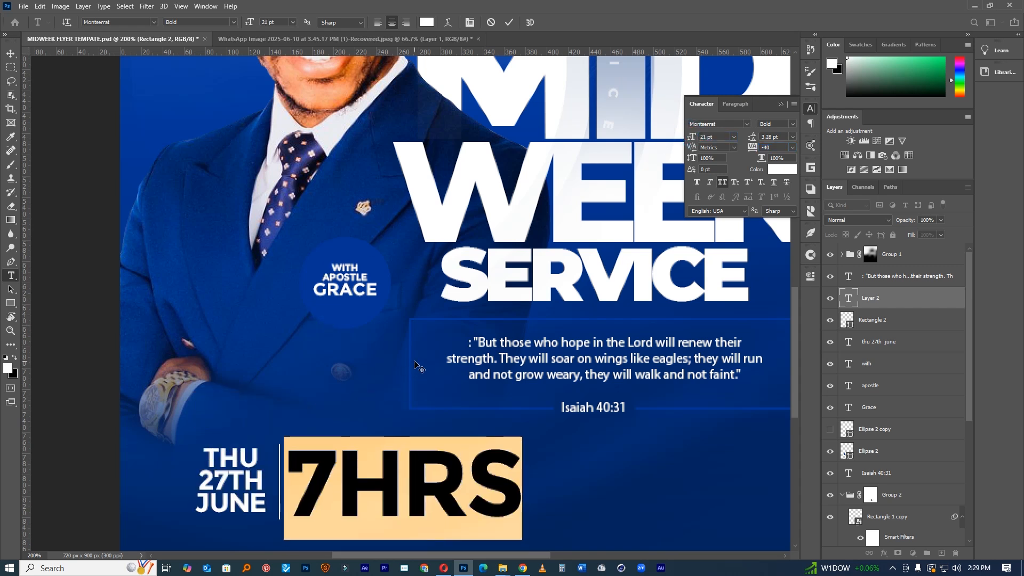
pyautogui.click(509, 23)
# Reposition the 7HRS text close to the divider, vertically centred with the three-line date.
pyautogui.scroll(-5, 592, 402)
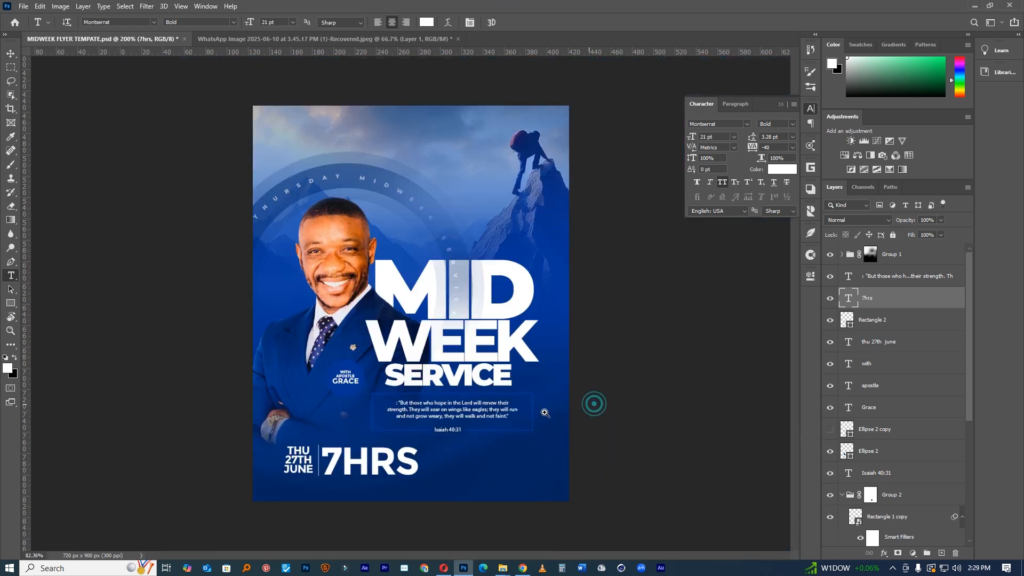
pyautogui.scroll(1, 541, 413)
pyautogui.click(11, 54)
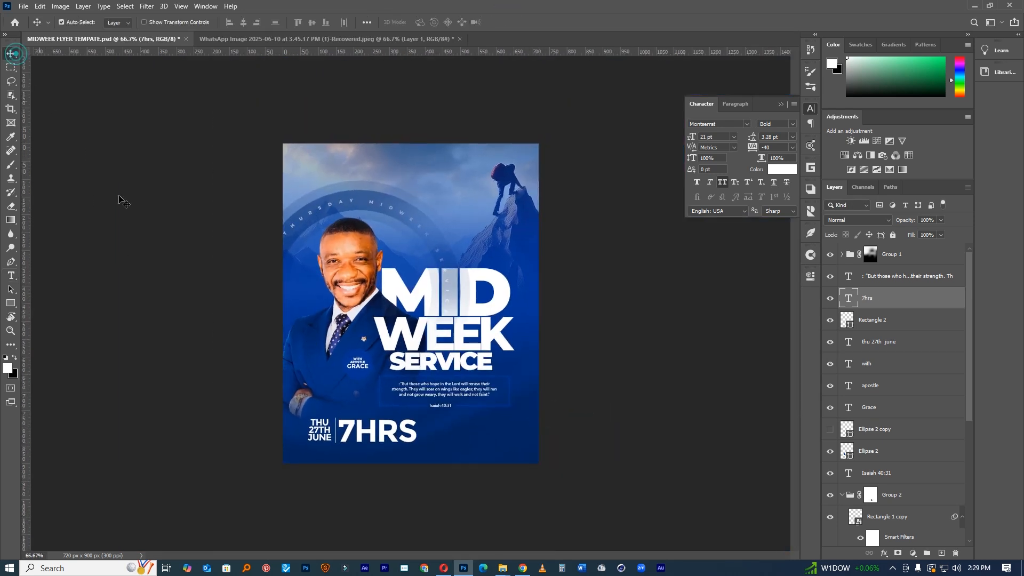
pyautogui.hotkey('ctrl', '+')
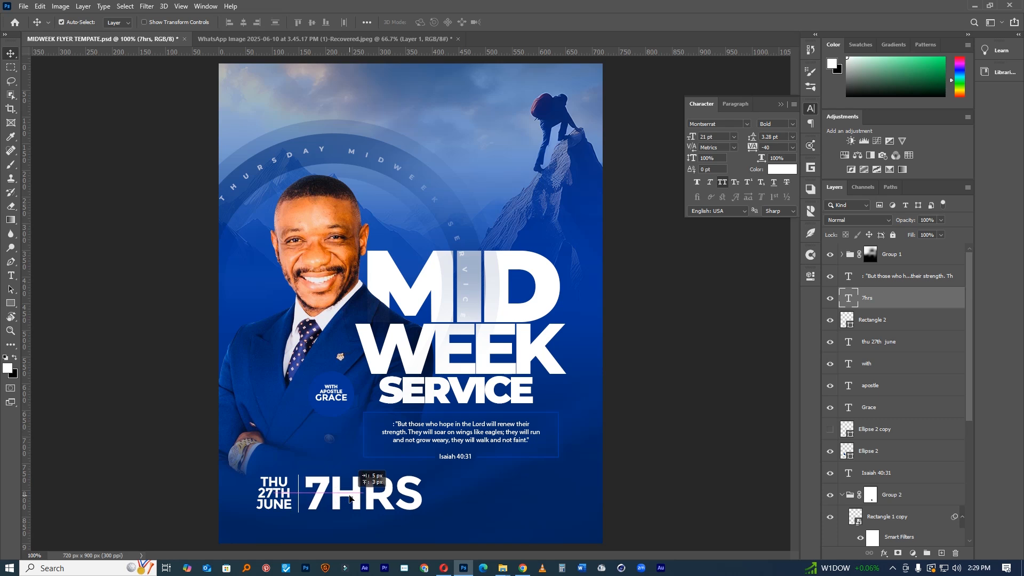
# Group the background image layers below the MID text layer and lock the group.
pyautogui.click(409, 533)
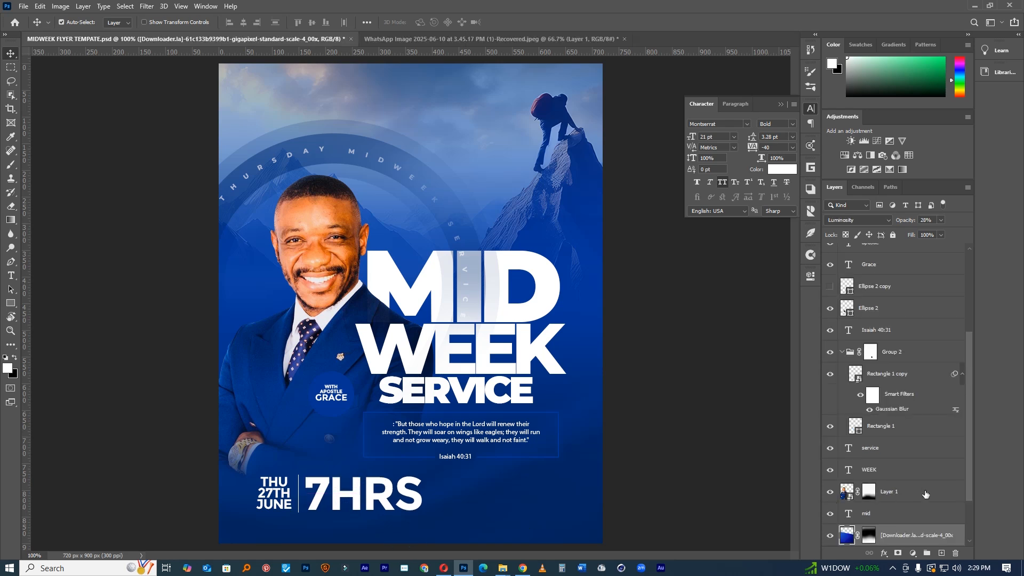
pyautogui.scroll(-2, 910, 522)
pyautogui.keyDown('shift'); pyautogui.click(905, 513); pyautogui.keyUp('shift')
pyautogui.hotkey('ctrl', 'g')
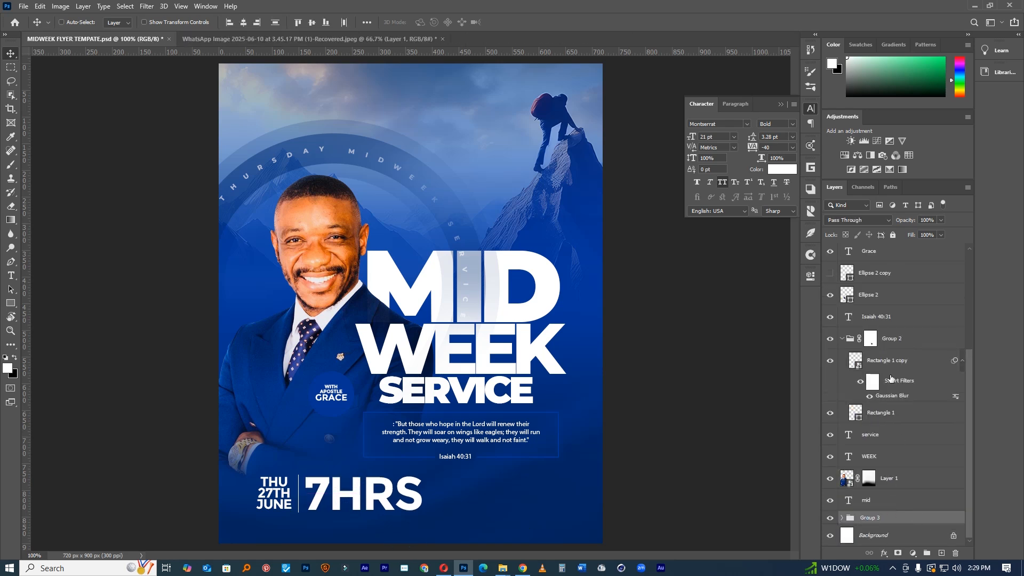
pyautogui.moveTo(441, 521); pyautogui.dragTo(245, 466)
pyautogui.hotkey('ctrl', 't')
pyautogui.click(512, 22)
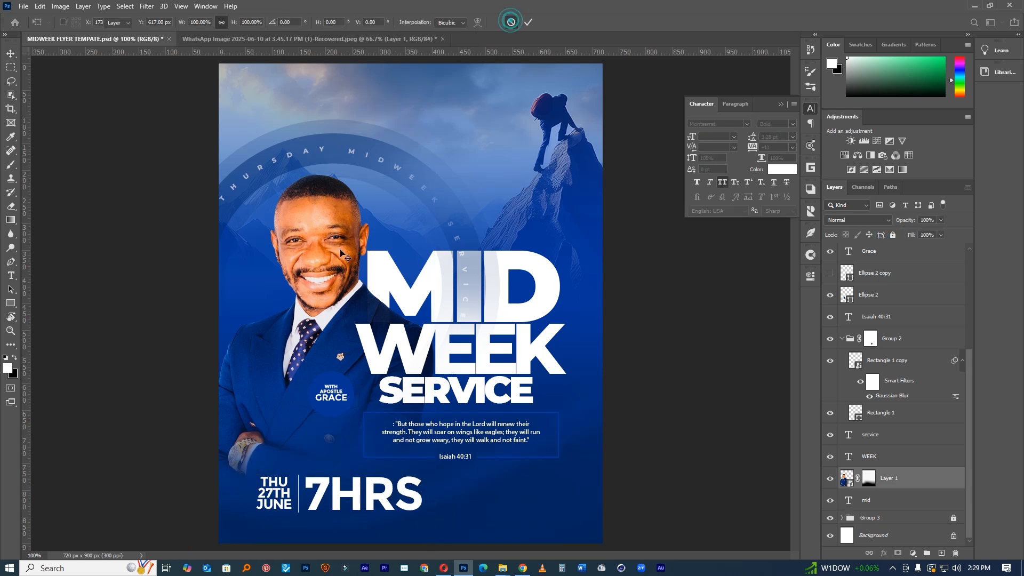
pyautogui.hotkey('alt', '.')
pyautogui.moveTo(432, 530); pyautogui.dragTo(270, 468)
pyautogui.hotkey('ctrl', 't')
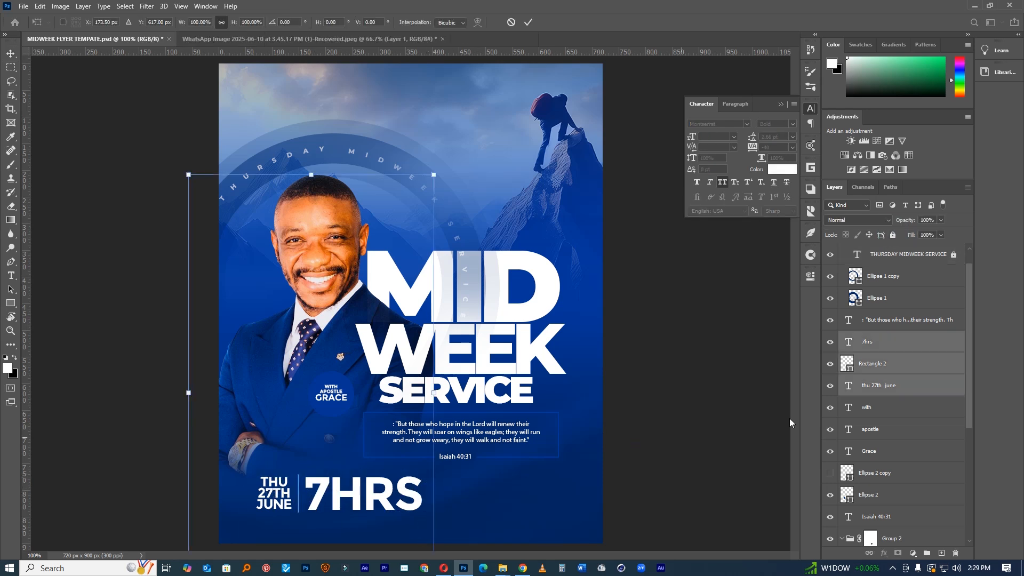
pyautogui.click(930, 365)
pyautogui.scroll(-5, 901, 400)
pyautogui.click(462, 450)
pyautogui.click(246, 487)
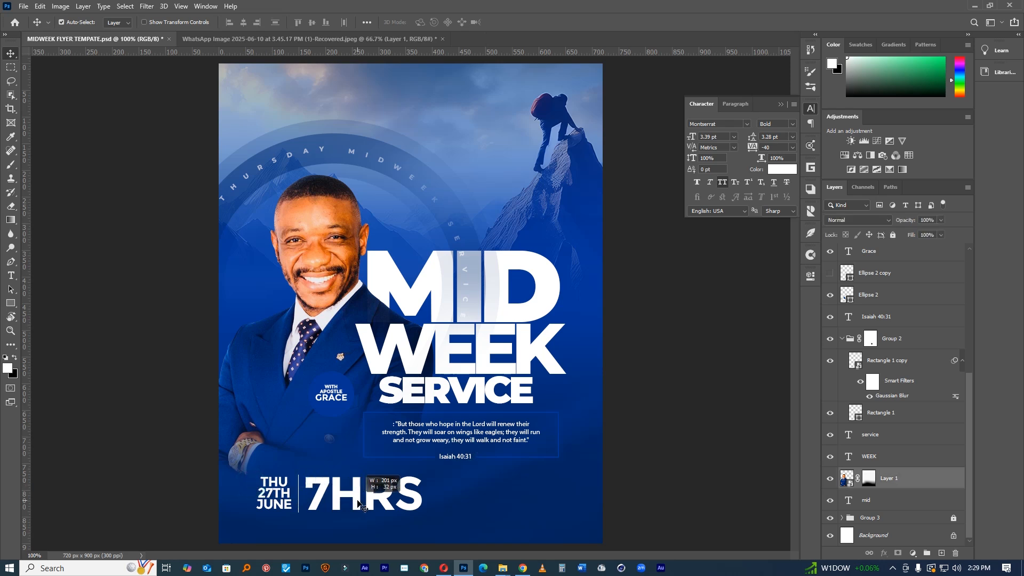
# Lock the preacher photo's layer.
pyautogui.click(929, 483)
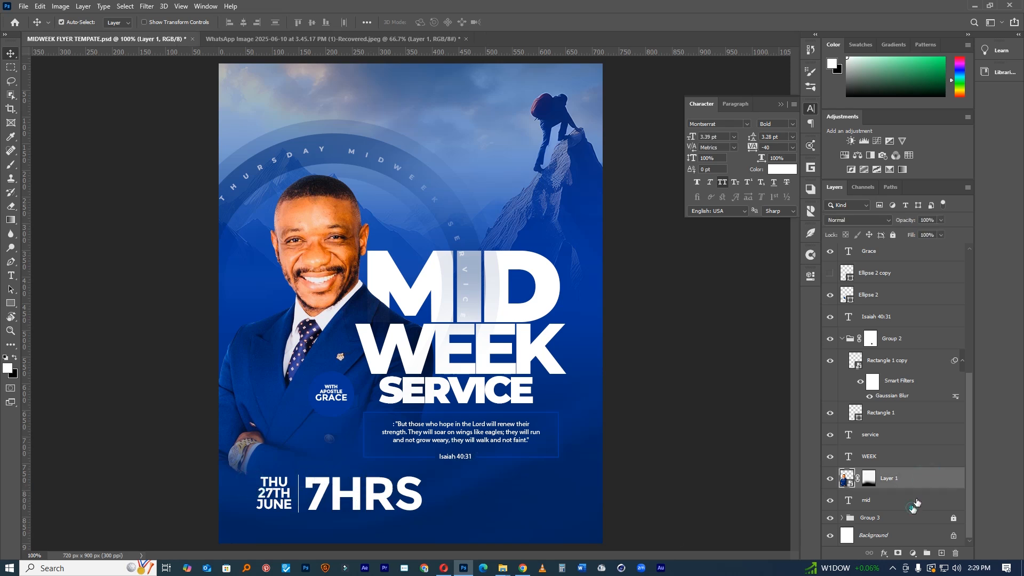
pyautogui.click(893, 235)
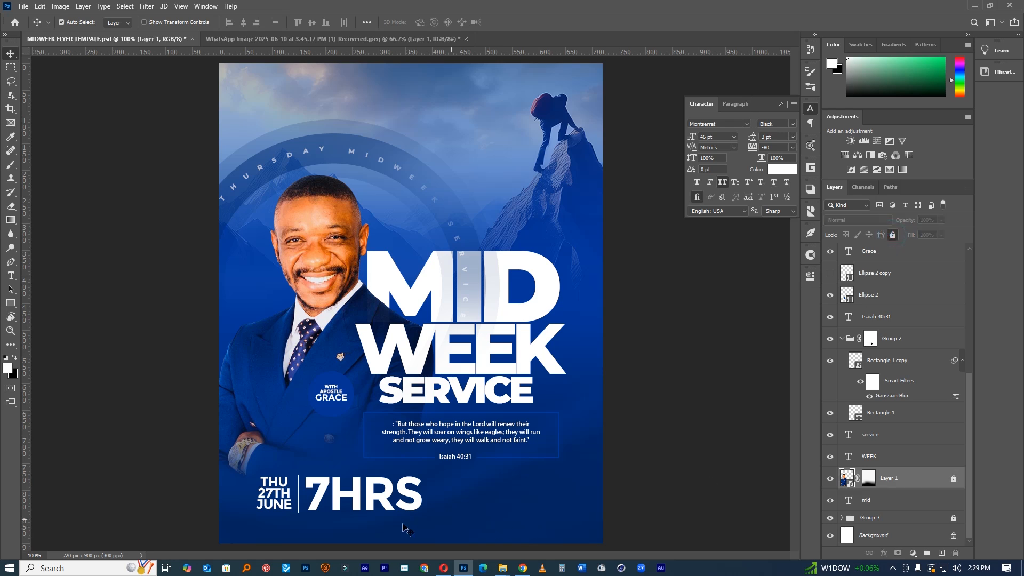
# Scale the date, divider and 7HRS together to 55.6% and move them toward the flyer's lower-left corner.
pyautogui.click(425, 480)
pyautogui.hotkey('ctrl', 't')
pyautogui.moveTo(424, 473); pyautogui.dragTo(382, 470)
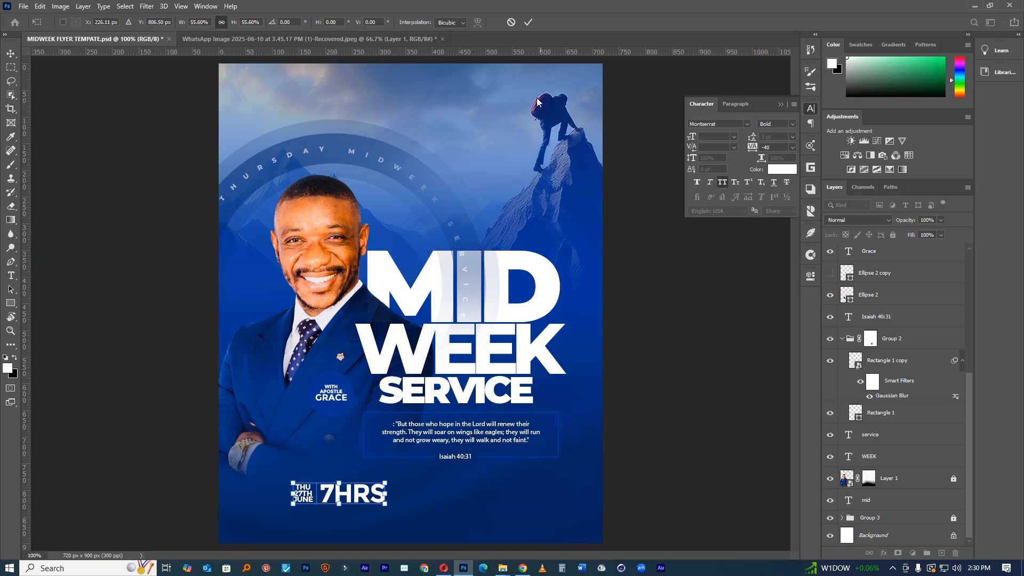
pyautogui.click(527, 24)
pyautogui.moveTo(374, 463); pyautogui.dragTo(336, 465)
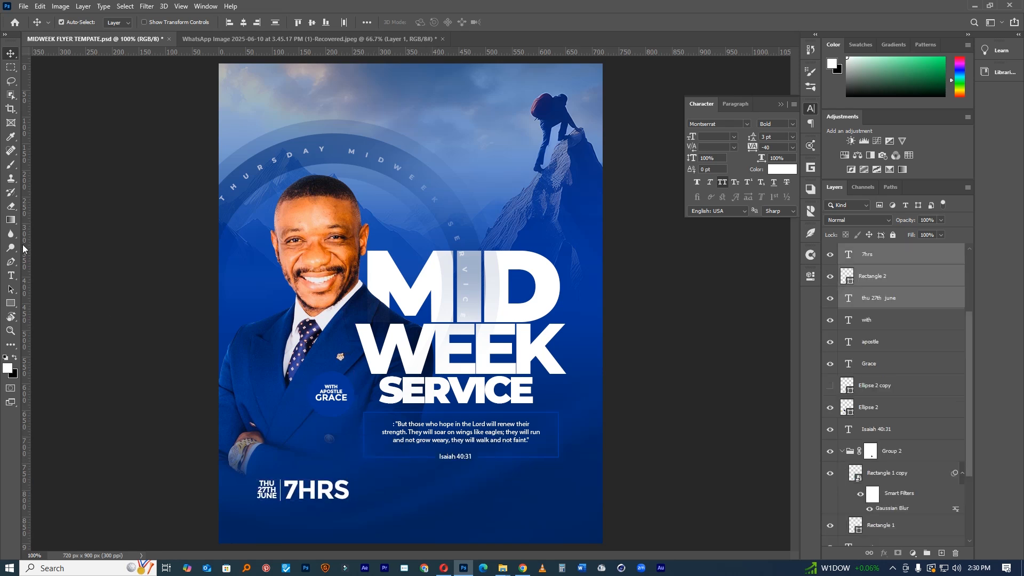
# Draw a rectangle about 627 by 64 px across the date and time row and fill it with dark blue #023187.
pyautogui.click(11, 303)
pyautogui.moveTo(238, 474); pyautogui.dragTo(573, 508)
pyautogui.moveTo(874, 254); pyautogui.dragTo(845, 299)
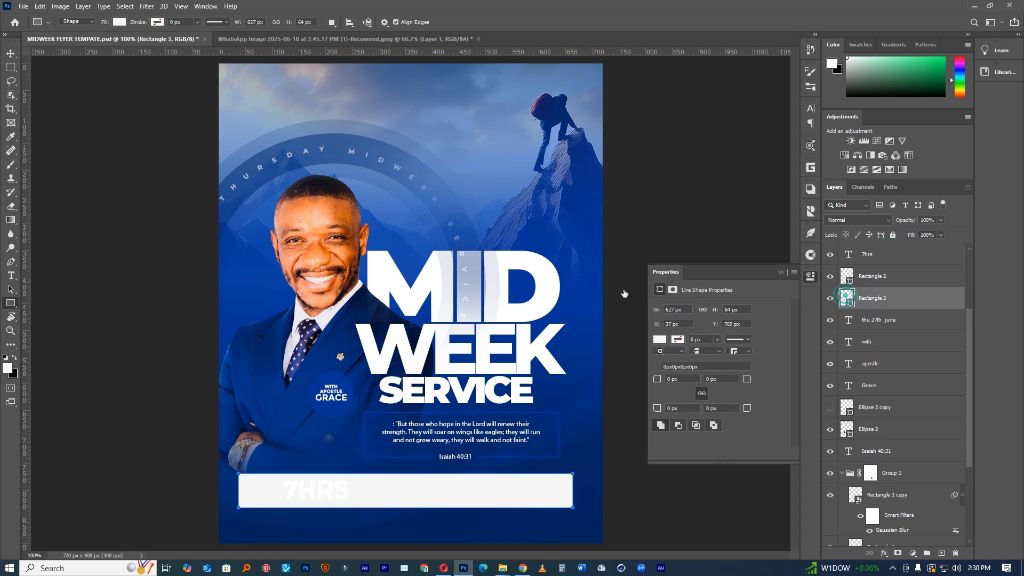
pyautogui.click(577, 251)
pyautogui.click(576, 299)
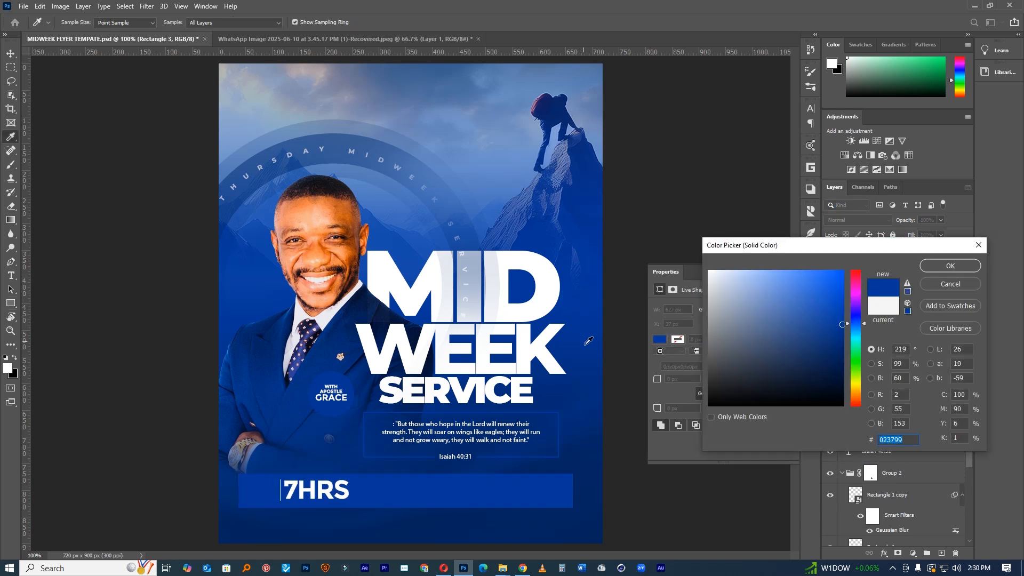
pyautogui.click(944, 267)
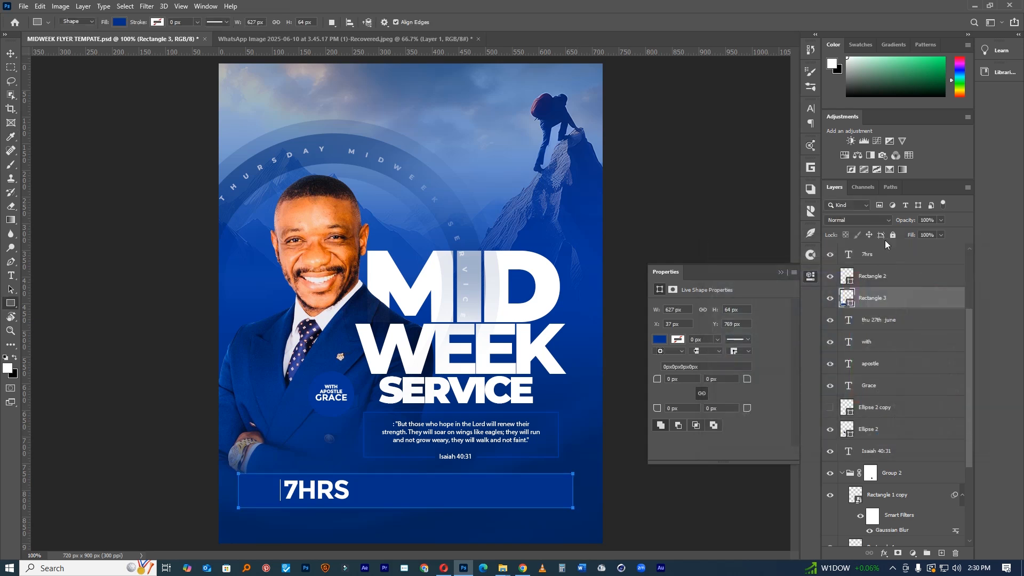
# Set the blue rectangle's opacity to 49% and order its layer beneath the date and badge text layers.
pyautogui.moveTo(904, 223); pyautogui.dragTo(881, 223)
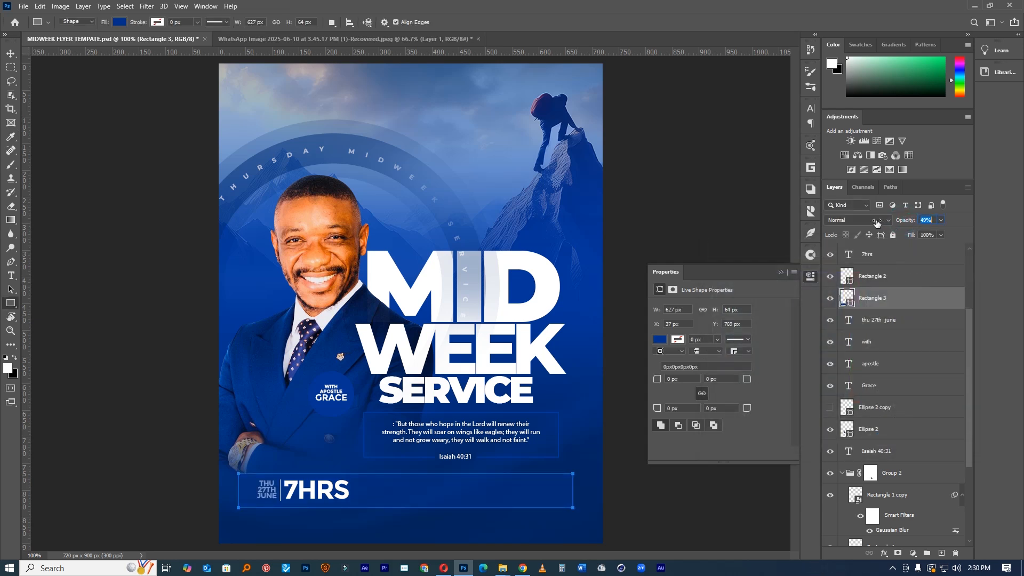
pyautogui.moveTo(893, 340); pyautogui.dragTo(894, 396)
pyautogui.click(9, 54)
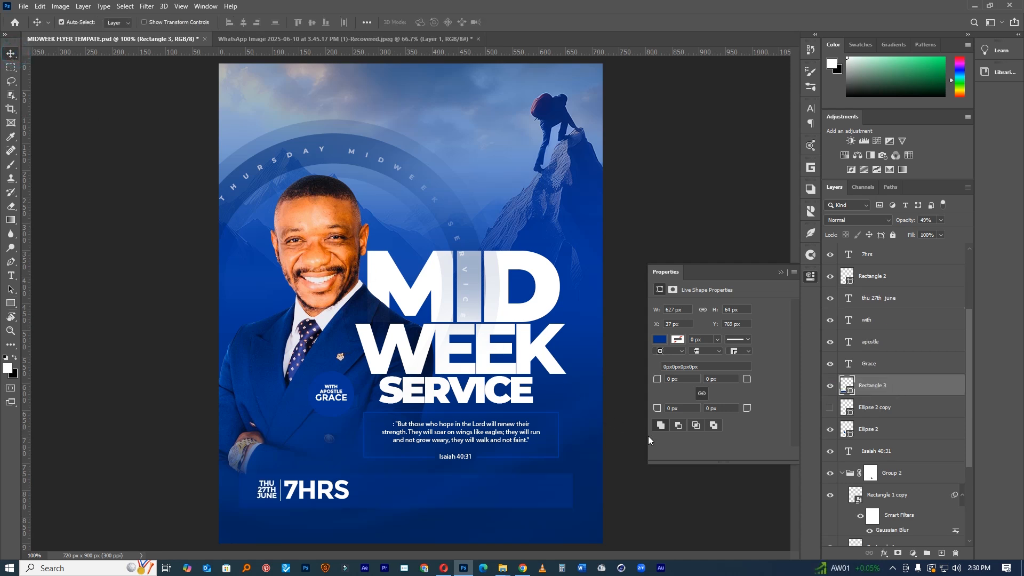
# Stretch the blue rectangle vertically to 112.5%, making it 72 px high.
pyautogui.hotkey('ctrl', 't')
pyautogui.moveTo(406, 507); pyautogui.dragTo(414, 495)
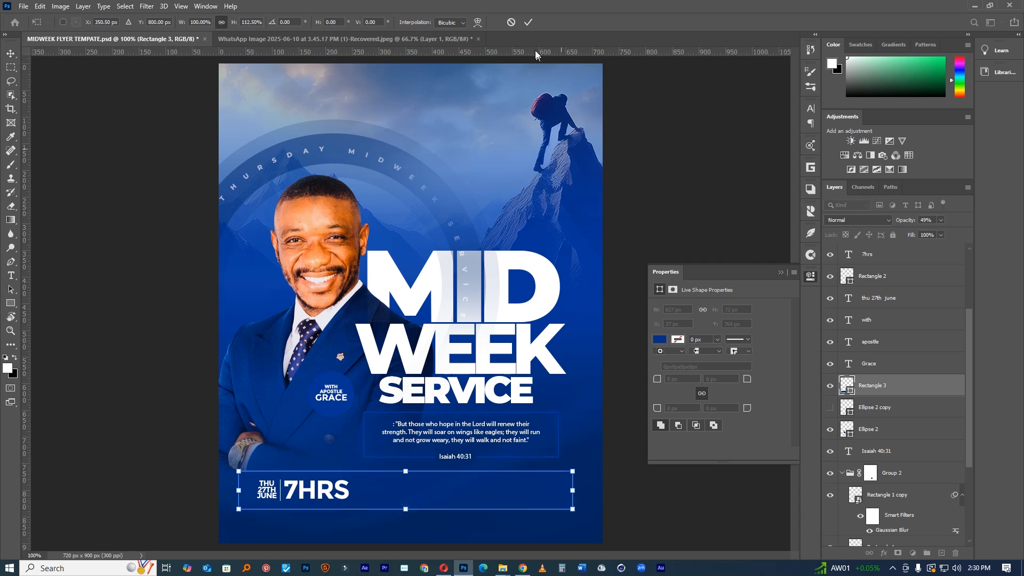
pyautogui.click(527, 22)
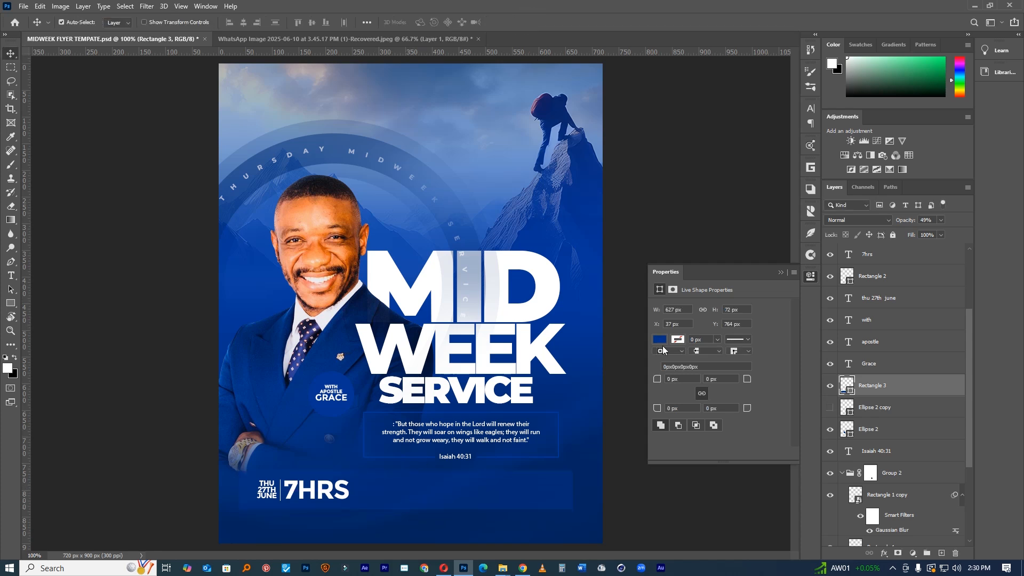
# Recolour the rectangle with the blue sampled from the scripture box outline and set its opacity to 39%.
pyautogui.doubleClick(846, 383)
pyautogui.scroll(3, 576, 411)
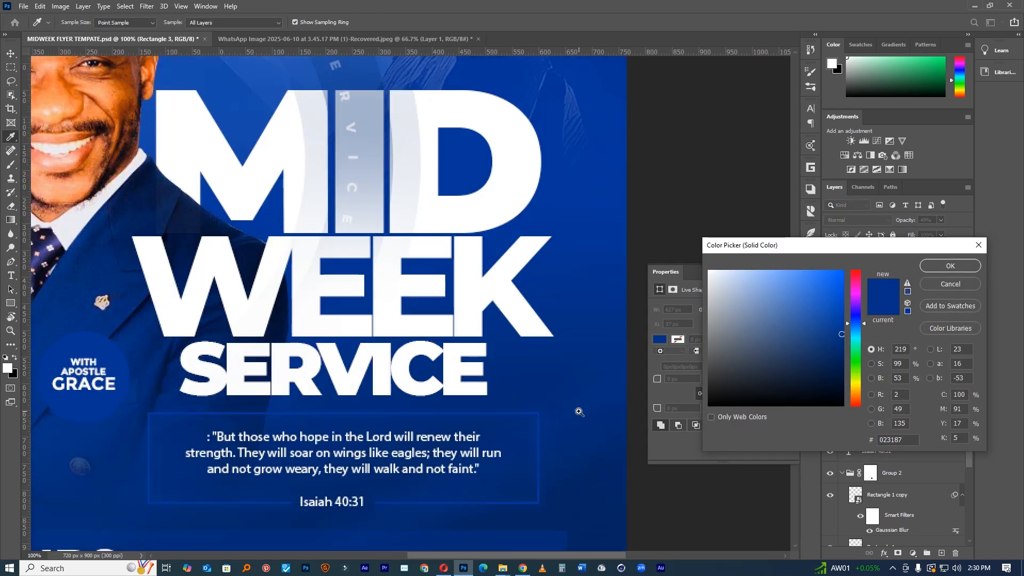
pyautogui.scroll(2, 516, 411)
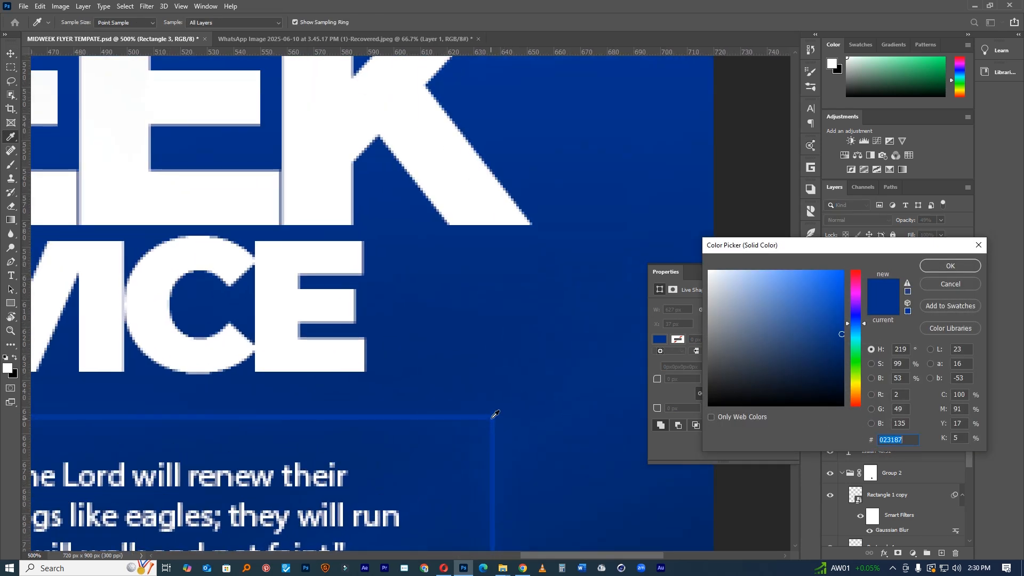
pyautogui.click(951, 265)
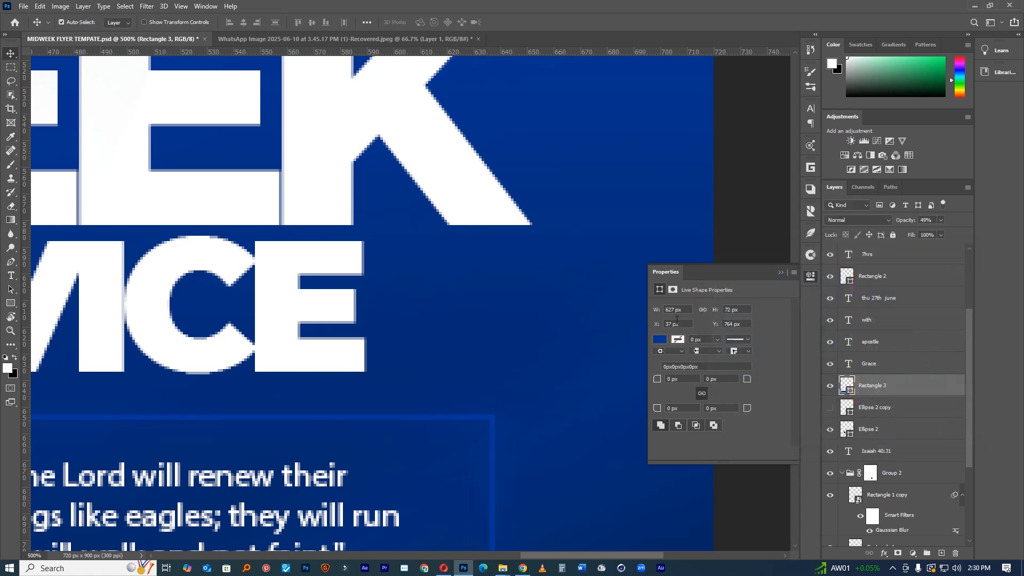
pyautogui.scroll(-3, 460, 360)
pyautogui.scroll(-3, 459, 360)
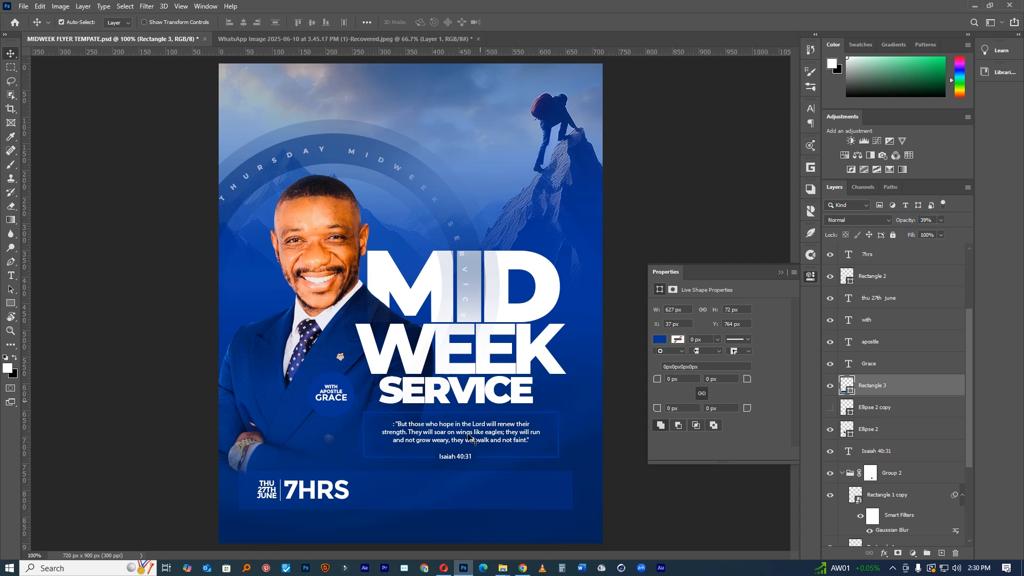
# Switch to File Explorer, search the 2020 folder on drive H for icon, and open the icons PSD in Photoshop.
pyautogui.moveTo(503, 568)
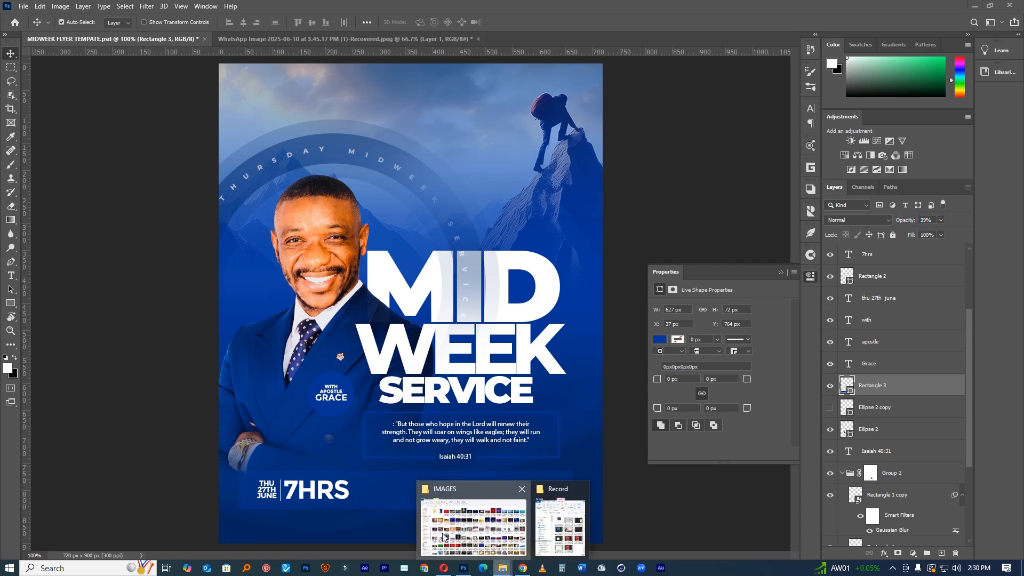
pyautogui.click(448, 528)
pyautogui.scroll(-3, 35, 467)
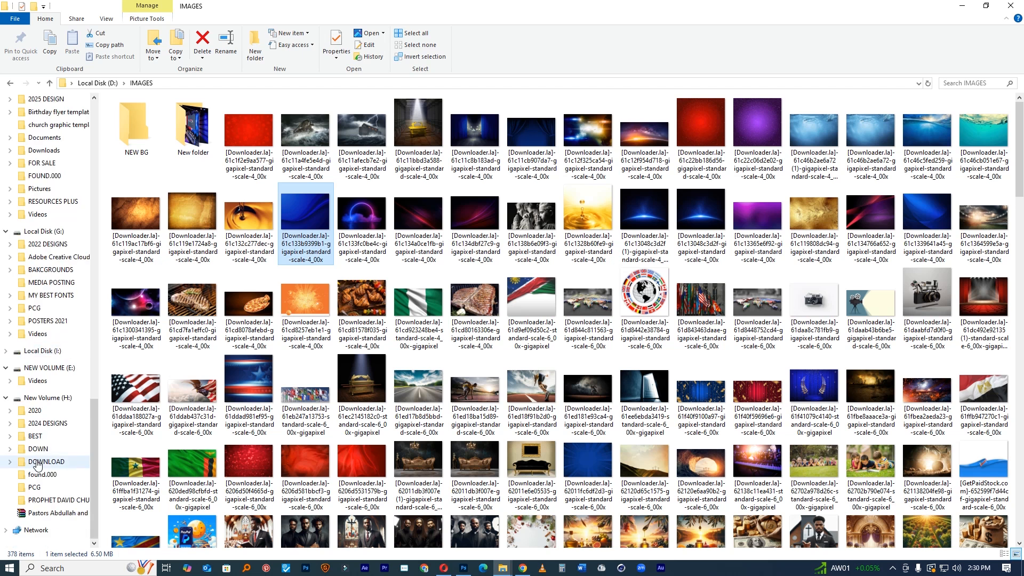
pyautogui.click(34, 411)
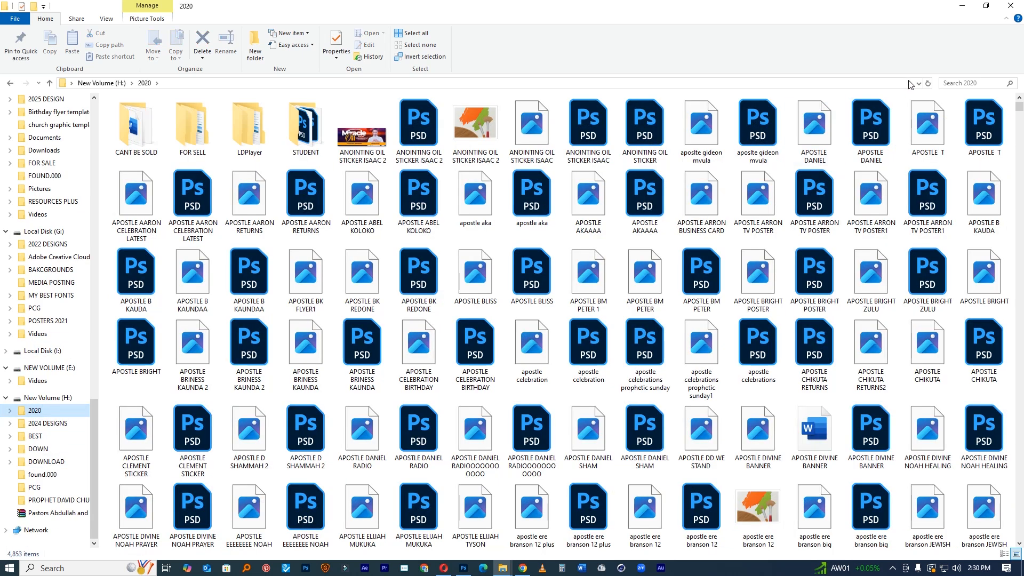
pyautogui.click(947, 83)
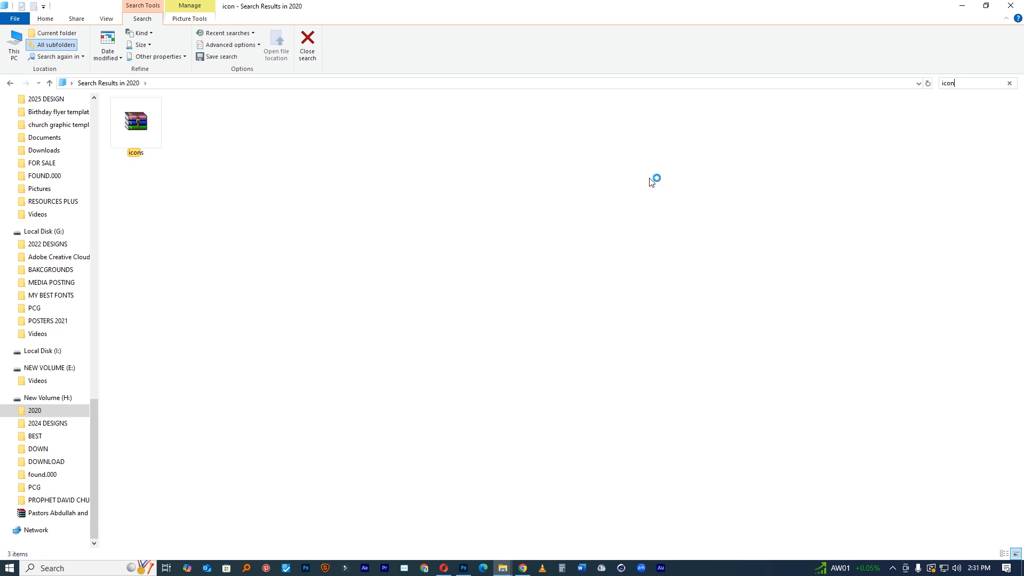
pyautogui.click(317, 156)
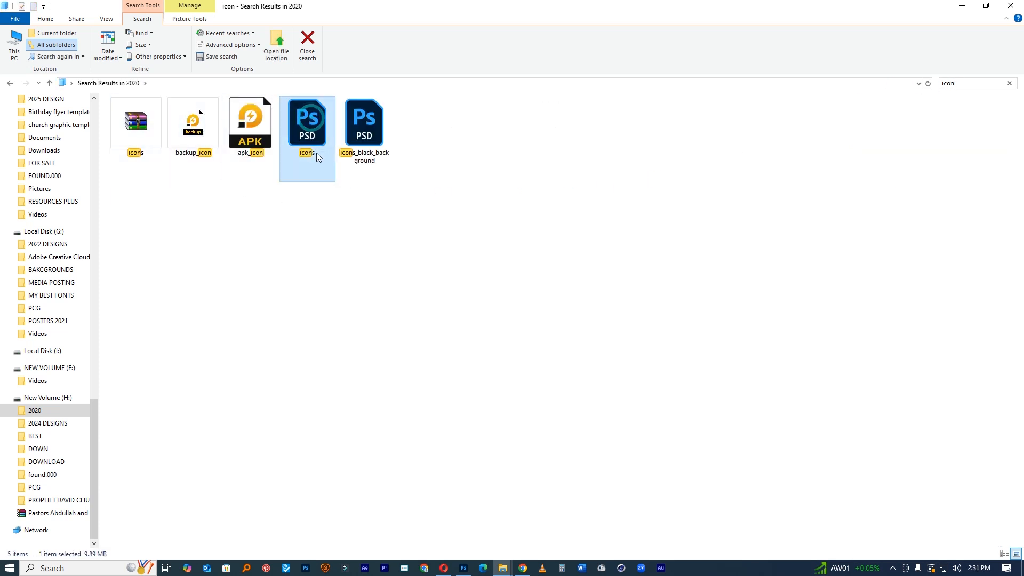
pyautogui.moveTo(310, 132); pyautogui.dragTo(703, 43)
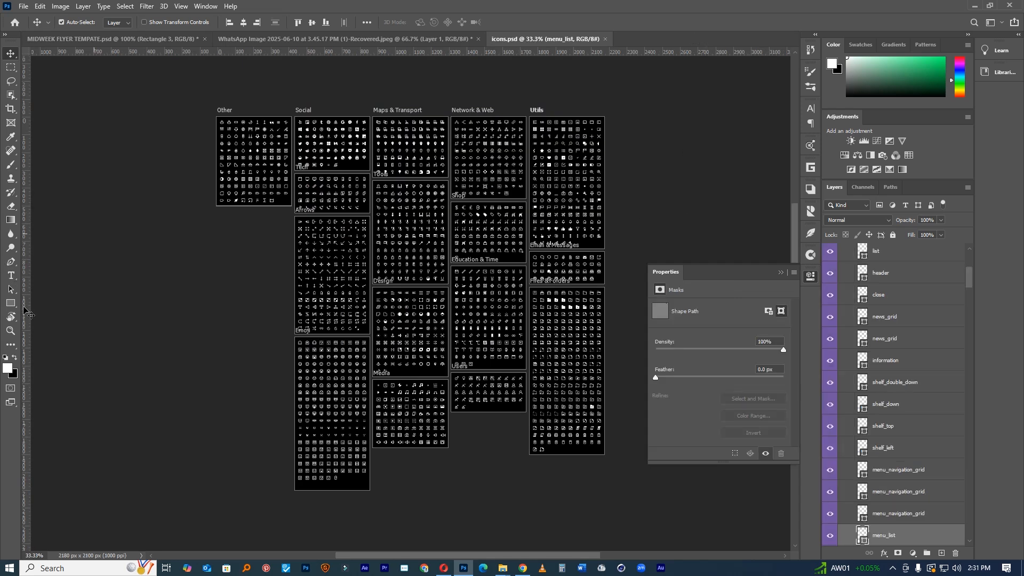
# Copy the filled location pin with the ringed circle from the Maps & Transport icons into the flyer, beside the 7HRS text.
pyautogui.click(11, 331)
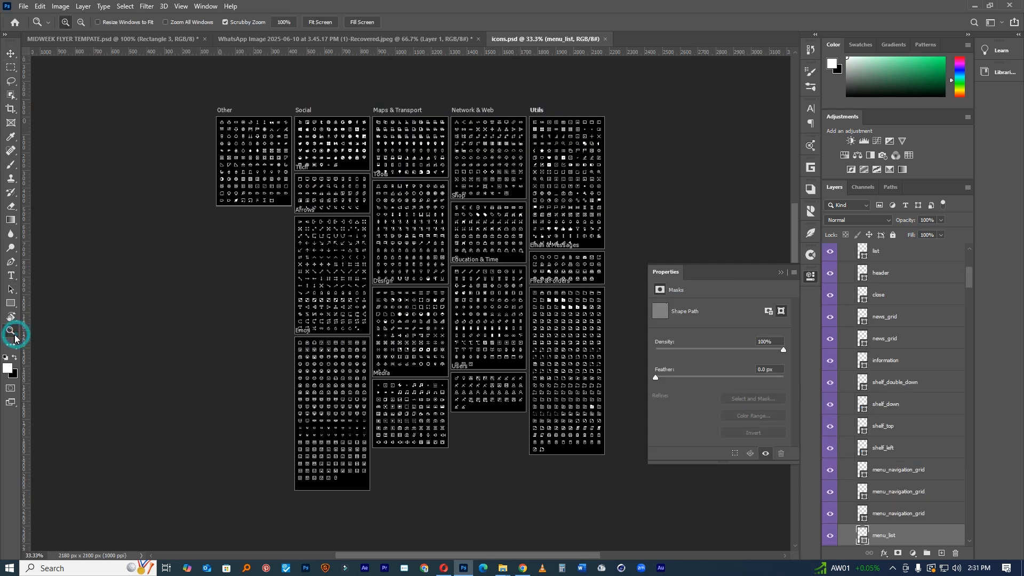
pyautogui.click(390, 150)
pyautogui.click(391, 149)
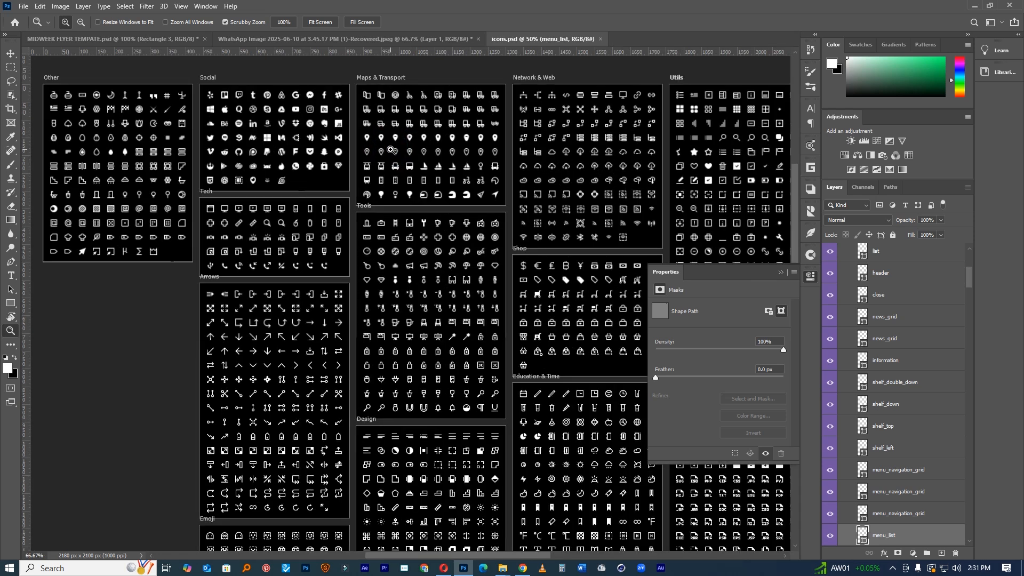
pyautogui.click(407, 142)
pyautogui.click(406, 142)
pyautogui.moveTo(453, 151); pyautogui.dragTo(334, 429)
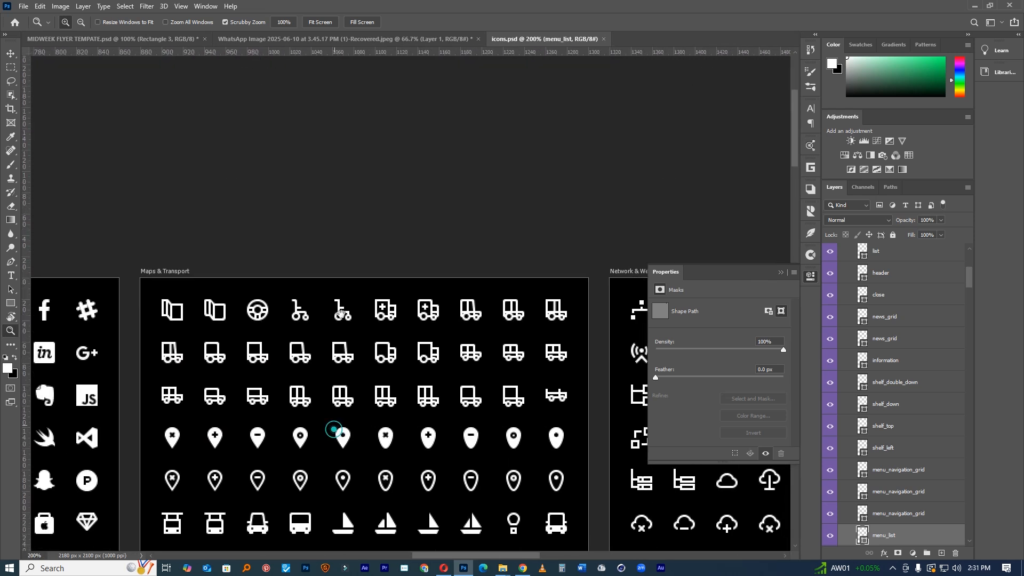
pyautogui.moveTo(341, 313); pyautogui.dragTo(347, 171)
pyautogui.click(15, 49)
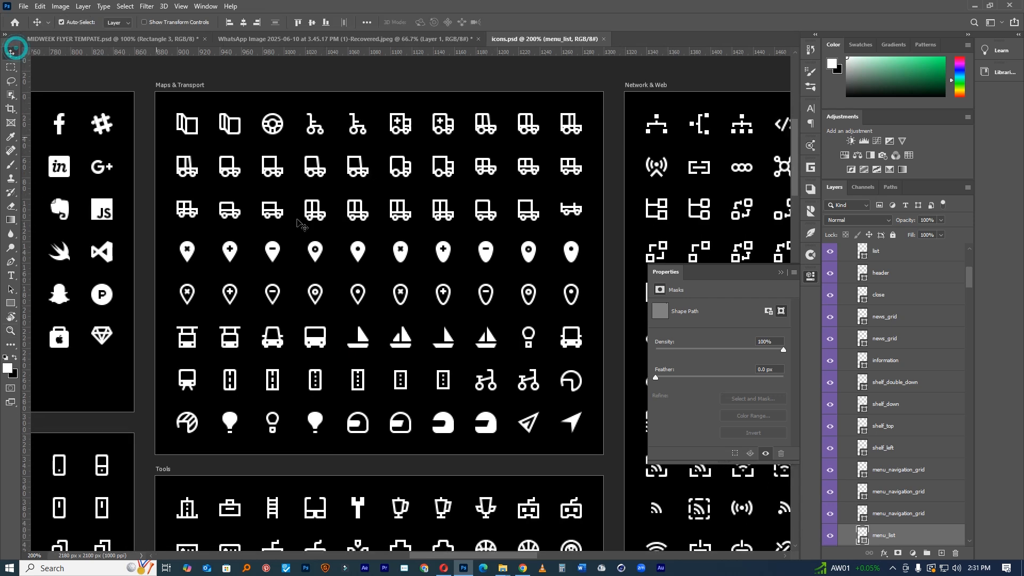
pyautogui.moveTo(320, 260); pyautogui.dragTo(455, 548)
pyautogui.click(175, 40)
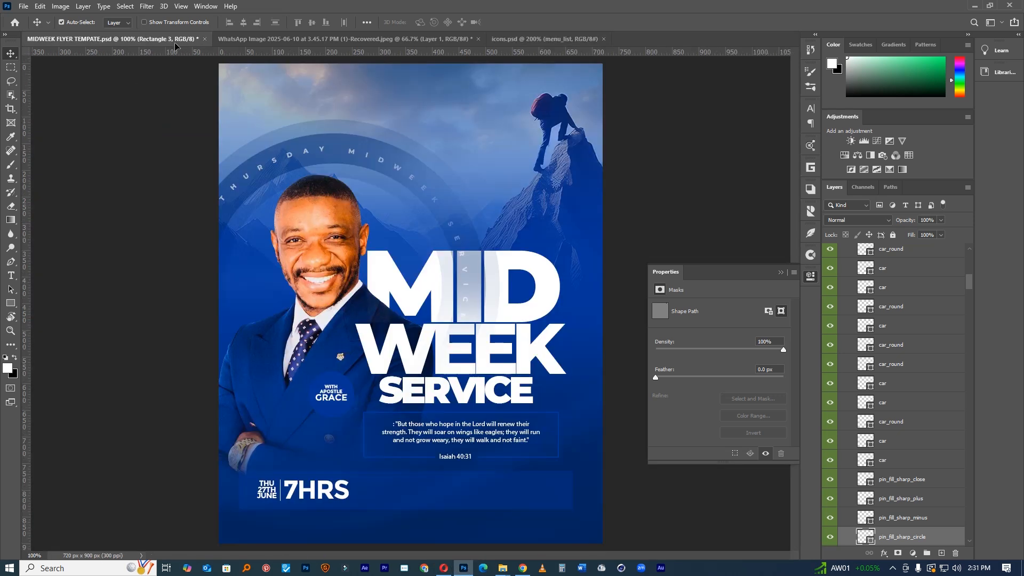
pyautogui.moveTo(389, 488); pyautogui.dragTo(406, 498)
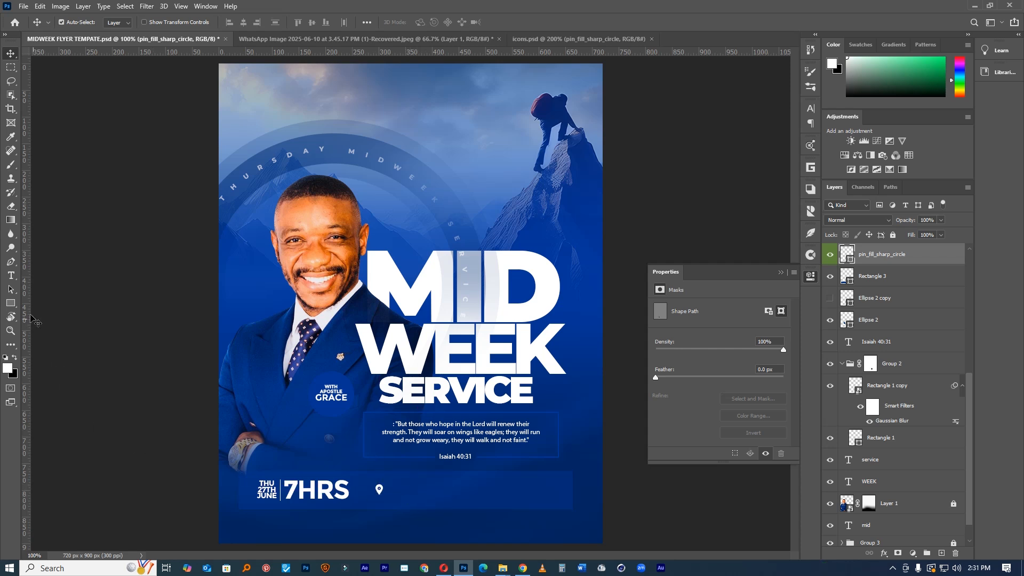
# Add a text layer near the pin icon reading CHURCH FLYER TEMPLATES BY followed by the designer's name.
pyautogui.click(11, 275)
pyautogui.scroll(4, 465, 512)
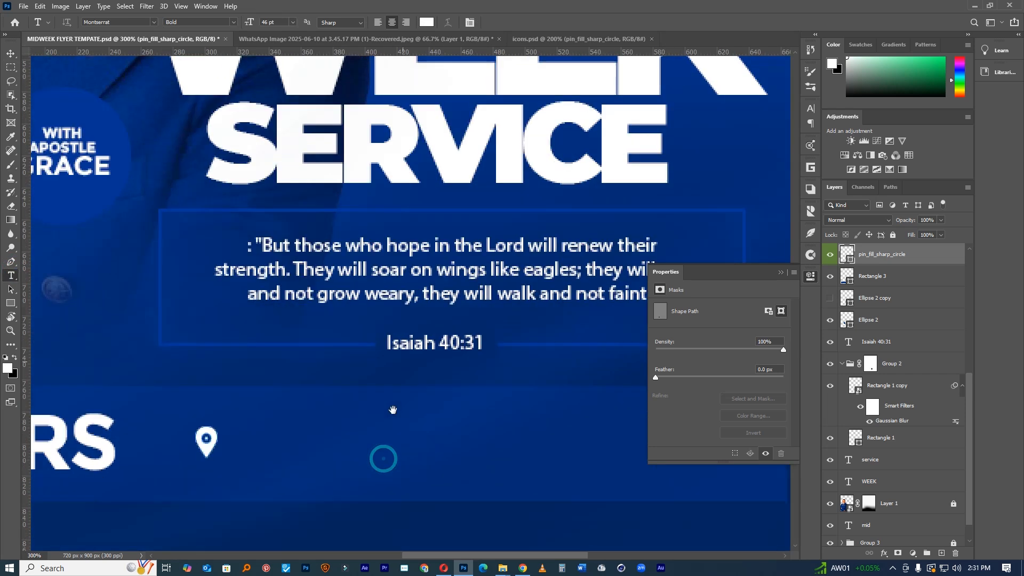
pyautogui.click(342, 429)
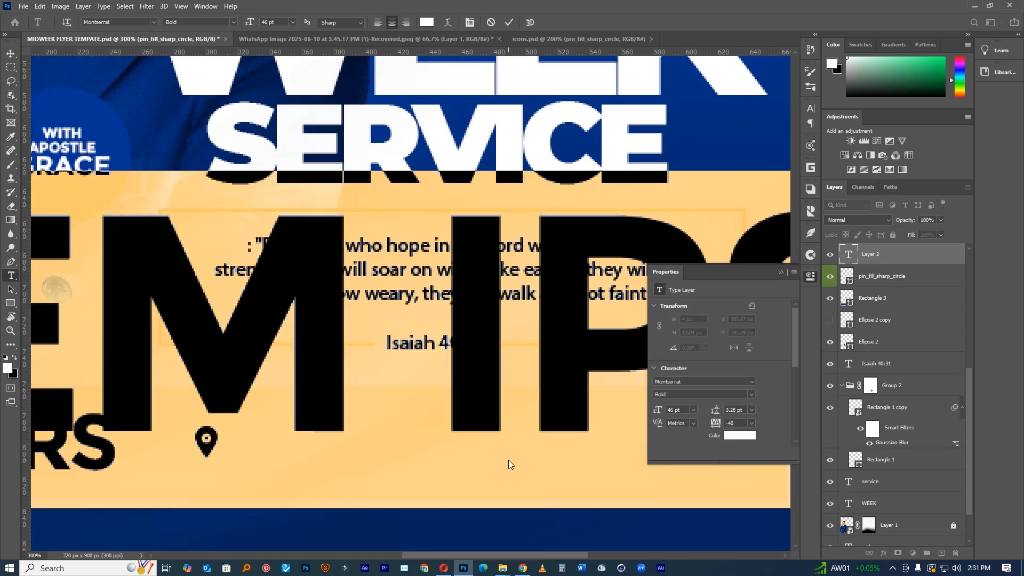
pyautogui.write('CHURCH F')
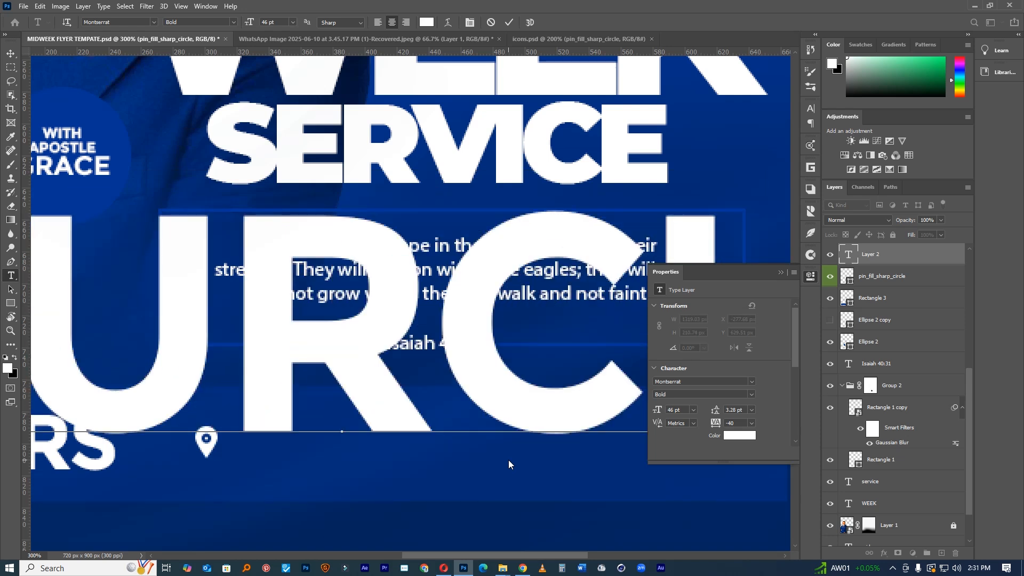
pyautogui.write('L')
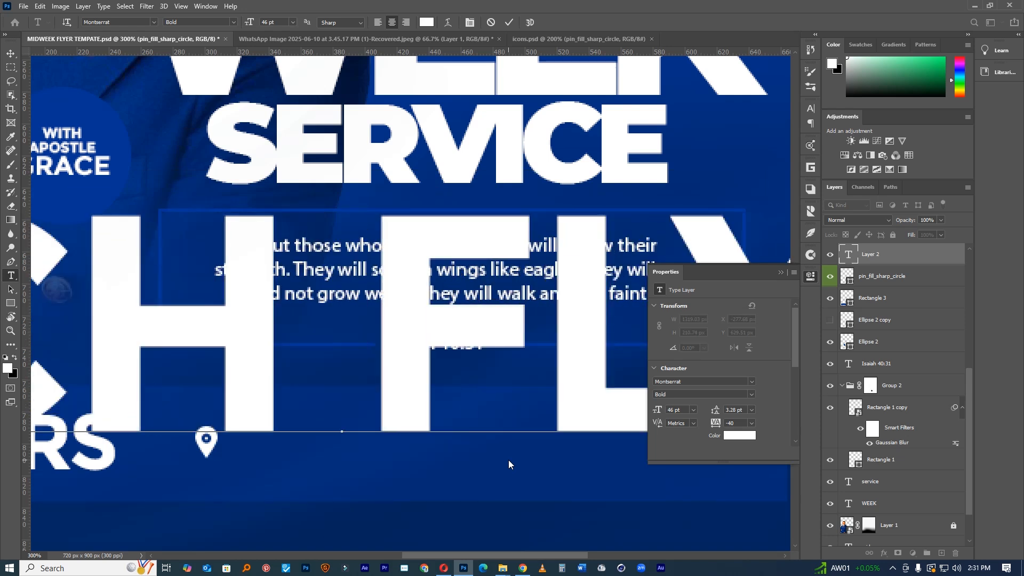
pyautogui.write('YER')
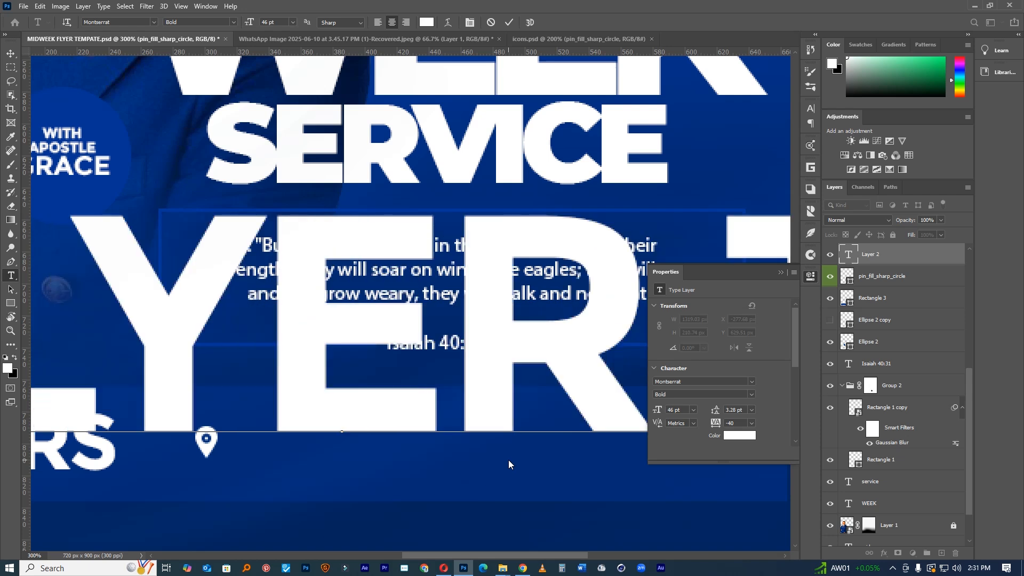
pyautogui.write(' TEMPLATEDESI')
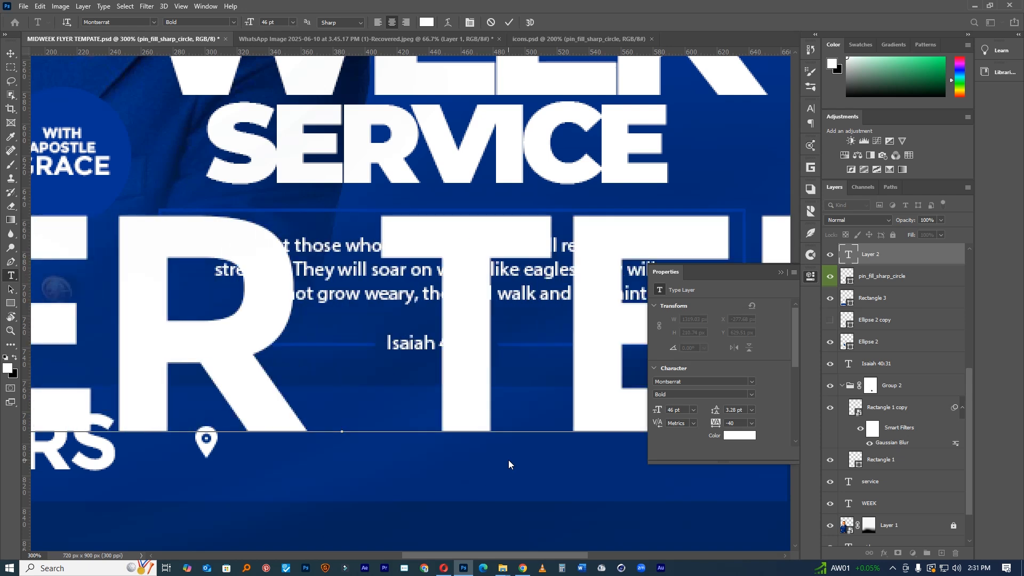
pyautogui.write('GN FOR')
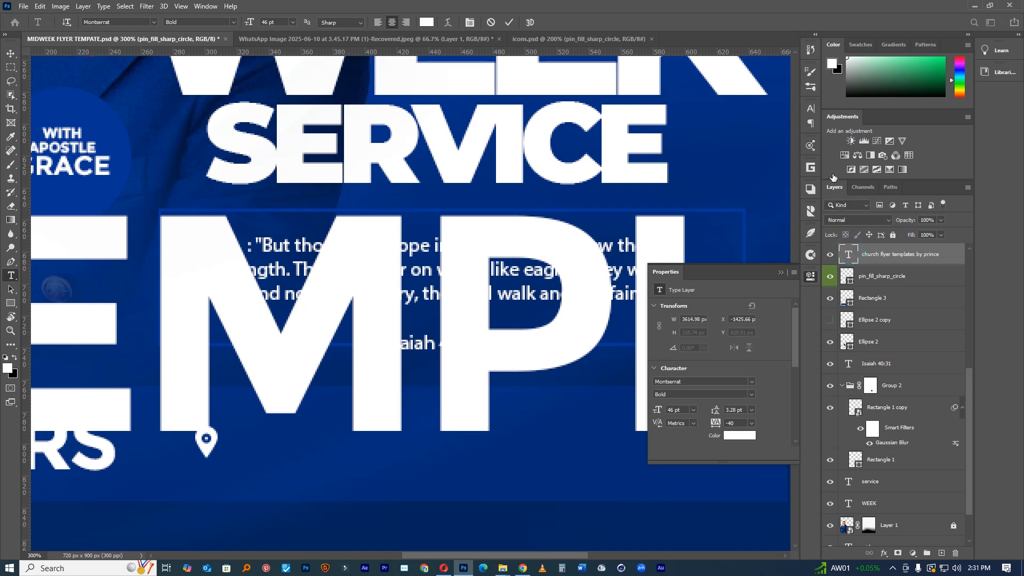
# Set the whole new text line's font size to 4 pt.
pyautogui.hotkey('ctrl', 'a')
pyautogui.click(810, 108)
pyautogui.moveTo(692, 137); pyautogui.dragTo(670, 140)
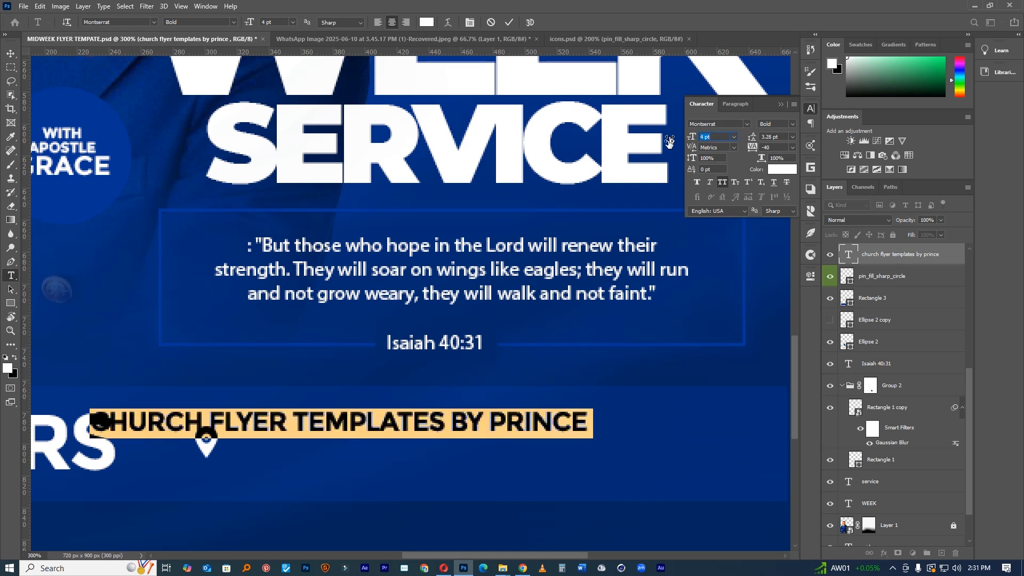
# Break the text into three lines, after FLYER and after BY, and place it just right of the pin icon.
pyautogui.click(297, 419)
pyautogui.press('Return')
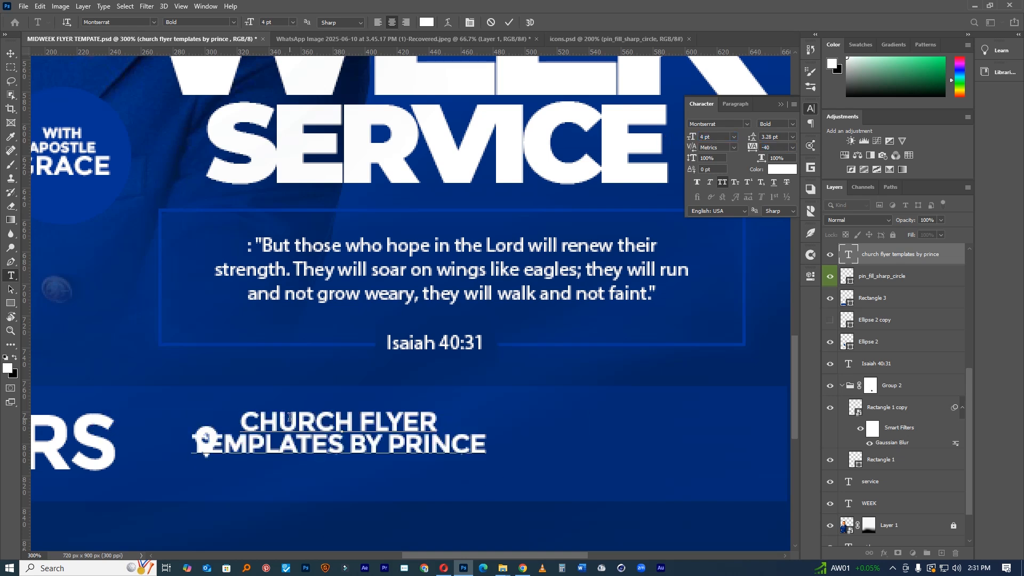
pyautogui.moveTo(350, 408); pyautogui.dragTo(356, 412)
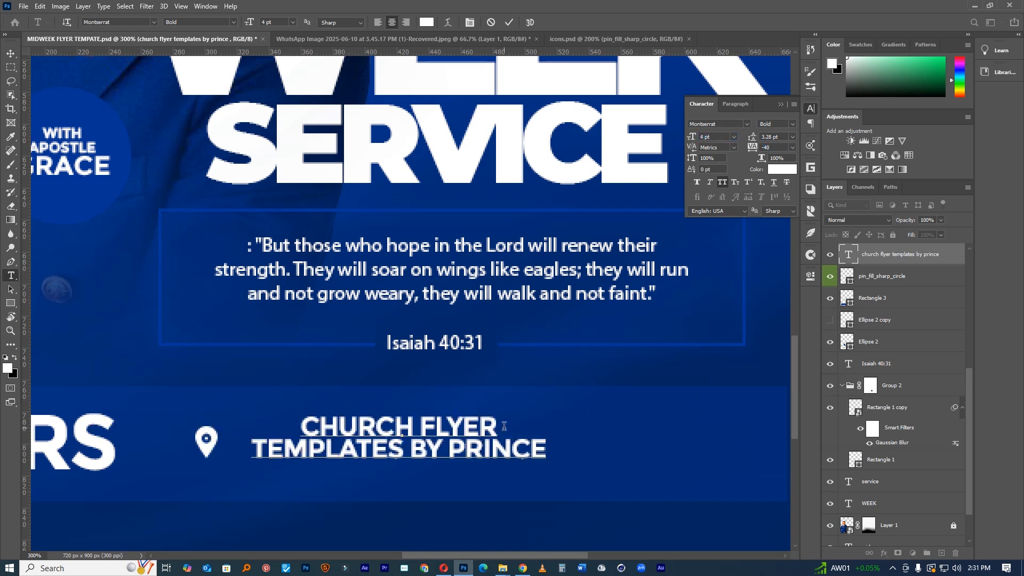
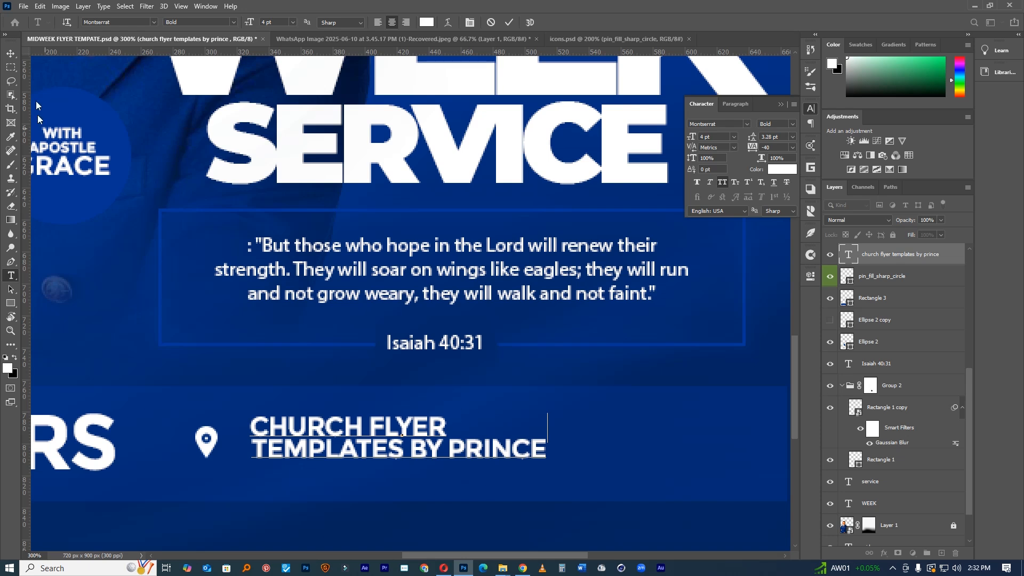
pyautogui.click(11, 54)
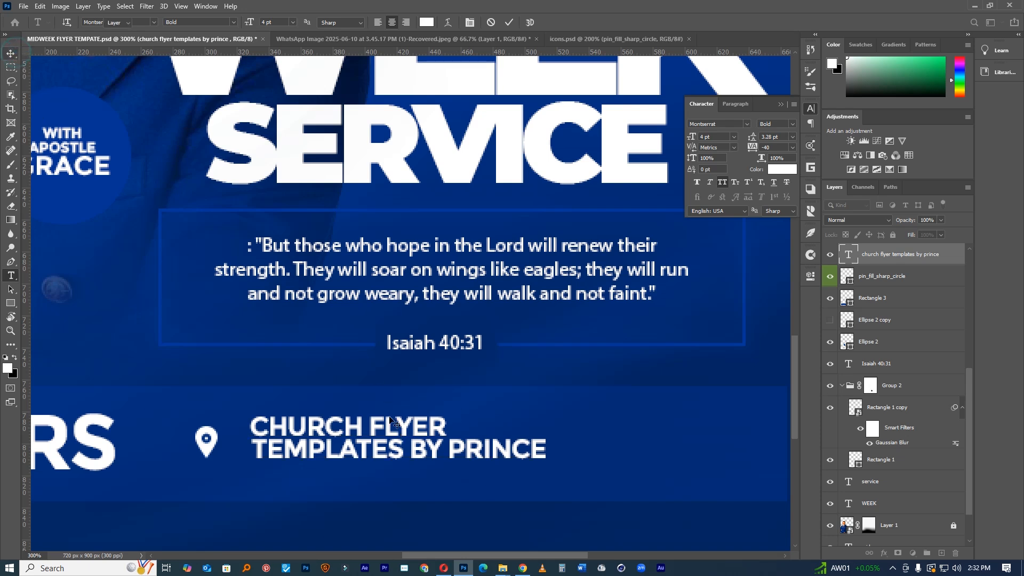
pyautogui.press('t')
pyautogui.click(441, 452)
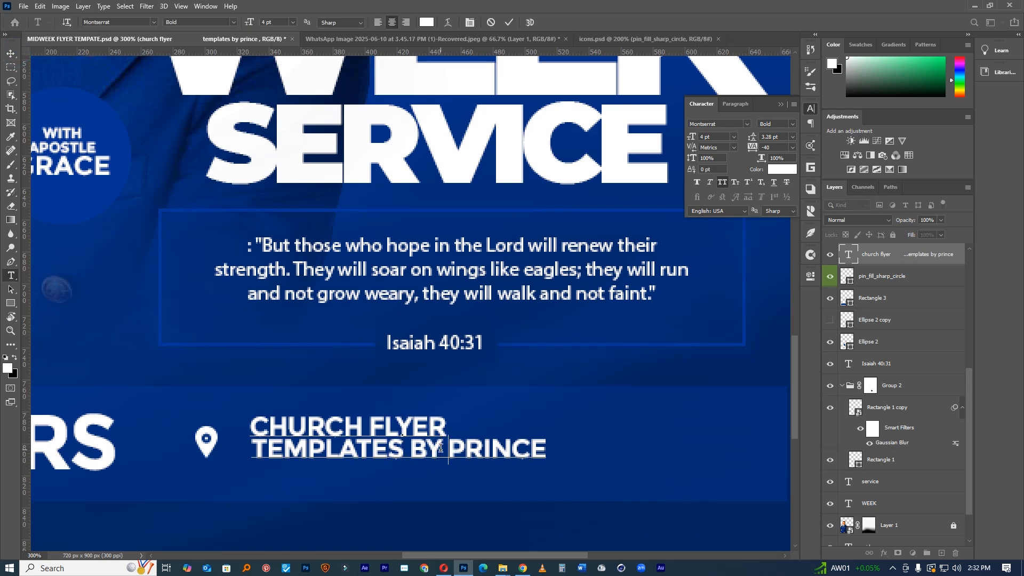
pyautogui.press('Return')
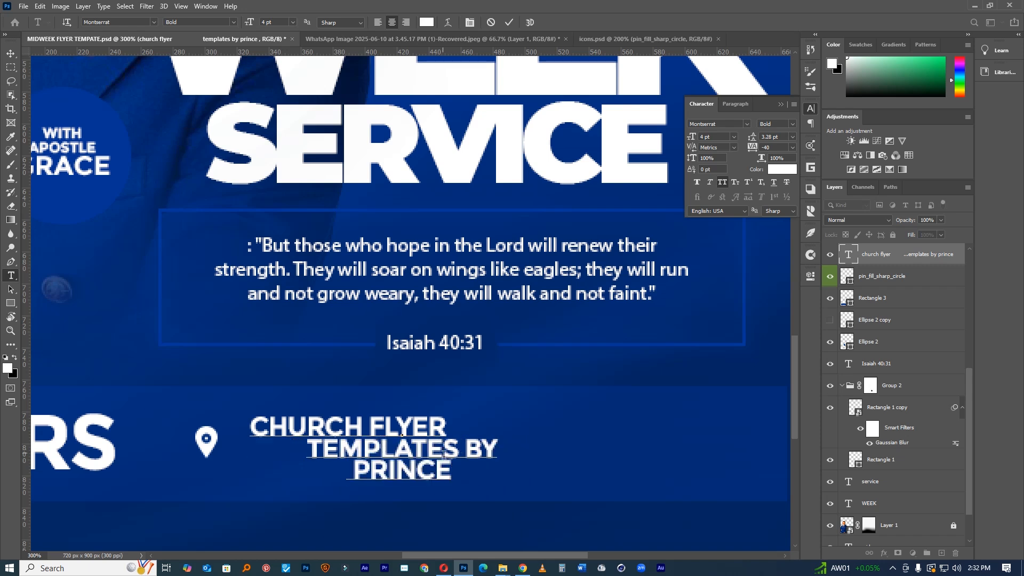
# Left-align all three lines of the text block and shift it back toward the pin icon.
pyautogui.hotkey('ctrl', 'a')
pyautogui.click(733, 104)
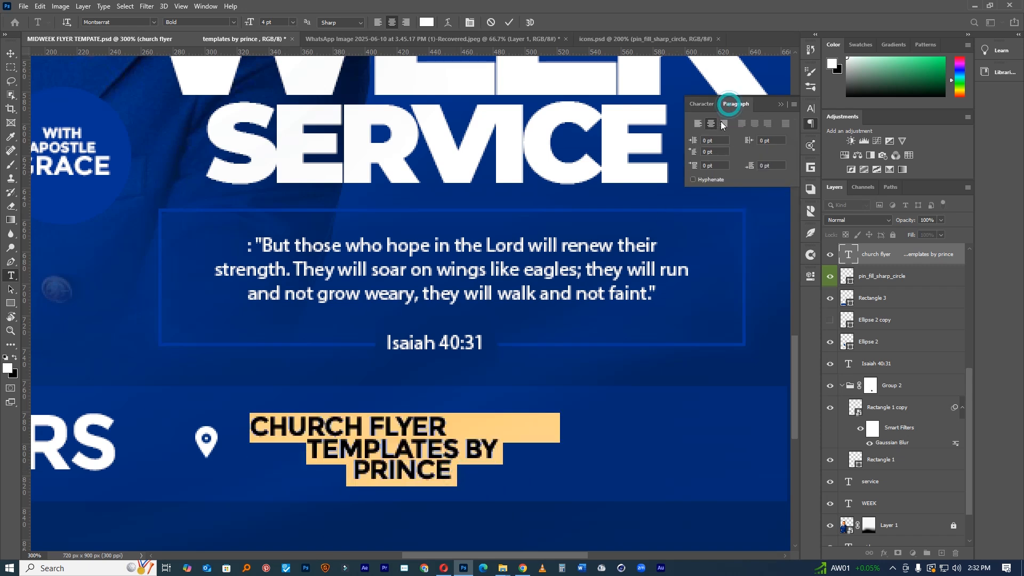
pyautogui.click(697, 124)
pyautogui.moveTo(537, 398); pyautogui.dragTo(431, 400)
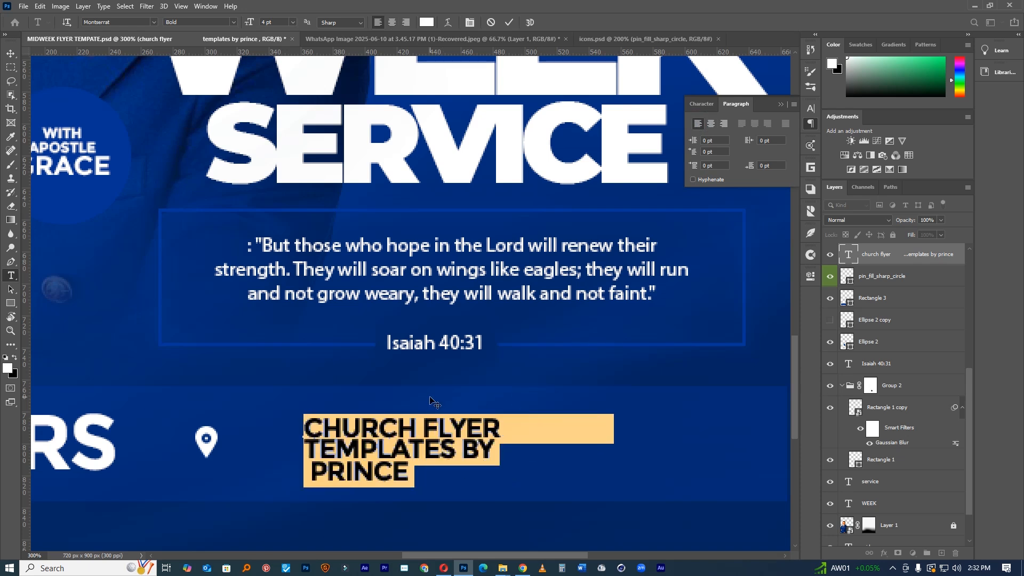
pyautogui.click(509, 22)
# Move the three-line text block closer to the pin icon within the blue strip.
pyautogui.scroll(-5, 505, 420)
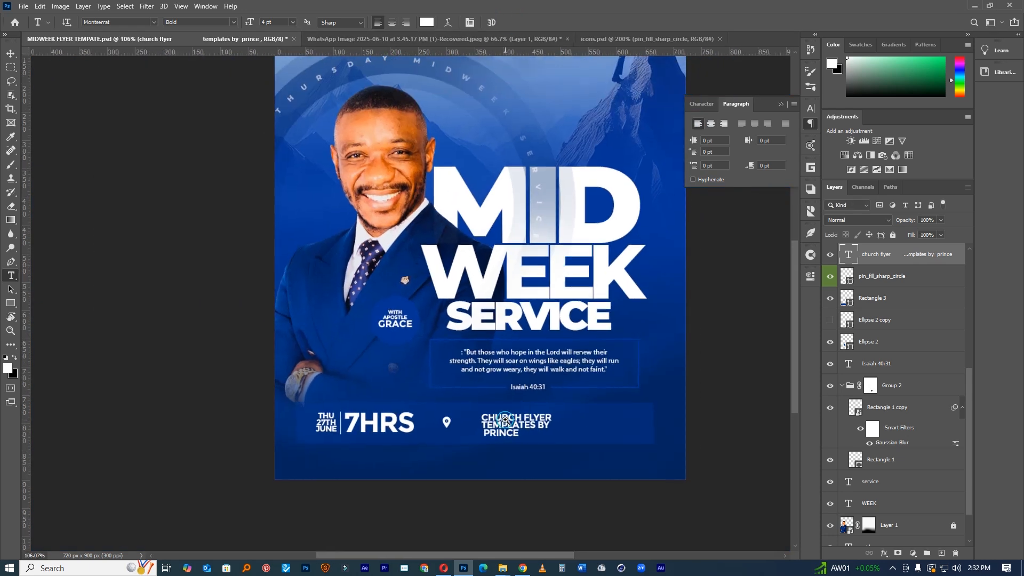
pyautogui.scroll(3, 505, 421)
pyautogui.press('v')
pyautogui.moveTo(518, 438); pyautogui.dragTo(477, 436)
# Scale the location pin up proportionally to about 170%, making it about 24 by 34 px.
pyautogui.click(395, 425)
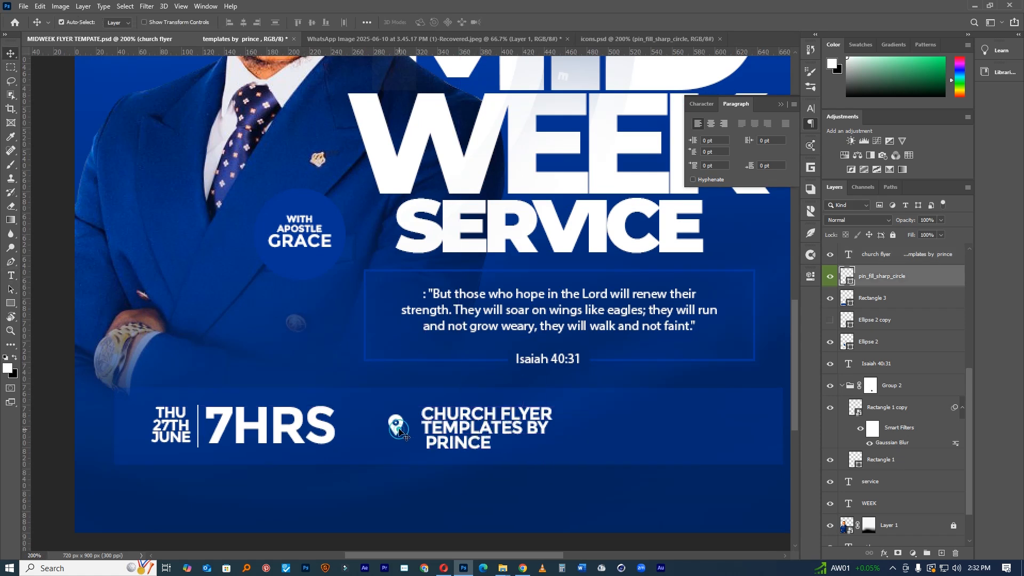
pyautogui.hotkey('ctrl', 't')
pyautogui.moveTo(408, 410); pyautogui.dragTo(414, 404)
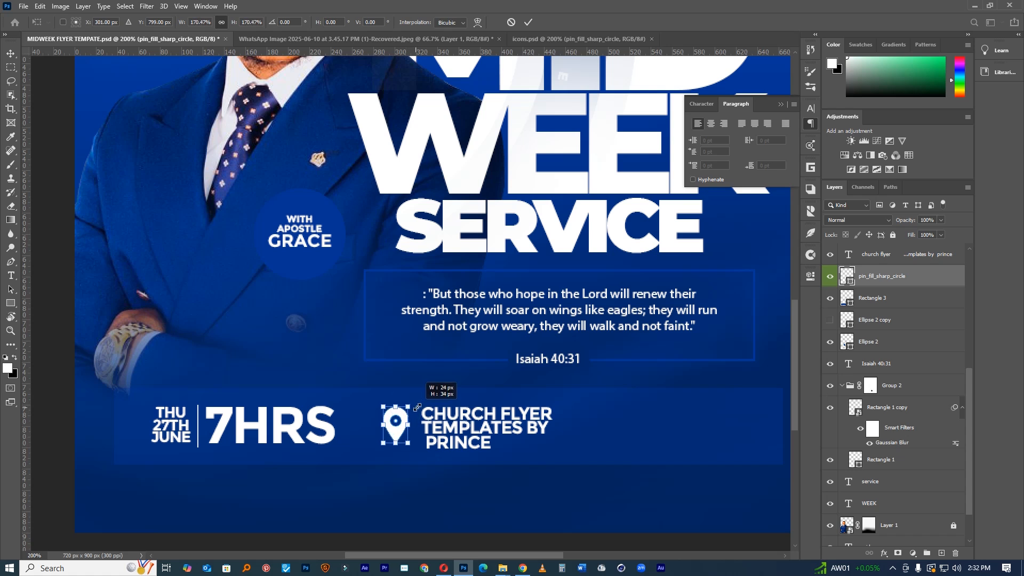
pyautogui.click(528, 22)
# Scale the three-line text block down to about 83% and set it close against the pin icon.
pyautogui.moveTo(459, 427); pyautogui.dragTo(452, 425)
pyautogui.hotkey('ctrl', 't')
pyautogui.moveTo(619, 405); pyautogui.dragTo(585, 407)
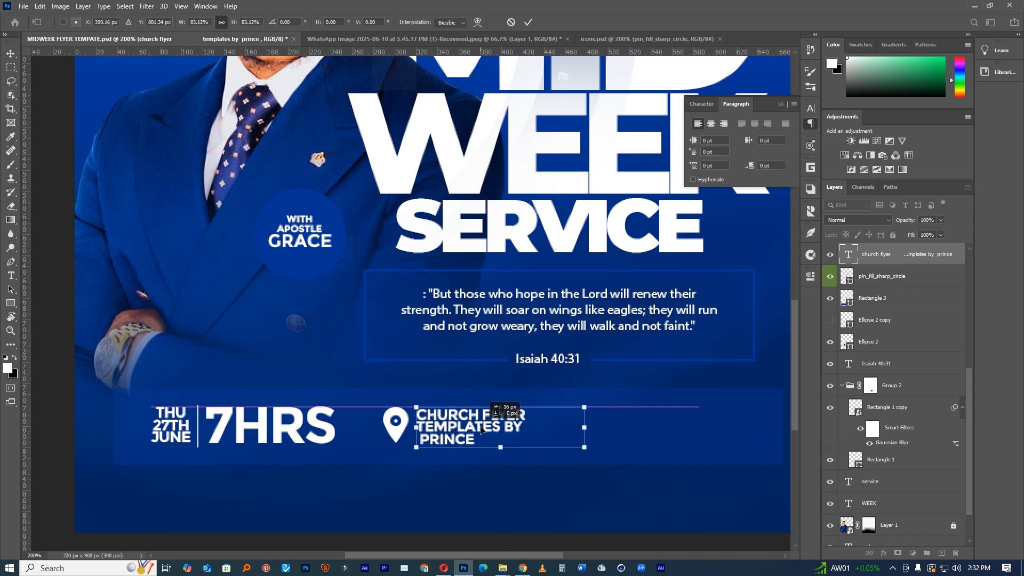
pyautogui.click(528, 22)
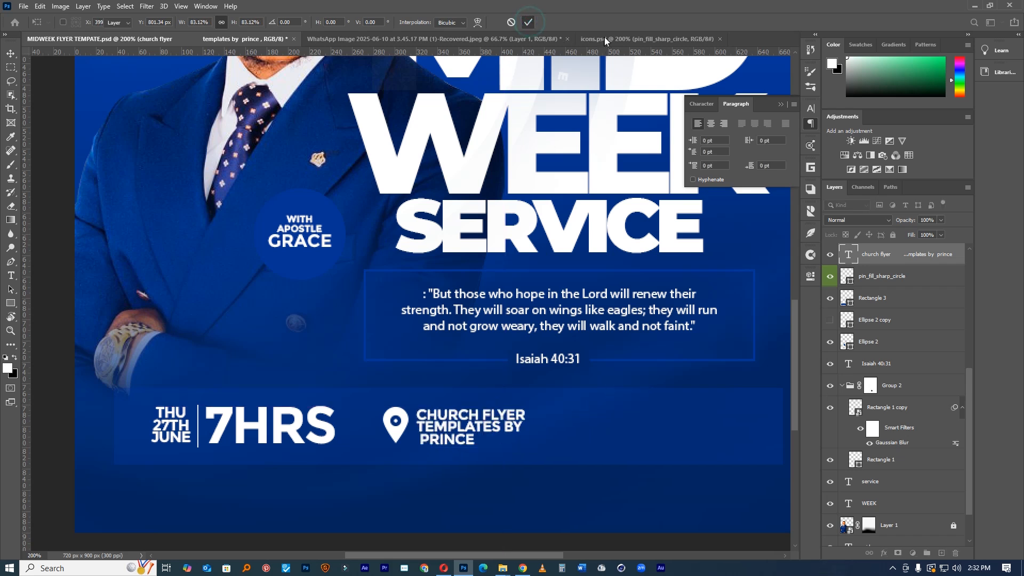
# Switch to icons.psd and look through its icon sets, including Social, for a website icon.
pyautogui.click(604, 38)
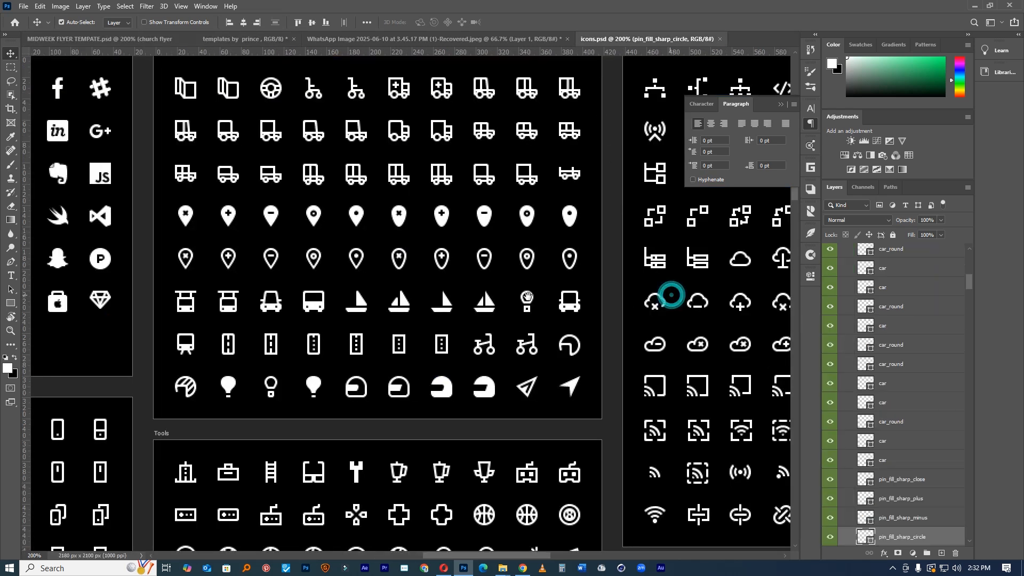
pyautogui.moveTo(672, 294); pyautogui.dragTo(617, 310)
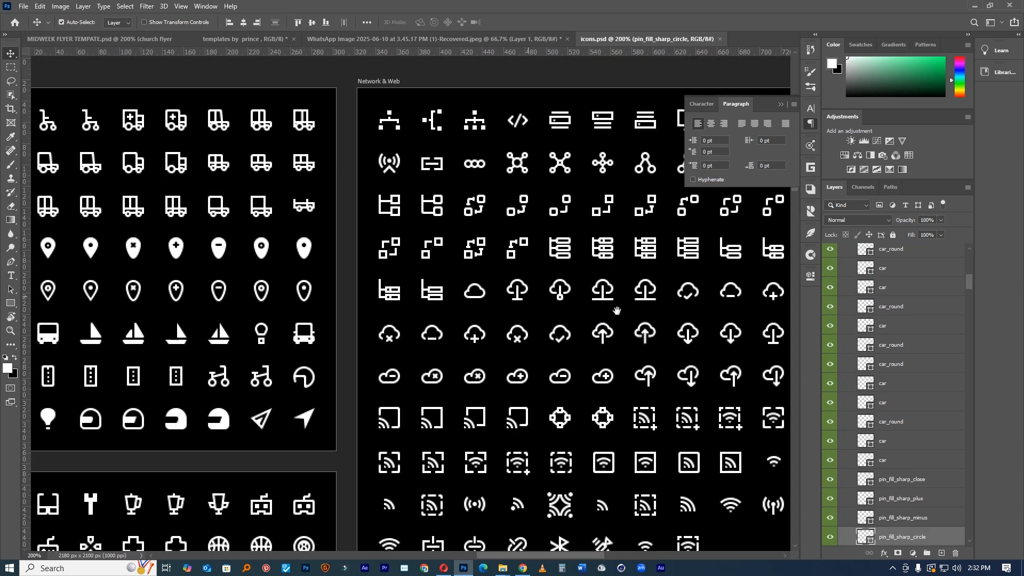
pyautogui.scroll(-6, 616, 311)
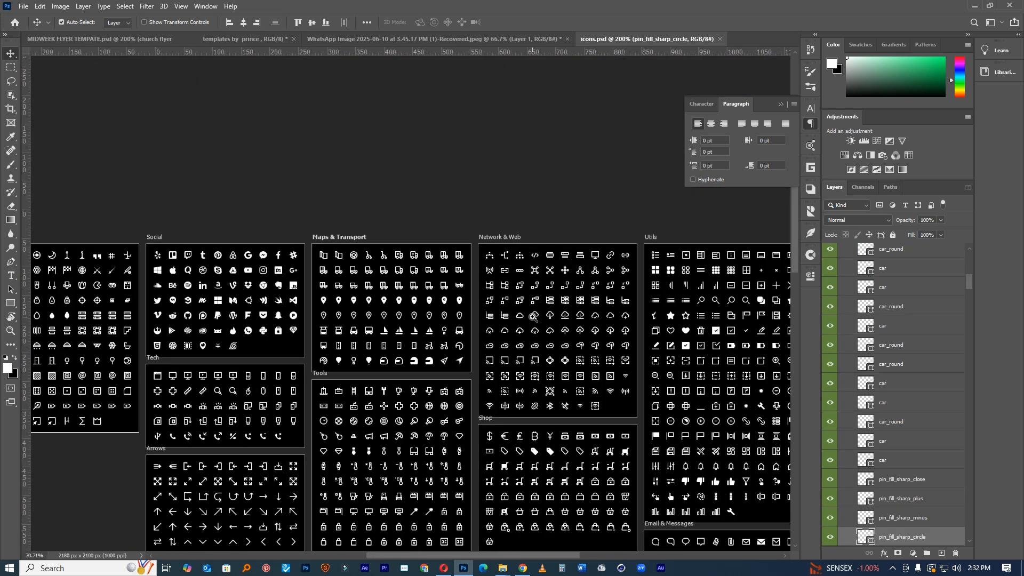
pyautogui.scroll(-1, 533, 317)
pyautogui.moveTo(270, 395); pyautogui.dragTo(359, 316)
pyautogui.moveTo(534, 342); pyautogui.dragTo(293, 259)
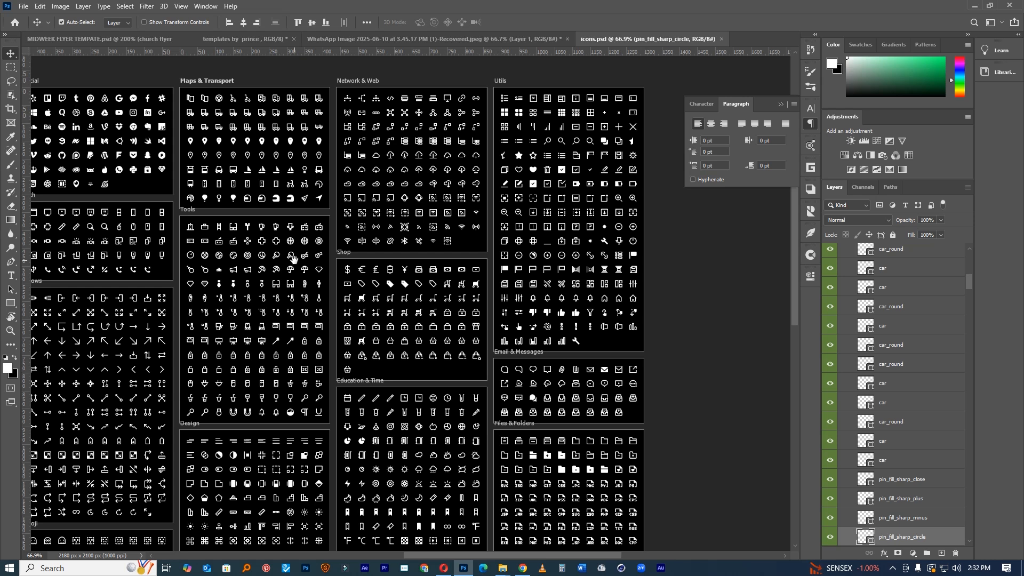
pyautogui.moveTo(336, 290); pyautogui.dragTo(358, 307)
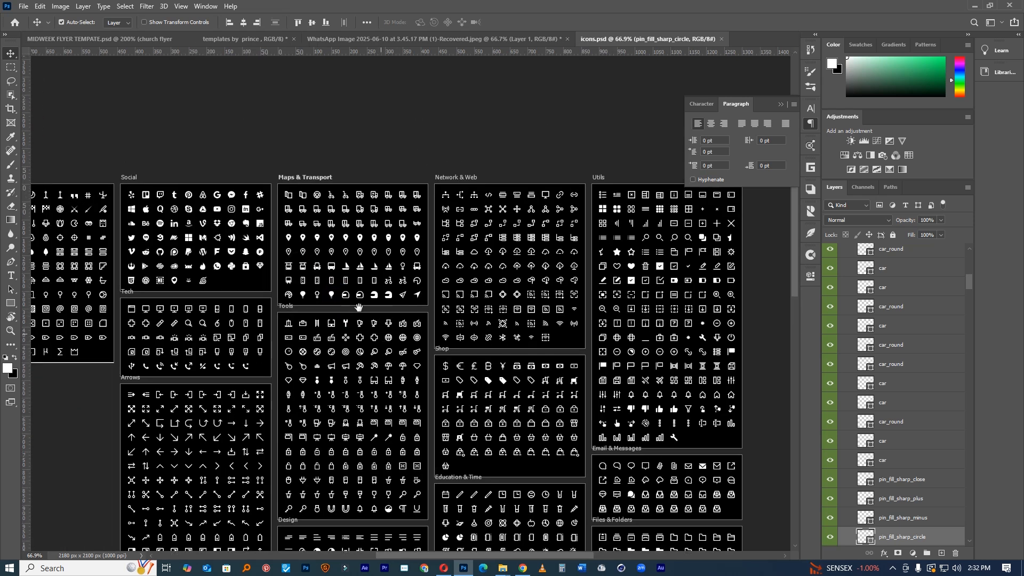
pyautogui.keyDown('ctrl'); pyautogui.click(194, 192); pyautogui.keyUp('ctrl')
pyautogui.keyDown('ctrl'); pyautogui.click(194, 192); pyautogui.keyUp('ctrl')
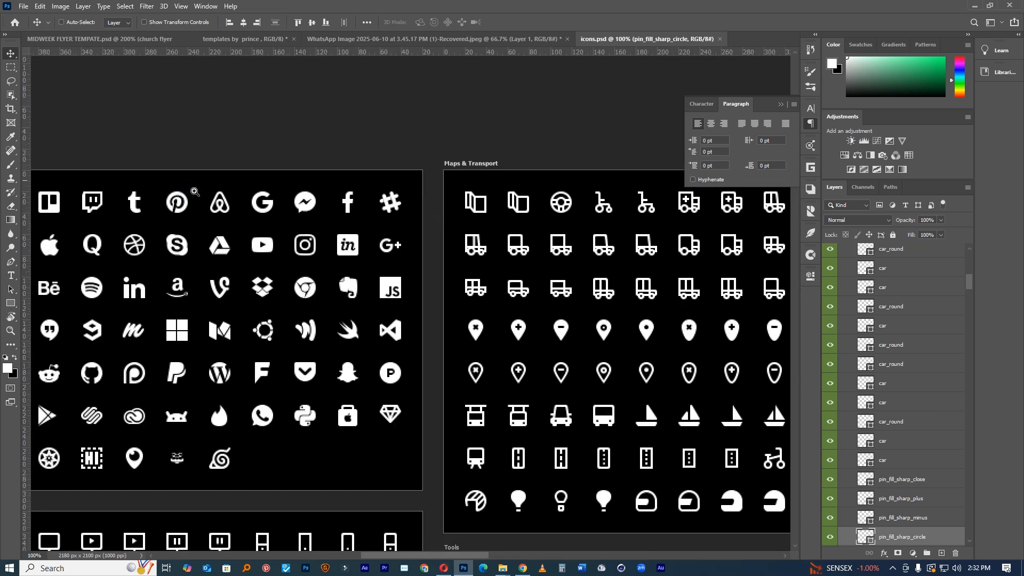
pyautogui.moveTo(247, 205); pyautogui.dragTo(278, 198)
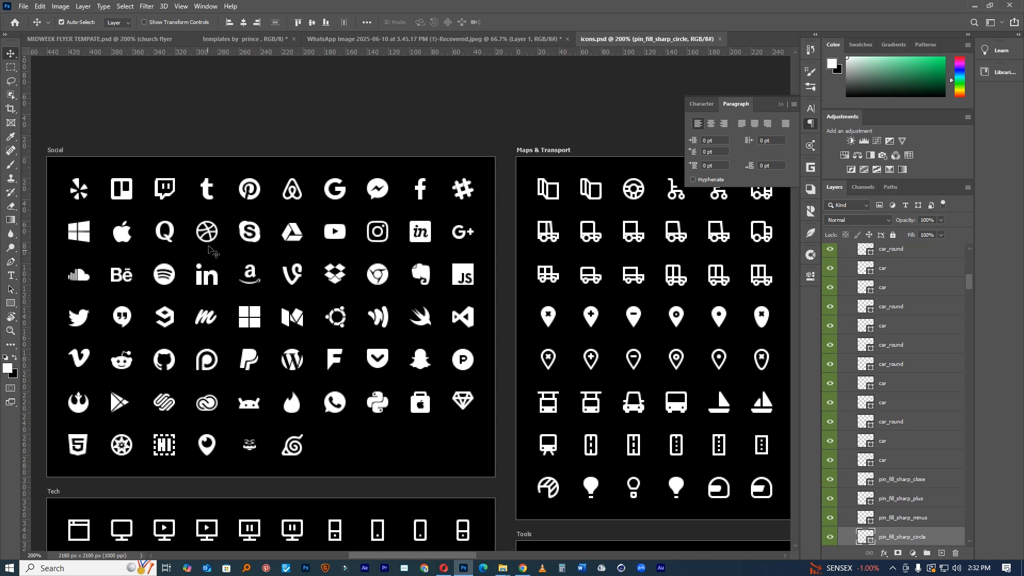
# Copy the dribbble ball icon from the Social set into the flyer's blue strip and fit it beside the location text.
pyautogui.moveTo(212, 238); pyautogui.dragTo(216, 243)
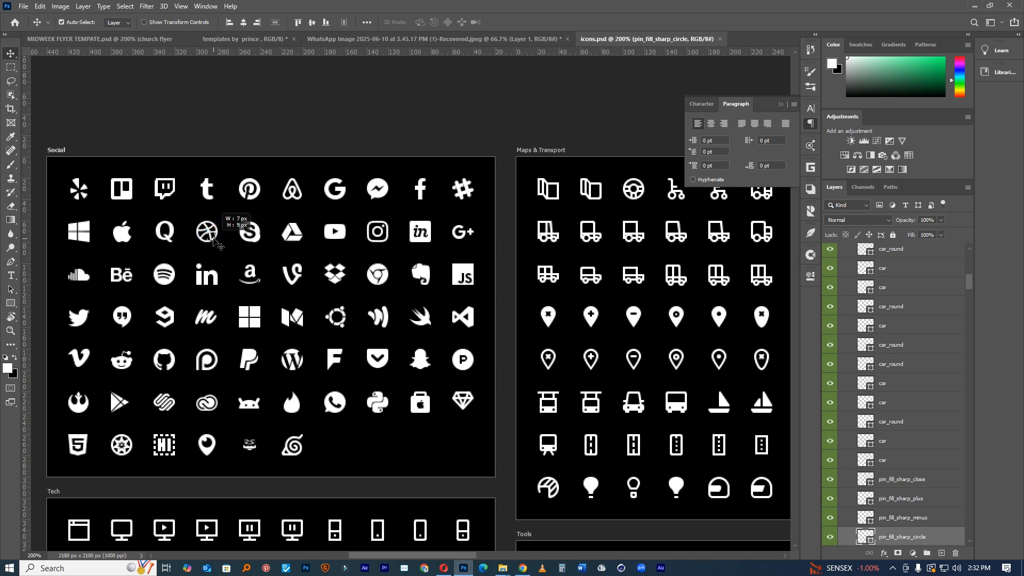
pyautogui.moveTo(299, 214); pyautogui.dragTo(464, 155)
pyautogui.click(220, 243)
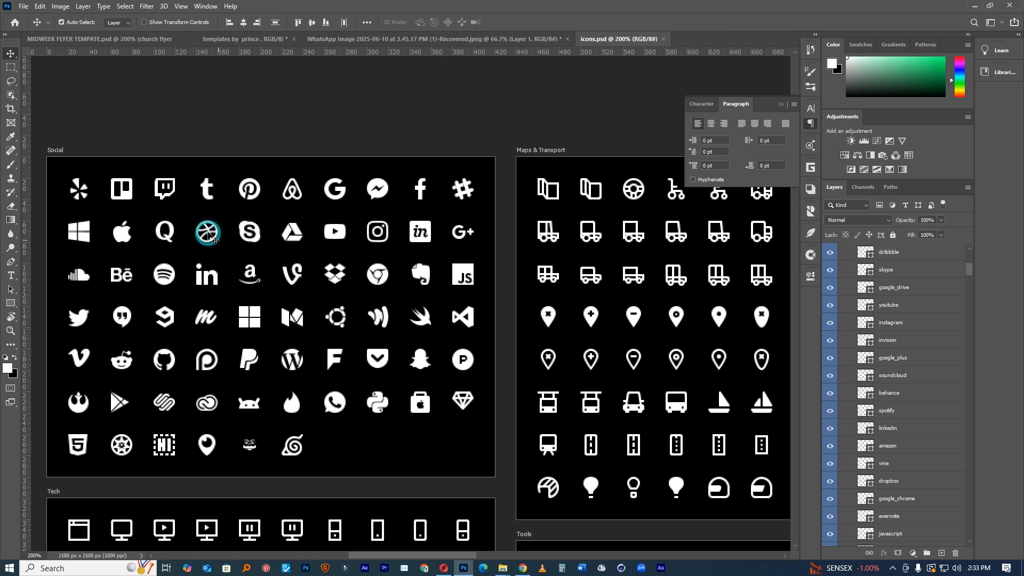
pyautogui.moveTo(217, 243)
pyautogui.mouseDown()
pyautogui.moveTo(234, 239)
pyautogui.moveTo(228, 249)
pyautogui.mouseUp()
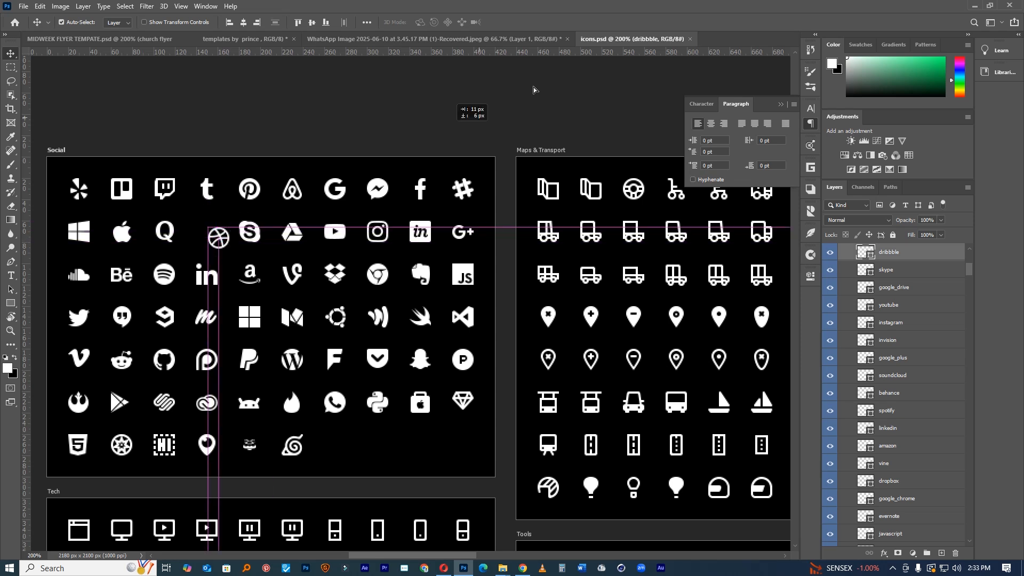
pyautogui.moveTo(420, 50); pyautogui.dragTo(507, 296)
pyautogui.moveTo(539, 433); pyautogui.dragTo(517, 442)
pyautogui.hotkey('ctrl', 't')
pyautogui.click(528, 22)
# Duplicate the location text beside the ball icon and edit the copy to read "CHURCH FLYER TEMPLATES .COM" on two lines.
pyautogui.moveTo(445, 450); pyautogui.dragTo(516, 423)
pyautogui.press('t')
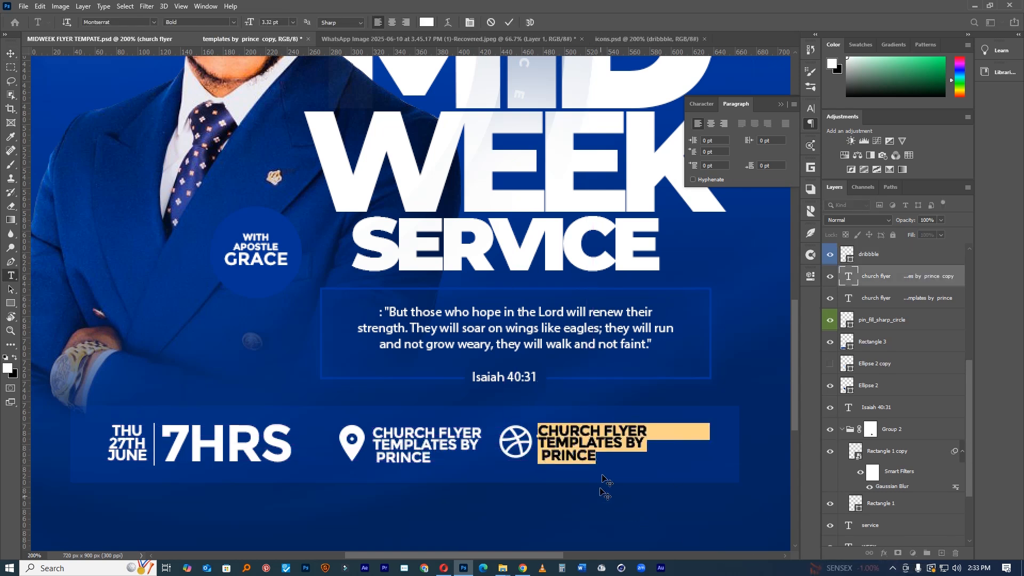
pyautogui.click(609, 457)
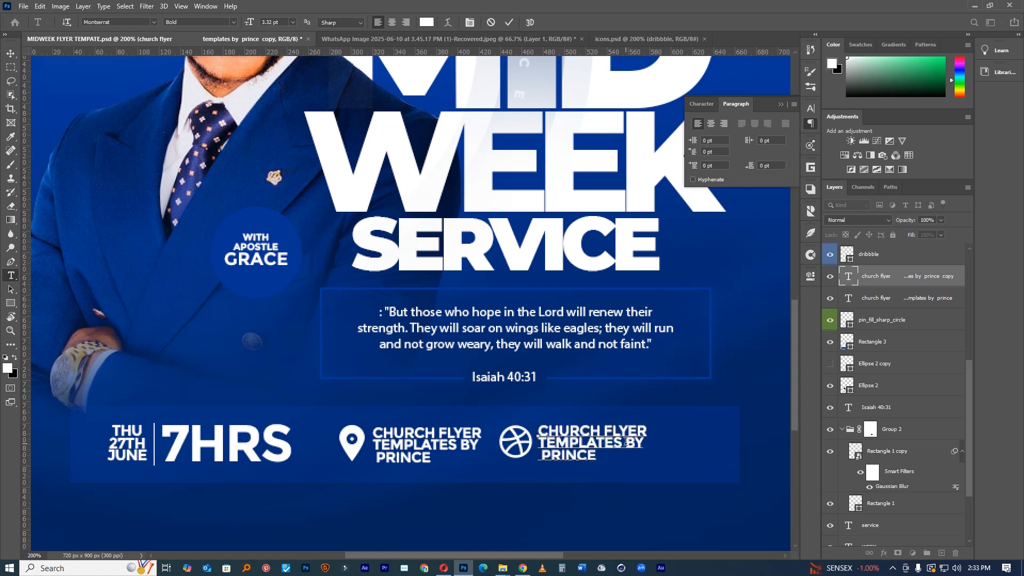
pyautogui.moveTo(625, 443); pyautogui.dragTo(658, 462)
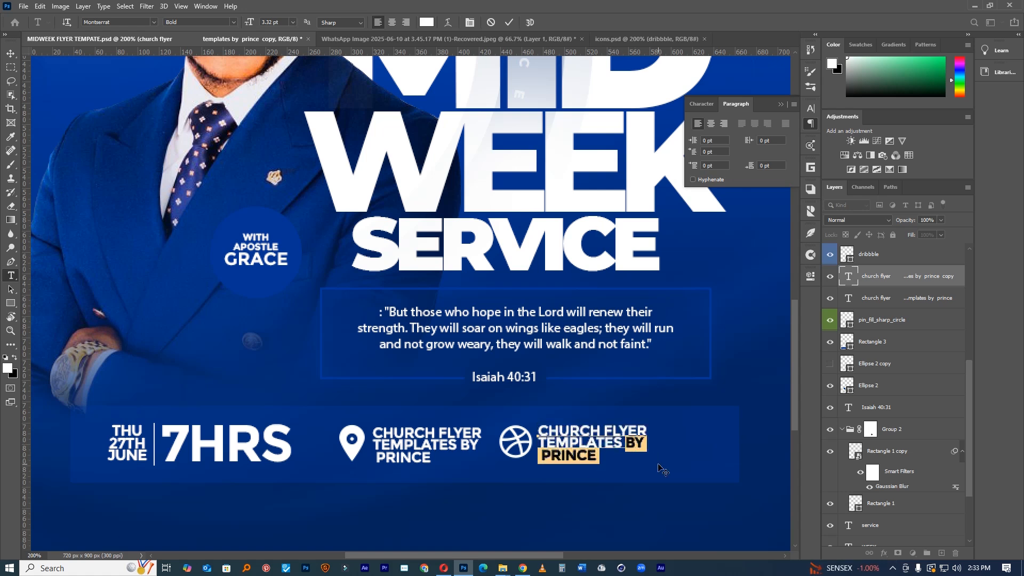
pyautogui.write('.COM')
pyautogui.press('BackSpace')
pyautogui.moveTo(646, 473); pyautogui.dragTo(648, 477)
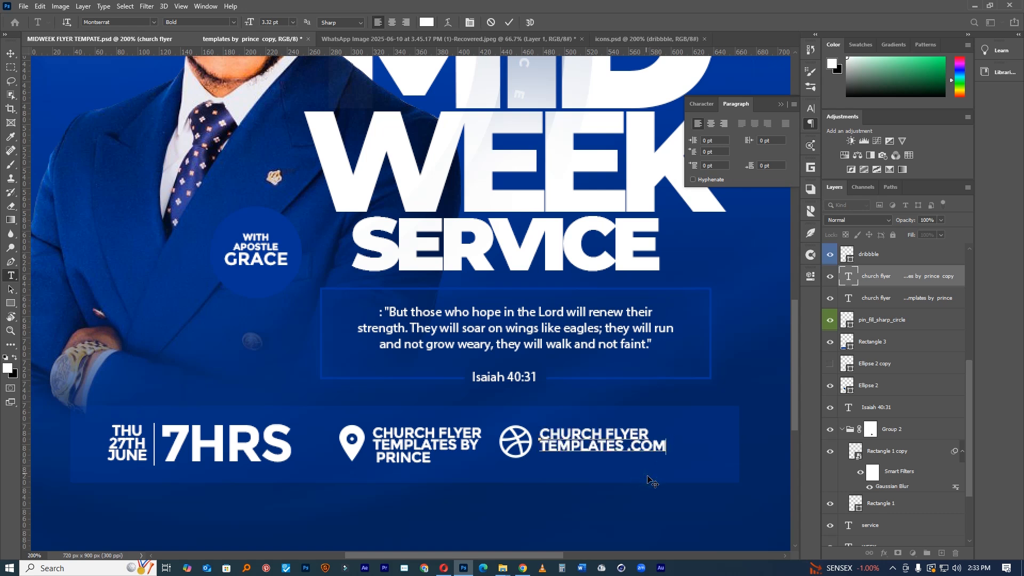
pyautogui.click(510, 22)
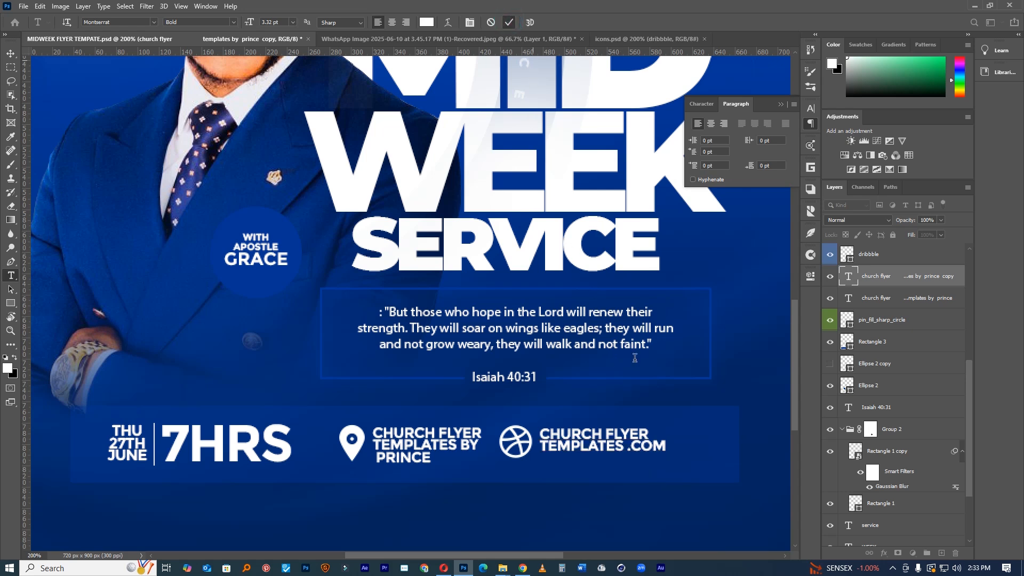
# Lock the Rectangle 3 layer that forms the blue strip behind the event details.
pyautogui.keyDown('ctrl'); pyautogui.keyDown('alt'); pyautogui.click(661, 424); pyautogui.keyUp('alt'); pyautogui.keyUp('ctrl')
pyautogui.keyDown('ctrl'); pyautogui.click(536, 438); pyautogui.keyUp('ctrl')
pyautogui.moveTo(473, 453); pyautogui.dragTo(566, 242)
pyautogui.keyDown('ctrl'); pyautogui.click(566, 242); pyautogui.keyUp('ctrl')
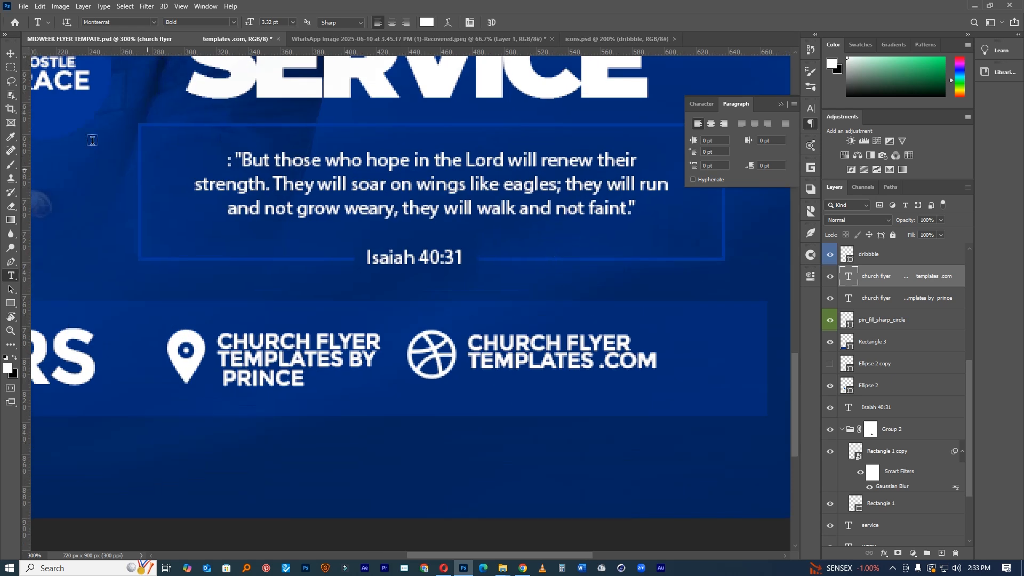
pyautogui.click(13, 54)
pyautogui.click(592, 393)
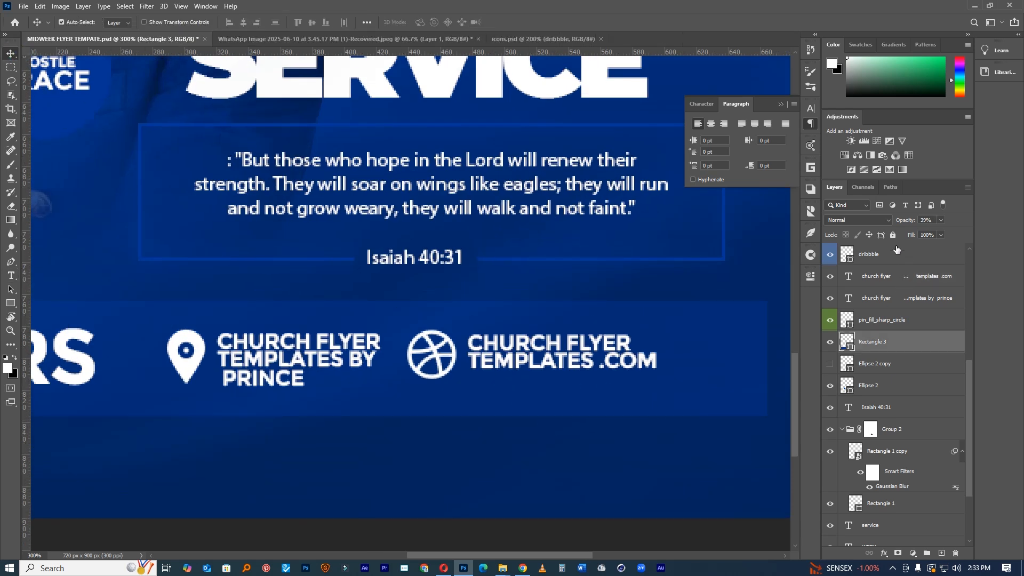
pyautogui.click(708, 459)
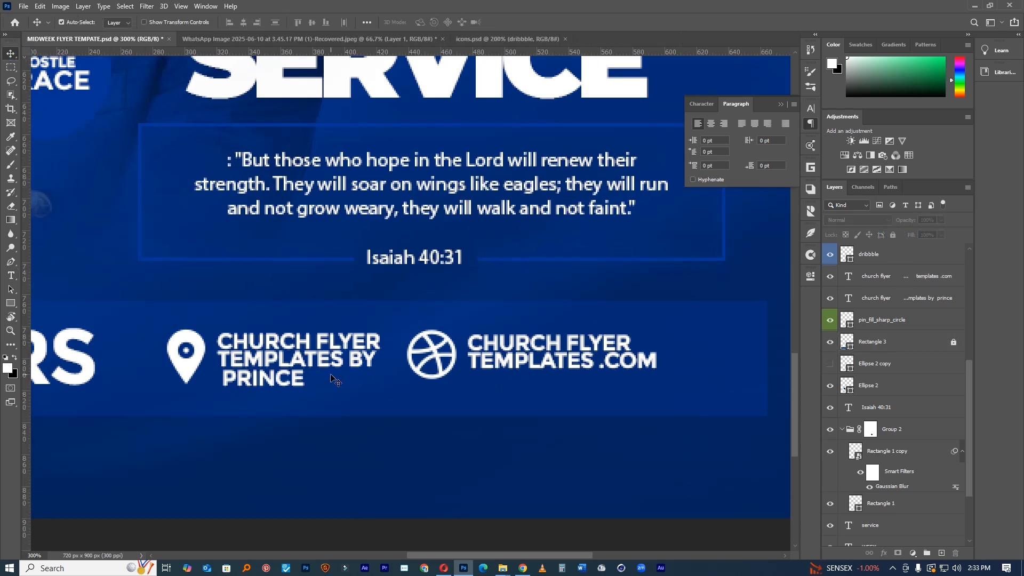
# Merge the three-line location text into a single line by removing its line breaks and surplus spaces.
pyautogui.press('t')
pyautogui.click(221, 376)
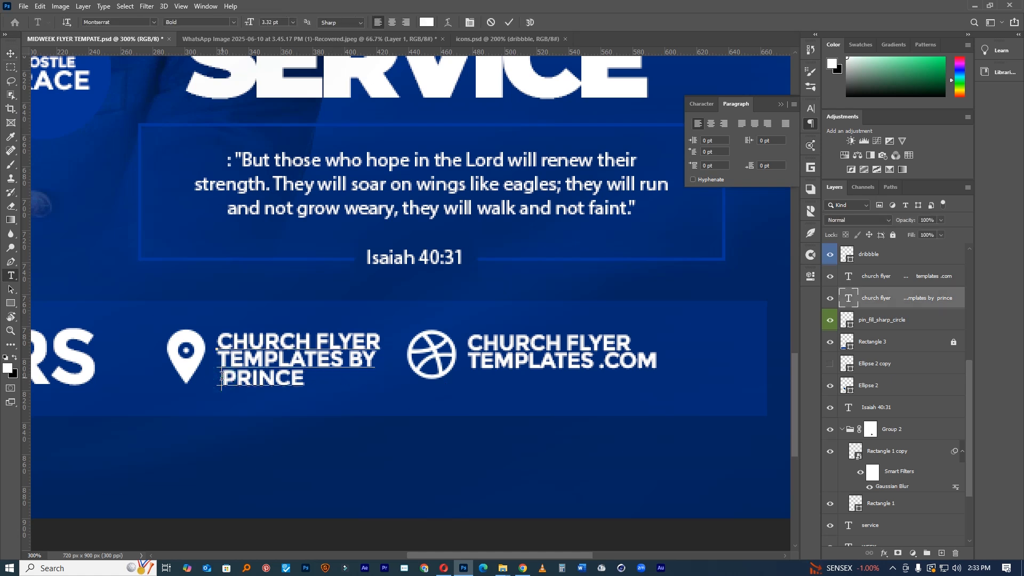
pyautogui.press('BackSpace')
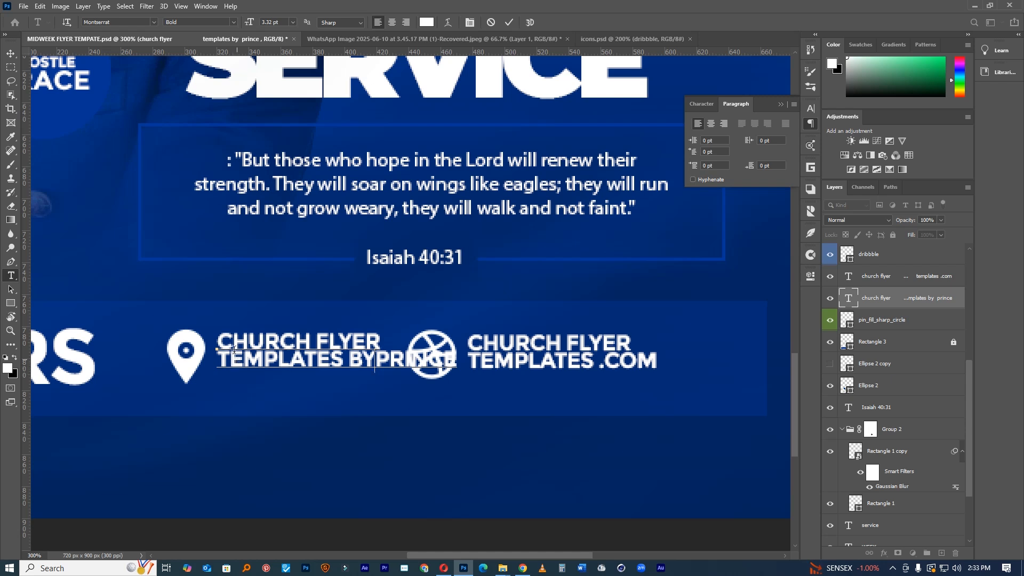
pyautogui.click(219, 337)
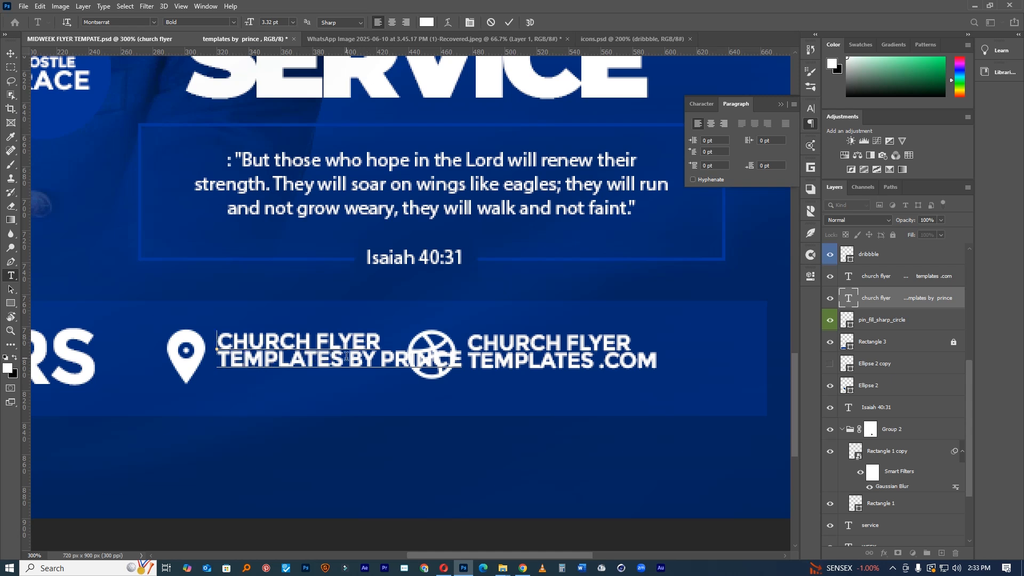
pyautogui.press('BackSpace')
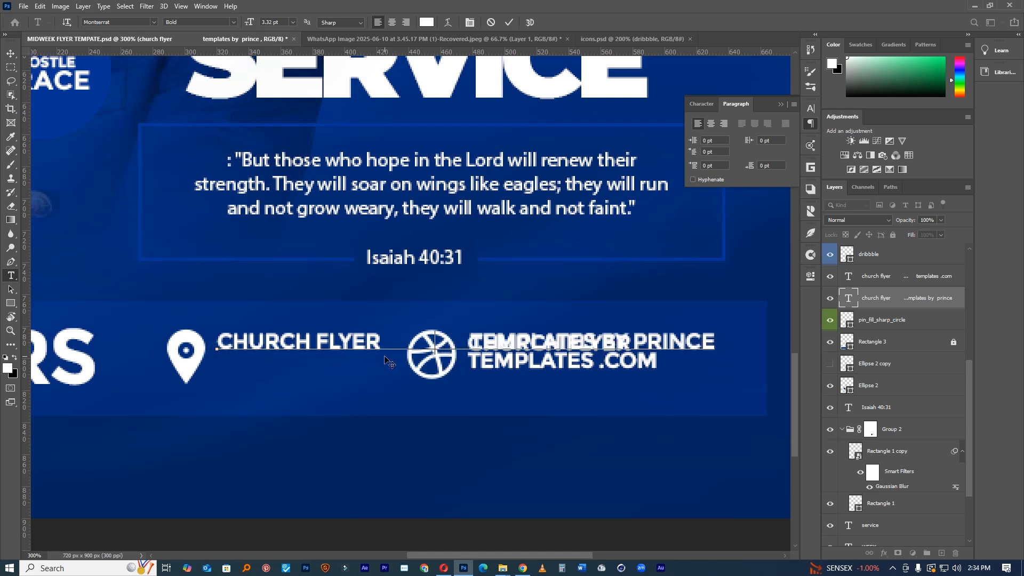
pyautogui.press('Delete')
pyautogui.press('Delete')
pyautogui.press('Delete')
pyautogui.press('Delete')
pyautogui.press('Delete')
pyautogui.press('Delete')
pyautogui.press('Delete')
pyautogui.press('Delete')
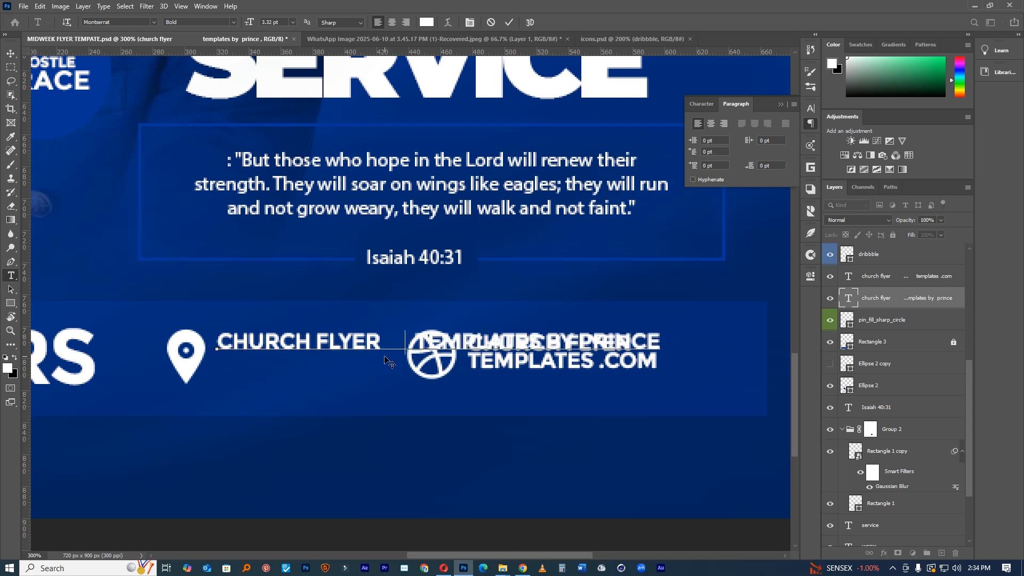
pyautogui.press('Delete')
pyautogui.press('Delete')
pyautogui.press('Delete')
pyautogui.press('Delete')
pyautogui.press('Delete')
pyautogui.press('Delete')
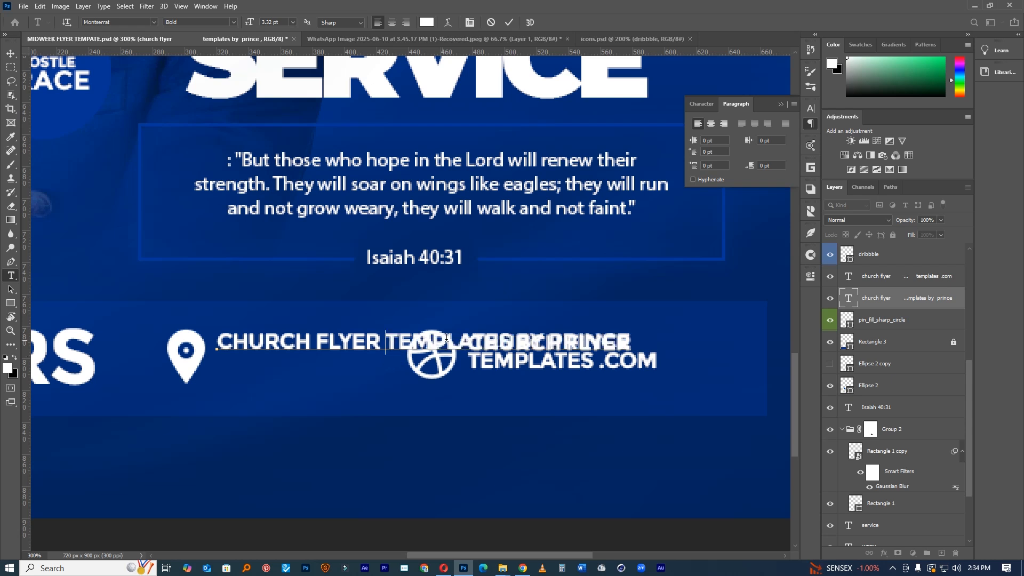
# Raise the location text clear of the ball icon and break it into two lines before "BY".
pyautogui.moveTo(465, 386); pyautogui.dragTo(461, 362)
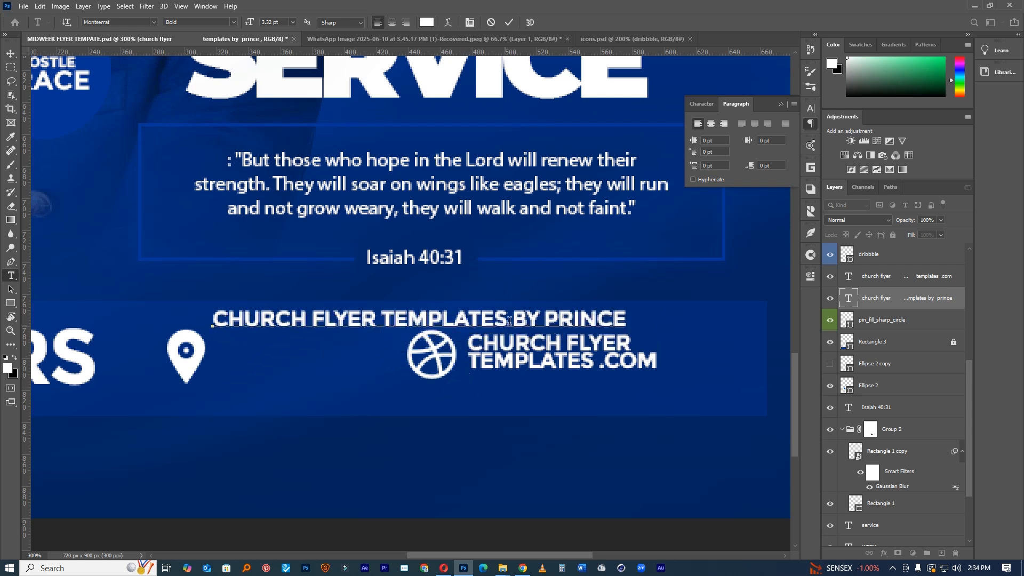
pyautogui.click(505, 313)
pyautogui.press('Return')
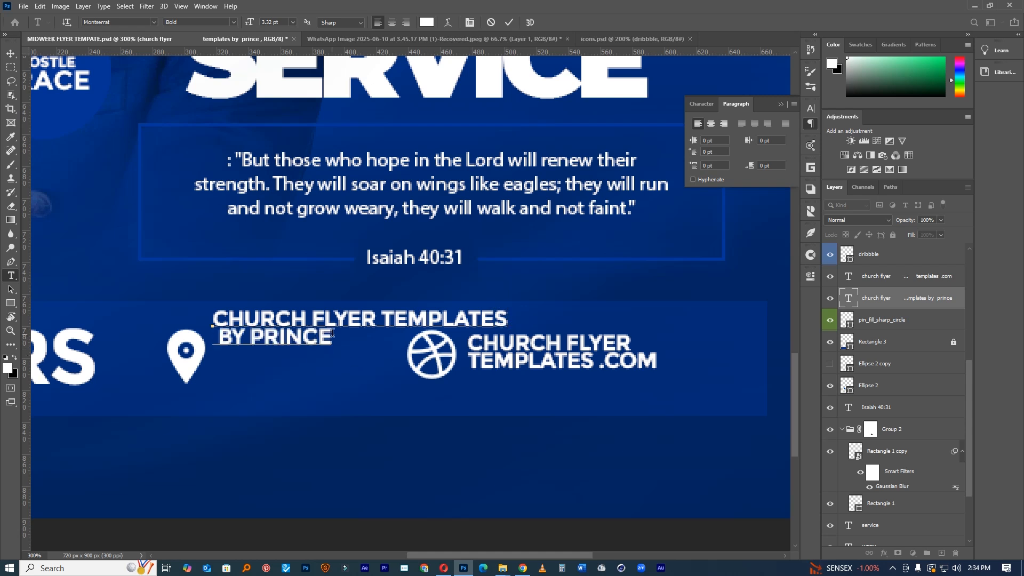
# Append ".COM NEW PAYP" to the second line of the location text.
pyautogui.write('.COM')
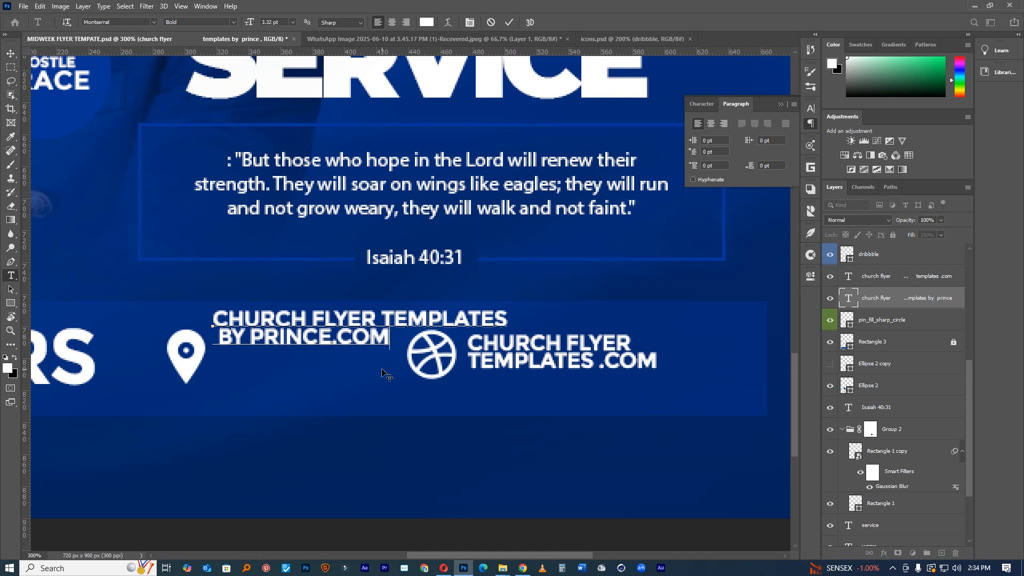
pyautogui.write(' NEW')
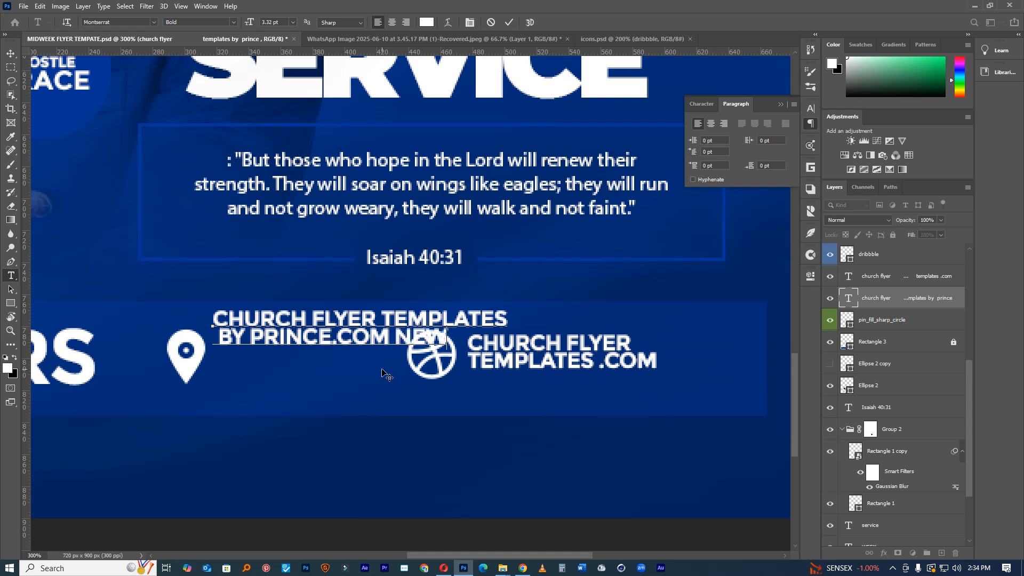
pyautogui.write('PAYR')
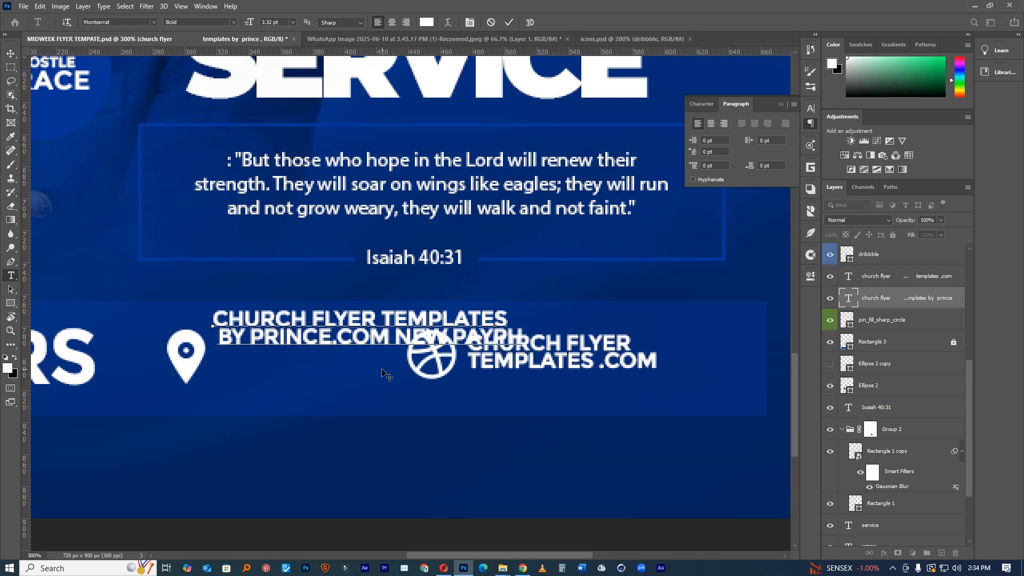
pyautogui.write('H')
pyautogui.press('BackSpace')
pyautogui.click(503, 22)
# Move the website text and ball icon toward the strip's far end and lower the location text level with them.
pyautogui.press('v')
pyautogui.moveTo(566, 354); pyautogui.dragTo(652, 358)
pyautogui.moveTo(447, 360); pyautogui.dragTo(536, 361)
pyautogui.moveTo(426, 335); pyautogui.dragTo(415, 360)
# Shift the pin icon and location text toward the 7HRS text, and adjust the gap between pin and text.
pyautogui.moveTo(326, 395); pyautogui.dragTo(168, 330)
pyautogui.moveTo(322, 388); pyautogui.dragTo(168, 329)
pyautogui.moveTo(323, 381); pyautogui.dragTo(219, 335)
pyautogui.moveTo(268, 366); pyautogui.dragTo(231, 365)
pyautogui.click(338, 361)
pyautogui.moveTo(339, 362); pyautogui.dragTo(343, 361)
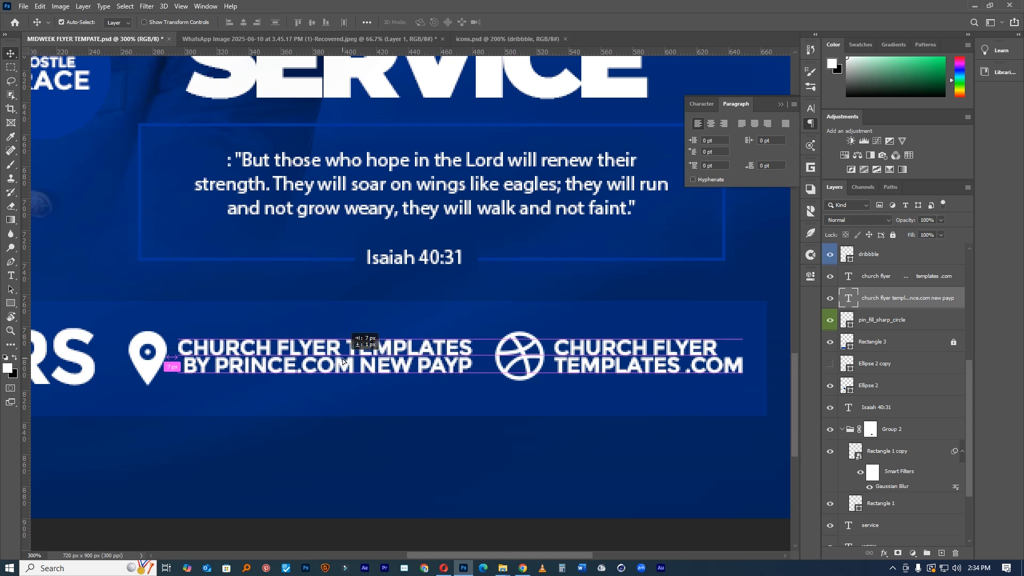
# Shift the date, time, location and website items together so they sit centered within the blue strip.
pyautogui.scroll(-5, 662, 404)
pyautogui.scroll(3, 611, 404)
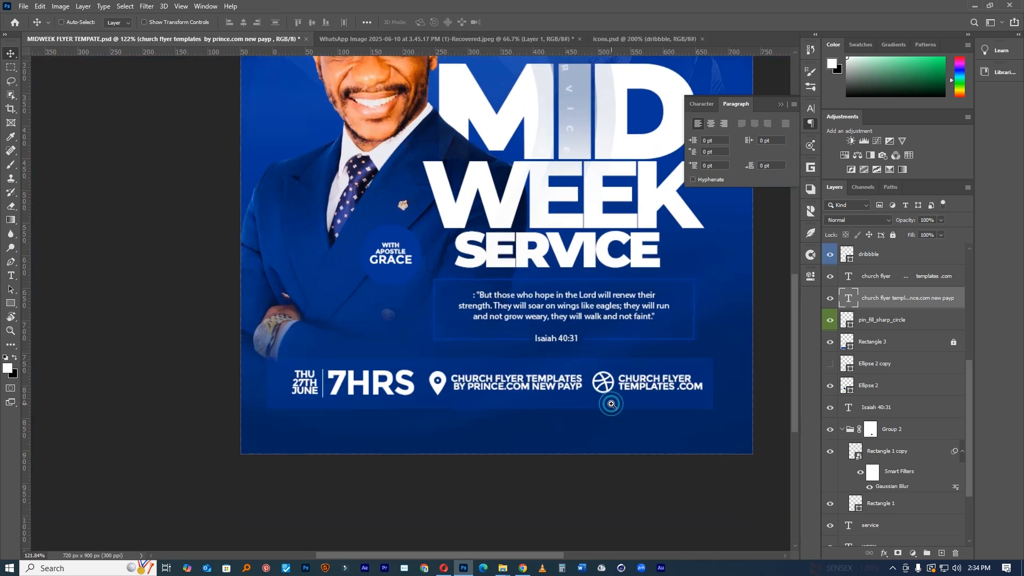
pyautogui.moveTo(696, 413); pyautogui.dragTo(124, 344)
pyautogui.moveTo(471, 342); pyautogui.dragTo(460, 340)
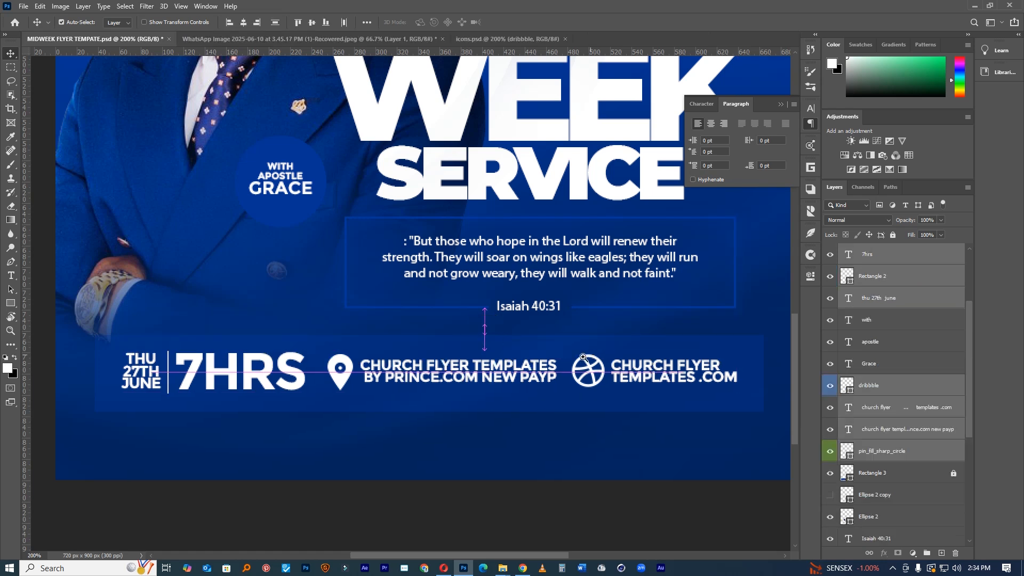
pyautogui.hotkey('ctrl', '-')
pyautogui.hotkey('ctrl', '-')
pyautogui.hotkey('ctrl', '-')
pyautogui.hotkey('ctrl', '+')
pyautogui.hotkey('ctrl', '+')
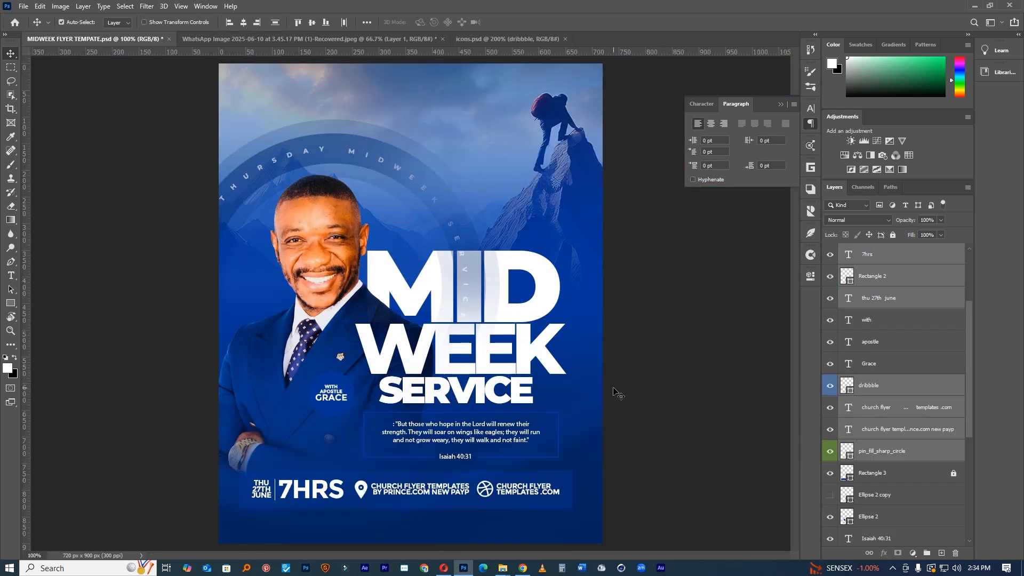
# Set the leading of the two-line website text in the blue strip to 5 pt.
pyautogui.click(334, 408)
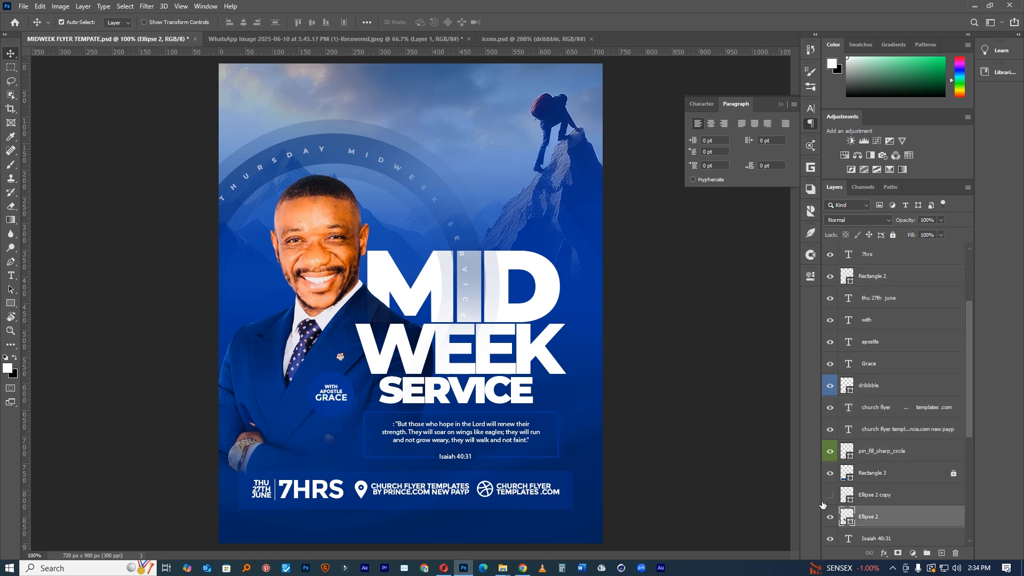
pyautogui.press('t')
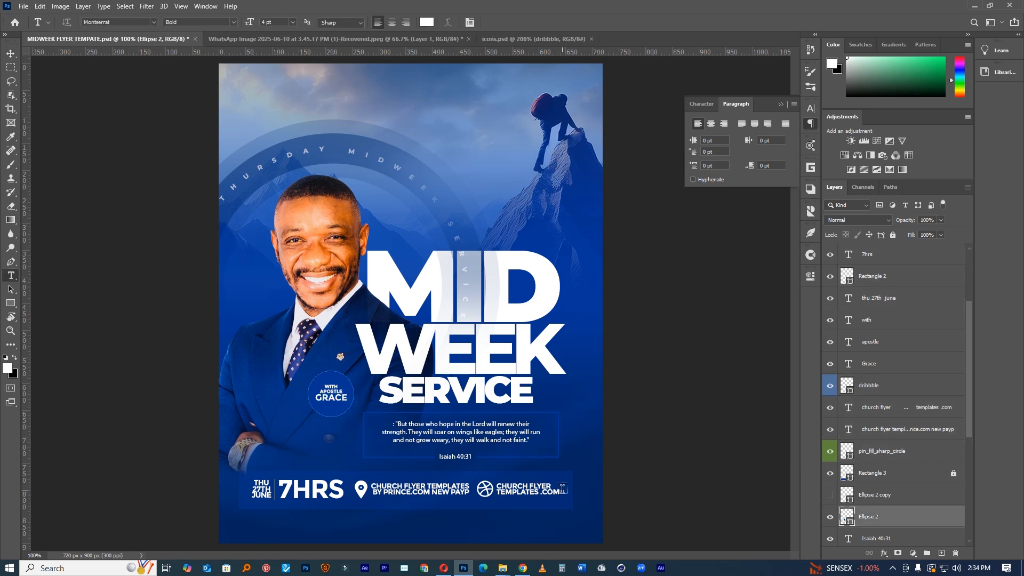
pyautogui.click(559, 489)
pyautogui.hotkey('ctrl', 'a')
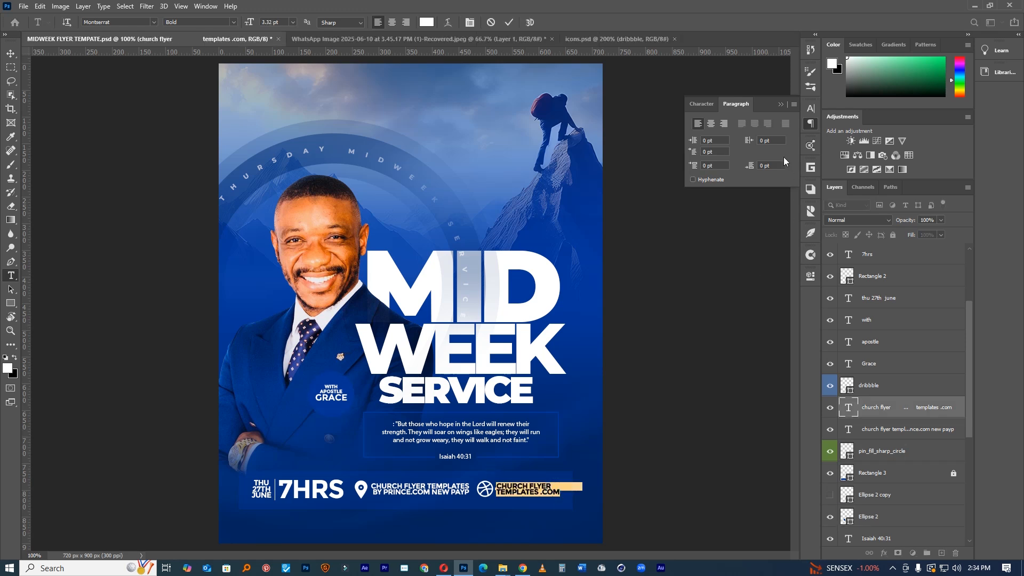
pyautogui.click(810, 108)
pyautogui.click(767, 147)
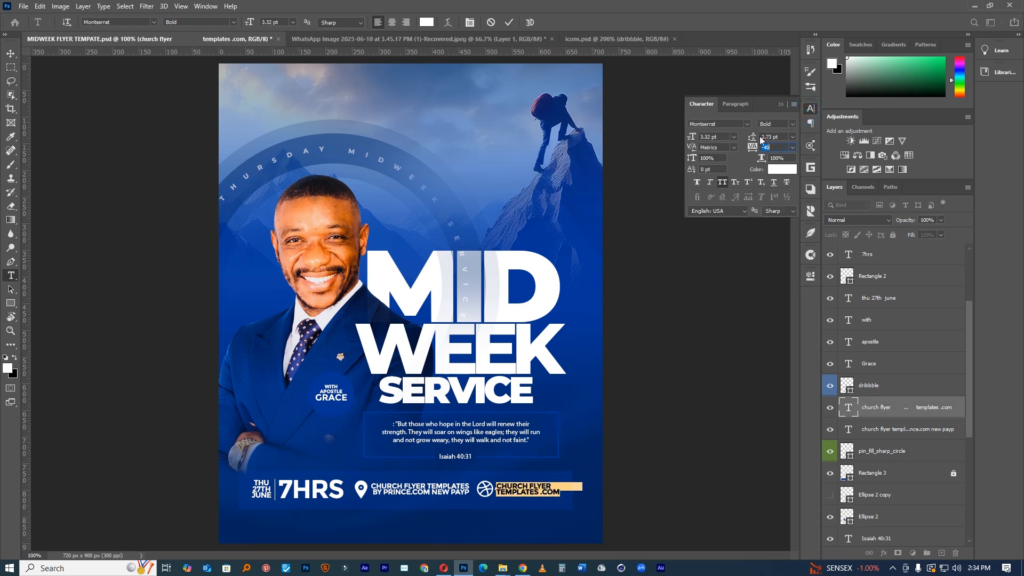
pyautogui.moveTo(754, 135); pyautogui.dragTo(756, 137)
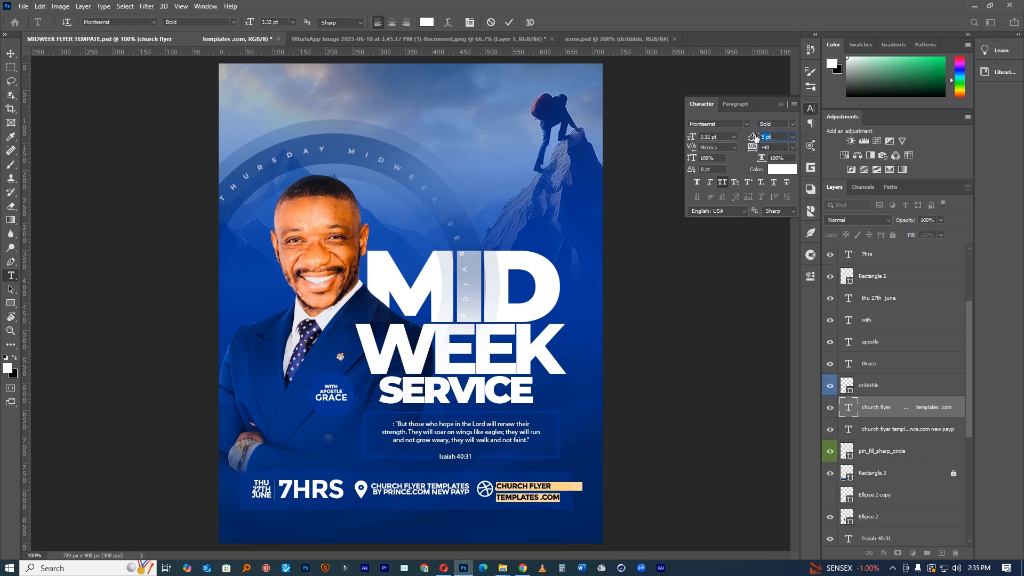
pyautogui.click(509, 22)
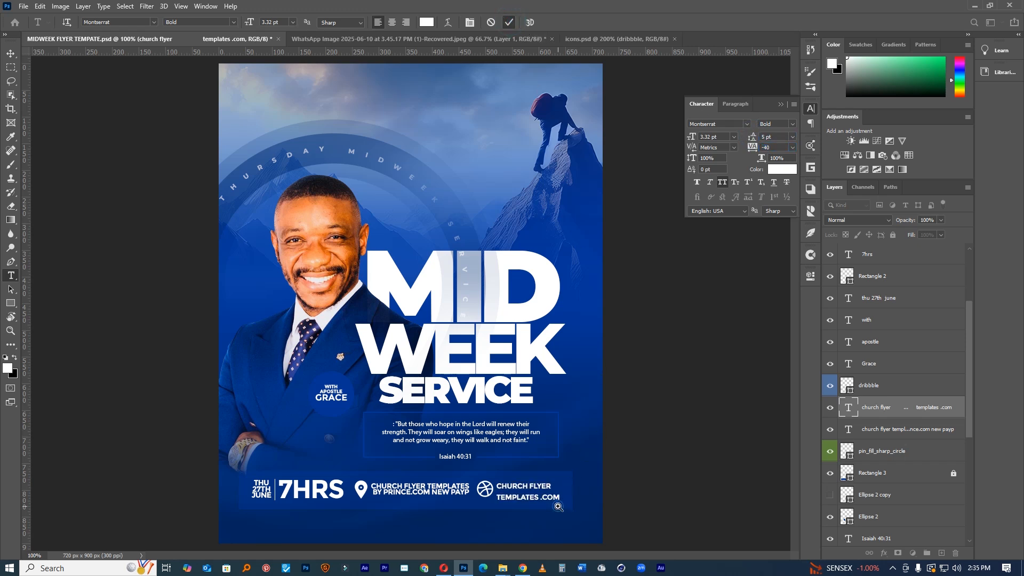
# Reduce the leading of the website text beside the ball icon to 3 pt.
pyautogui.scroll(2, 558, 506)
pyautogui.keyDown('ctrl'); pyautogui.click(558, 506); pyautogui.keyUp('ctrl')
pyautogui.moveTo(563, 471); pyautogui.dragTo(405, 367)
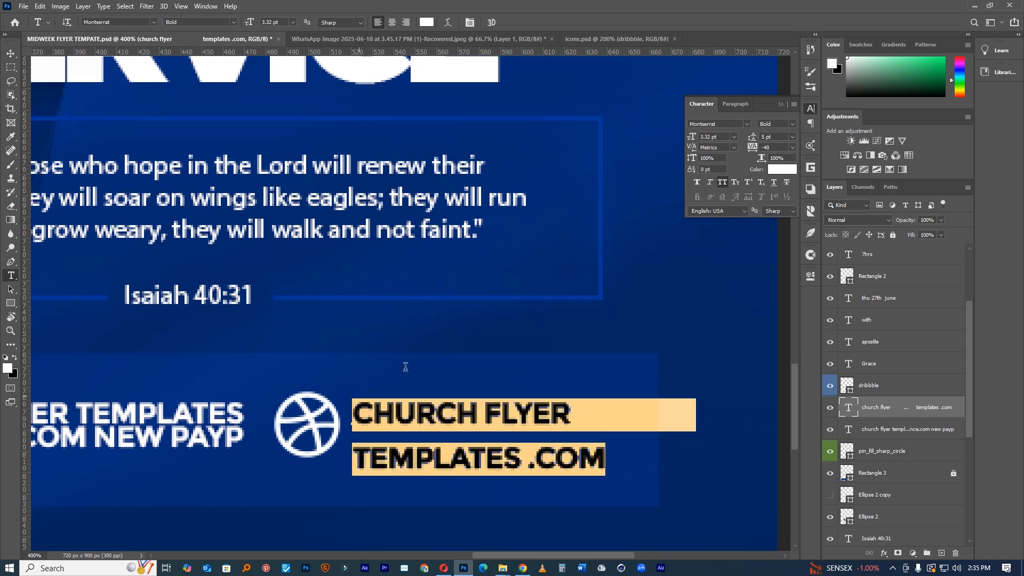
pyautogui.moveTo(753, 137); pyautogui.dragTo(753, 138)
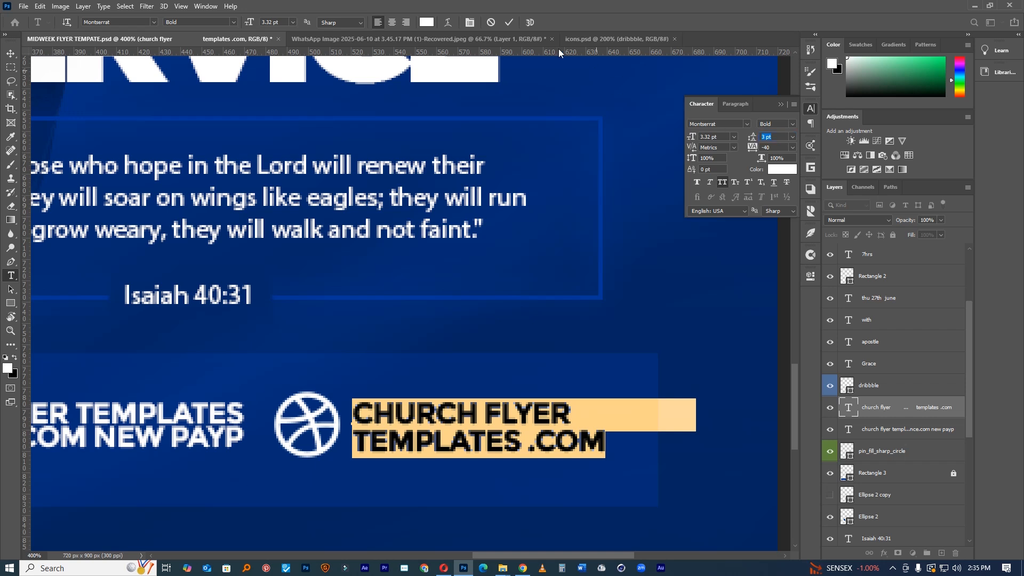
pyautogui.click(510, 23)
pyautogui.scroll(-8, 534, 418)
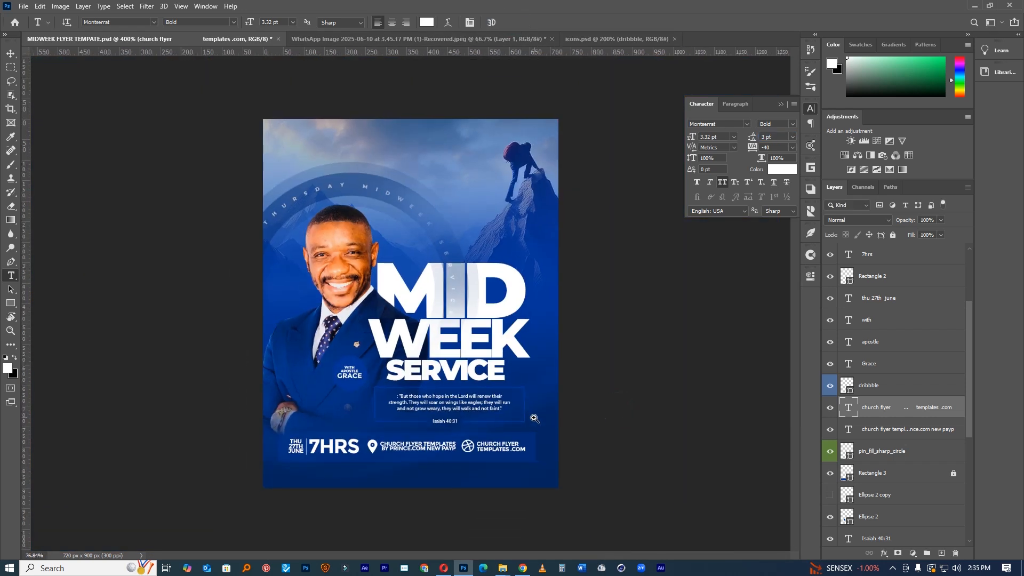
# Insert a space before the location text's first line so both lines start level, and adjust the text's leading.
pyautogui.scroll(5, 534, 418)
pyautogui.moveTo(495, 509); pyautogui.dragTo(662, 356)
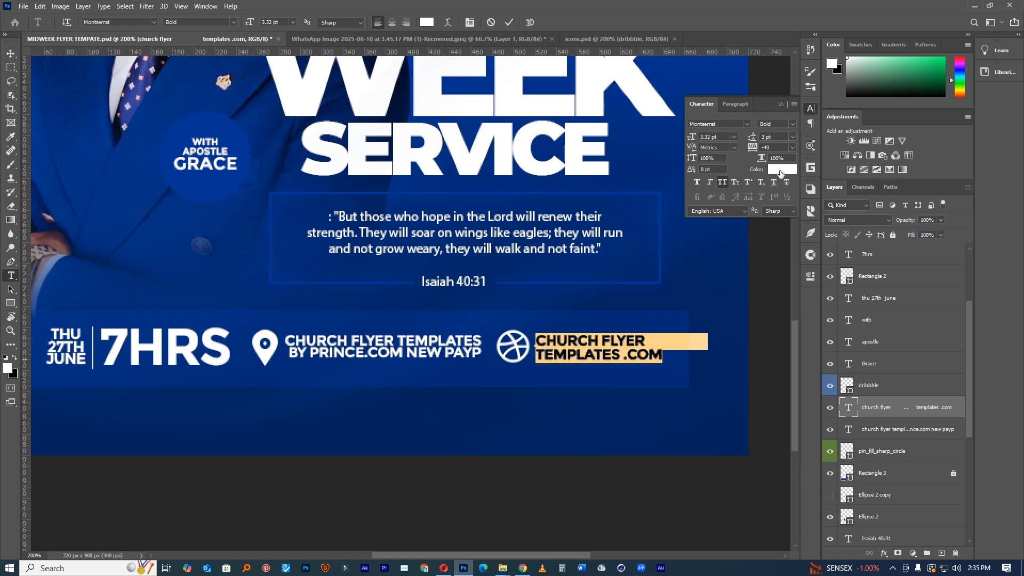
pyautogui.click(510, 23)
pyautogui.click(287, 338)
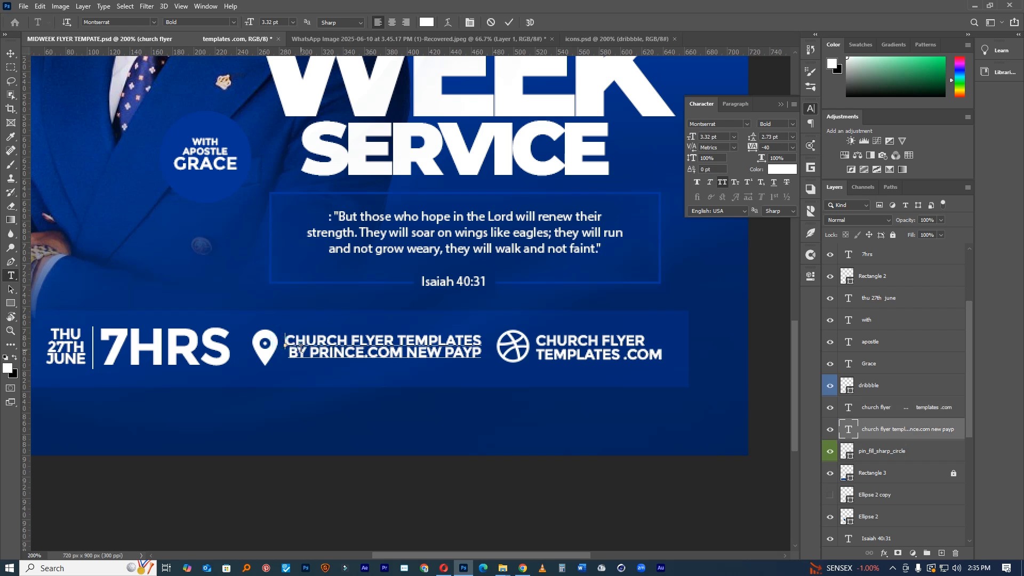
pyautogui.moveTo(285, 338); pyautogui.dragTo(294, 315)
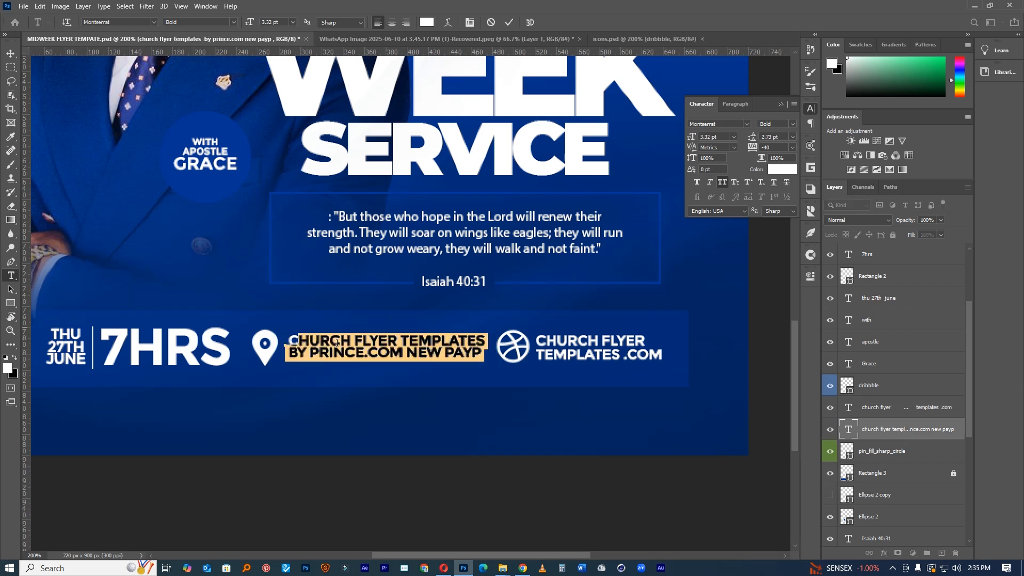
pyautogui.click(291, 338)
pyautogui.moveTo(451, 350); pyautogui.dragTo(481, 352)
pyautogui.click(781, 136)
pyautogui.write('2')
pyautogui.press('Up')
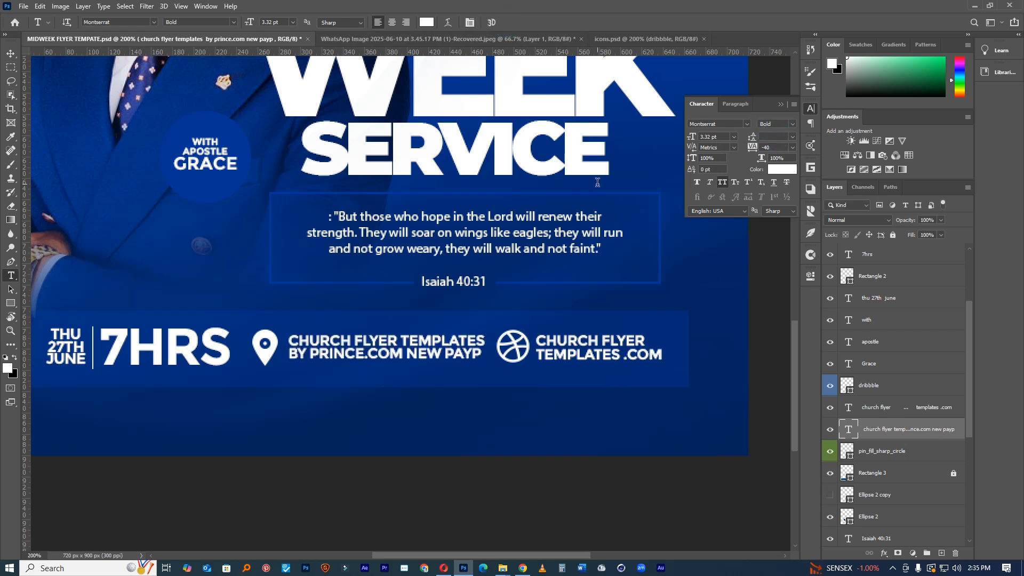
# Set the location text's leading to 3 pt to match the website text's line spacing.
pyautogui.click(448, 311)
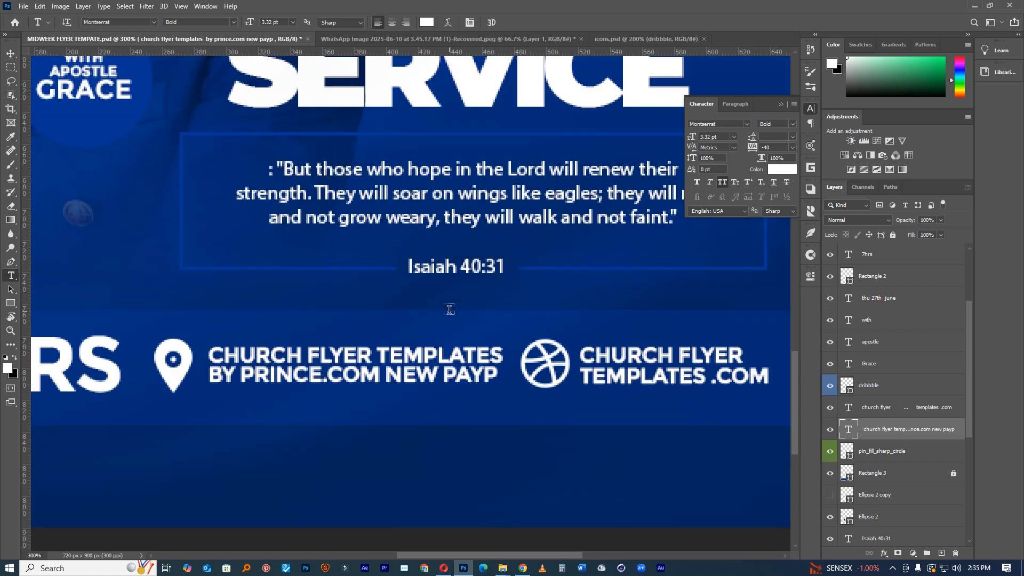
pyautogui.moveTo(615, 361); pyautogui.dragTo(566, 369)
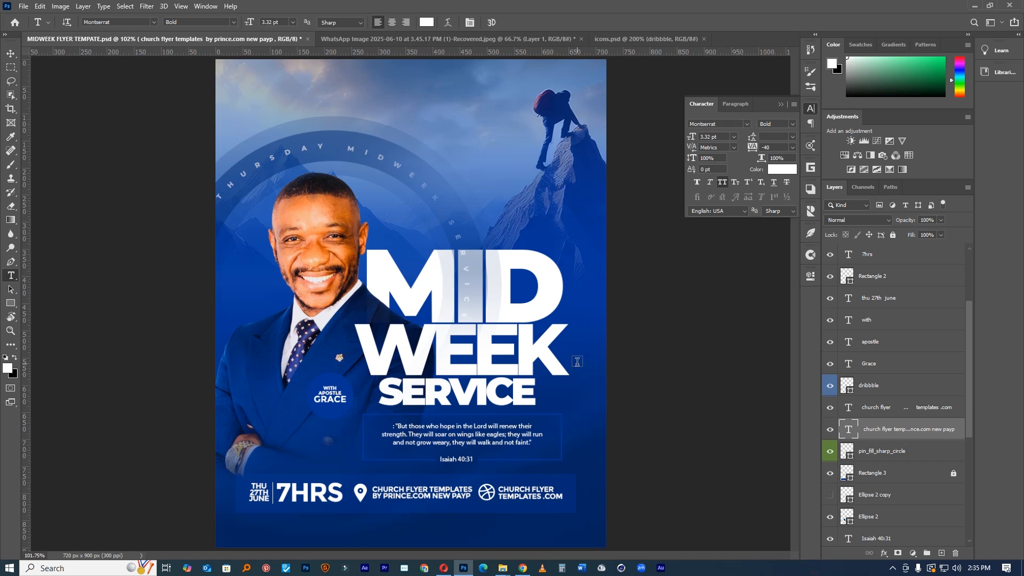
pyautogui.moveTo(499, 486); pyautogui.dragTo(575, 500)
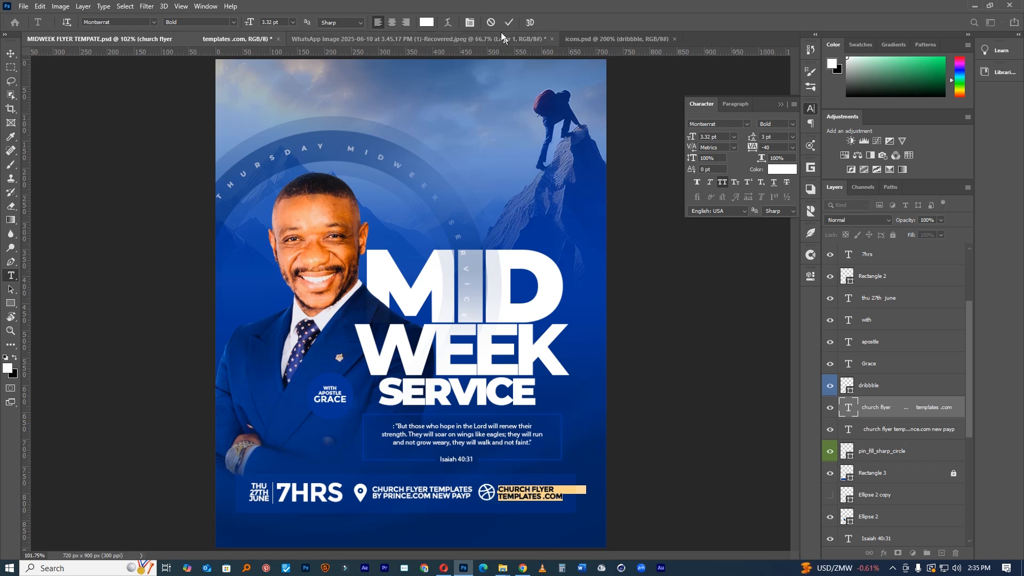
pyautogui.click(507, 24)
pyautogui.moveTo(372, 487); pyautogui.dragTo(472, 500)
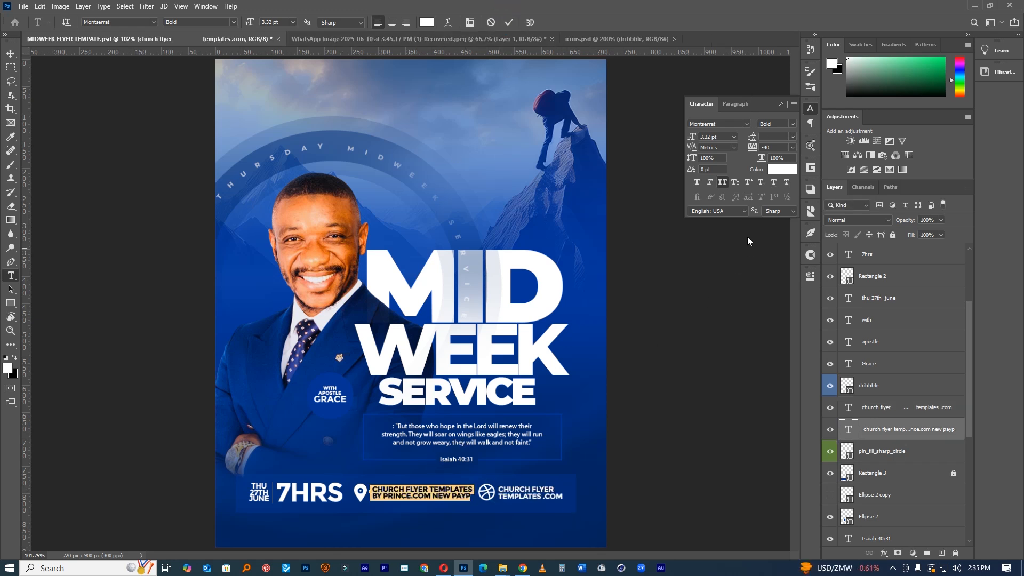
pyautogui.click(773, 136)
pyautogui.write('3')
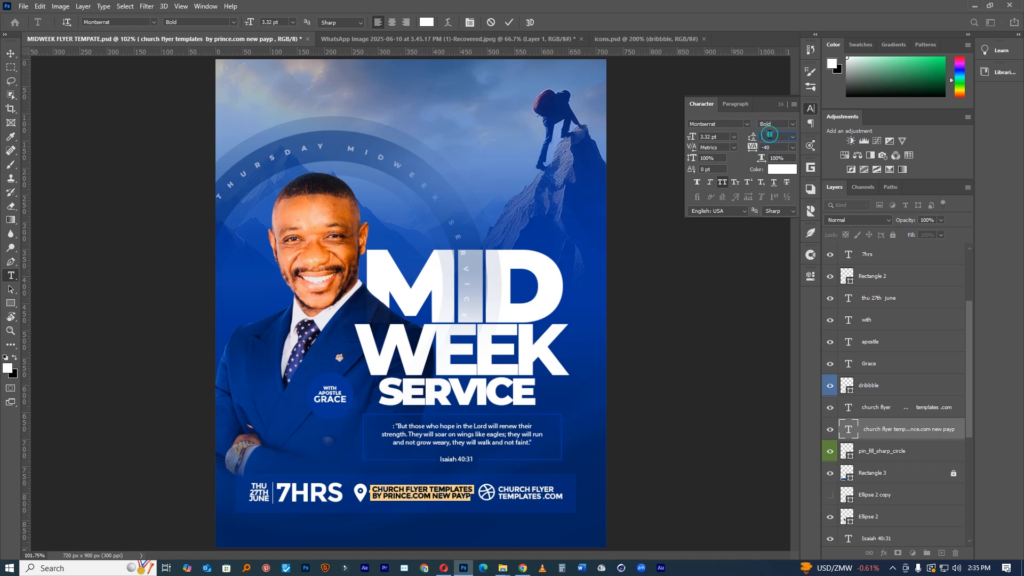
pyautogui.click(509, 22)
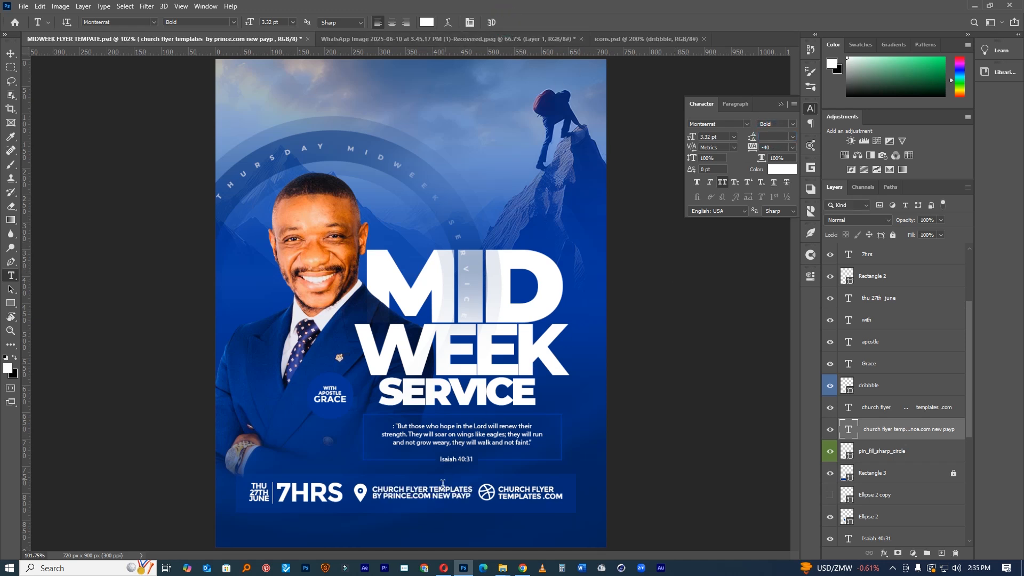
pyautogui.click(443, 488)
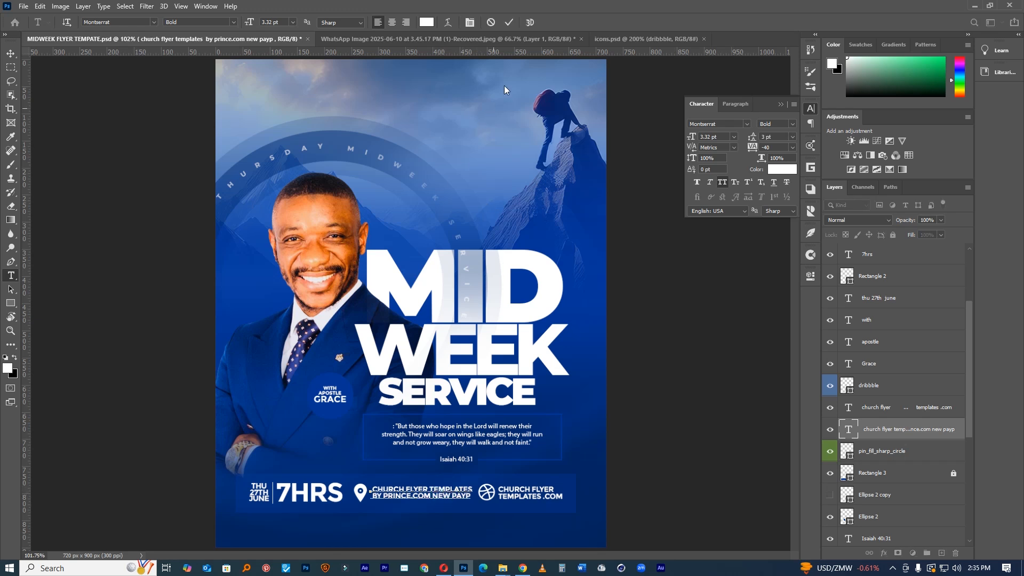
pyautogui.click(509, 22)
pyautogui.scroll(-3, 567, 287)
pyautogui.scroll(3, 567, 287)
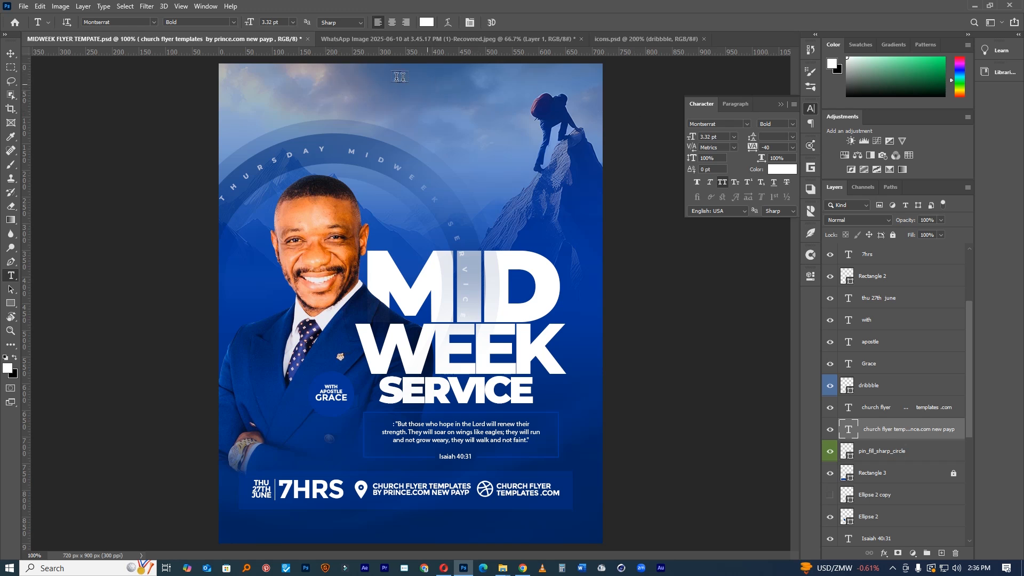
# Add the text line "CHURCH FLYER TEMPLATES STORES" in the sky area at the flyer's upper edge.
pyautogui.click(360, 87)
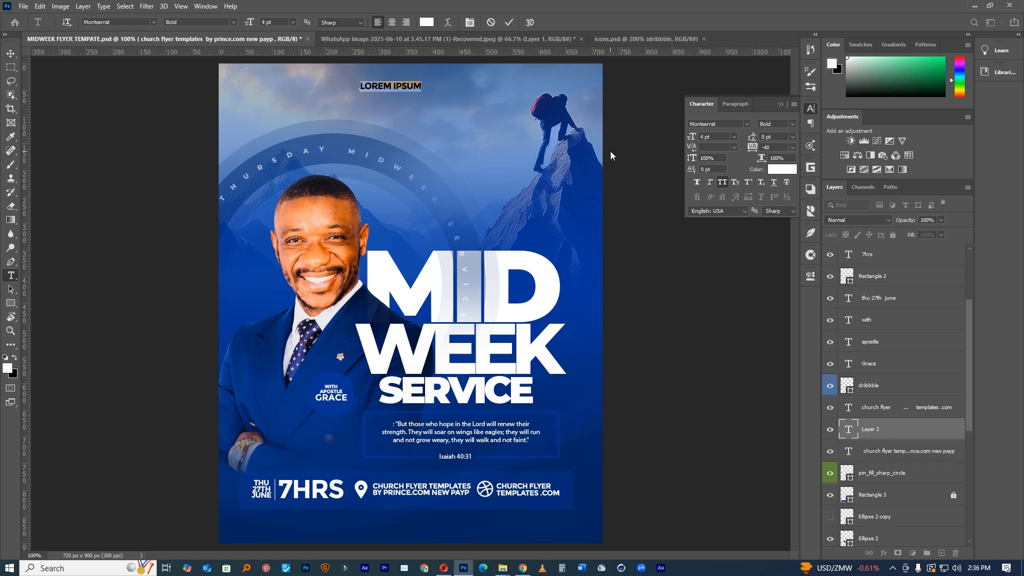
pyautogui.write('CHURCH FK')
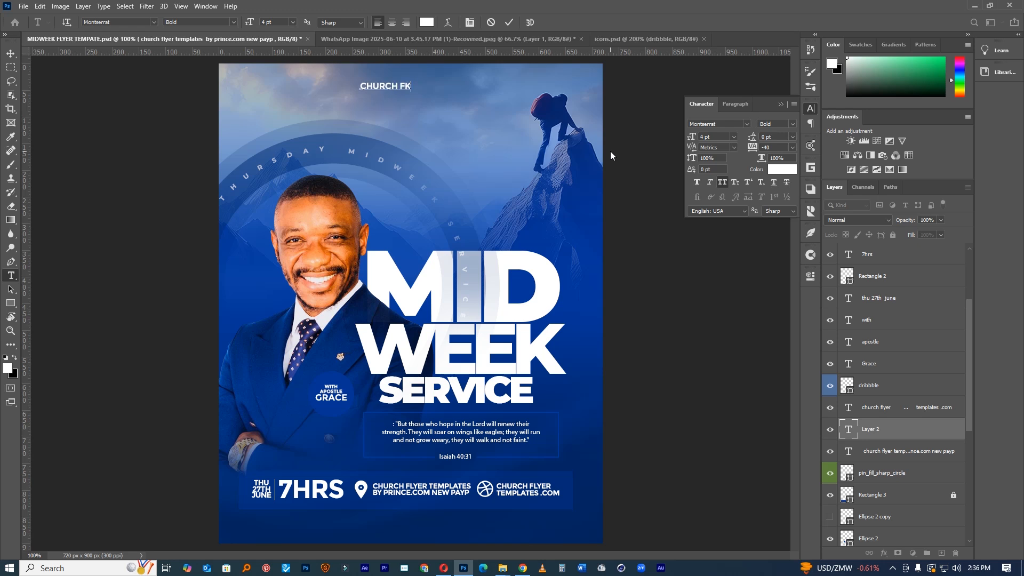
pyautogui.write('YER TEMPLATES STORES')
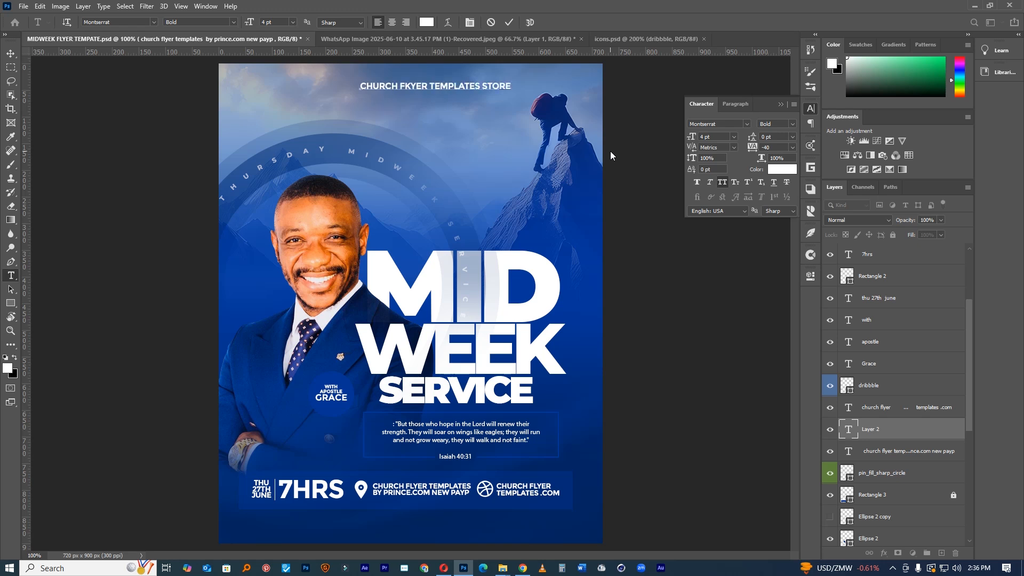
pyautogui.tripleClick(447, 81)
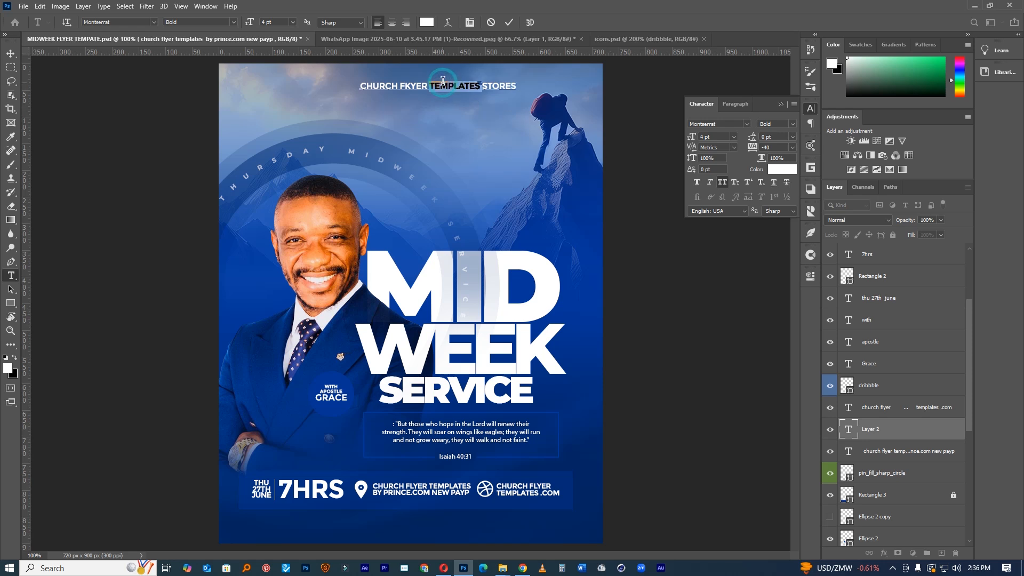
pyautogui.click(415, 82)
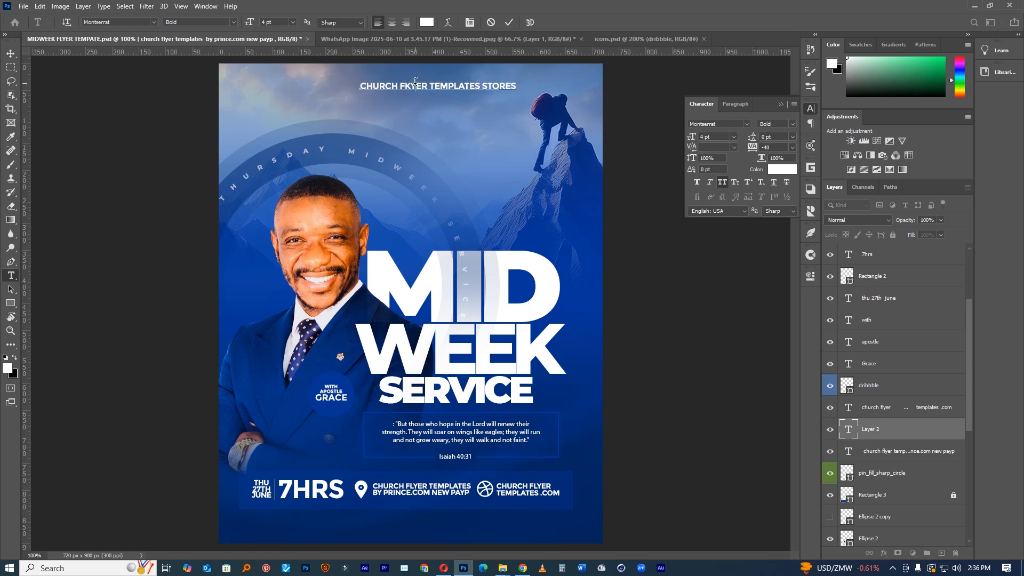
pyautogui.click(411, 86)
pyautogui.press('BackSpace')
pyautogui.write('L')
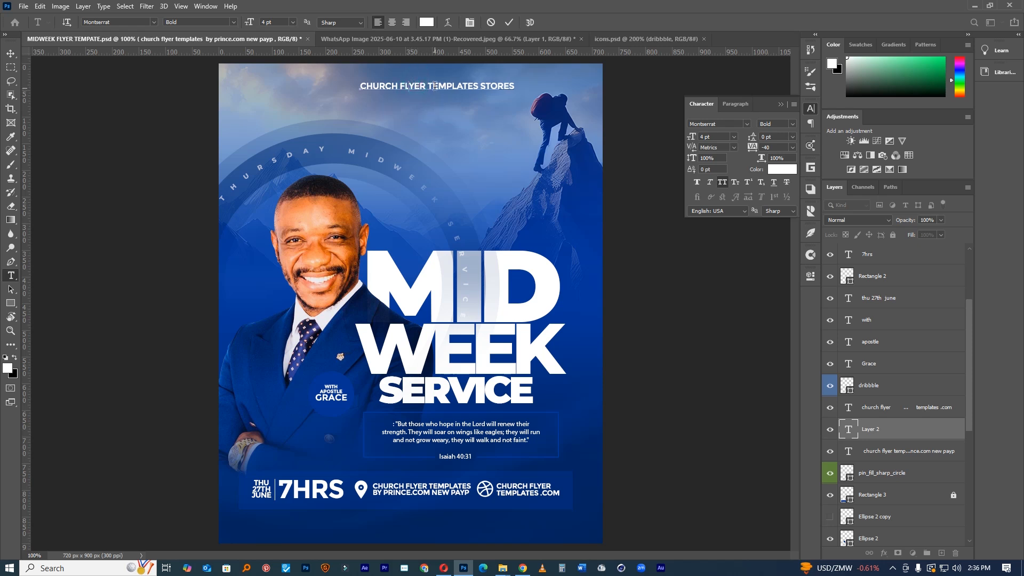
# Widen the tracking of the CHURCH FLYER TEMPLATES STORES line to 960.
pyautogui.tripleClick(434, 85)
pyautogui.moveTo(751, 145); pyautogui.dragTo(780, 152)
pyautogui.click(514, 211)
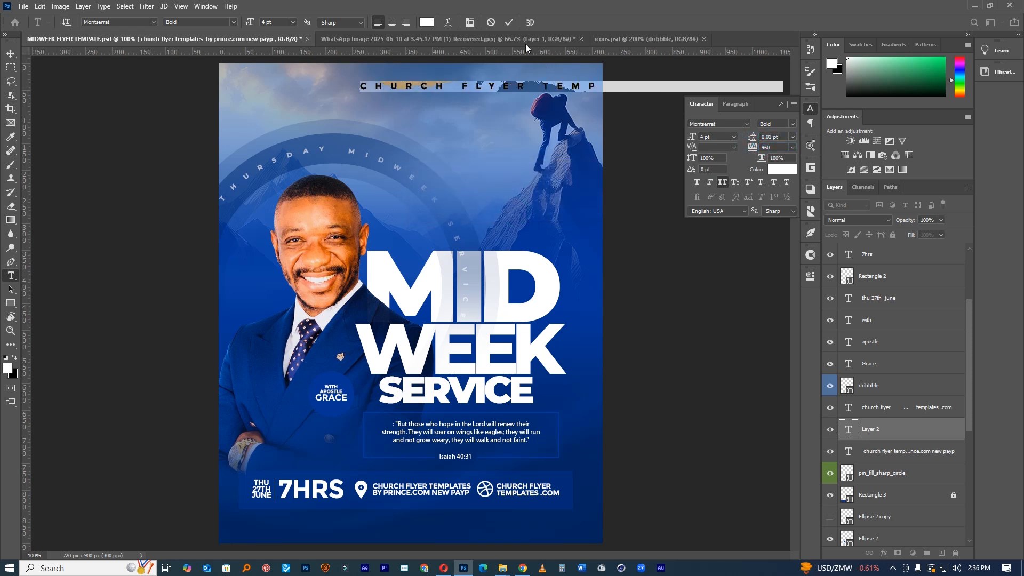
pyautogui.click(509, 22)
# Scale the CHURCH FLYER TEMPLATES STORES line down to about 48% and center it near the flyer's upper edge.
pyautogui.hotkey('ctrl', 't')
pyautogui.moveTo(358, 81); pyautogui.dragTo(470, 85)
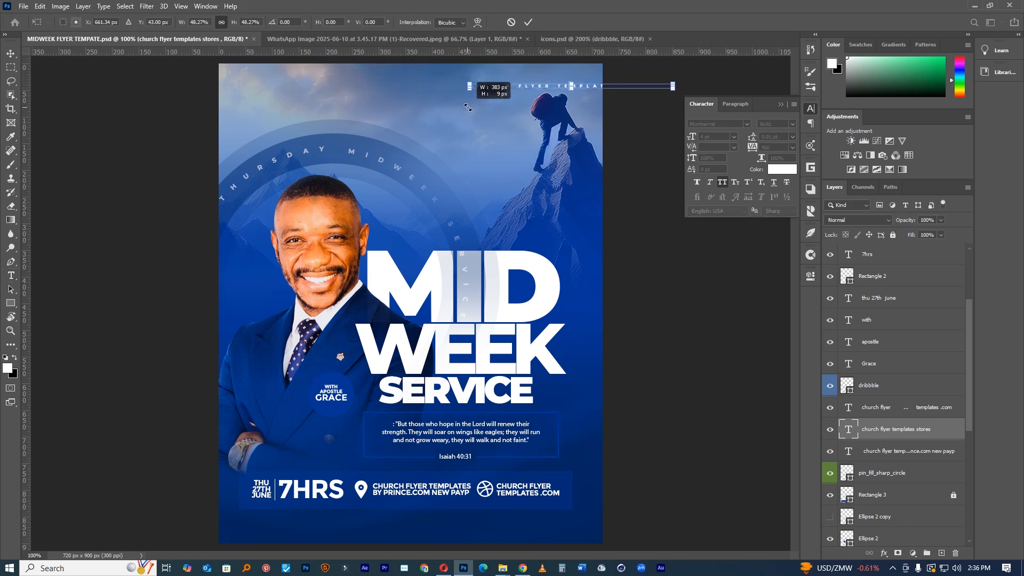
pyautogui.click(528, 23)
pyautogui.press('ctrl')
pyautogui.moveTo(476, 140); pyautogui.dragTo(339, 138)
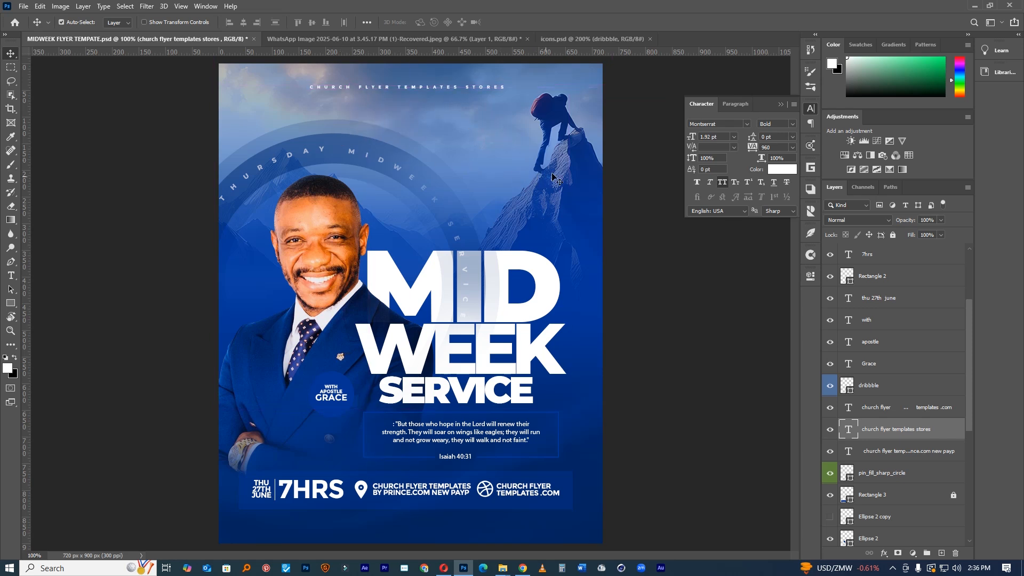
# Move the CHURCH FLYER TEMPLATES STORES line to just above MID and scale it down to a font size of 1.31 pt.
pyautogui.moveTo(504, 170); pyautogui.dragTo(505, 314)
pyautogui.hotkey('ctrl', 't')
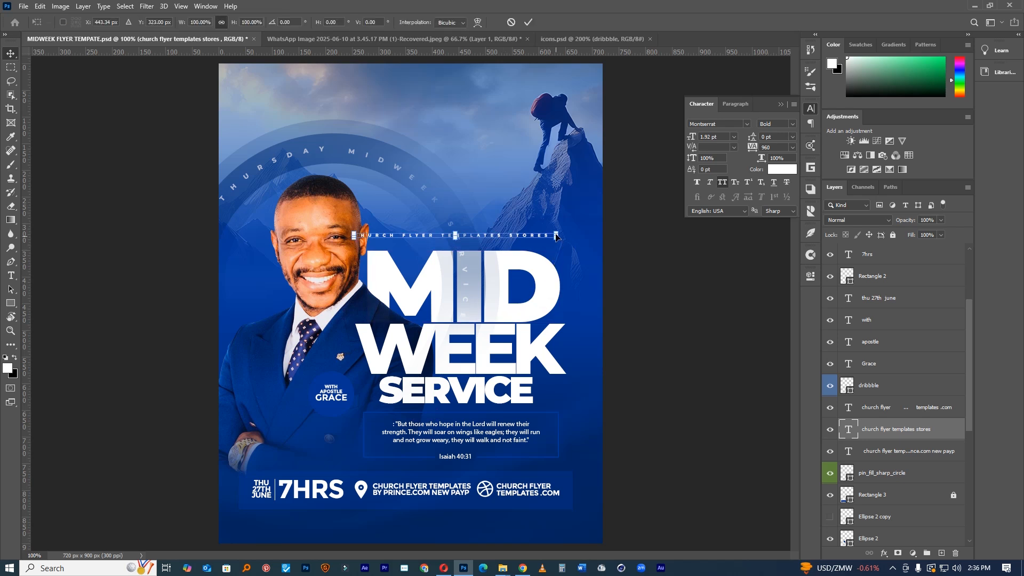
pyautogui.moveTo(540, 231)
pyautogui.mouseDown()
pyautogui.moveTo(509, 232)
pyautogui.moveTo(524, 236)
pyautogui.mouseUp()
pyautogui.click(528, 22)
# Move the CHURCH FLYER TEMPLATES STORES text higher above the MID title and break it into two lines before TEMPLATES.
pyautogui.keyDown('ctrl'); pyautogui.click(426, 238); pyautogui.keyUp('ctrl')
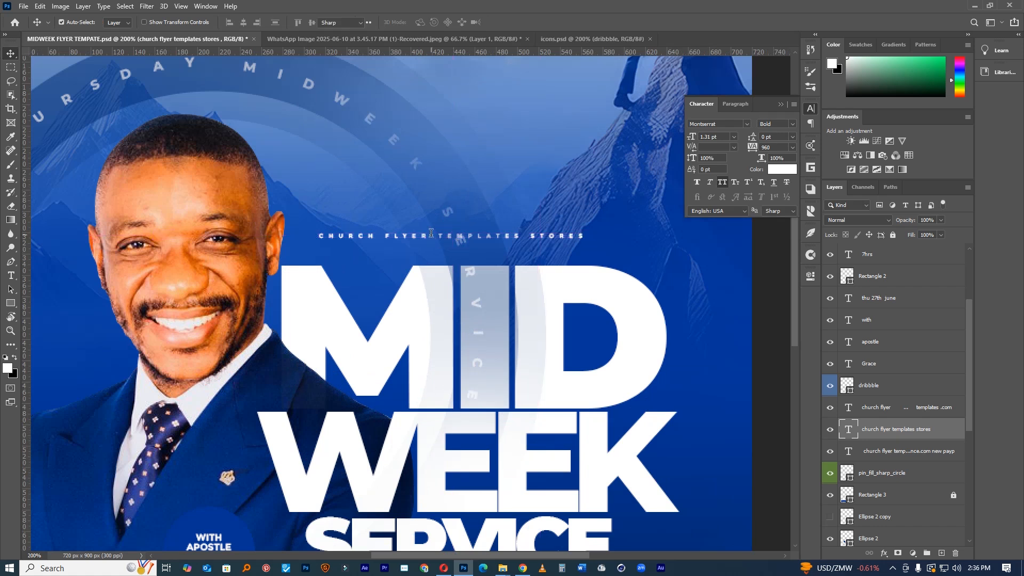
pyautogui.press('t')
pyautogui.click(443, 247)
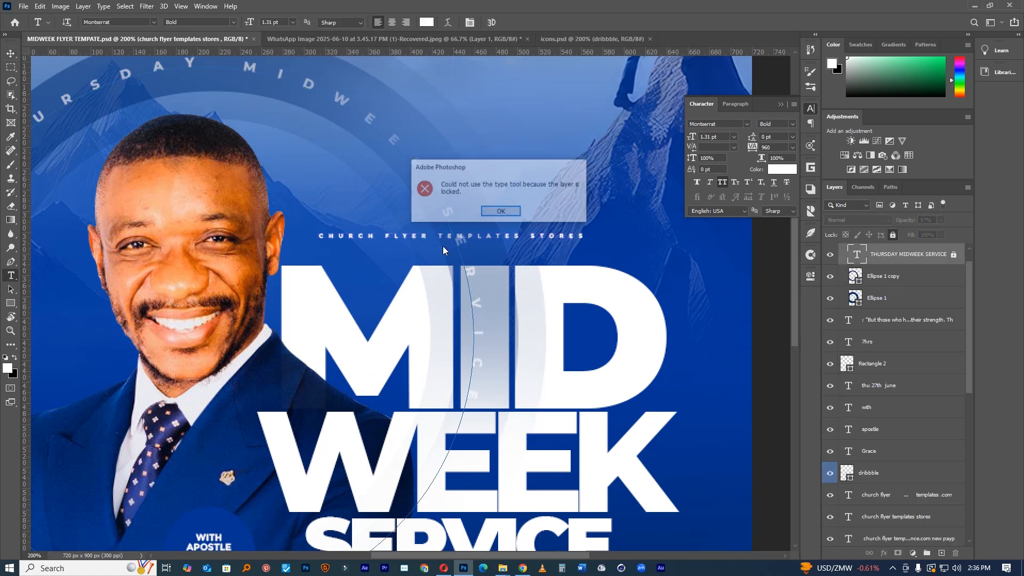
pyautogui.click(501, 211)
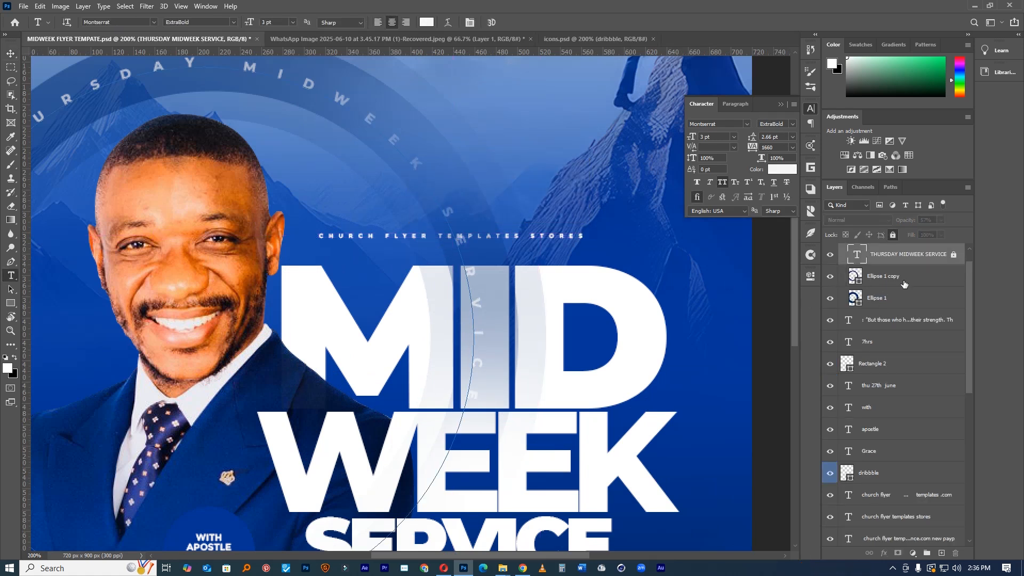
pyautogui.click(577, 233)
pyautogui.moveTo(558, 269); pyautogui.dragTo(645, 137)
pyautogui.click(519, 102)
pyautogui.press('Return')
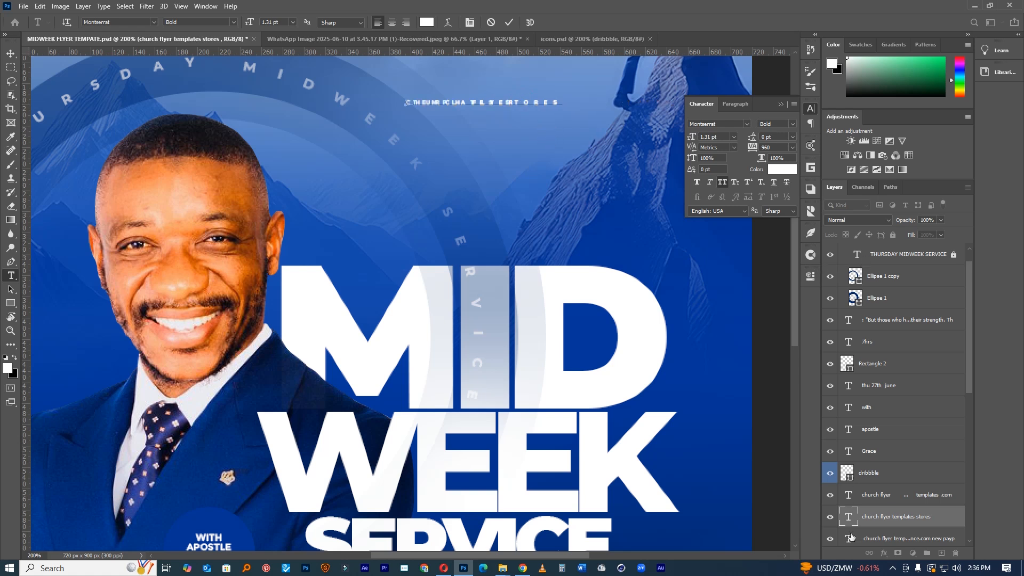
# Set the CHURCH FLYER TEMPLATES STORES text to 80 tracking and 2 pt leading, and move it just above the M of MID.
pyautogui.doubleClick(851, 524)
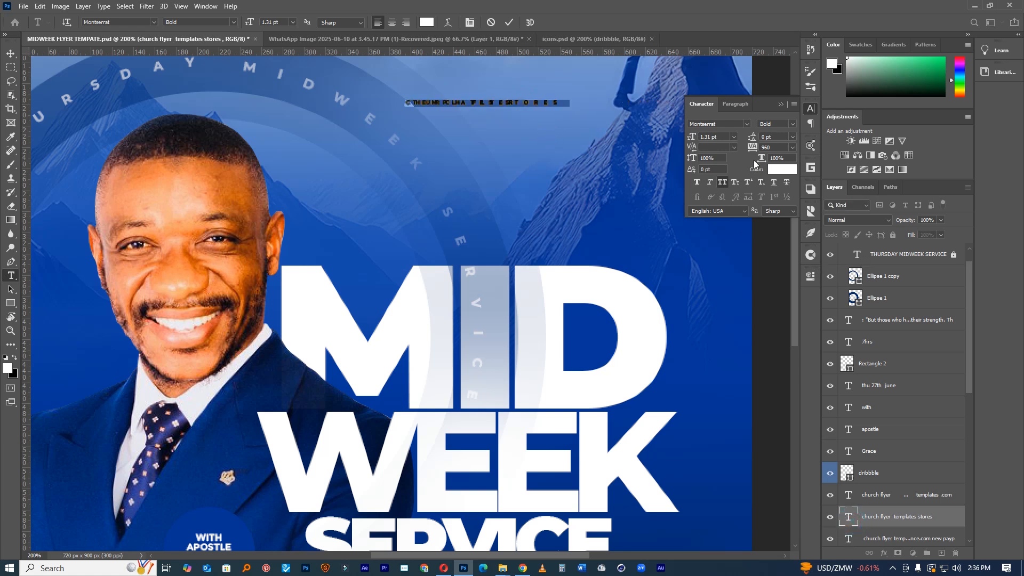
pyautogui.moveTo(753, 144)
pyautogui.mouseDown()
pyautogui.moveTo(715, 143)
pyautogui.moveTo(751, 140)
pyautogui.mouseUp()
pyautogui.click(504, 212)
pyautogui.moveTo(480, 110); pyautogui.dragTo(390, 250)
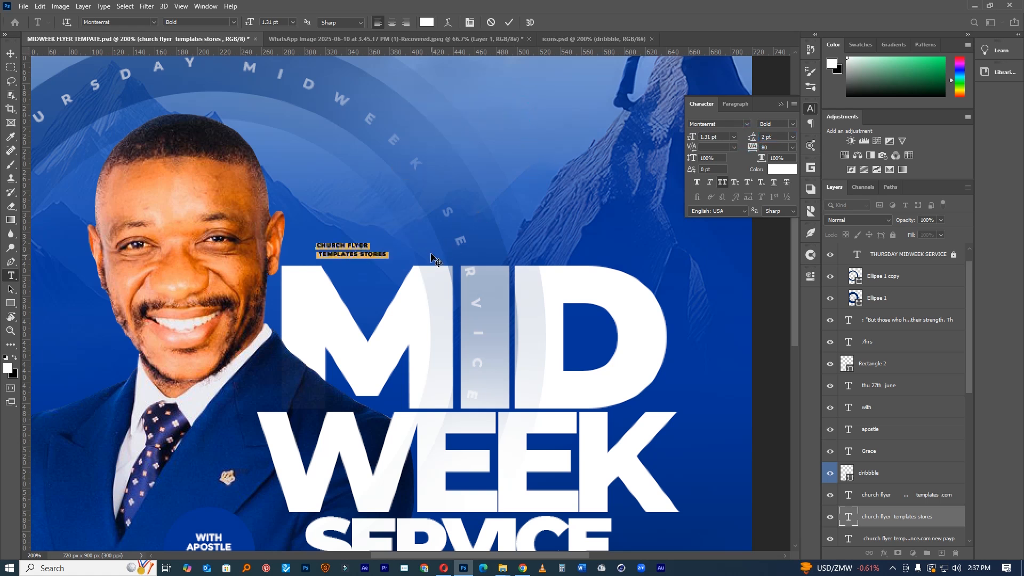
pyautogui.click(315, 244)
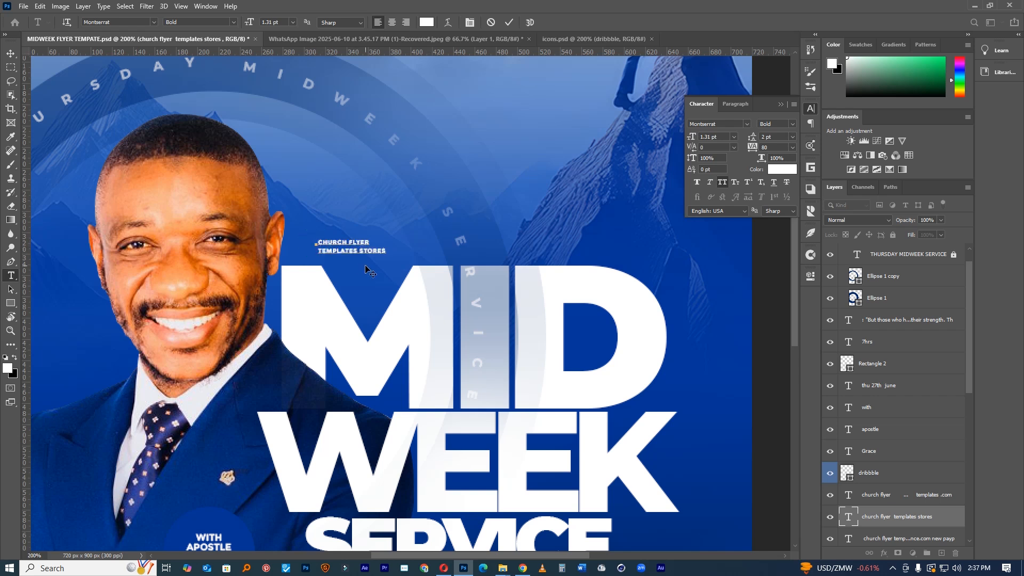
pyautogui.click(509, 23)
# Hide the curved THURSDAY MIDWEEK SERVICE layer and set the store name text to 4 pt size, 4 pt leading and -40 tracking.
pyautogui.keyDown('ctrl'); pyautogui.click(349, 269); pyautogui.keyUp('ctrl')
pyautogui.moveTo(352, 269); pyautogui.dragTo(323, 203)
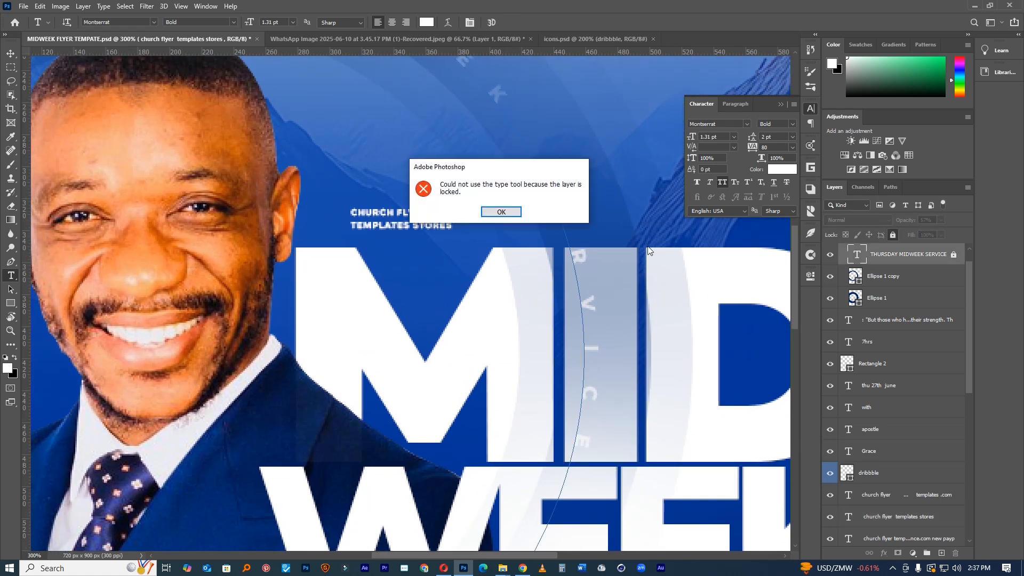
pyautogui.click(501, 212)
pyautogui.click(830, 254)
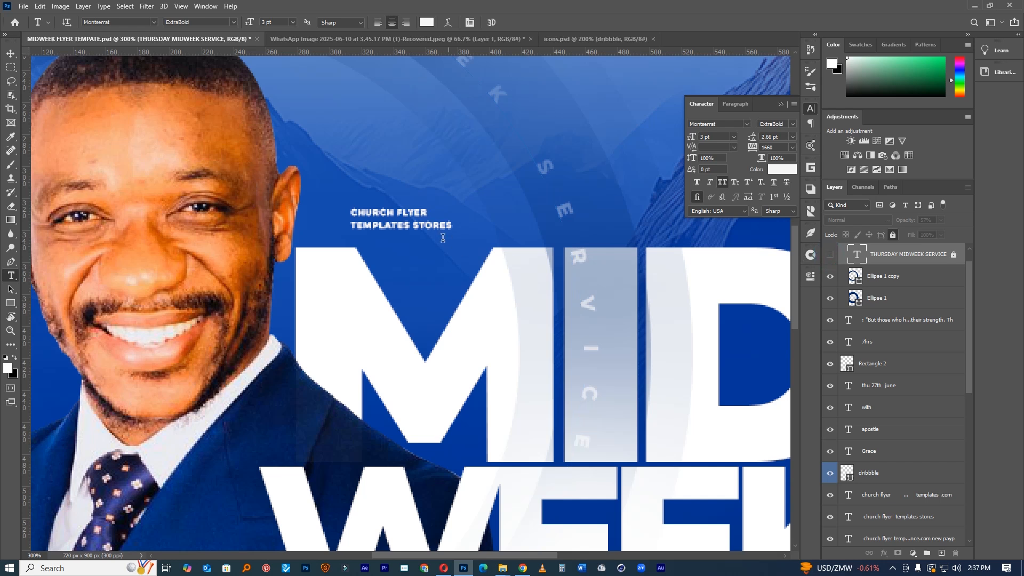
pyautogui.moveTo(451, 224); pyautogui.dragTo(333, 200)
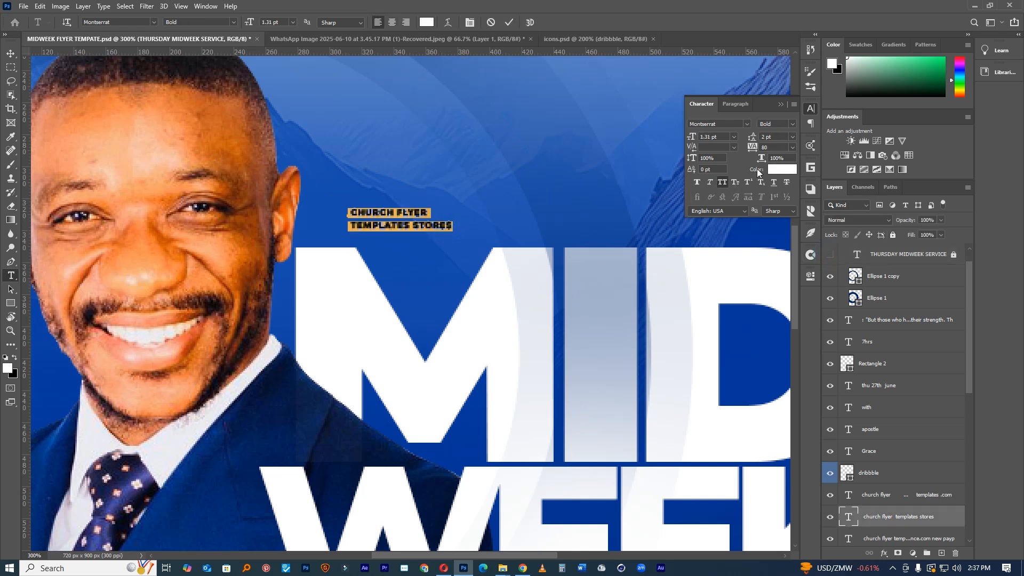
pyautogui.moveTo(752, 138)
pyautogui.mouseDown()
pyautogui.moveTo(695, 137)
pyautogui.moveTo(754, 138)
pyautogui.moveTo(750, 147)
pyautogui.moveTo(751, 137)
pyautogui.mouseUp()
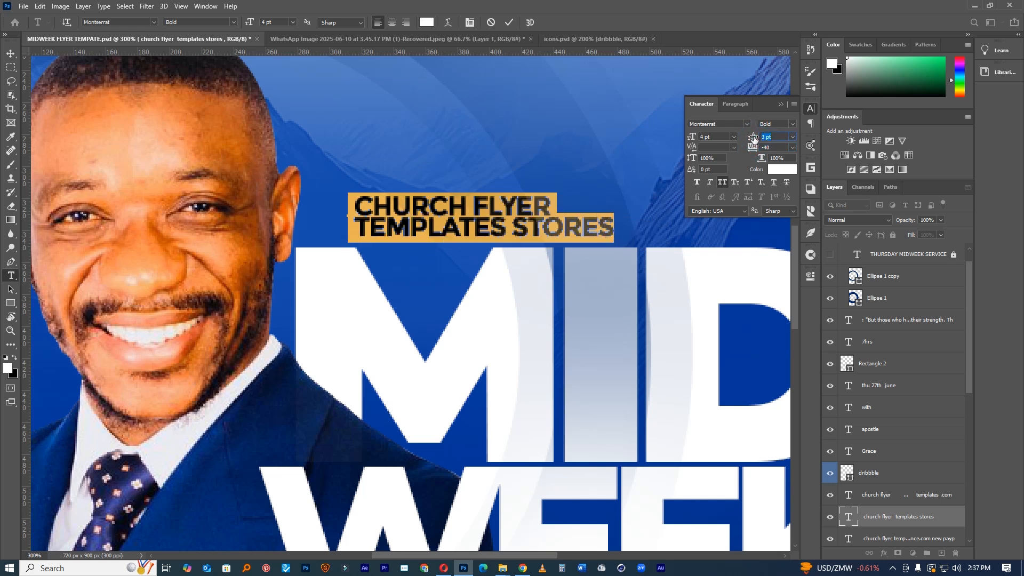
pyautogui.moveTo(754, 137); pyautogui.dragTo(755, 137)
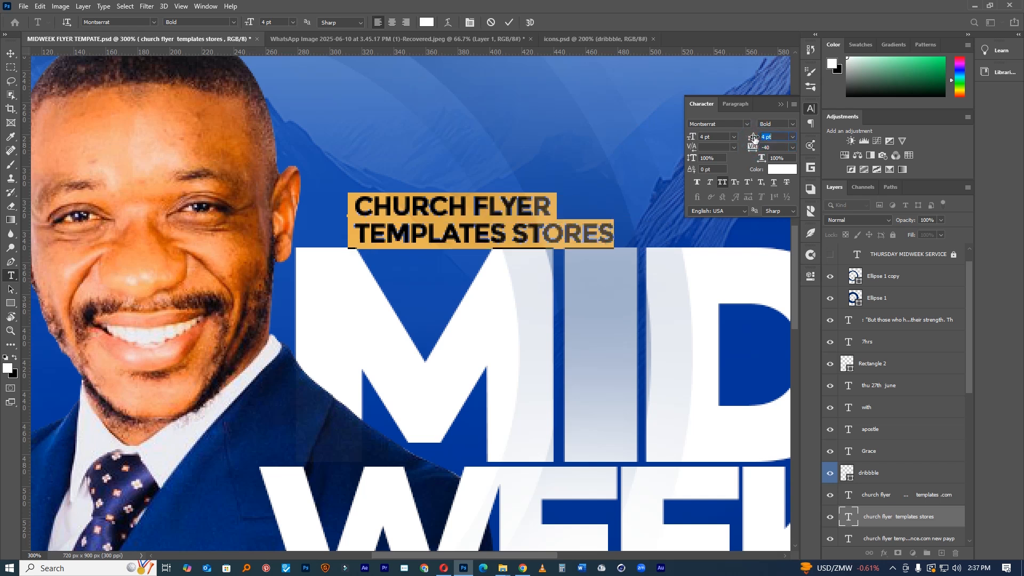
pyautogui.click(506, 23)
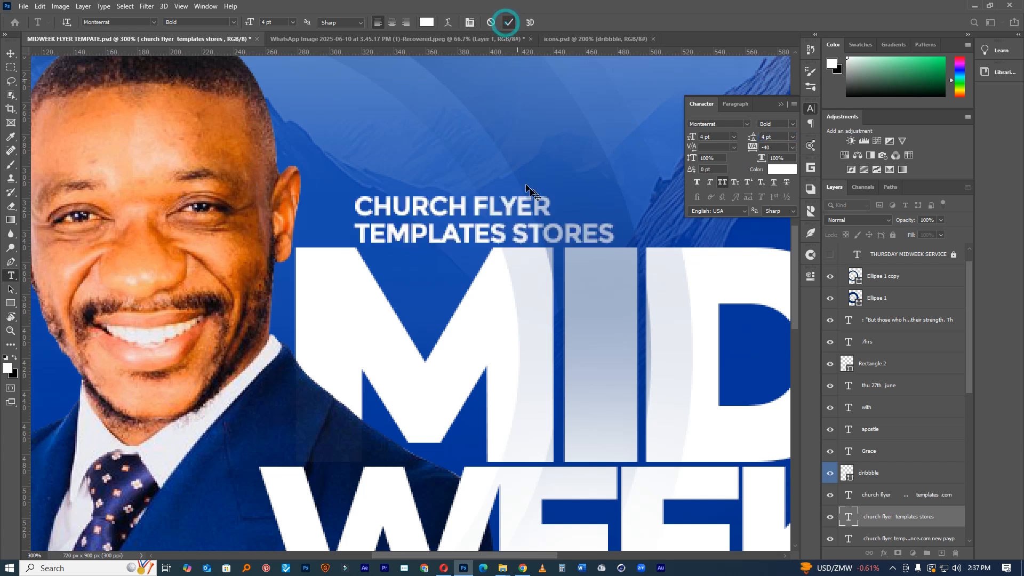
# Scale the two-line store name down and place it just above the M of MID.
pyautogui.hotkey('ctrl', 't')
pyautogui.moveTo(615, 193); pyautogui.dragTo(549, 208)
pyautogui.moveTo(469, 217); pyautogui.dragTo(394, 216)
pyautogui.click(528, 23)
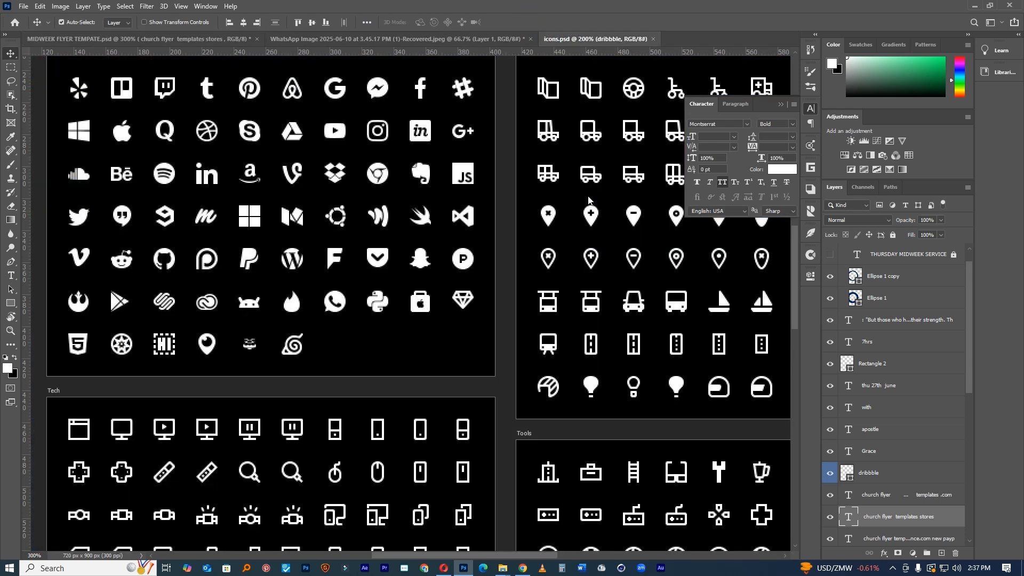
# Copy the Twitter bird icon from icons.psd into the flyer and fit it just left of the store name.
pyautogui.moveTo(661, 415); pyautogui.dragTo(473, 359)
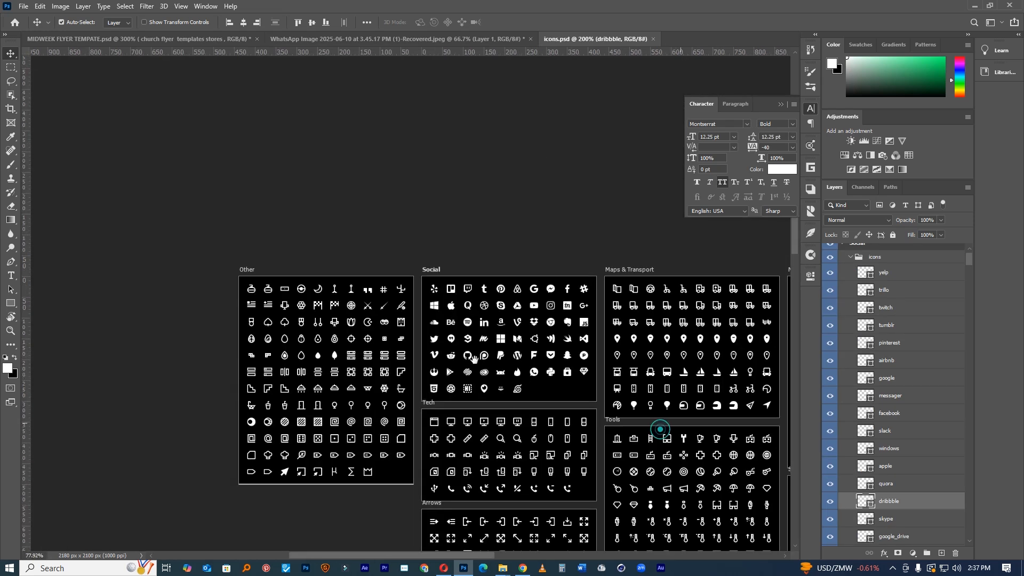
pyautogui.moveTo(592, 451); pyautogui.dragTo(477, 242)
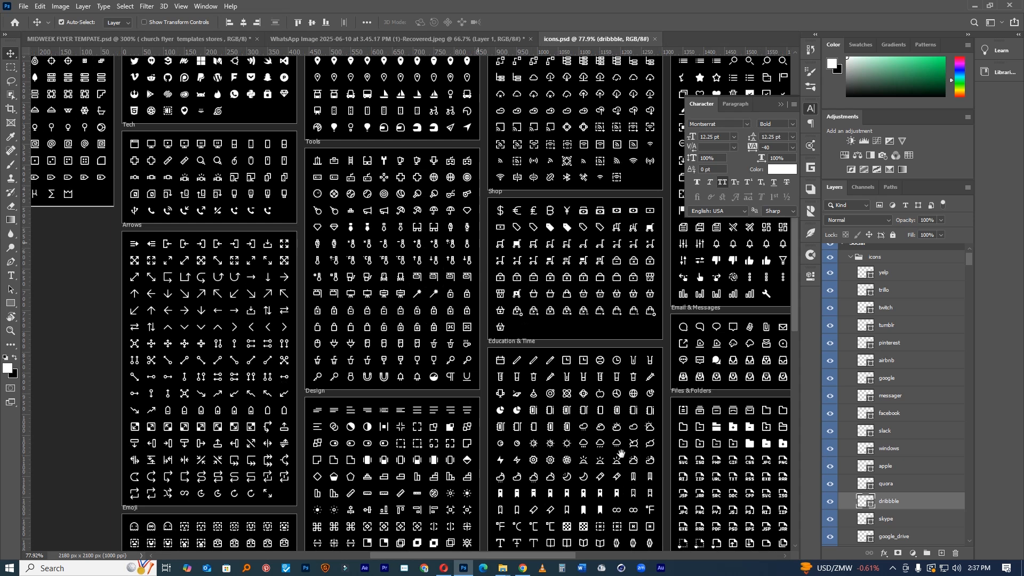
pyautogui.moveTo(622, 456); pyautogui.dragTo(532, 276)
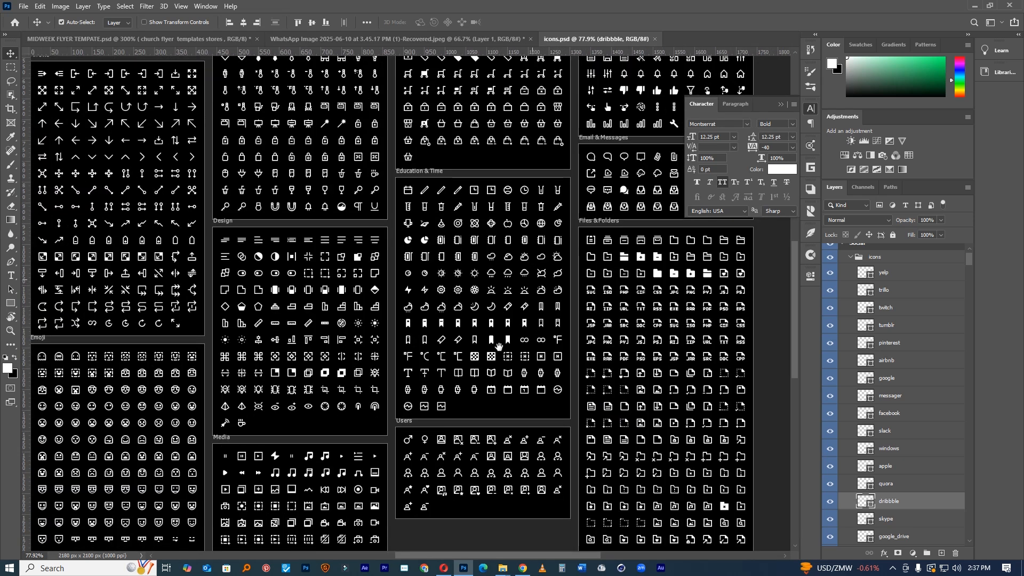
pyautogui.moveTo(316, 479); pyautogui.dragTo(407, 469)
pyautogui.moveTo(376, 302); pyautogui.dragTo(382, 429)
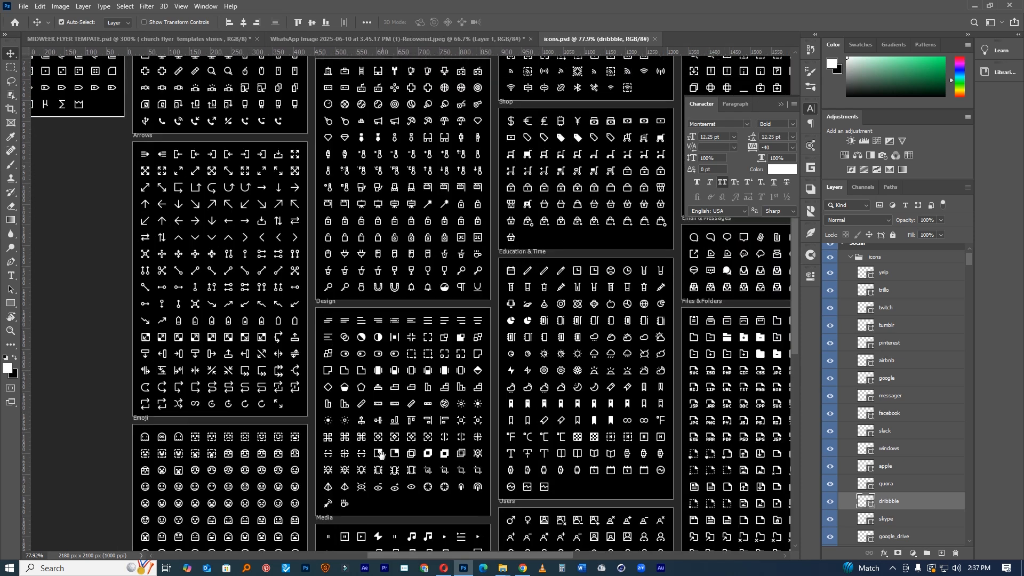
pyautogui.moveTo(301, 256); pyautogui.dragTo(331, 402)
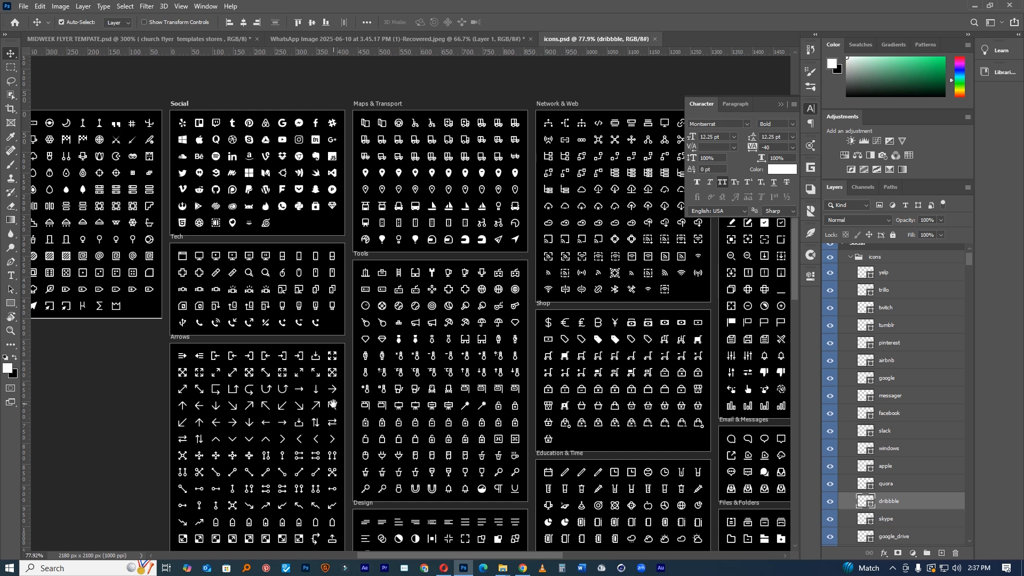
pyautogui.moveTo(229, 280); pyautogui.dragTo(254, 302)
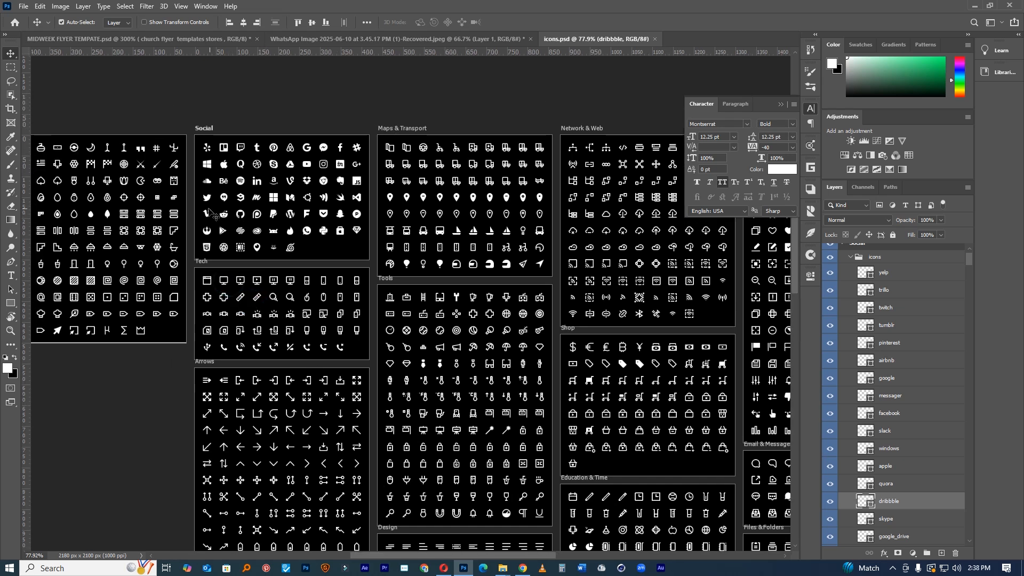
pyautogui.moveTo(208, 208); pyautogui.dragTo(190, 45)
pyautogui.moveTo(319, 208); pyautogui.dragTo(402, 229)
pyautogui.click(385, 217)
pyautogui.moveTo(528, 281); pyautogui.dragTo(851, 341)
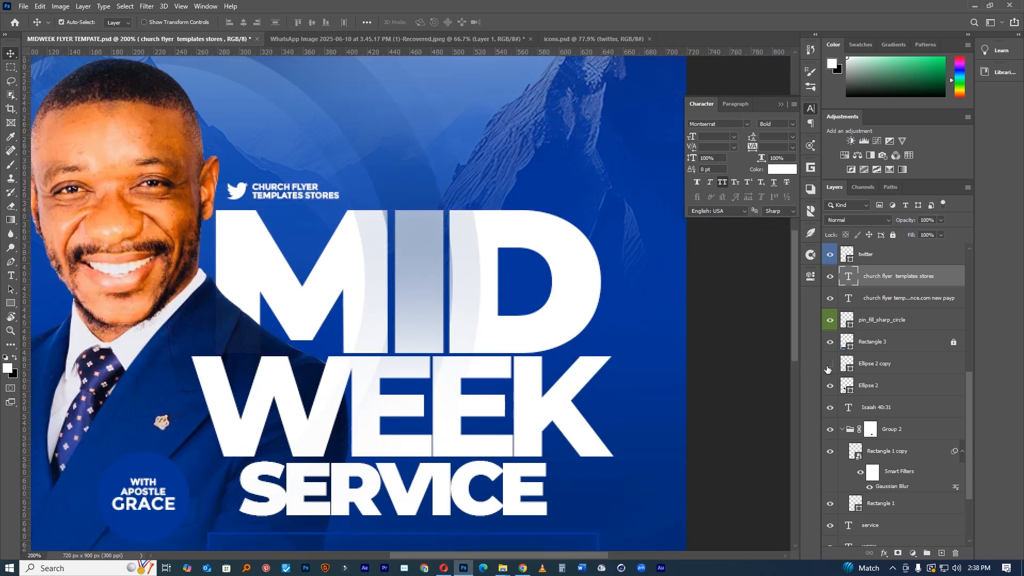
# Show the THURSDAY MIDWEEK SERVICE layer again and compare the flyer with and without the curved text and ring layers.
pyautogui.scroll(7, 848, 395)
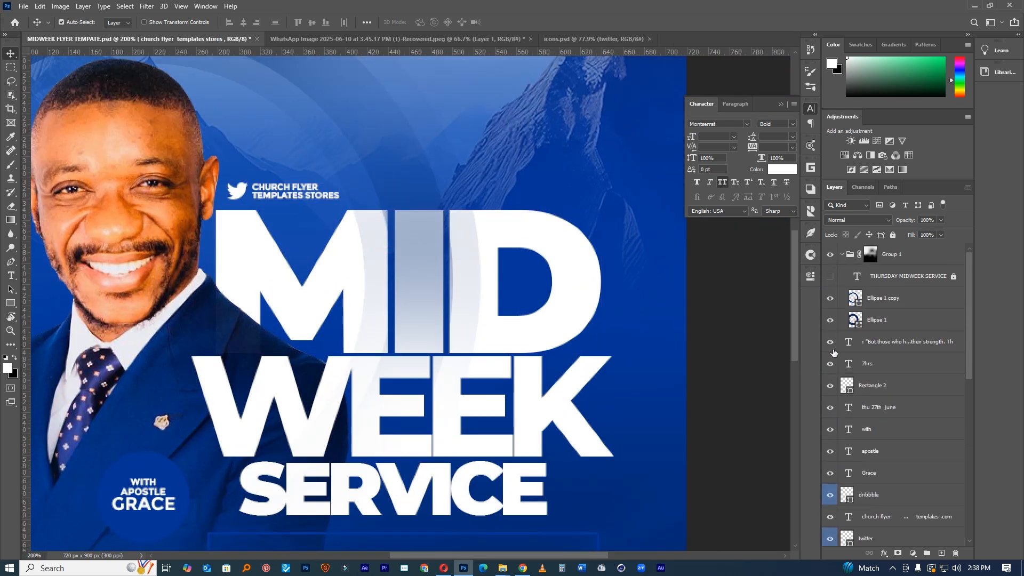
pyautogui.click(830, 275)
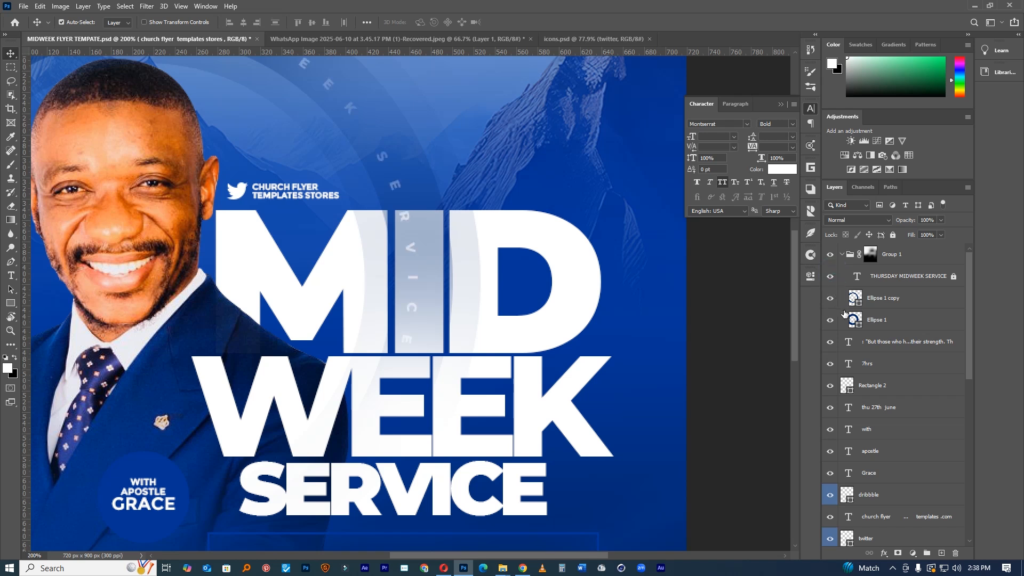
pyautogui.moveTo(542, 287); pyautogui.dragTo(494, 288)
pyautogui.hotkey('ctrl', '1')
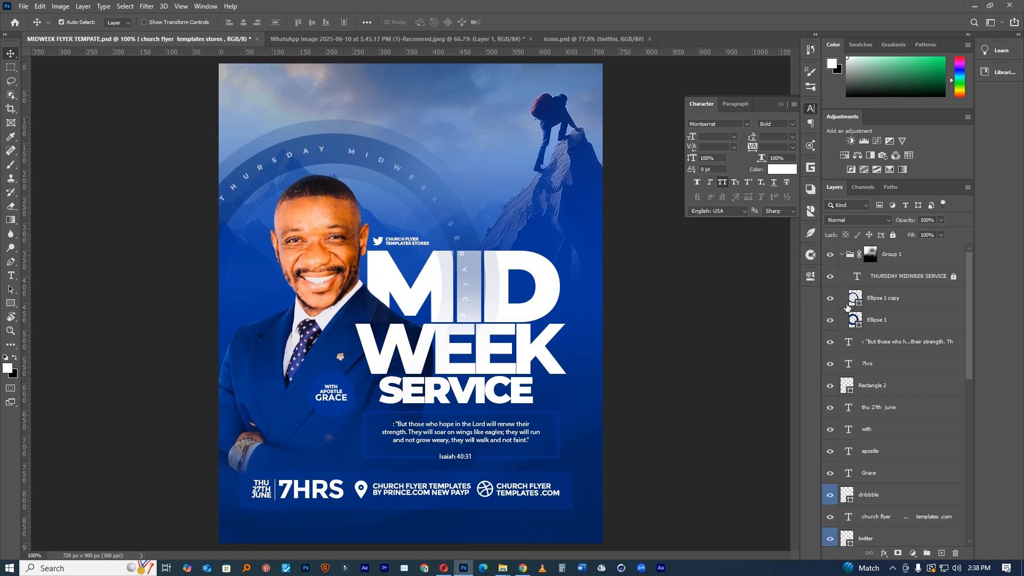
pyautogui.moveTo(830, 320); pyautogui.dragTo(830, 281)
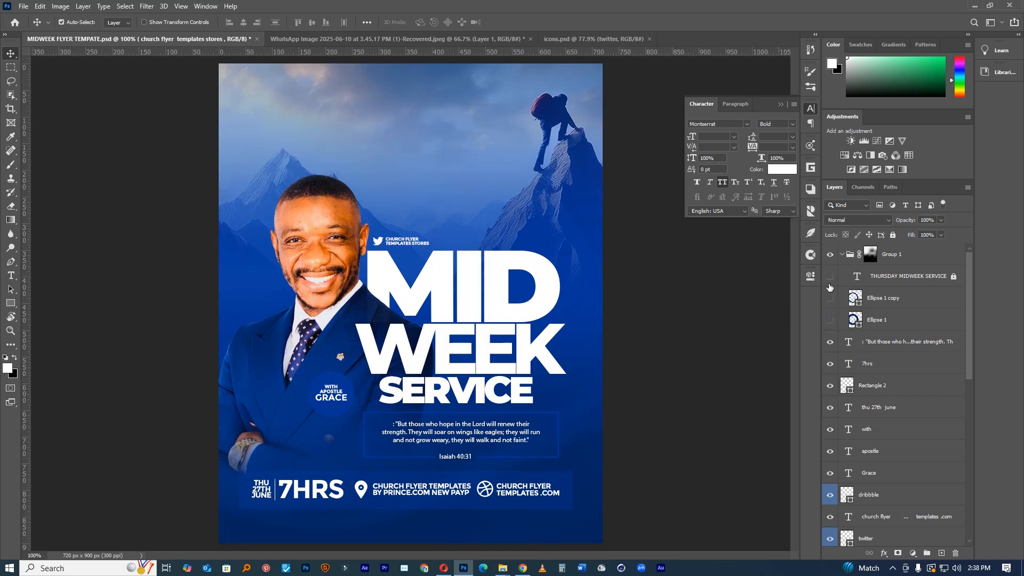
pyautogui.moveTo(830, 320); pyautogui.dragTo(830, 279)
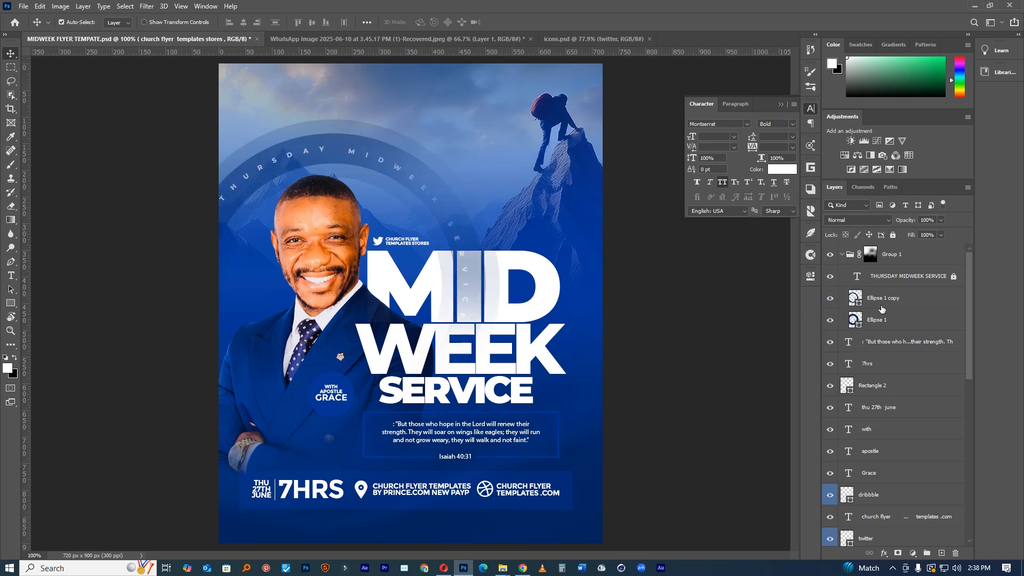
pyautogui.click(386, 241)
pyautogui.keyDown('ctrl'); pyautogui.click(906, 511); pyautogui.keyUp('ctrl')
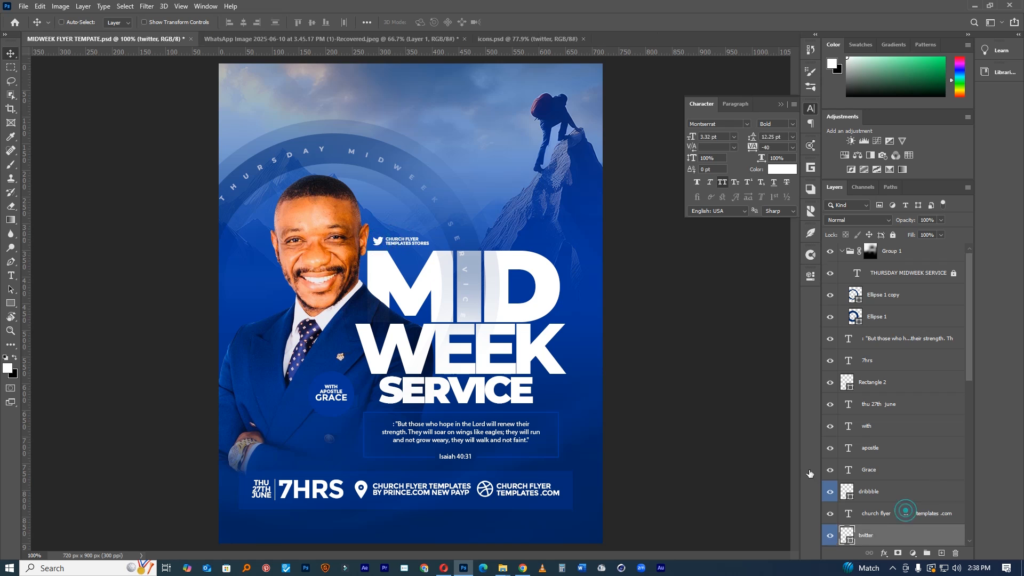
pyautogui.moveTo(429, 248); pyautogui.dragTo(461, 121)
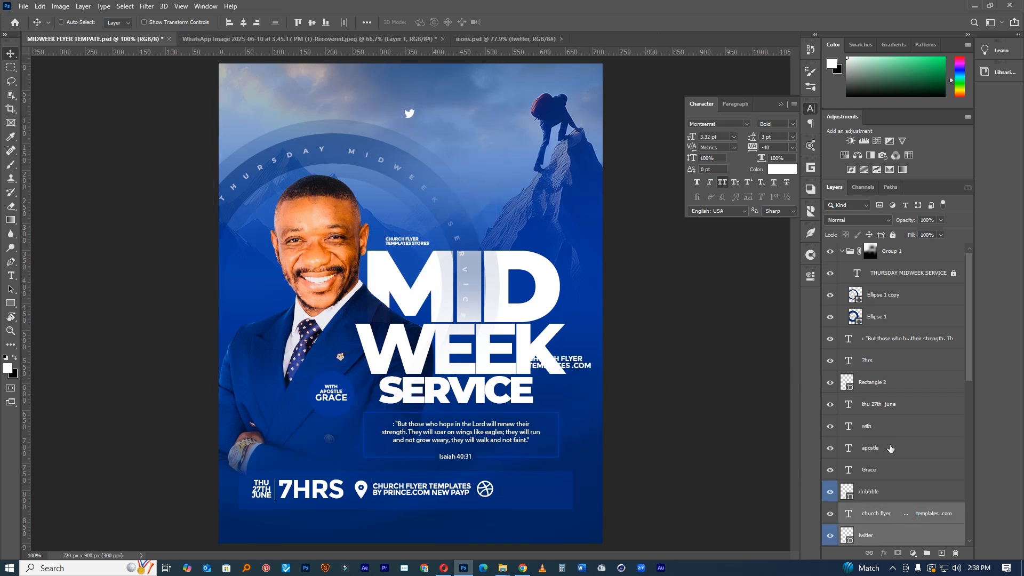
pyautogui.hotkey('ctrl', 'z')
pyautogui.click(880, 515)
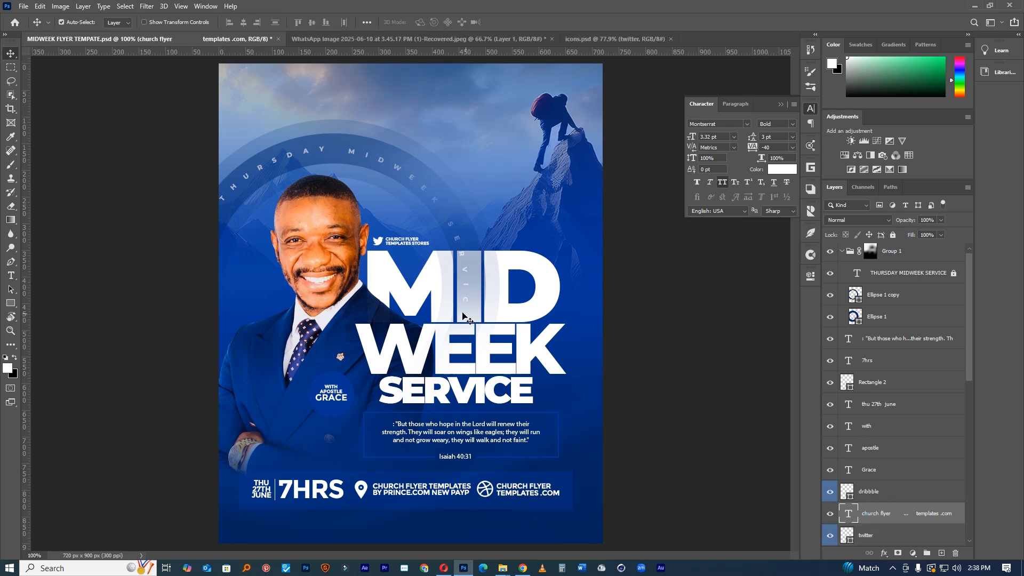
# Move the Twitter icon and store name together into the flyer's upper-left corner and group them at 50% opacity.
pyautogui.click(393, 244)
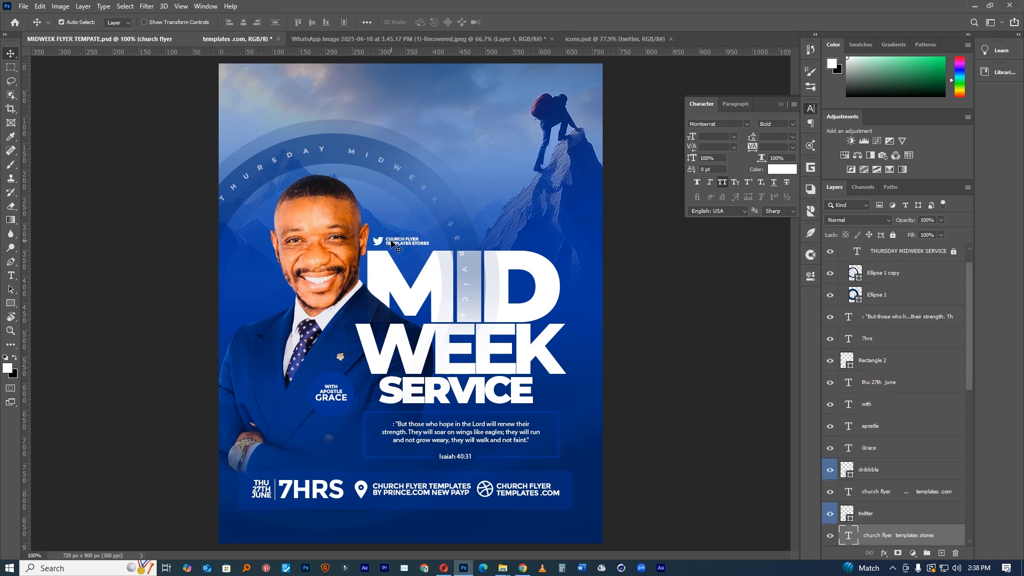
pyautogui.click(884, 518)
pyautogui.moveTo(508, 338); pyautogui.dragTo(378, 182)
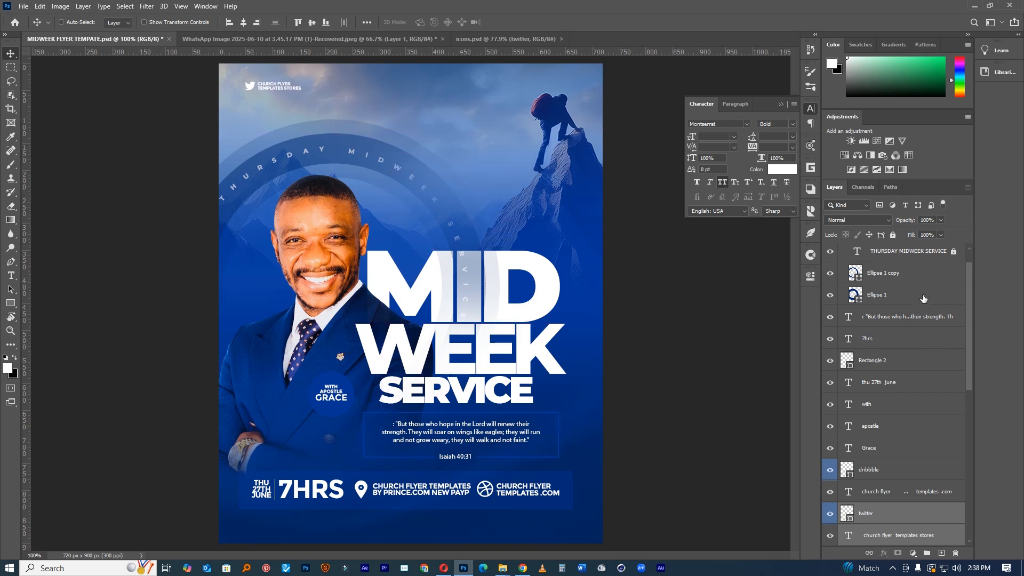
pyautogui.hotkey('ctrl', 'g')
pyautogui.moveTo(906, 220); pyautogui.dragTo(884, 221)
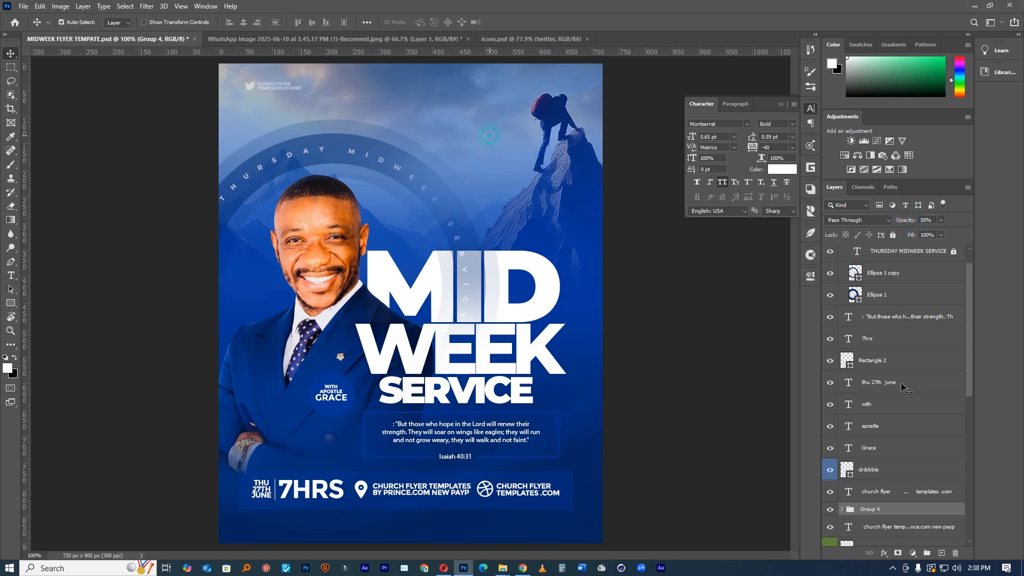
# Reveal the mountain climber image more strongly on its layer mask near the flyer's upper right with a large soft eraser.
pyautogui.scroll(-10, 903, 388)
pyautogui.click(953, 518)
pyautogui.click(550, 126)
pyautogui.scroll(-2, 888, 515)
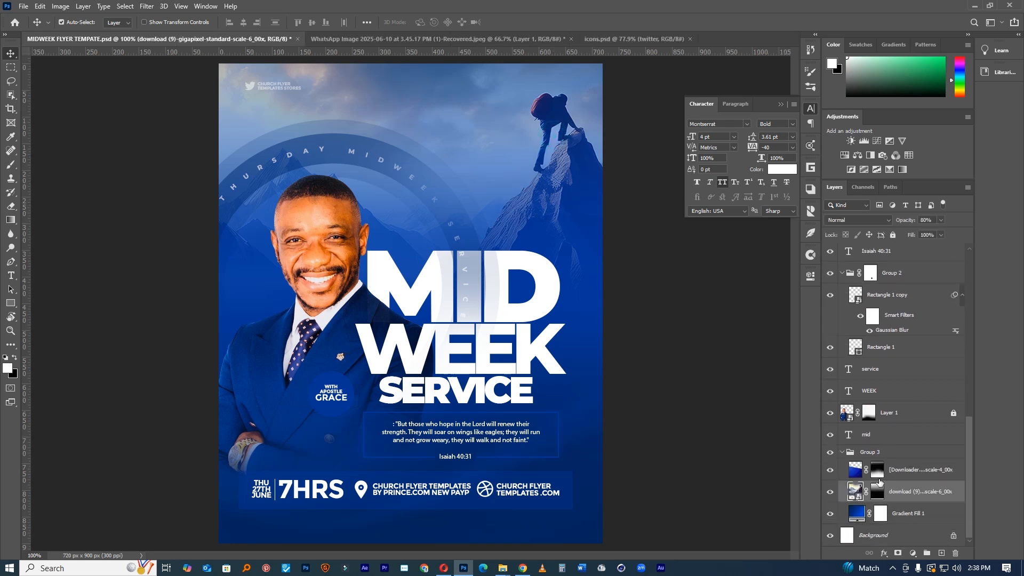
pyautogui.click(877, 486)
pyautogui.press('e')
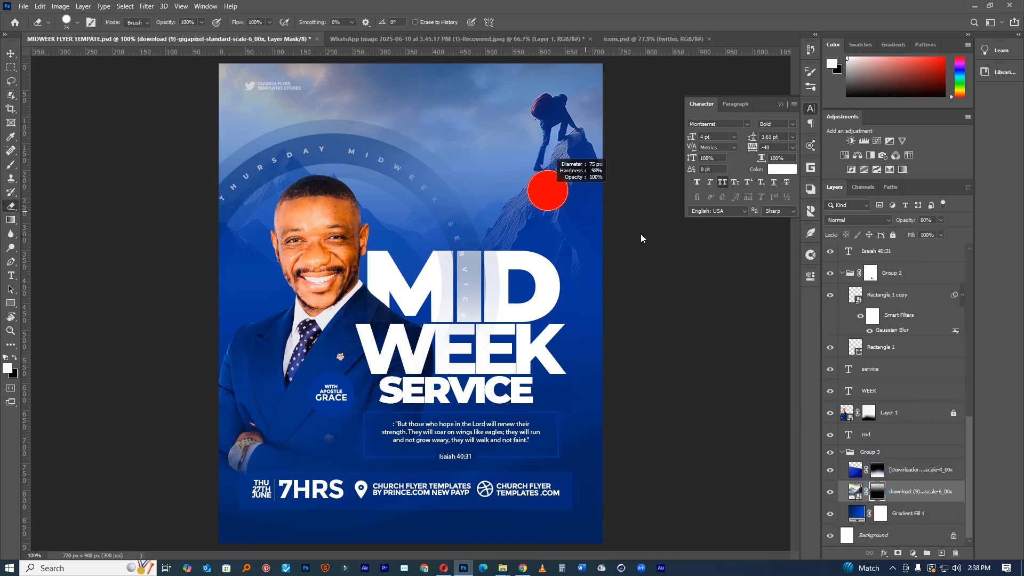
pyautogui.moveTo(387, 328); pyautogui.dragTo(558, 379)
pyautogui.moveTo(506, 265)
pyautogui.mouseDown()
pyautogui.moveTo(492, 192)
pyautogui.moveTo(515, 208)
pyautogui.mouseUp()
pyautogui.moveTo(415, 275); pyautogui.dragTo(503, 275)
pyautogui.click(532, 146)
pyautogui.press('x')
pyautogui.click(534, 153)
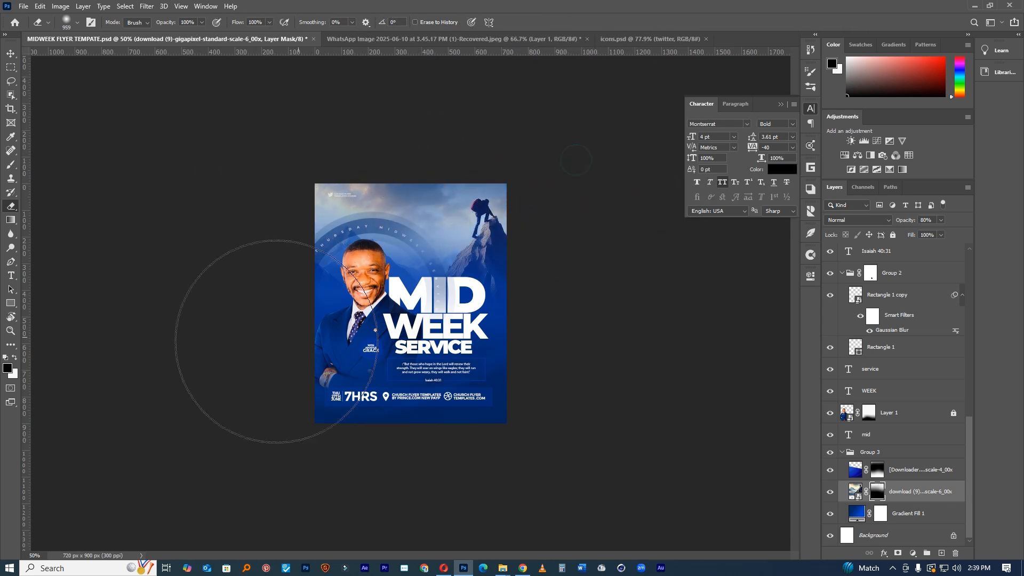
# Bring out more of the mountain image along the flyer's left side through its layer mask.
pyautogui.press('x')
pyautogui.click(256, 338)
pyautogui.press('x')
pyautogui.click(281, 347)
pyautogui.click(296, 385)
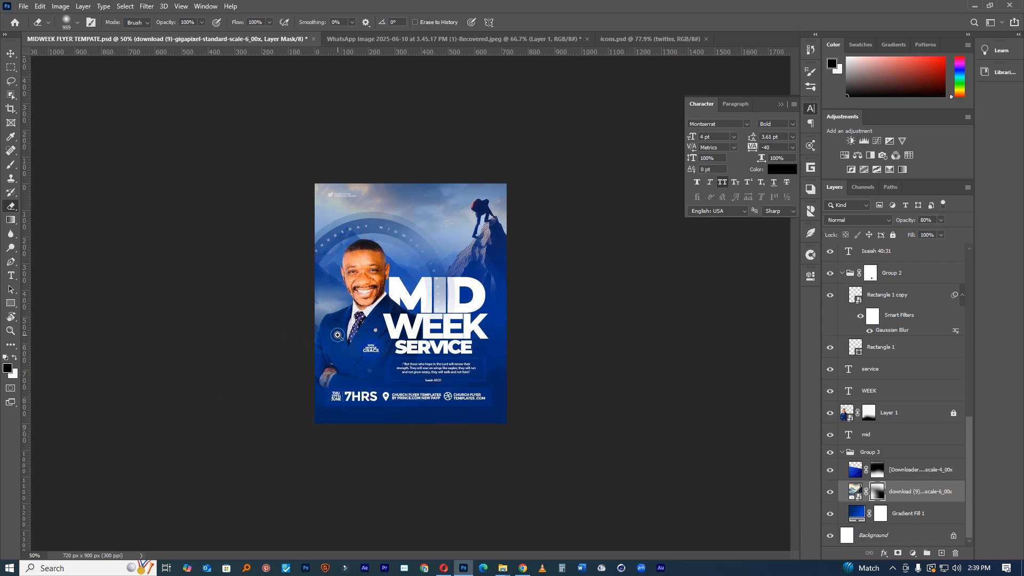
# Fade the mountain image behind the preacher and the title on its mask with a soft eraser of about 716 px.
pyautogui.keyDown('ctrl'); pyautogui.click(338, 335); pyautogui.keyUp('ctrl')
pyautogui.moveTo(372, 348); pyautogui.dragTo(361, 331)
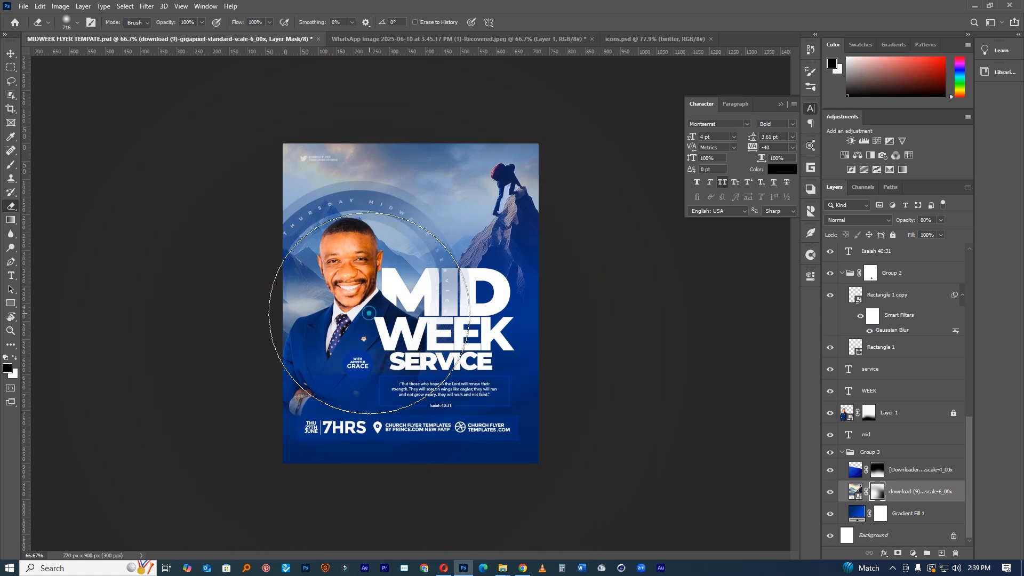
pyautogui.press('x')
pyautogui.click(378, 318)
pyautogui.click(383, 325)
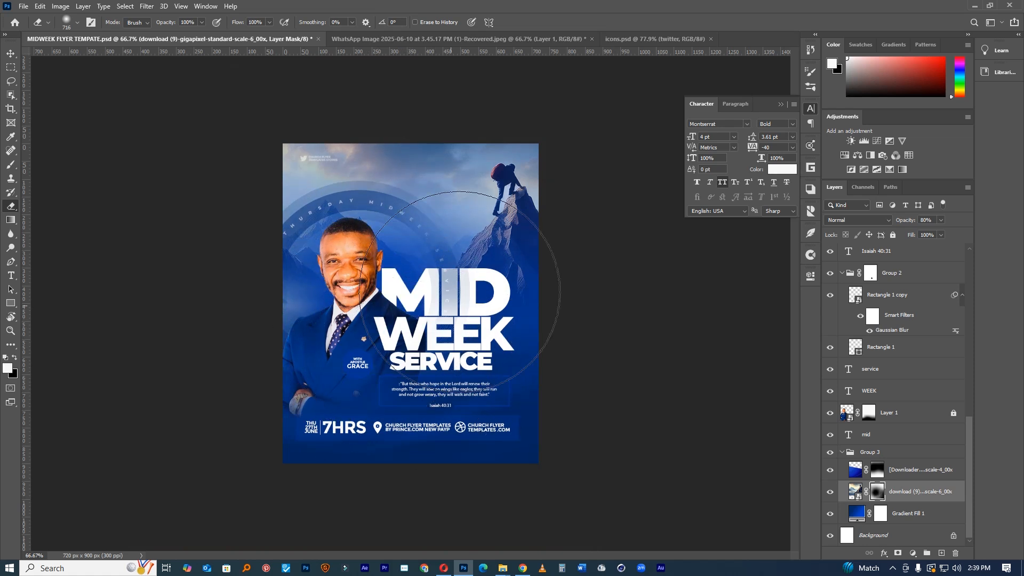
pyautogui.click(449, 337)
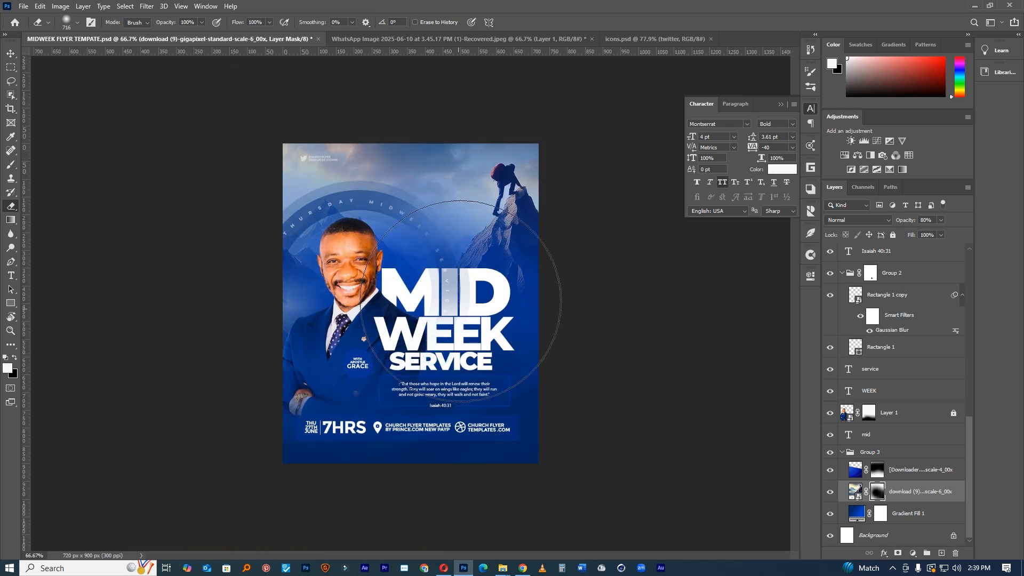
pyautogui.keyDown('ctrl'); pyautogui.click(453, 269); pyautogui.keyUp('ctrl')
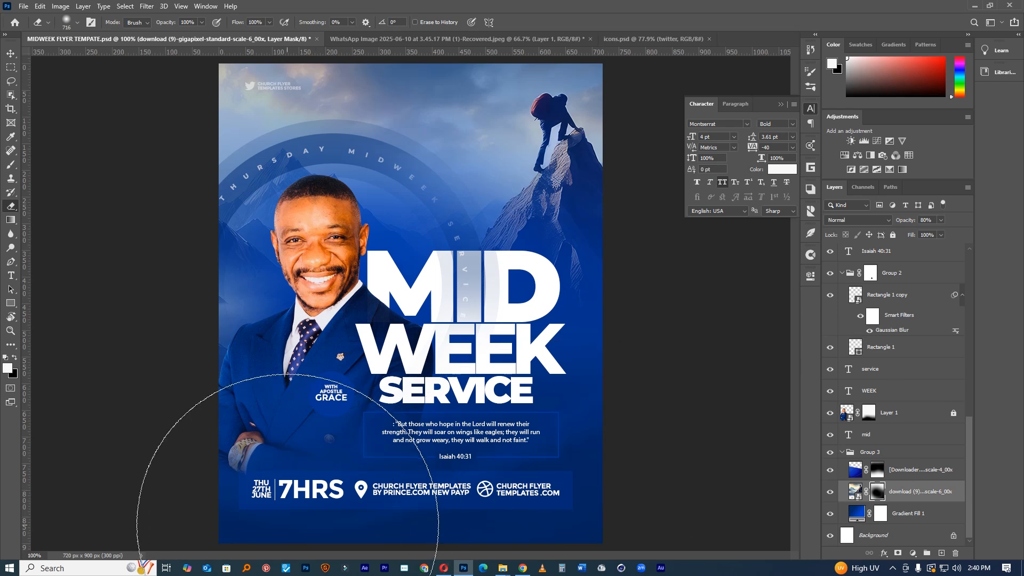
# Nudge the location pin icon slightly right toward the address text and save the flyer.
pyautogui.press('v')
pyautogui.click(362, 496)
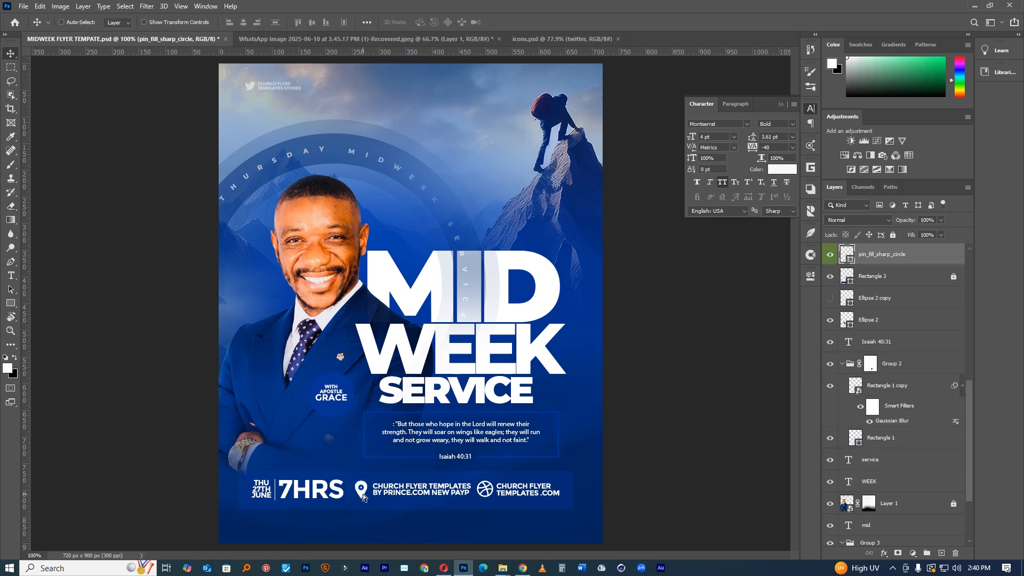
pyautogui.press('ctrl')
pyautogui.hotkey('ctrl', 's')
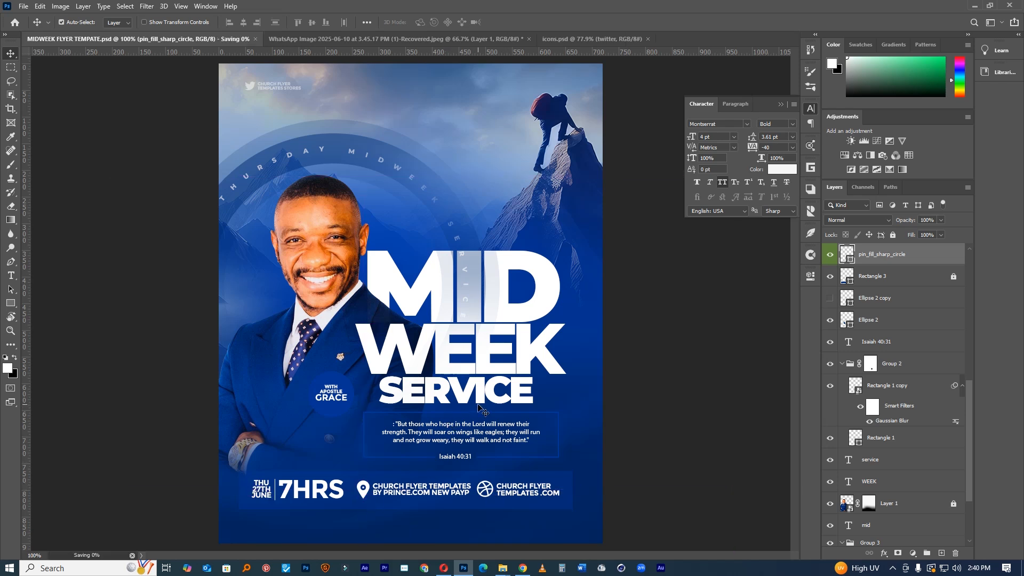